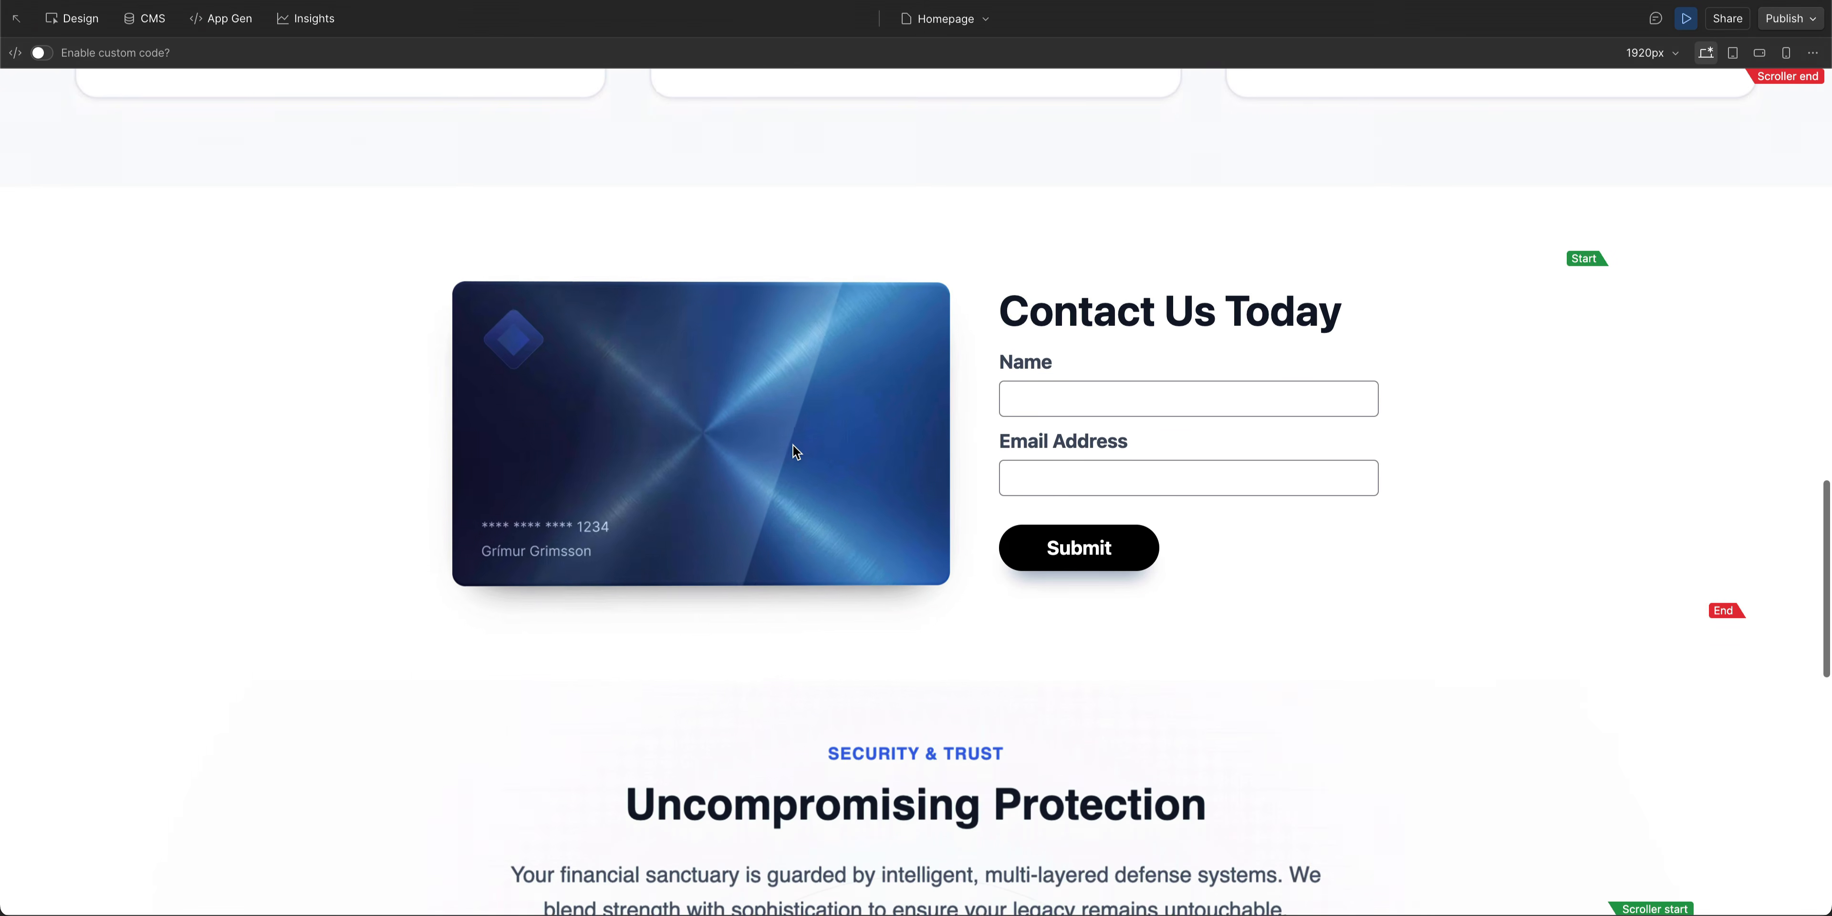
- Scroll through the preview page to view the contact section with the credit card
scroll(793, 444, "up", 5)
scroll(793, 443, "up", 2)
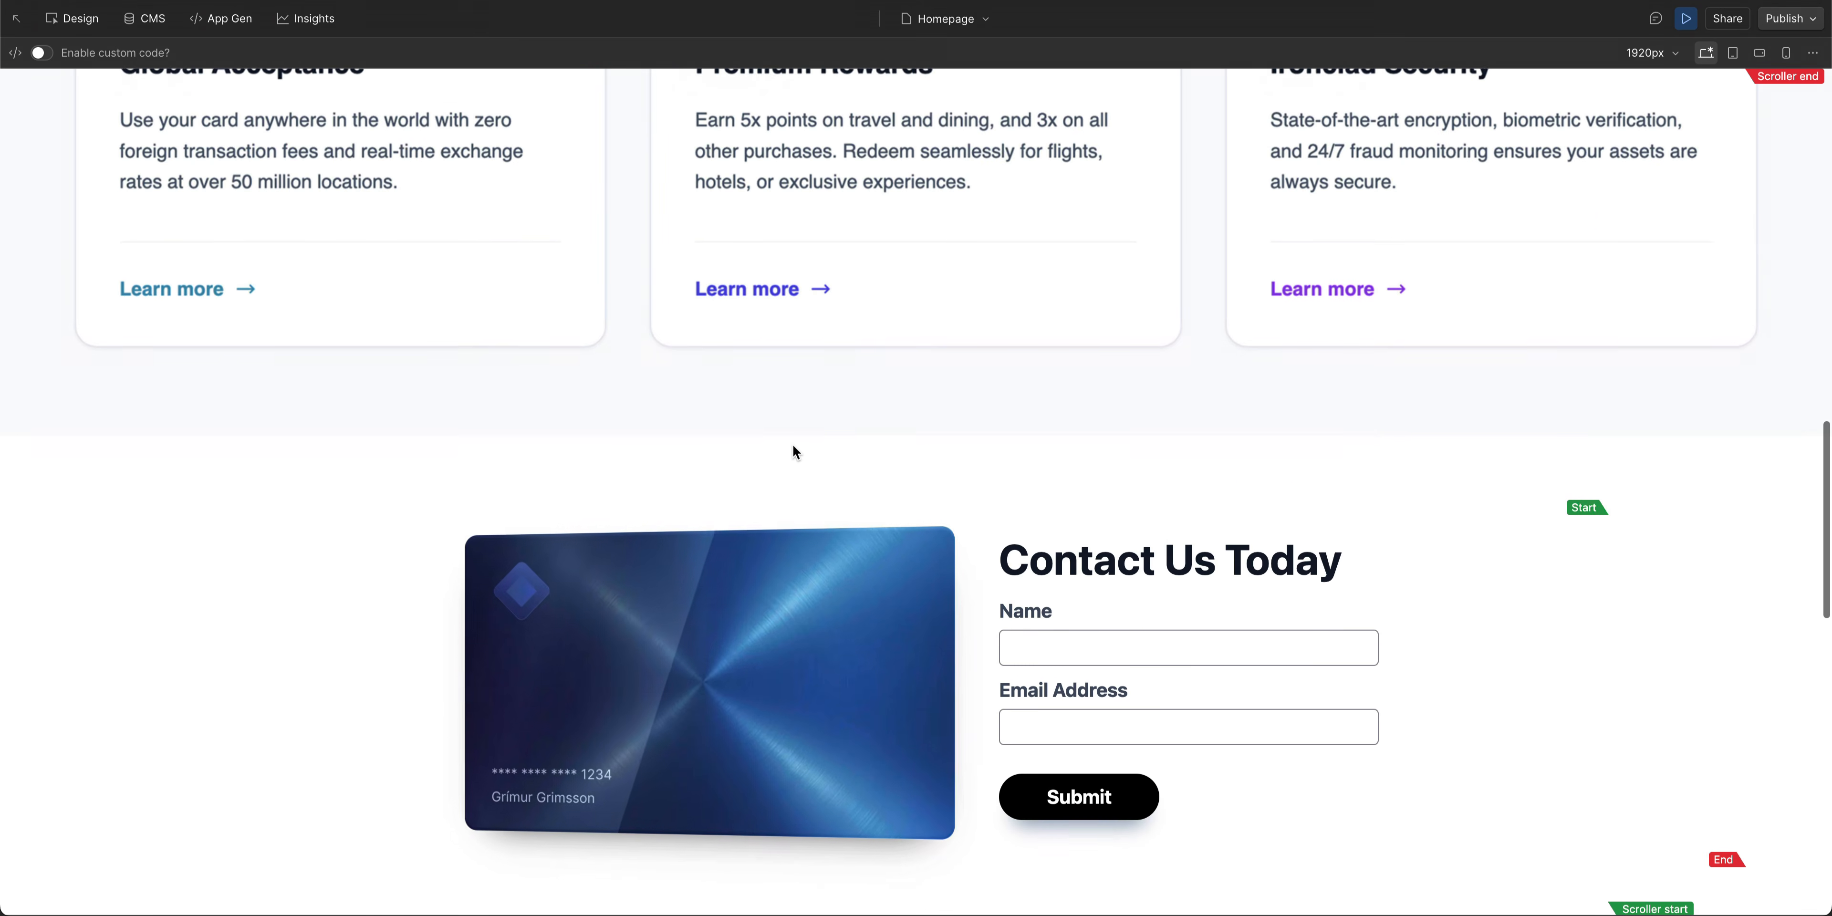
scroll(794, 443, "down", 4)
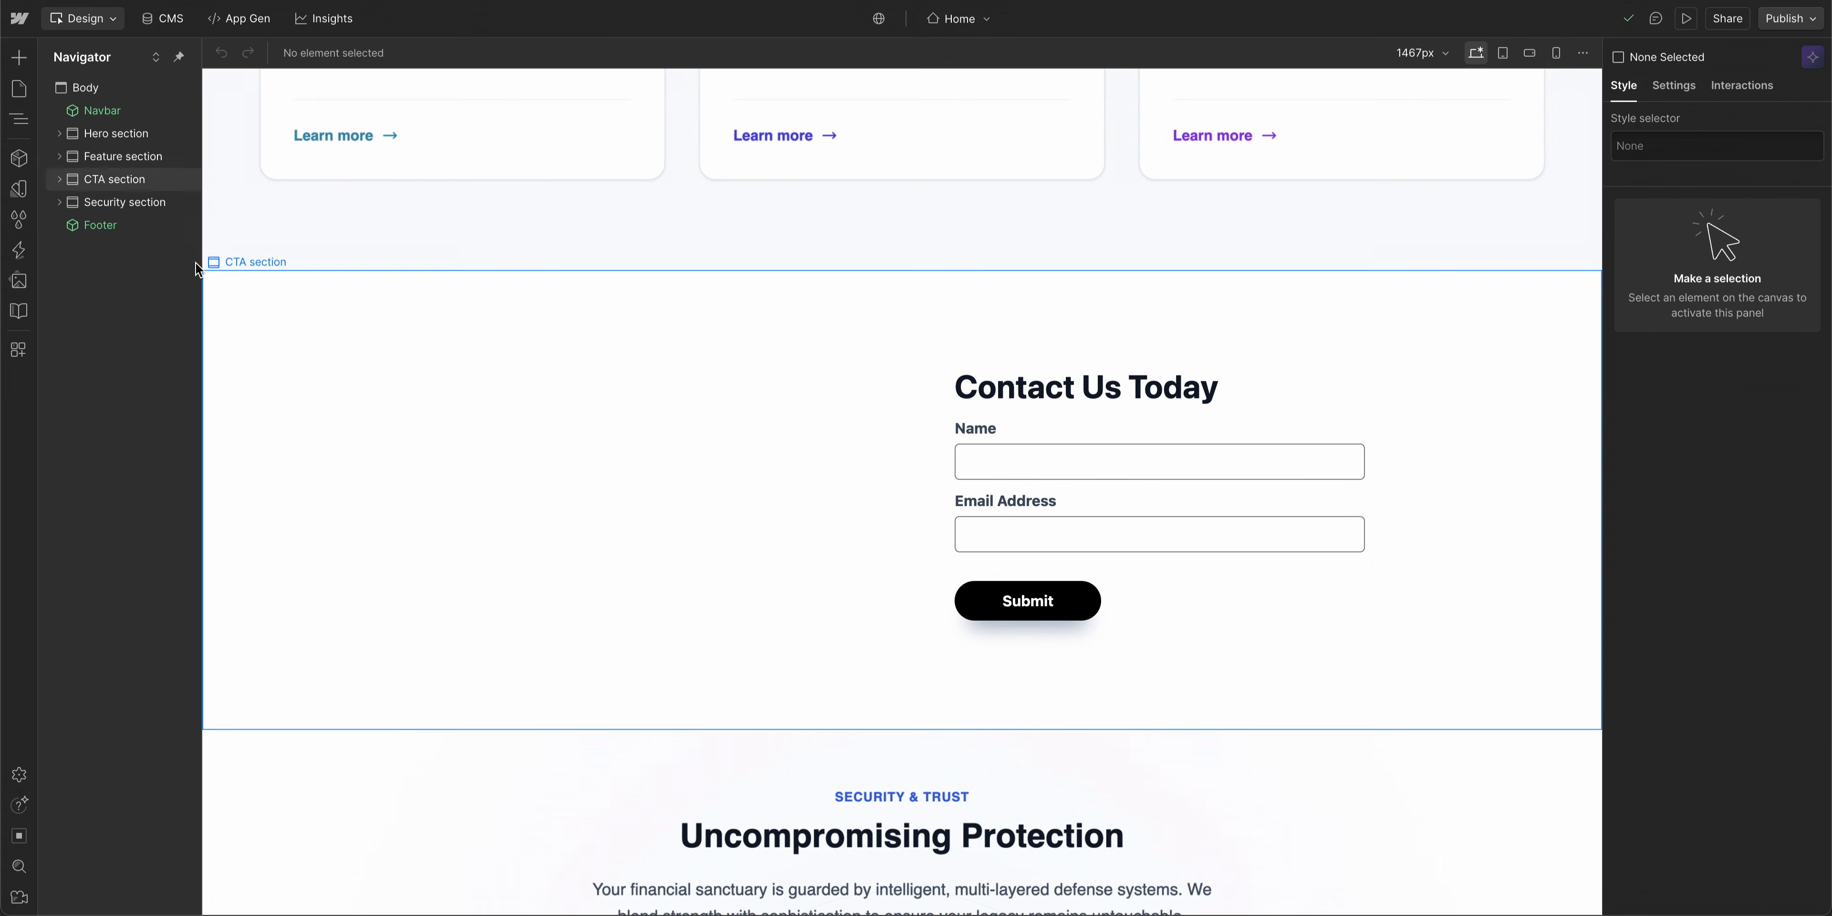
- Add a Div Block into the CTA content wrapper beside the contact form
left_click(19, 59)
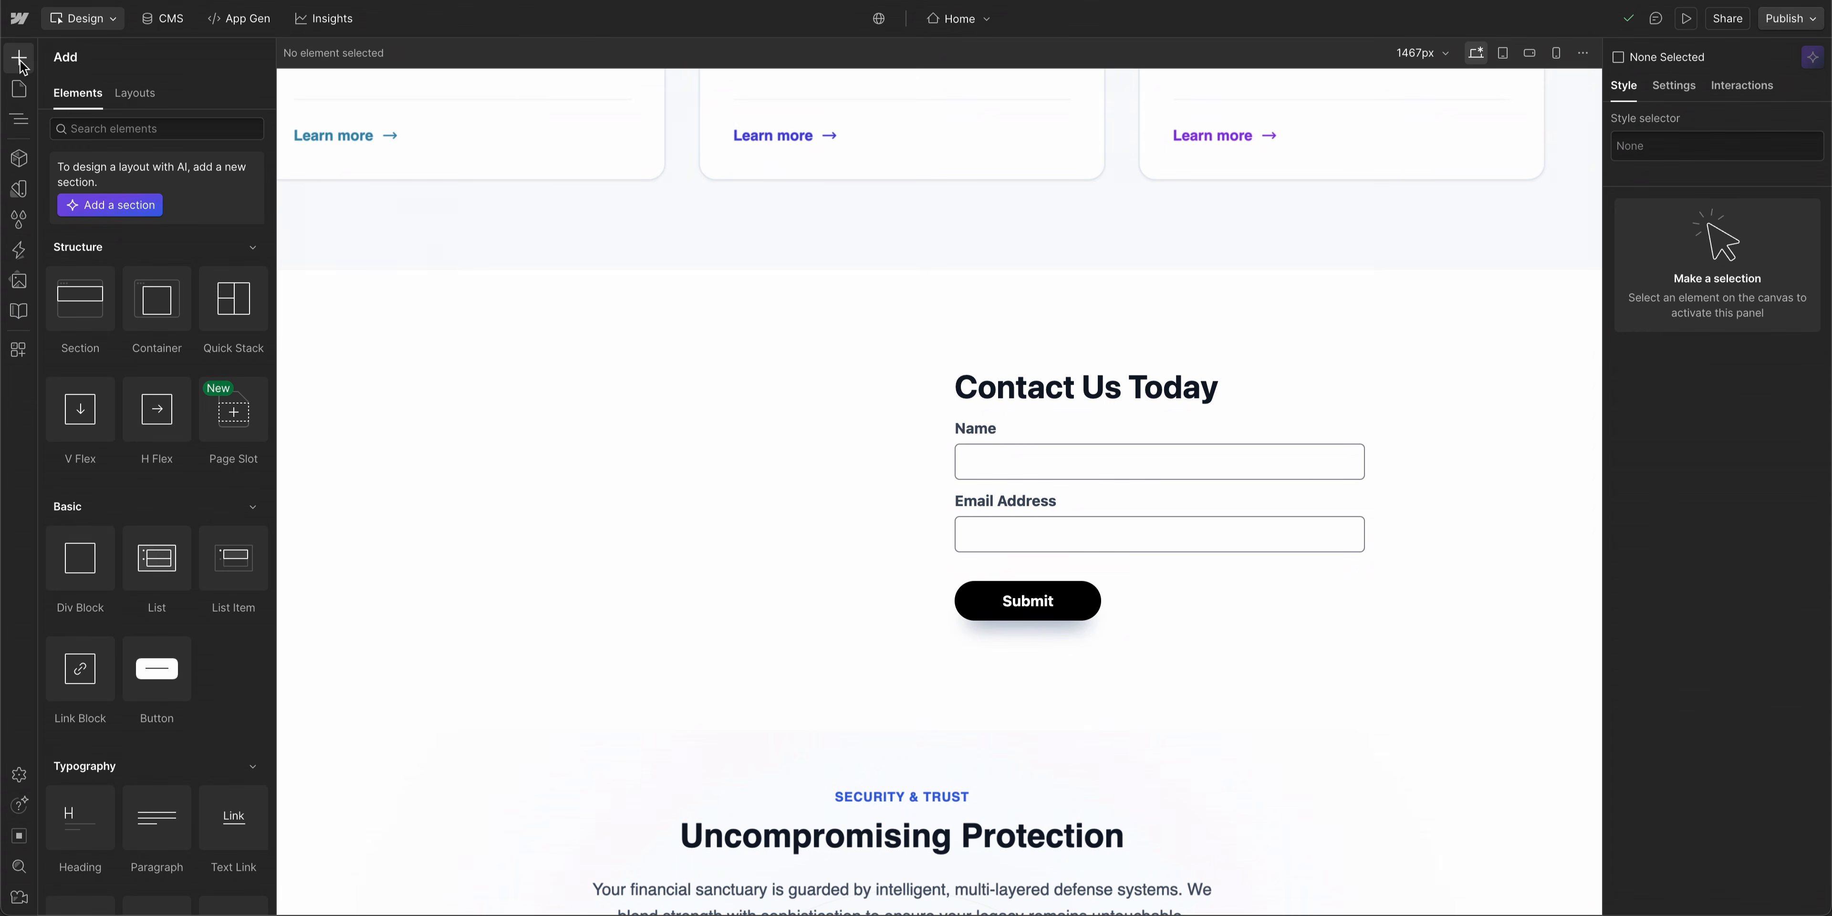
left_click_drag(70, 581, 586, 502)
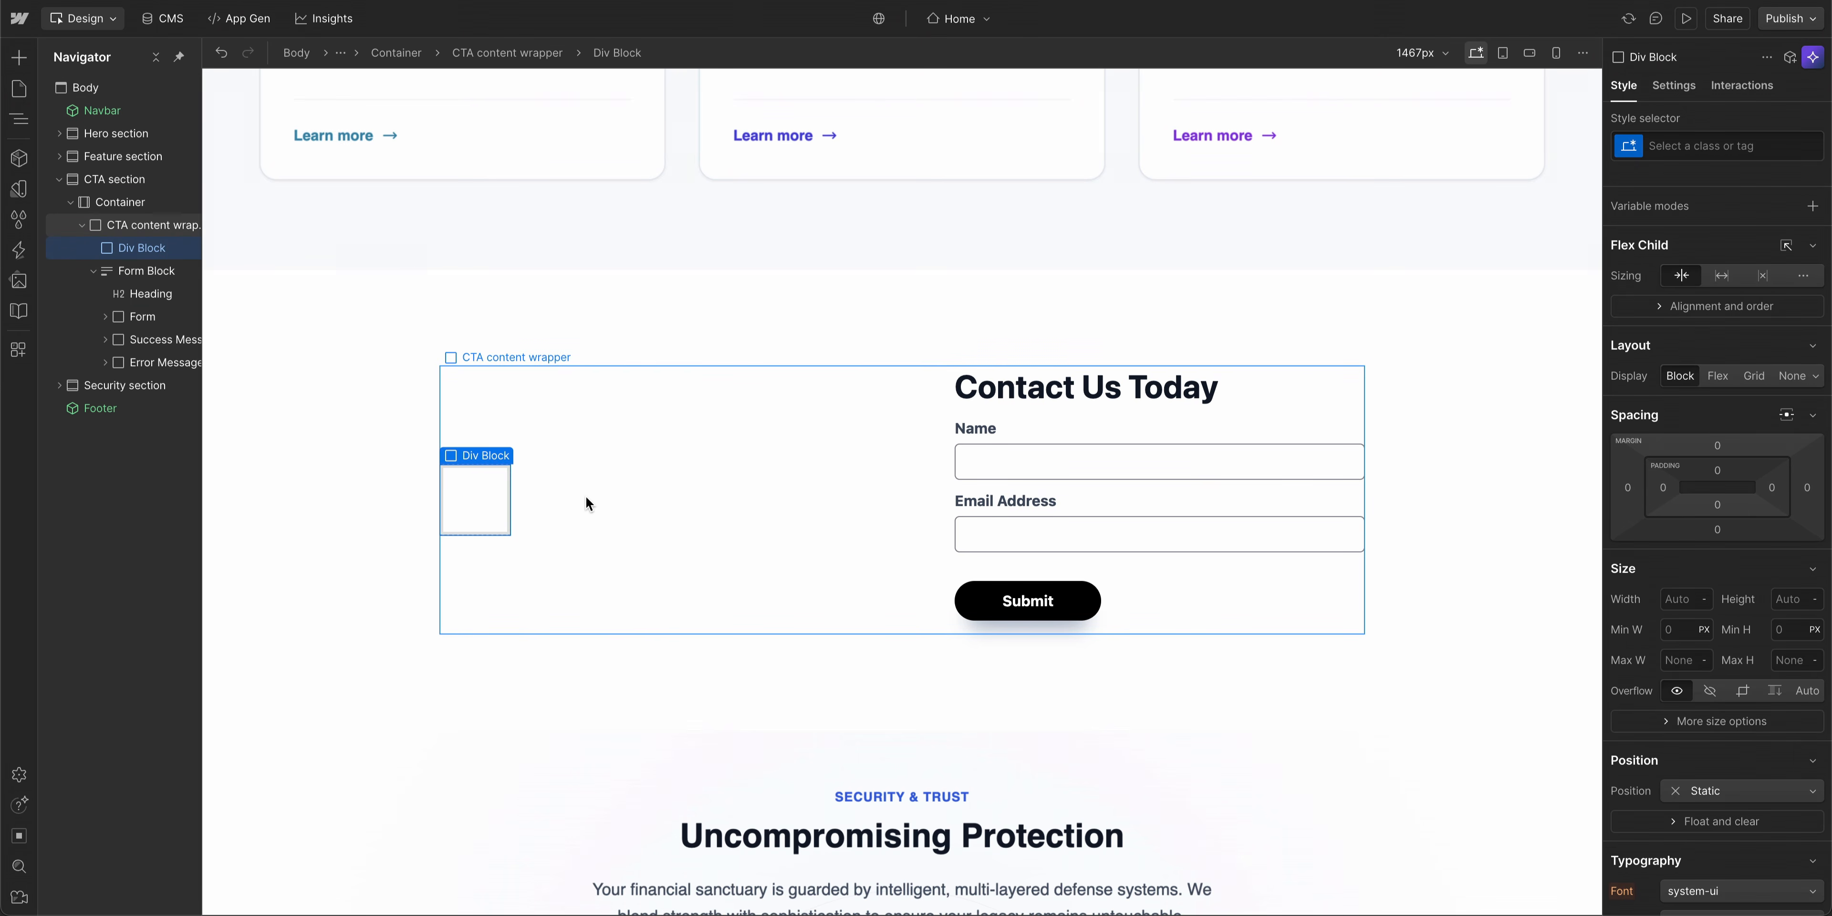
- Place the Credit Card.webp image from the assets into the new Div Block
left_click(19, 281)
left_click_drag(82, 196, 439, 475)
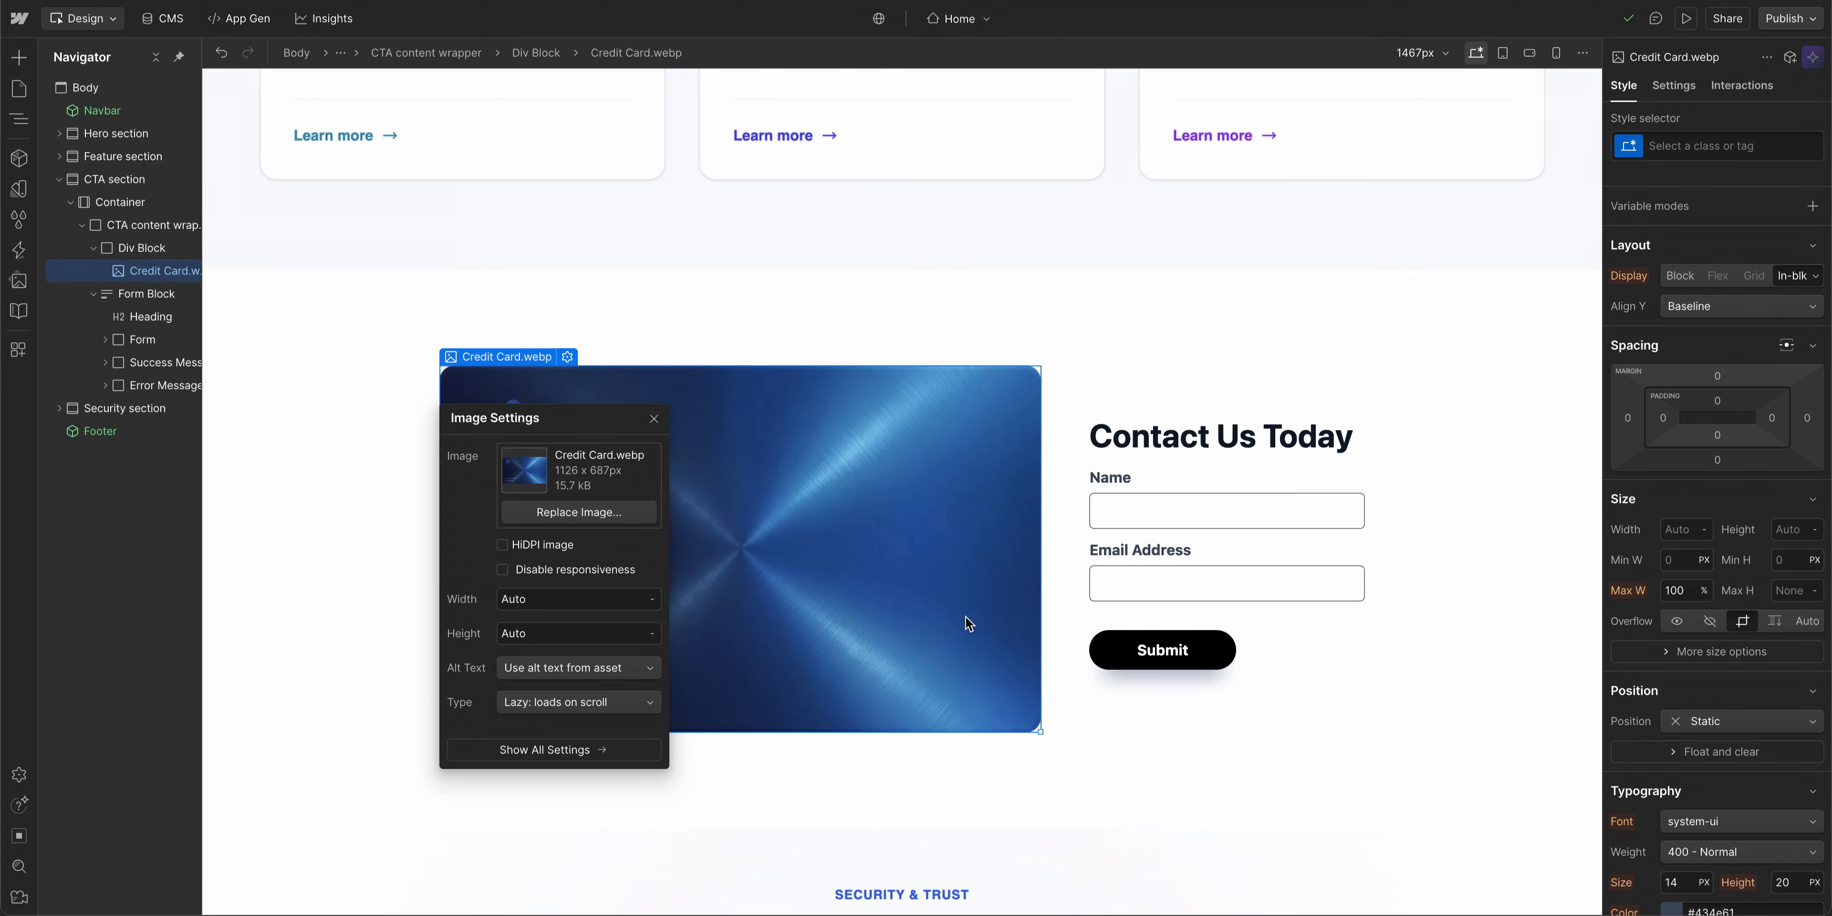
left_click_drag(1040, 732, 929, 630)
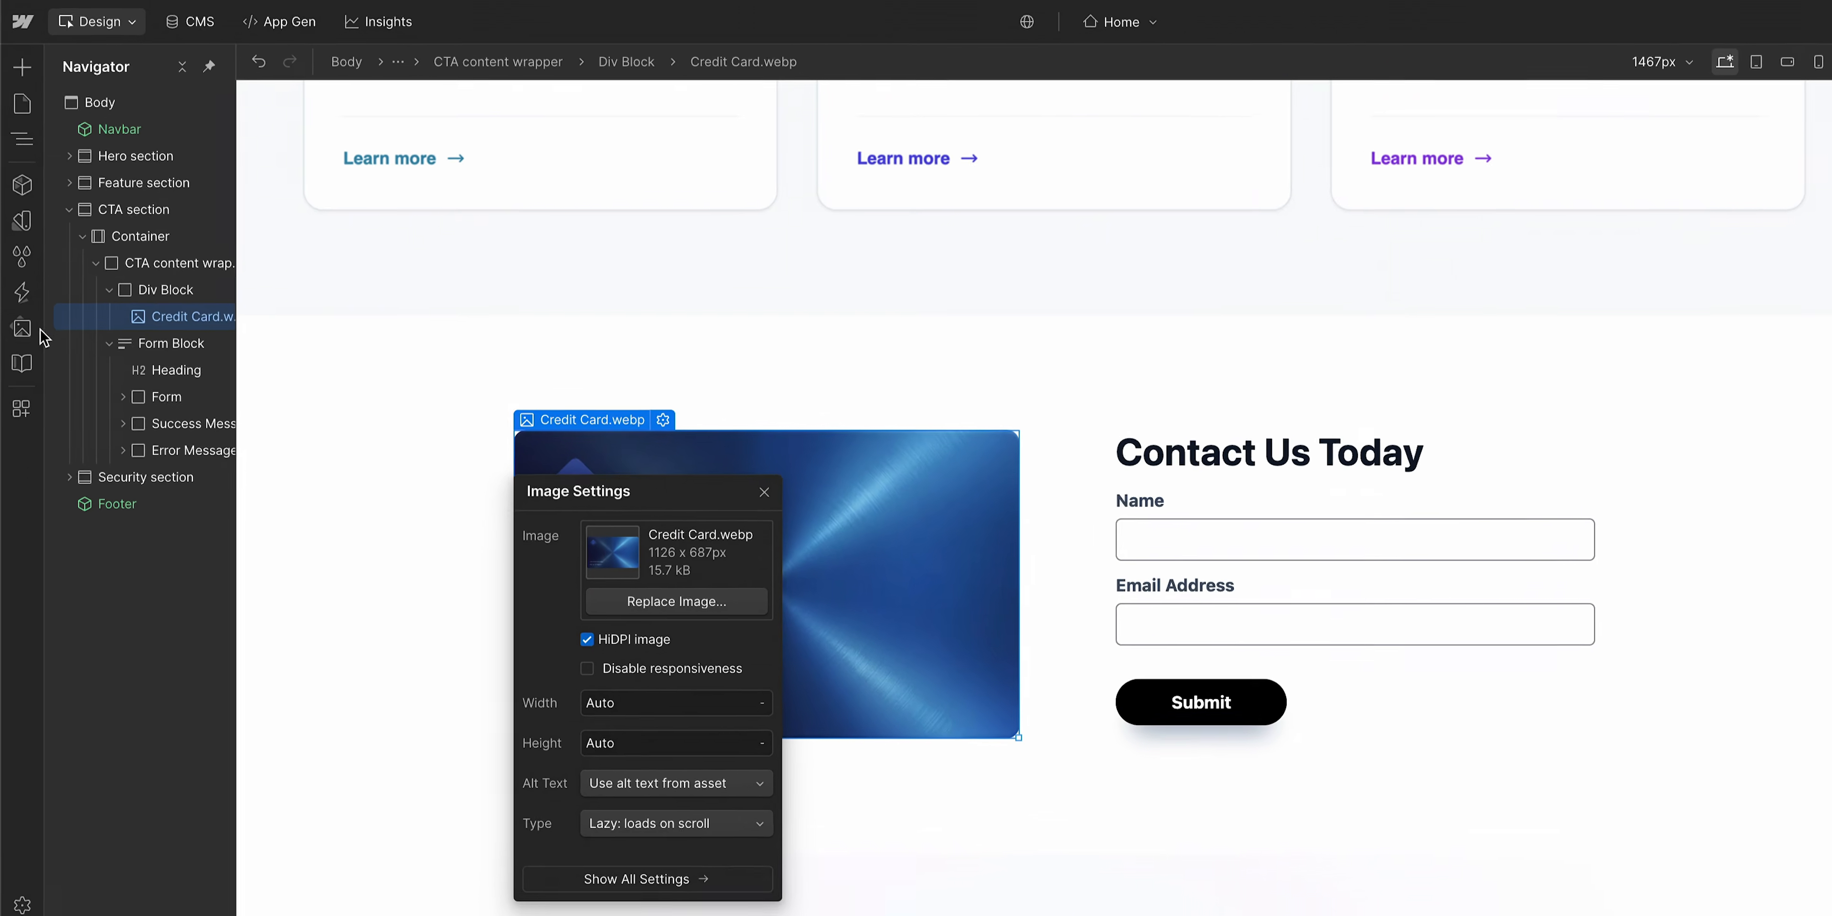
- Place the Card Shine.webp image into the same Div Block above the credit card image
left_click(27, 377)
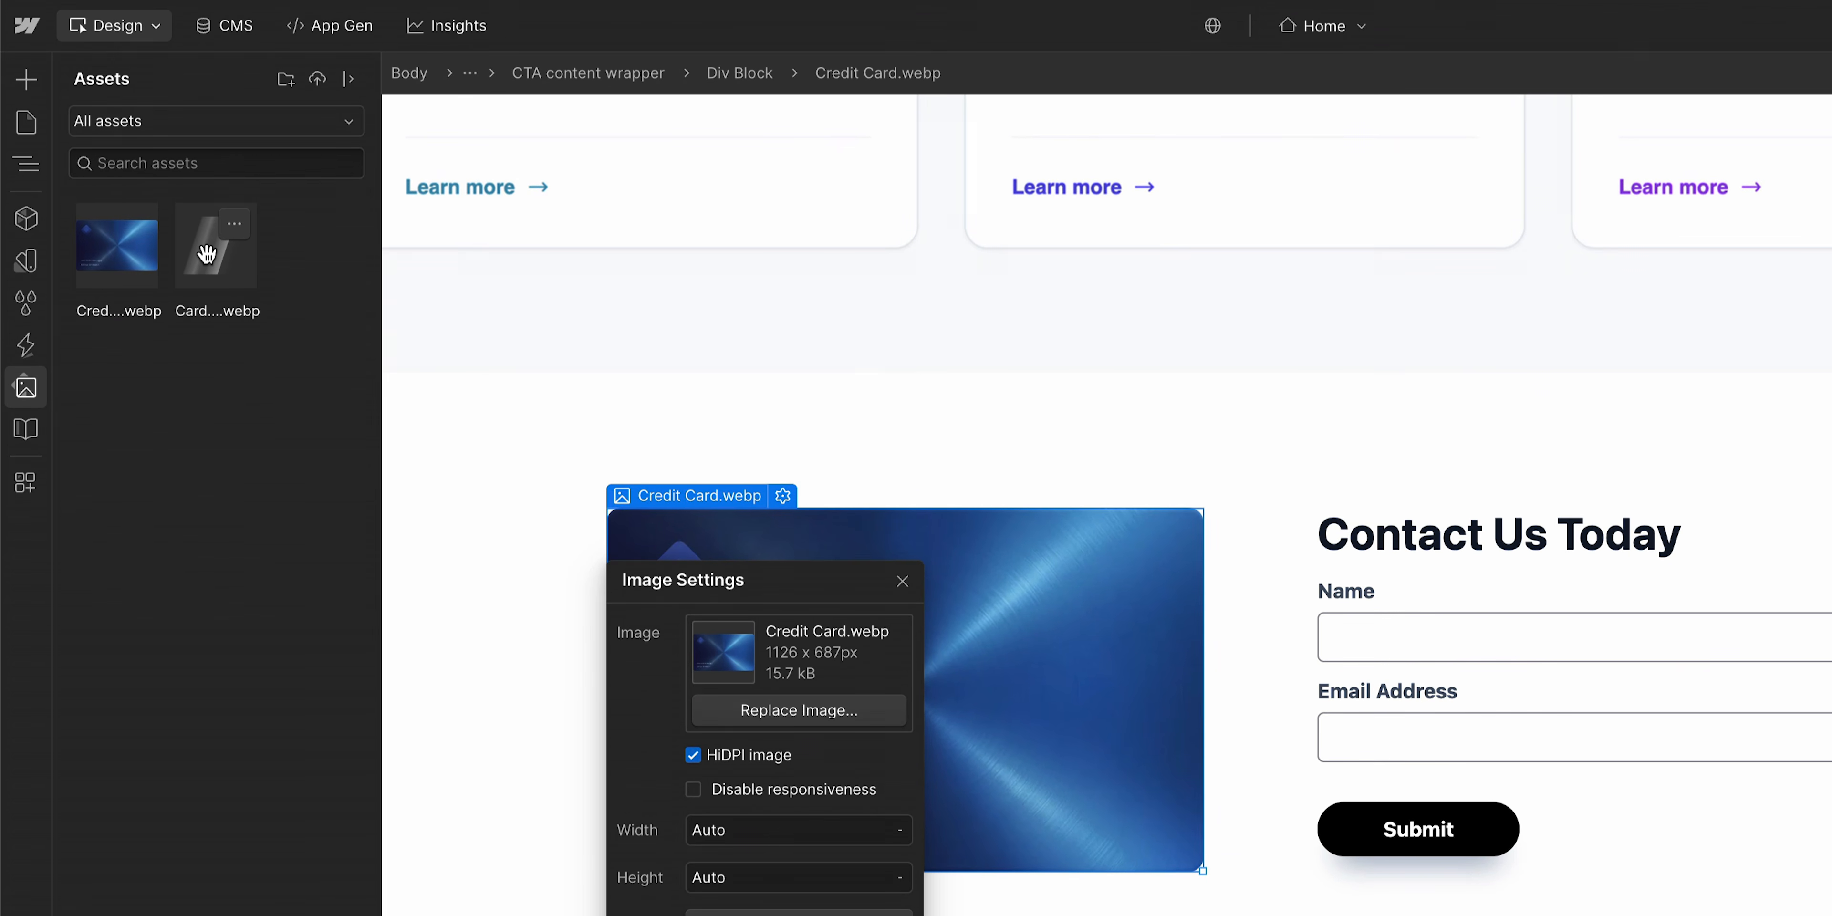
left_click_drag(206, 253, 198, 406)
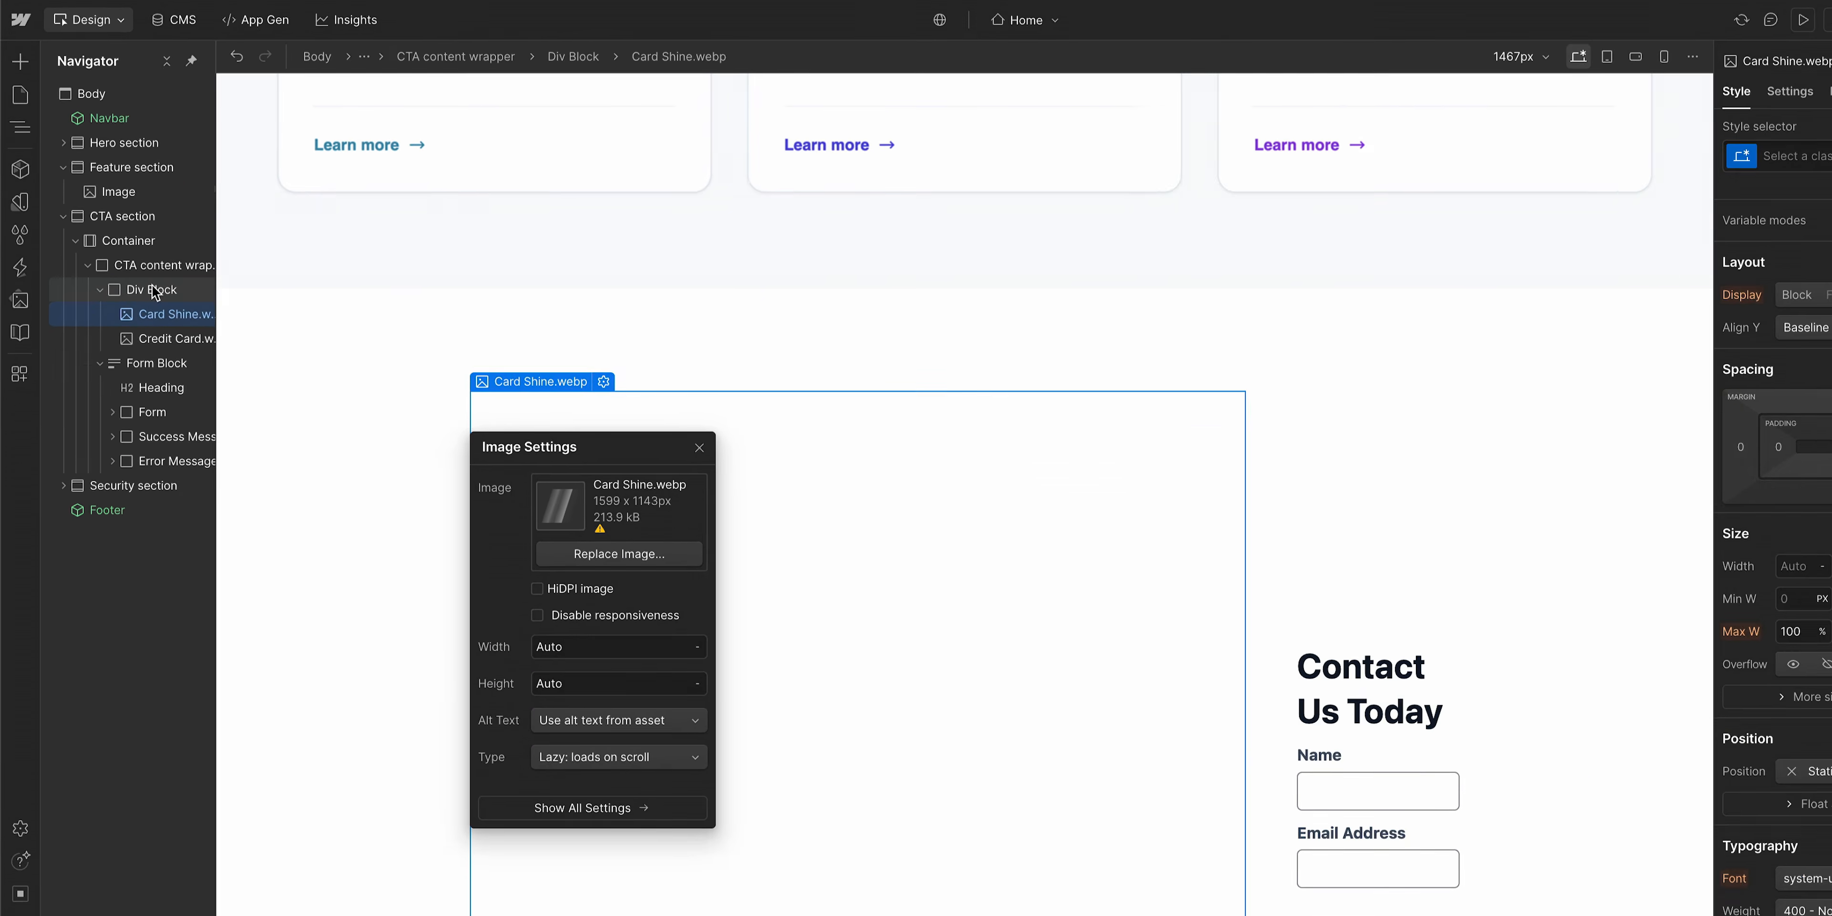
- Give the Div Block a new class named card-wrapper
left_click(156, 290)
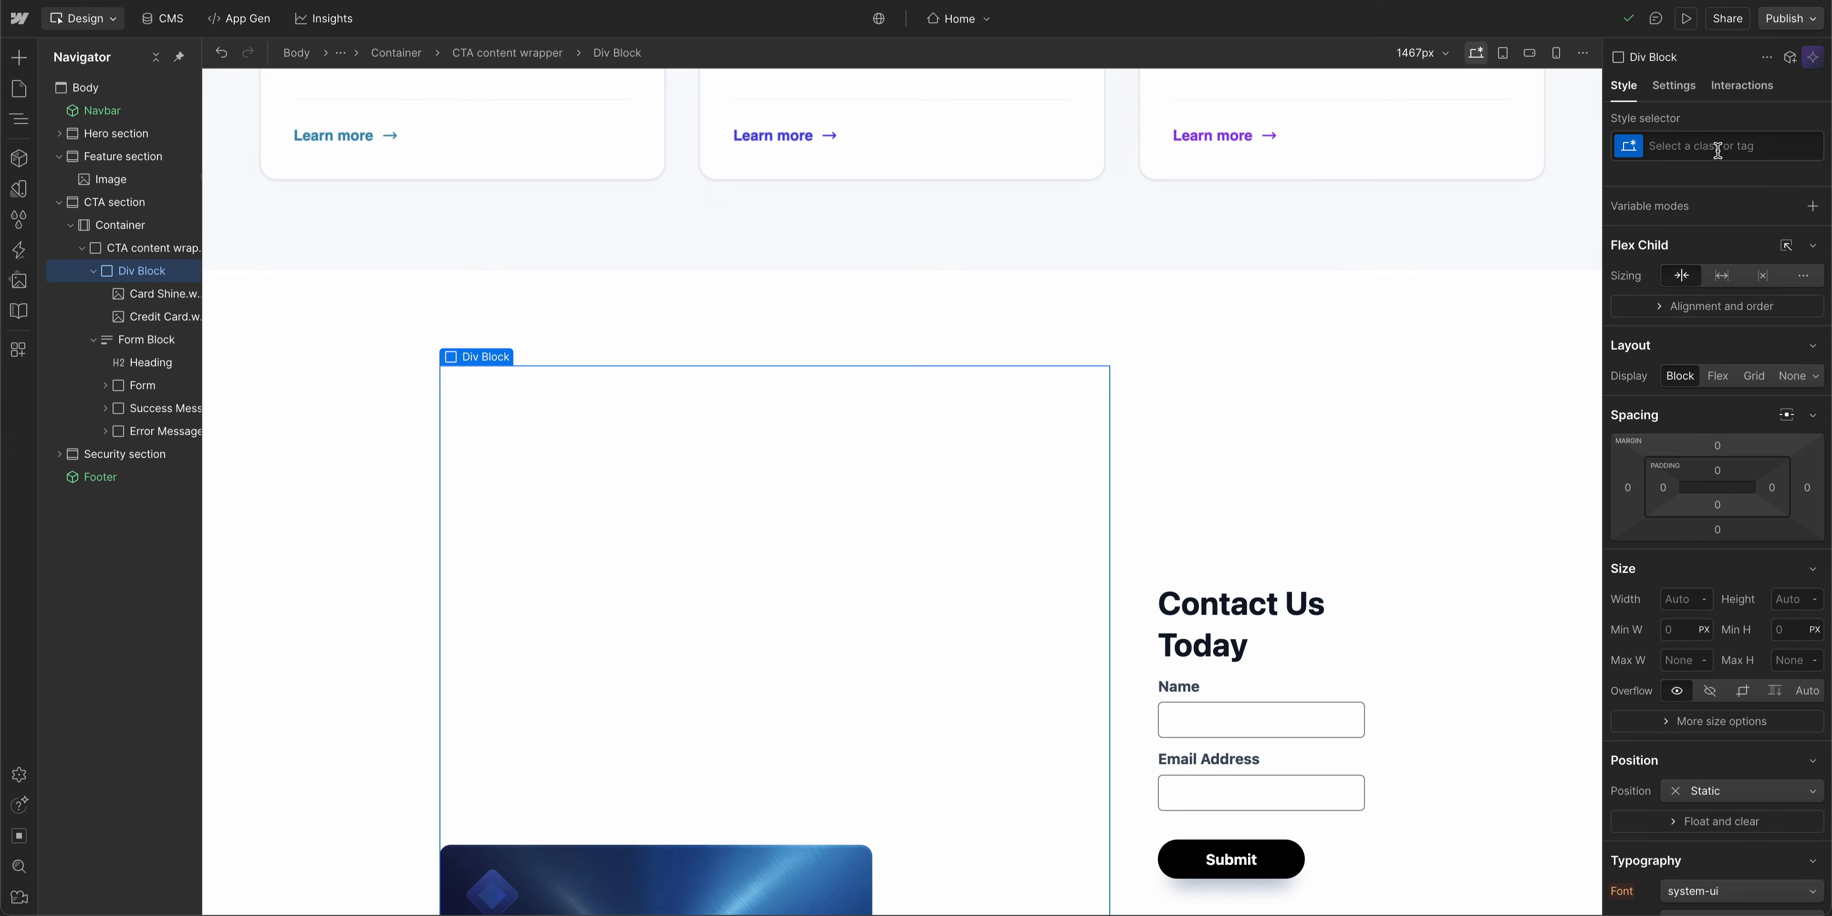
left_click(1718, 148)
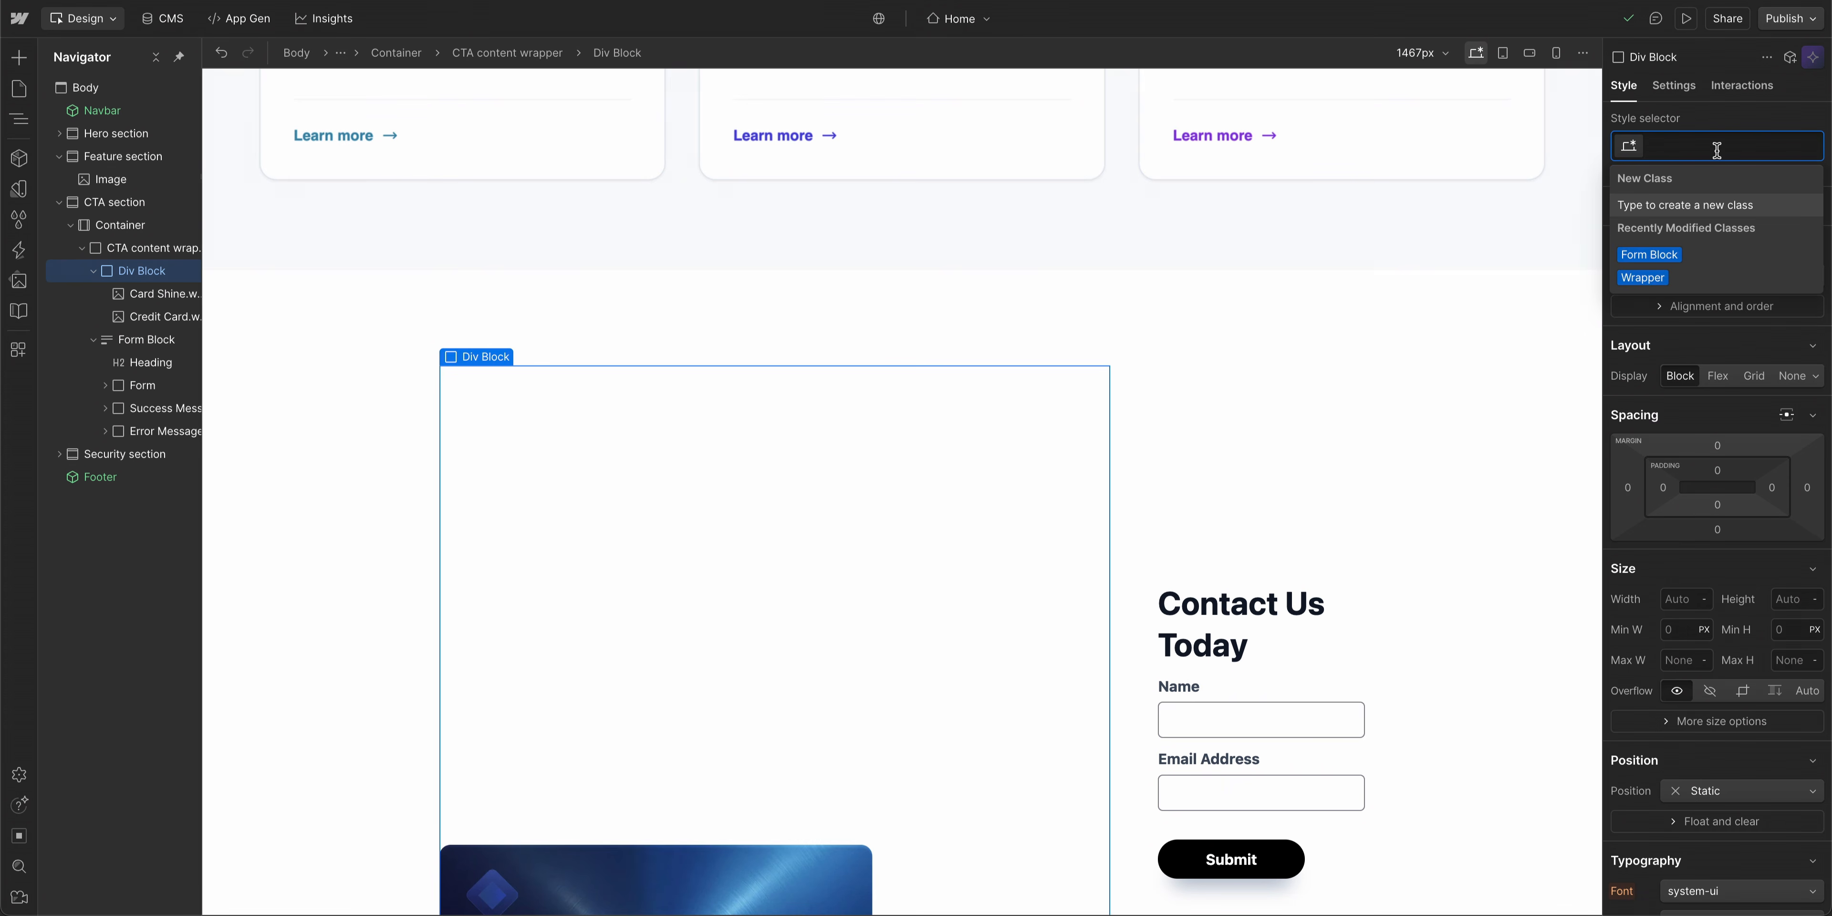
type("card-wrapper")
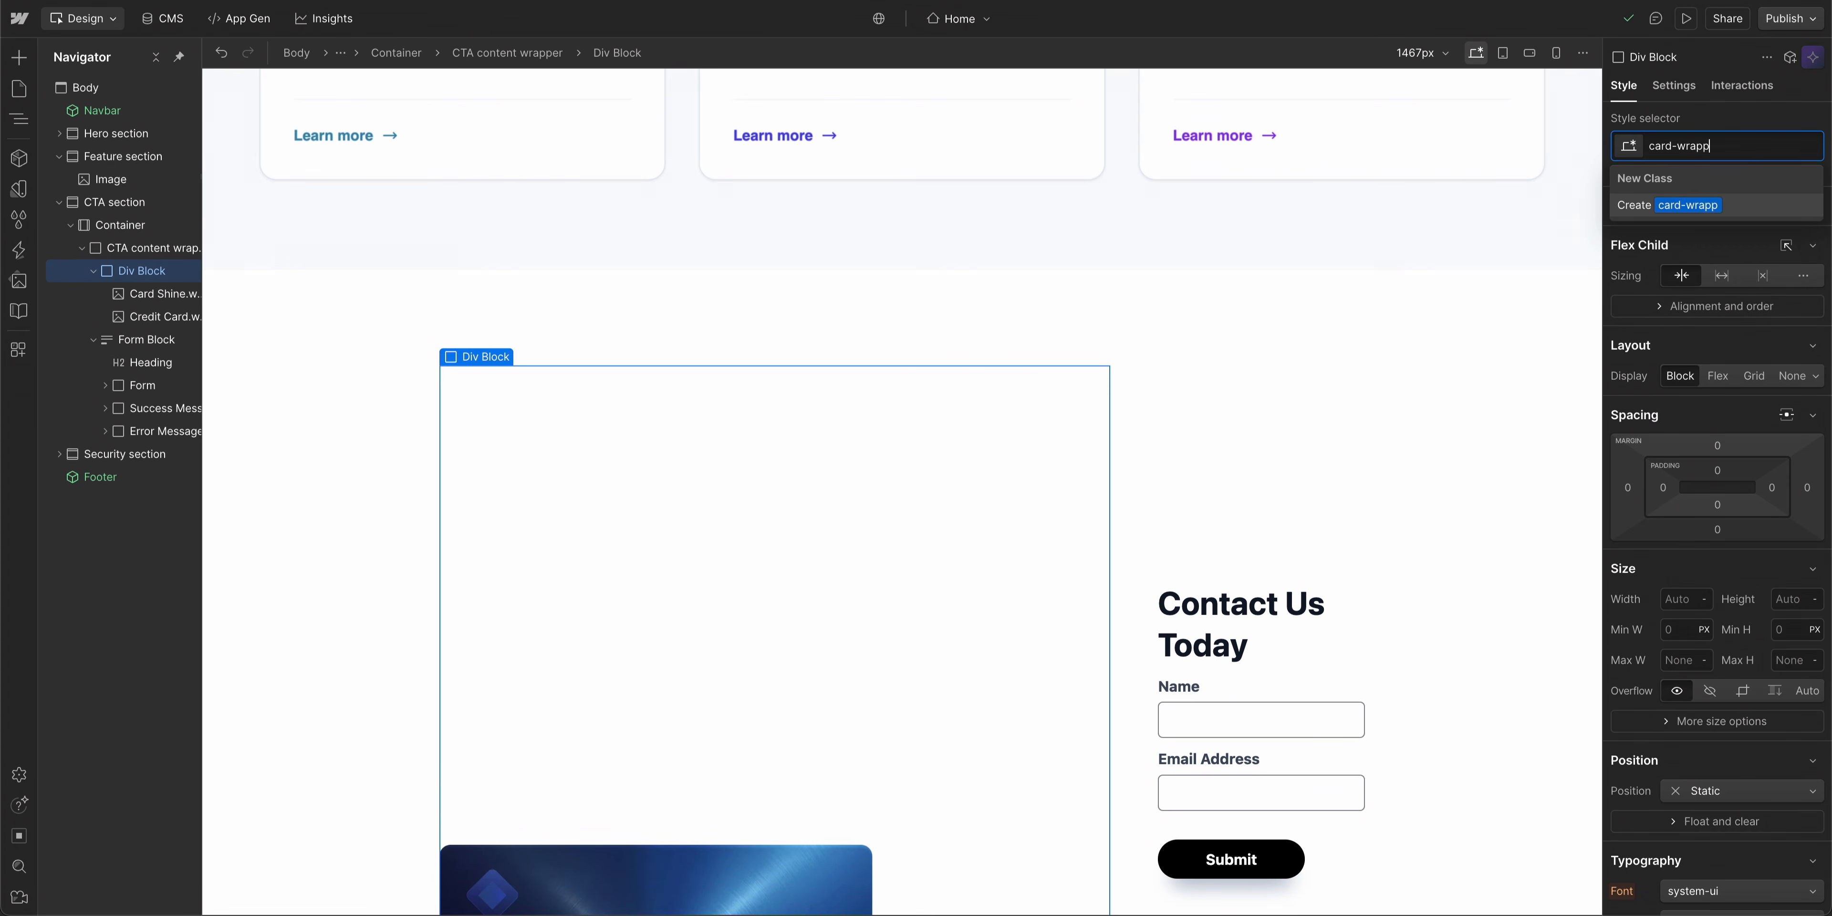
key("Return")
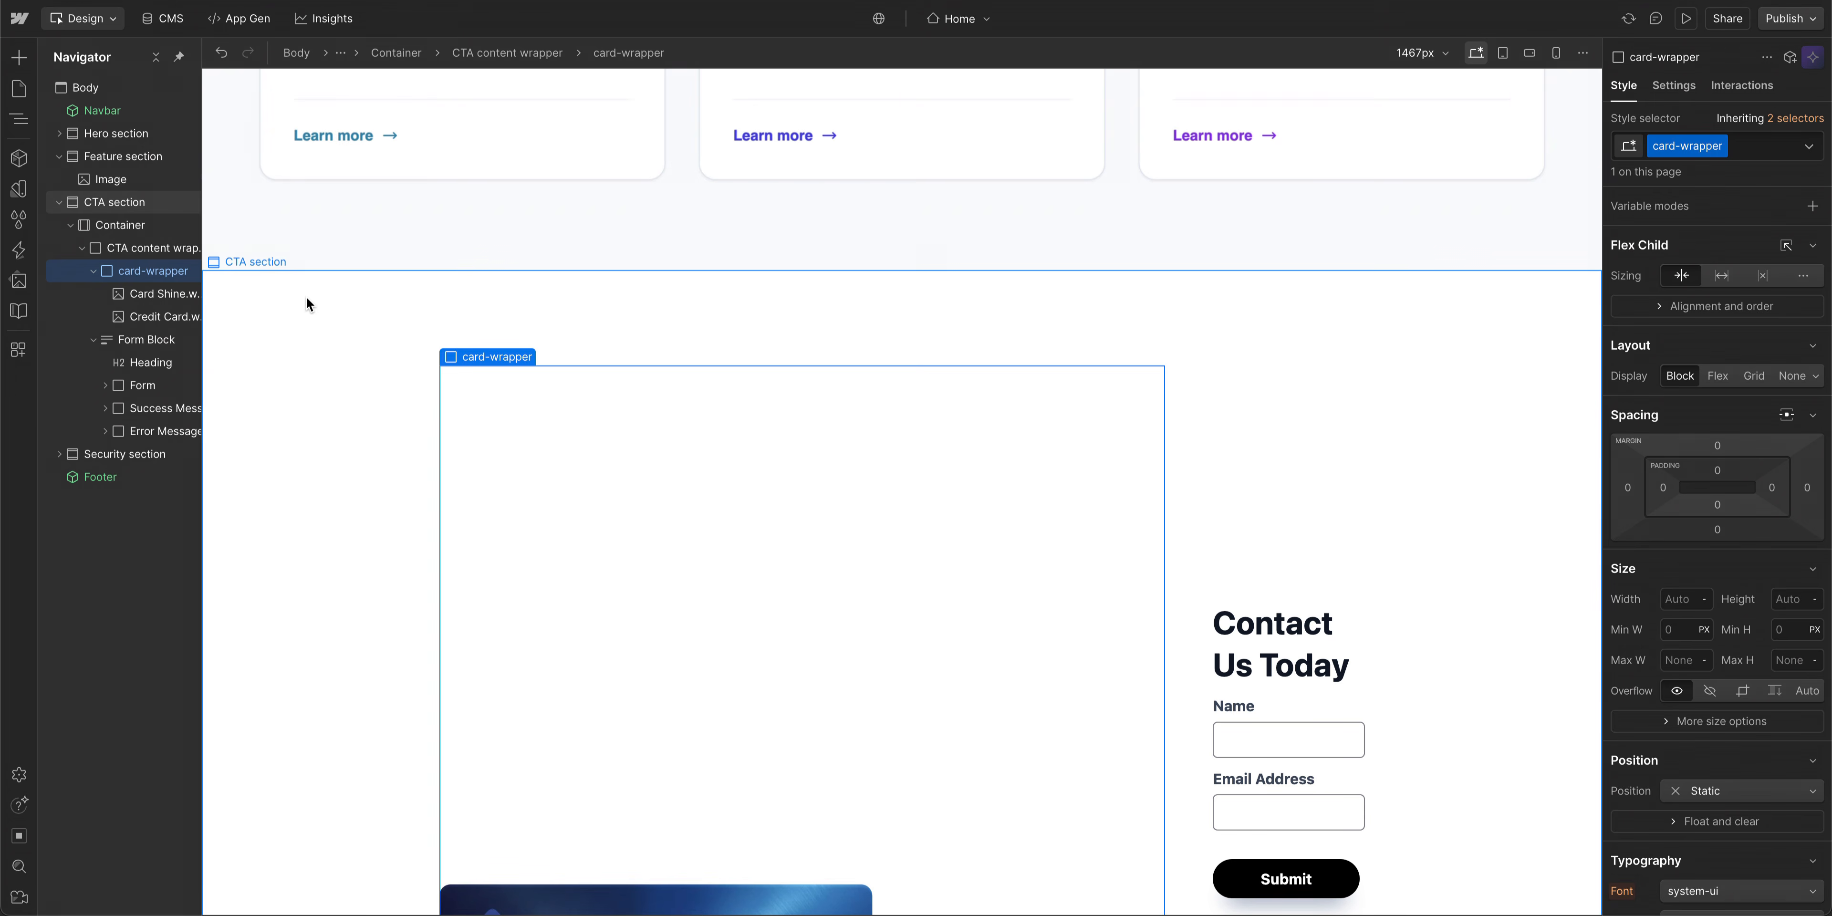
- Give the Card Shine image a new class named shine
left_click(165, 296)
left_click(1695, 151)
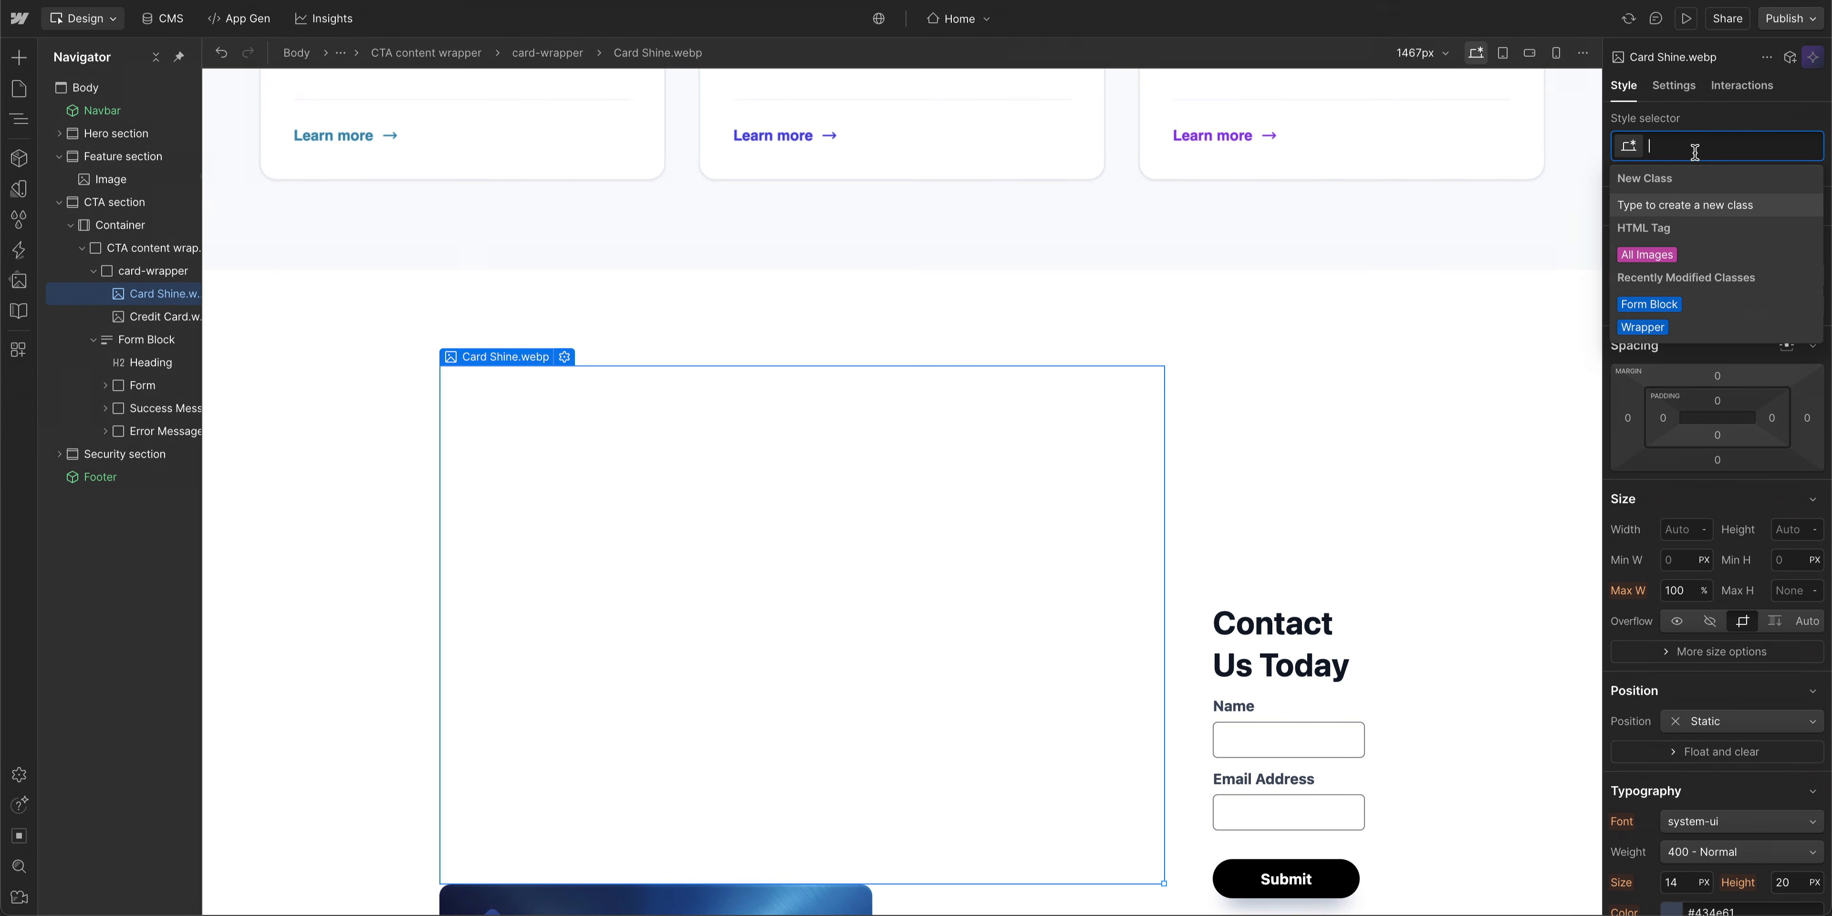
type("shine")
key("Return")
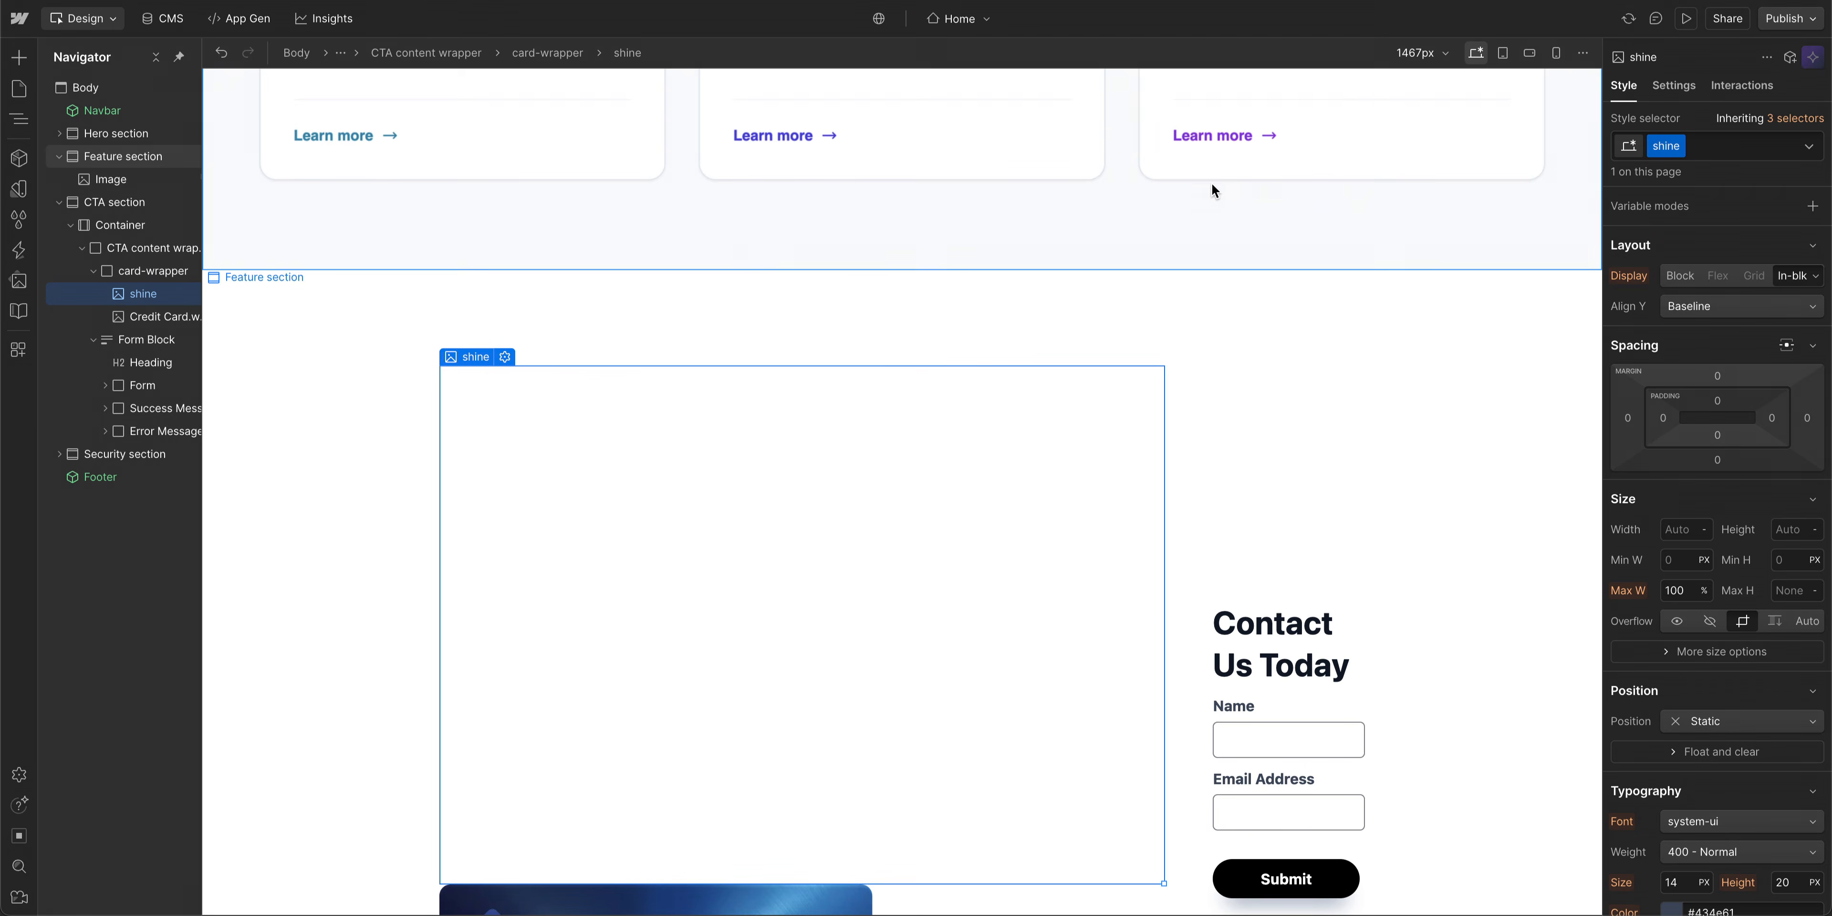
- Give the Credit Card image a new class named credit-card-image
left_click(181, 321)
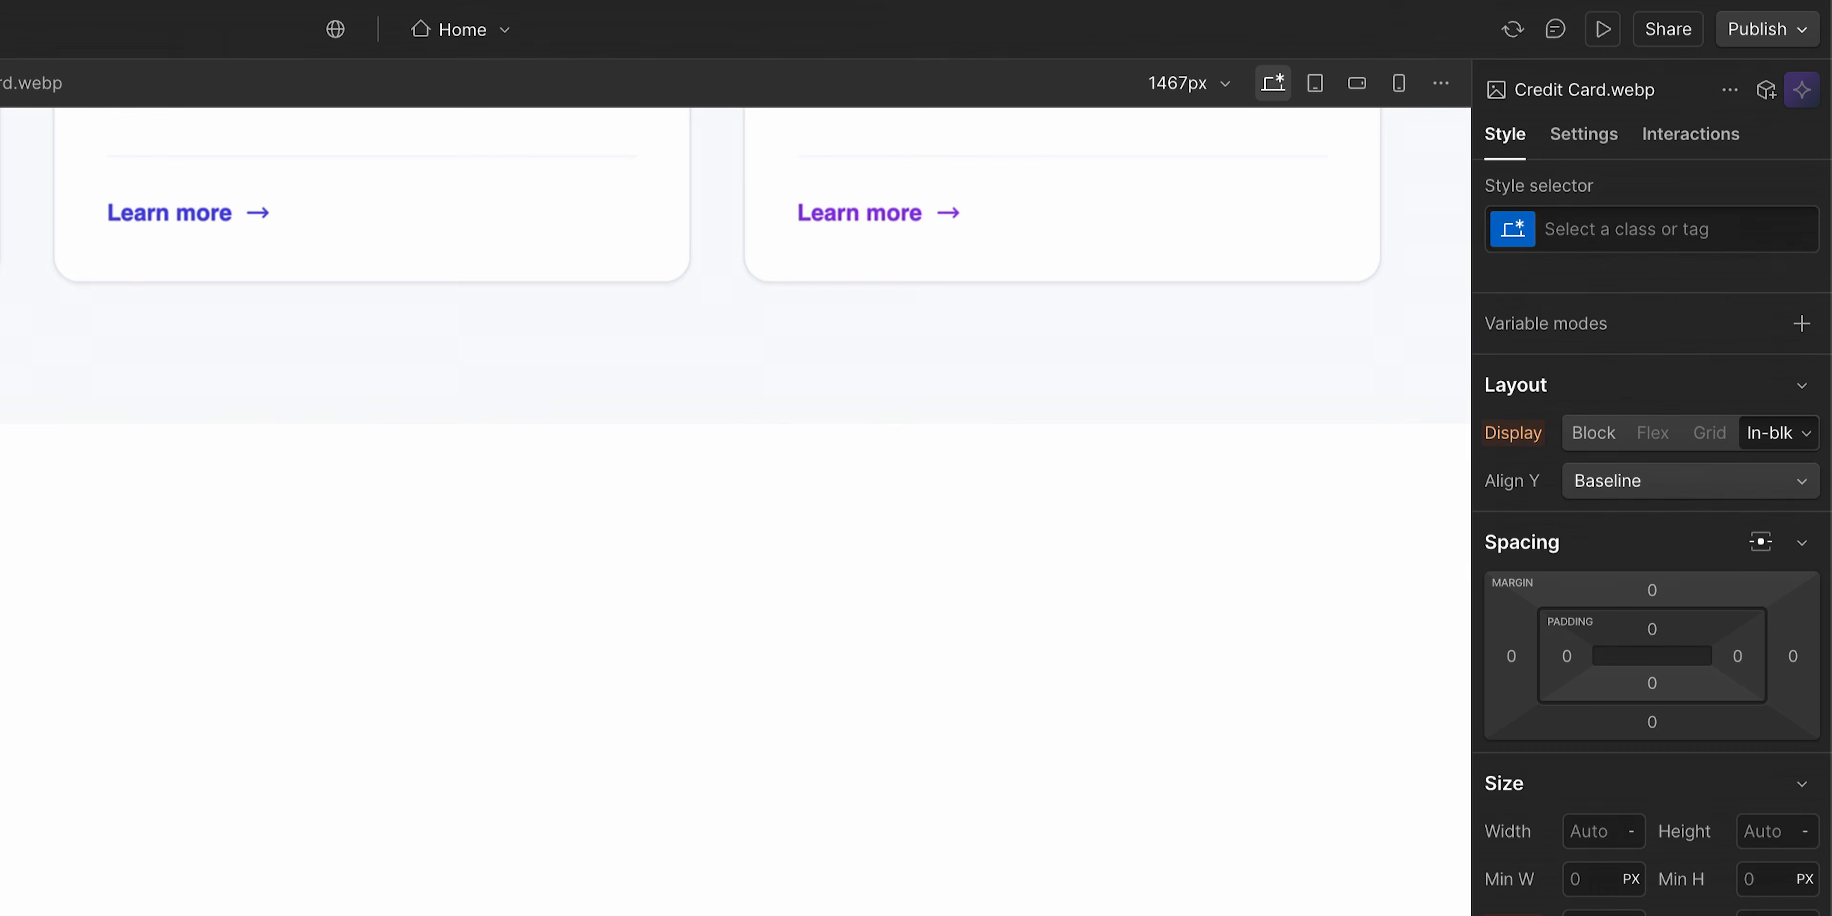
left_click(1768, 143)
type("credit-card-image")
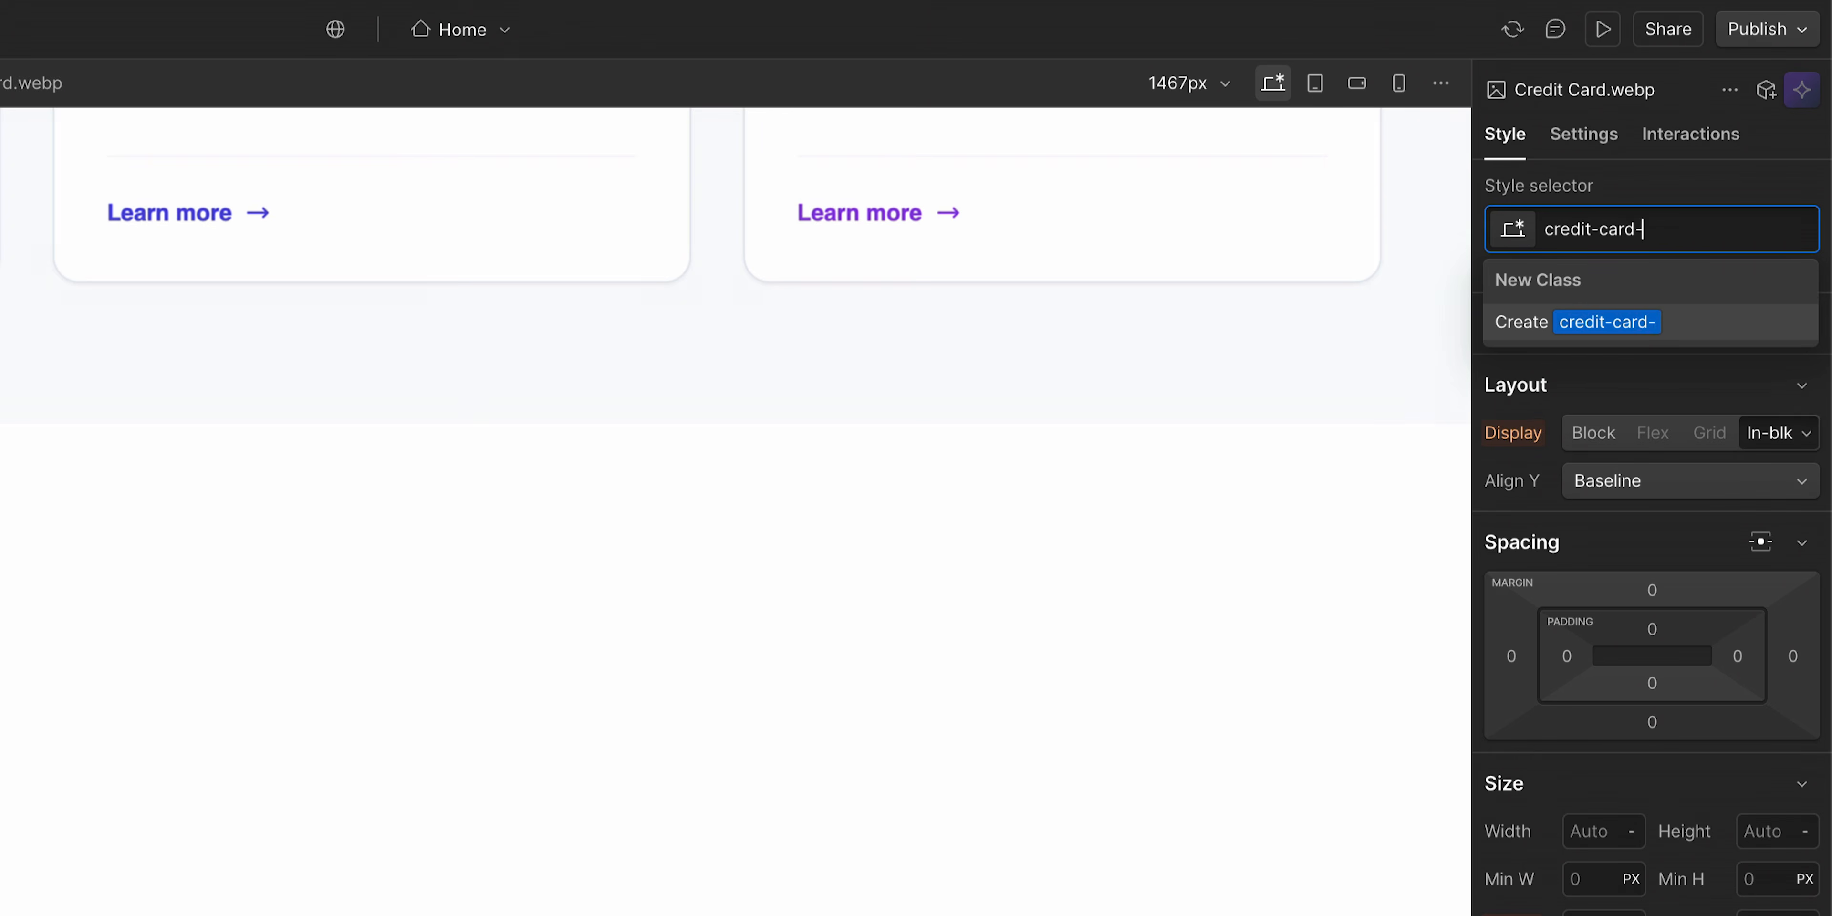
key("Return")
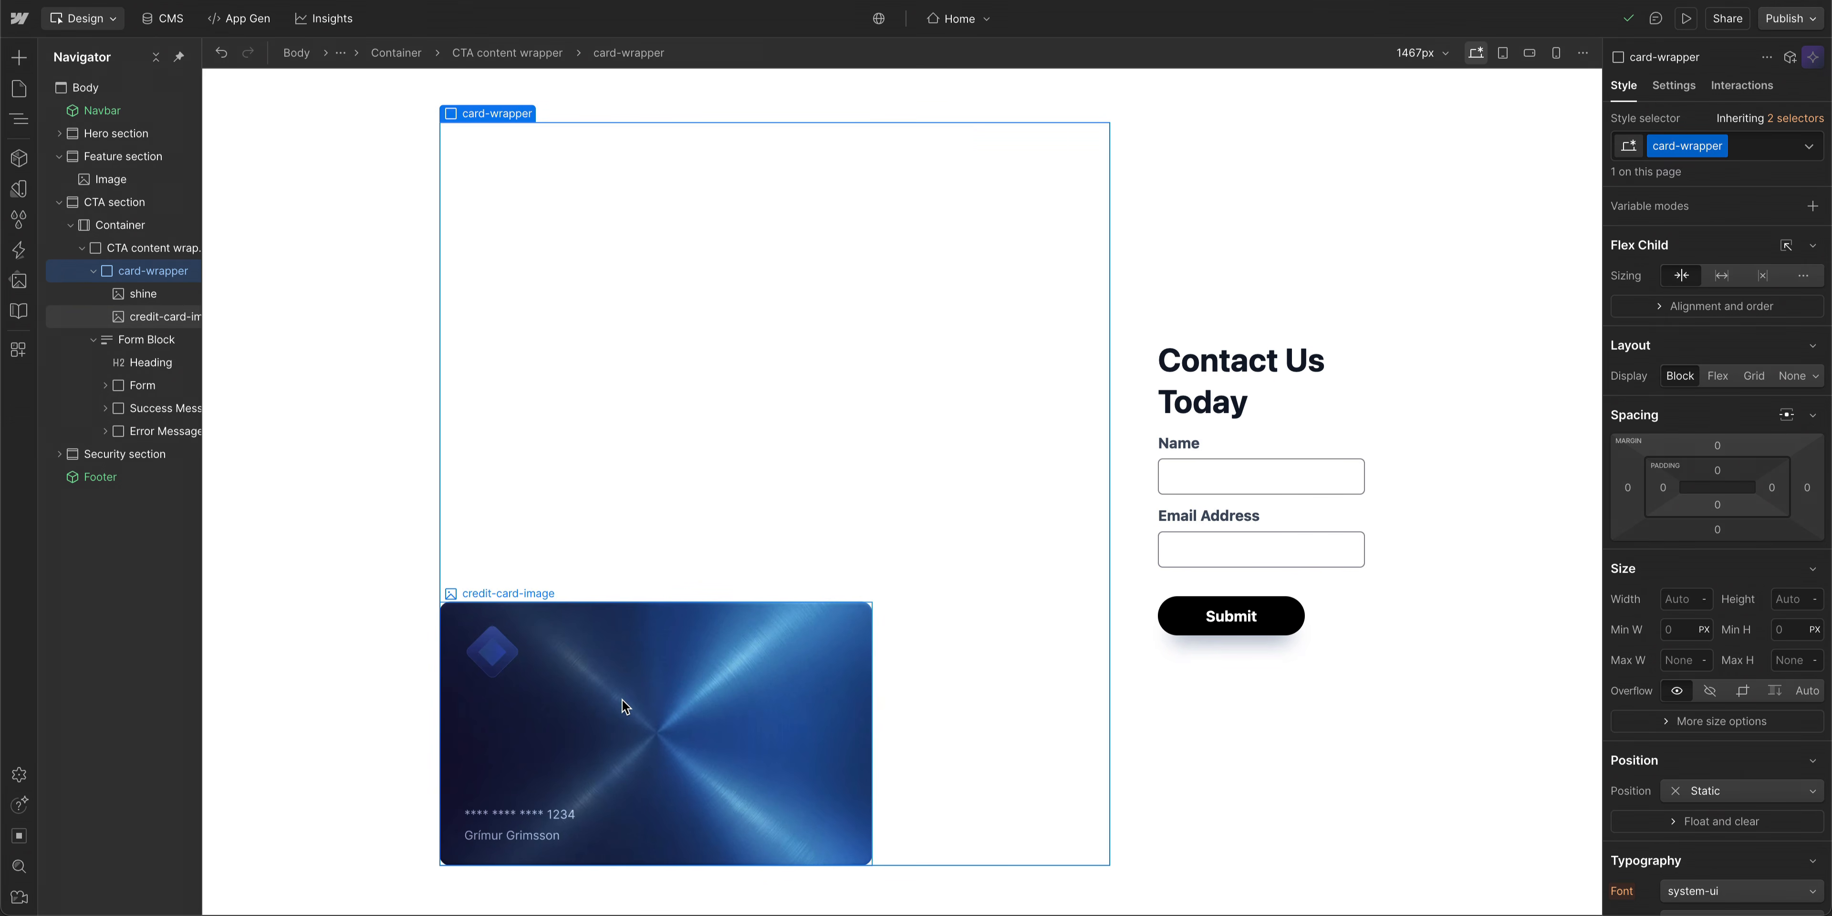
- Set the shine image's position to Absolute
left_click(719, 416)
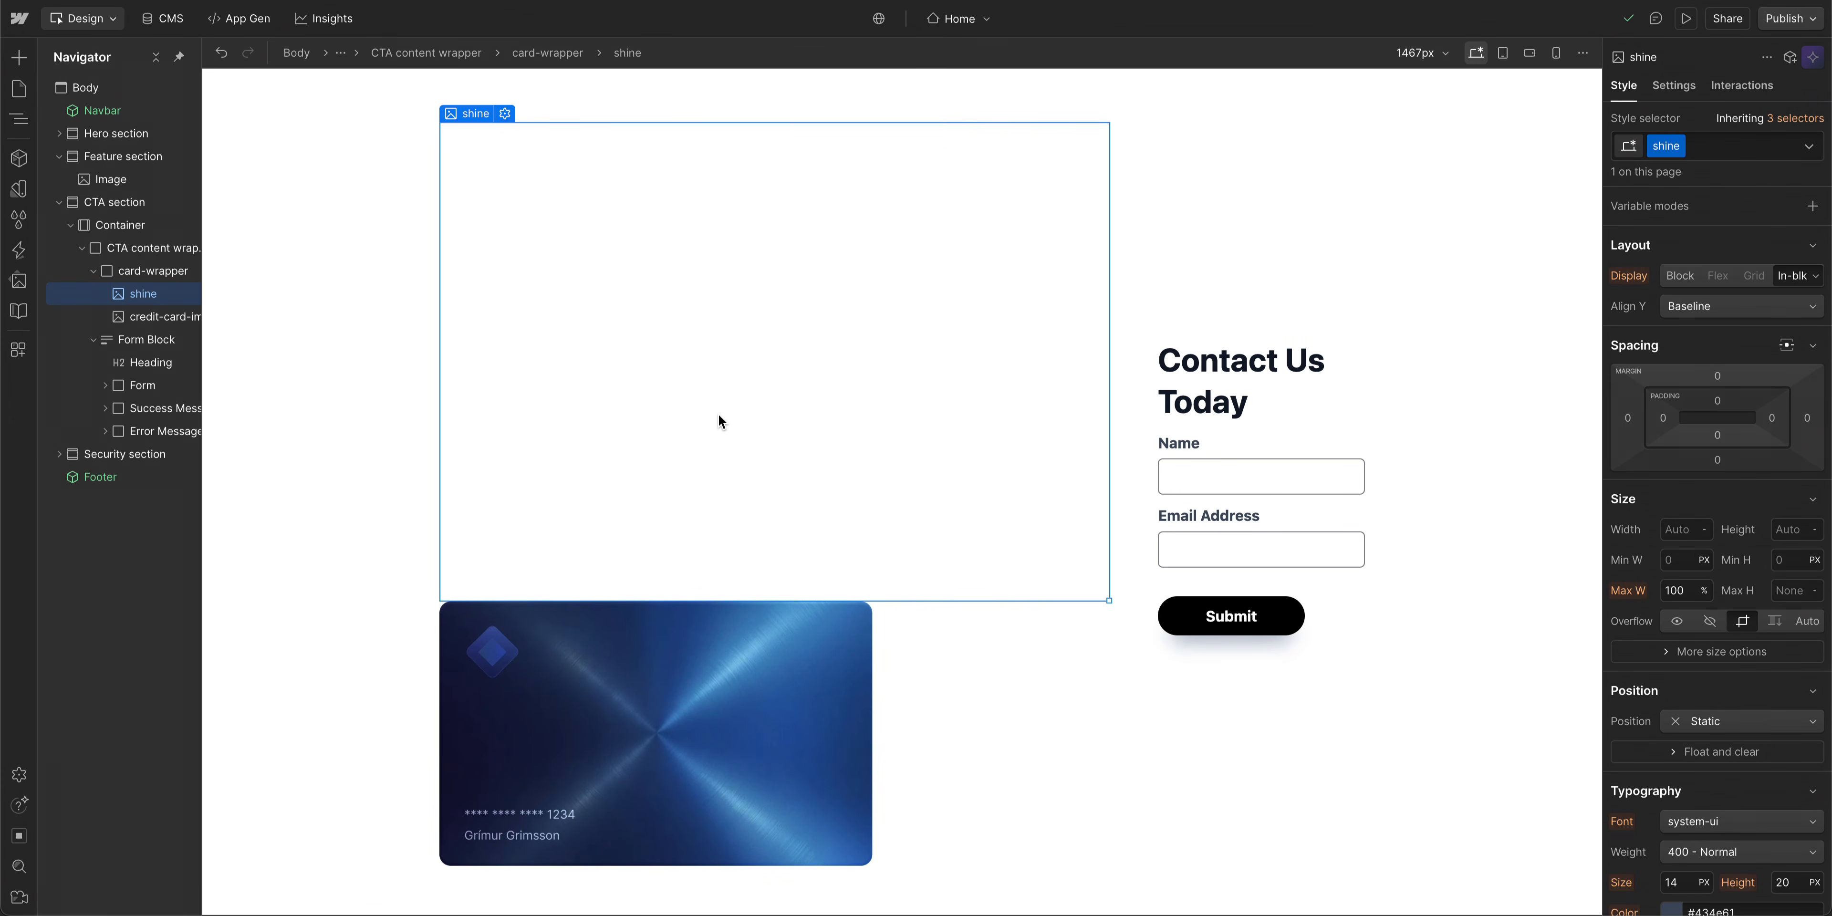
left_click(1738, 721)
left_click(1739, 764)
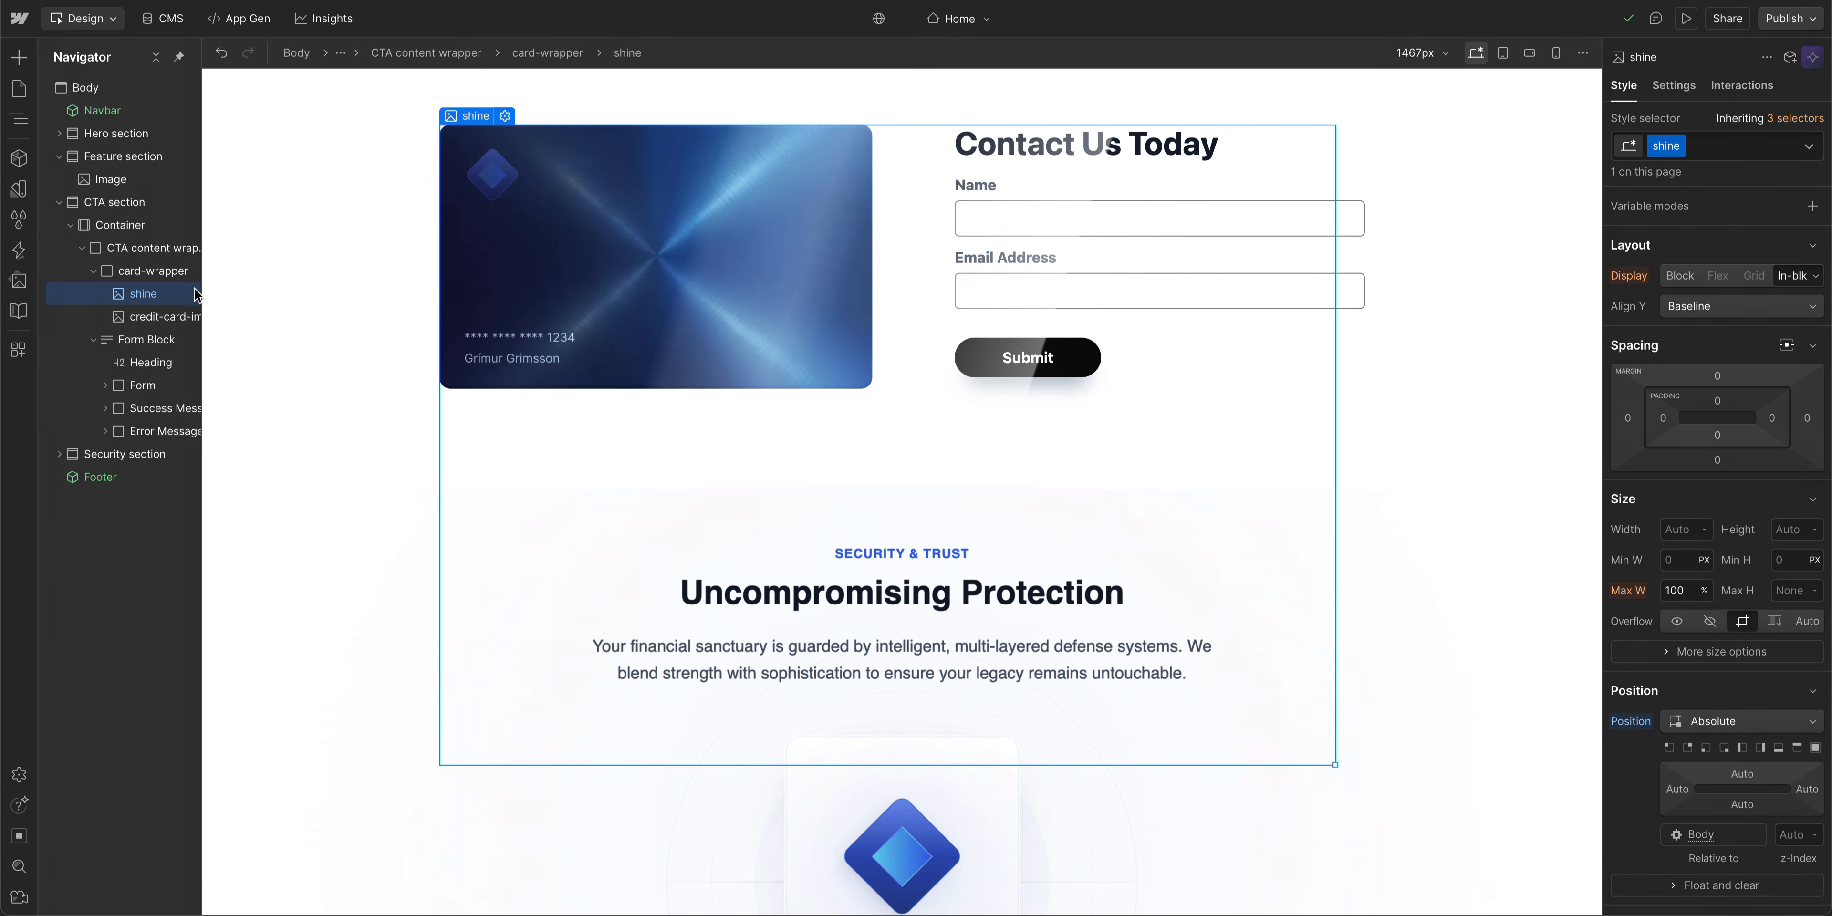
- Set the card-wrapper's position to Relative
left_click(161, 273)
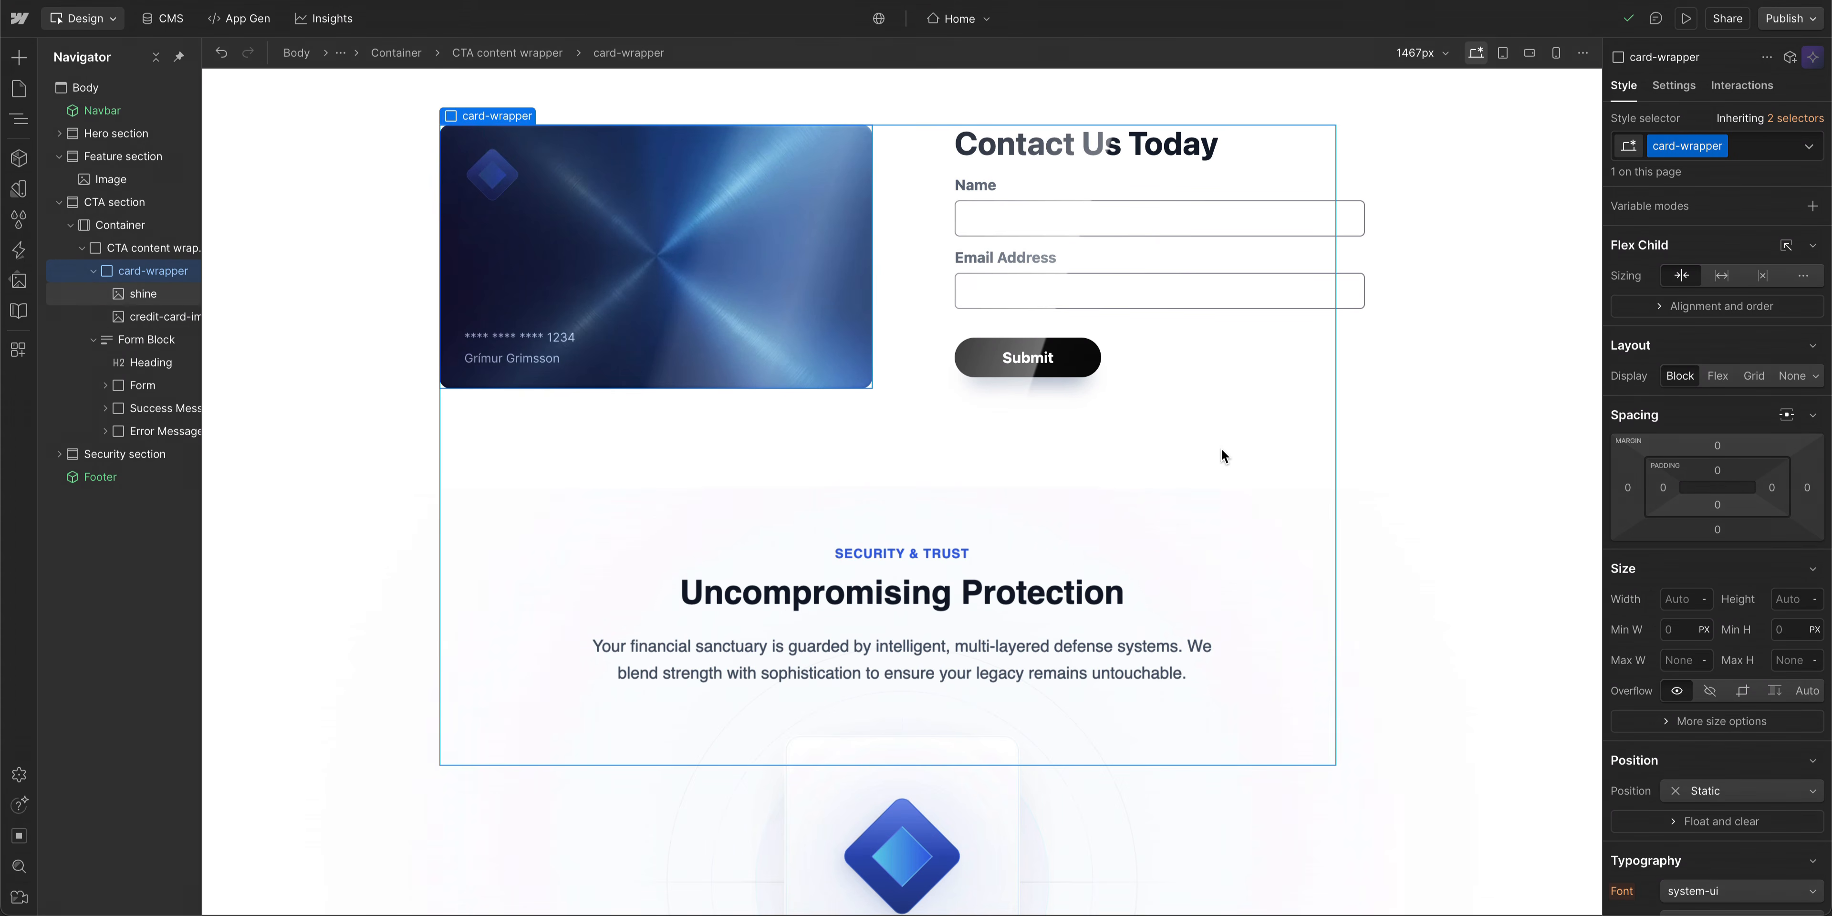
left_click(1751, 792)
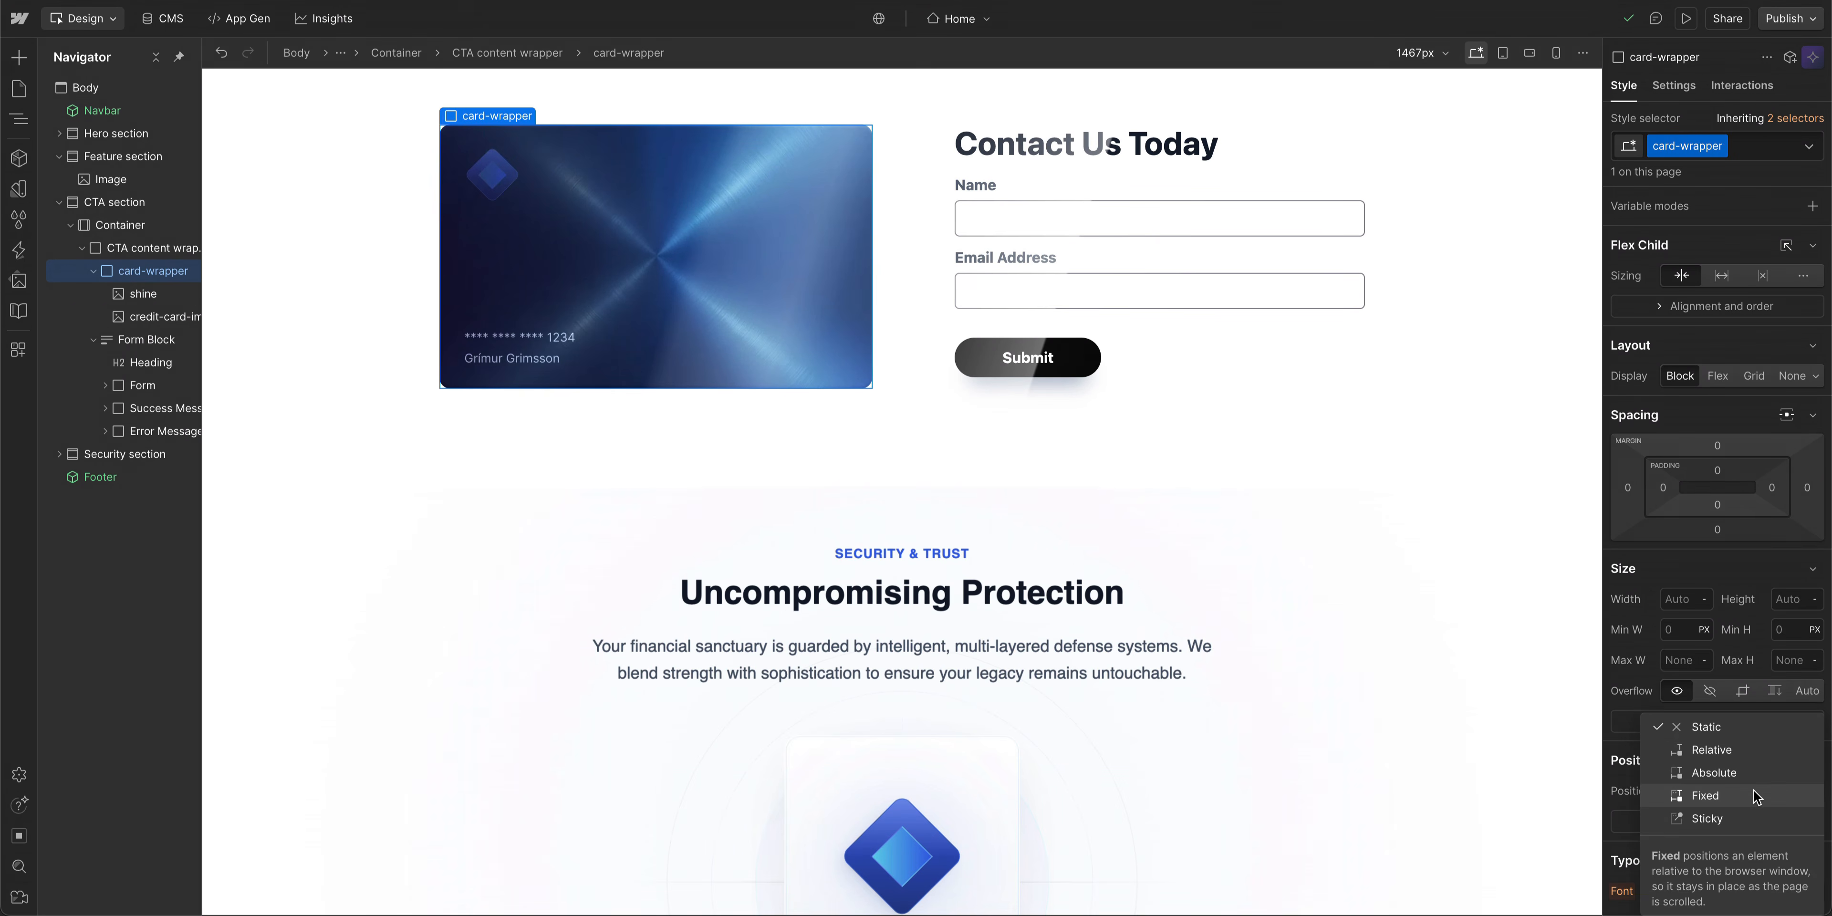
left_click(1750, 752)
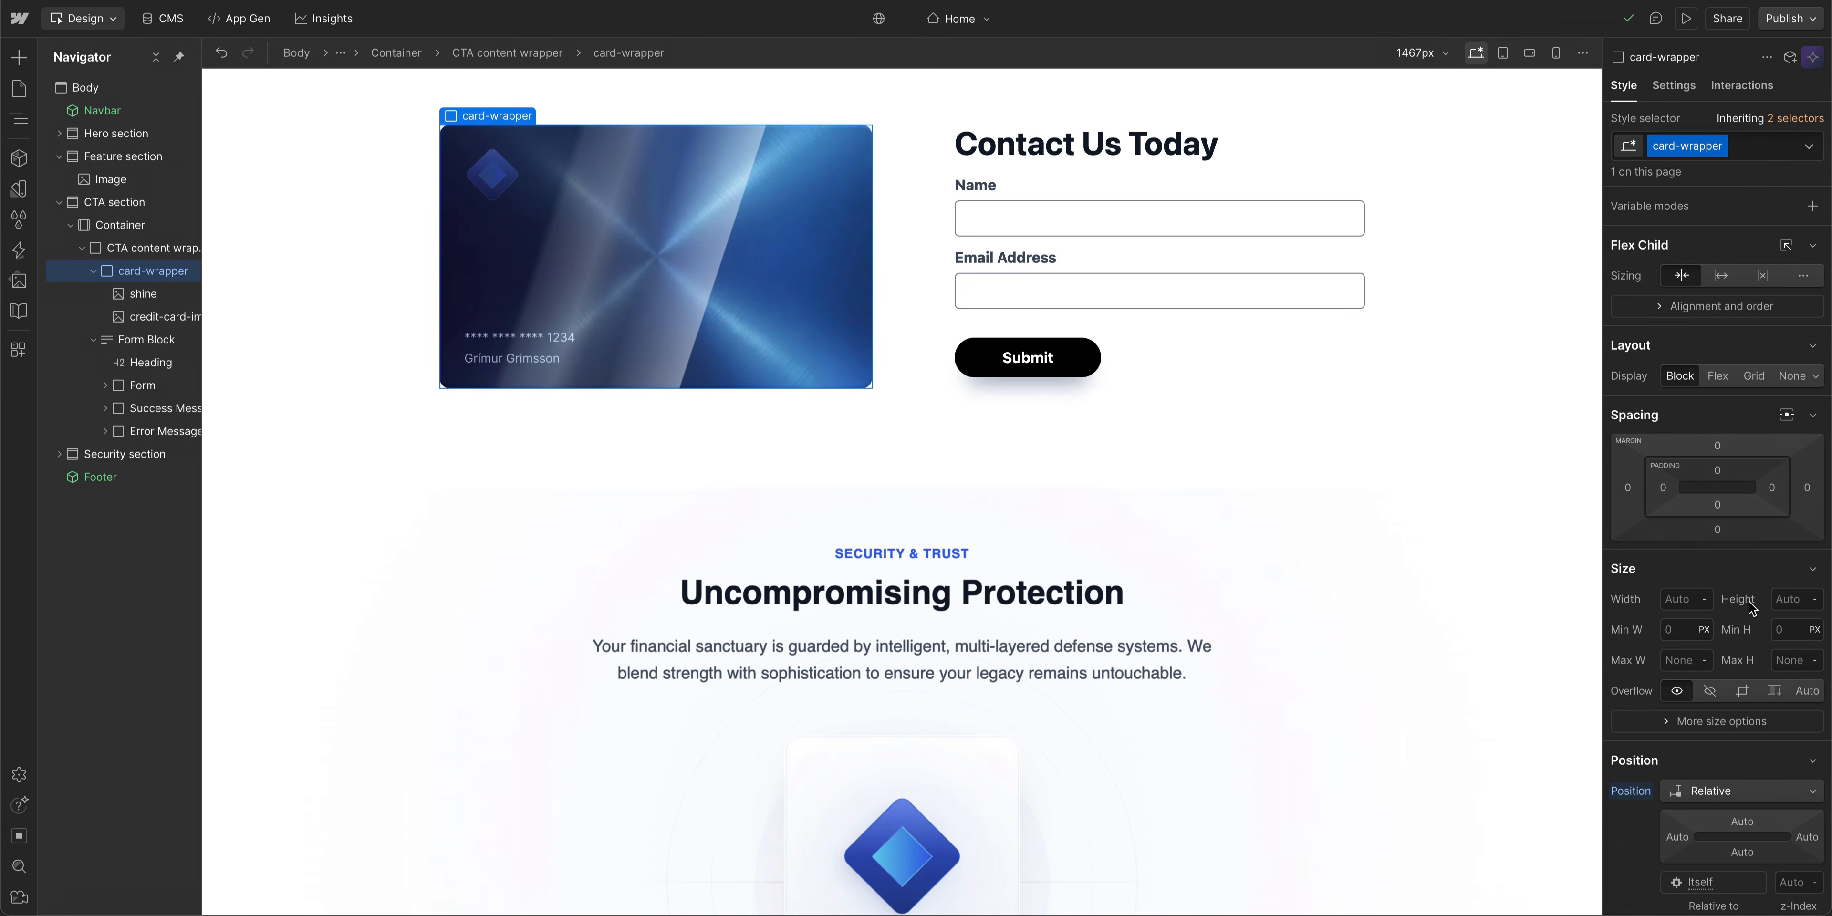
- Add an outer box shadow to the card-wrapper with Y 39 px, blur 53 px and size -41 px
scroll(1751, 606, "down", 6)
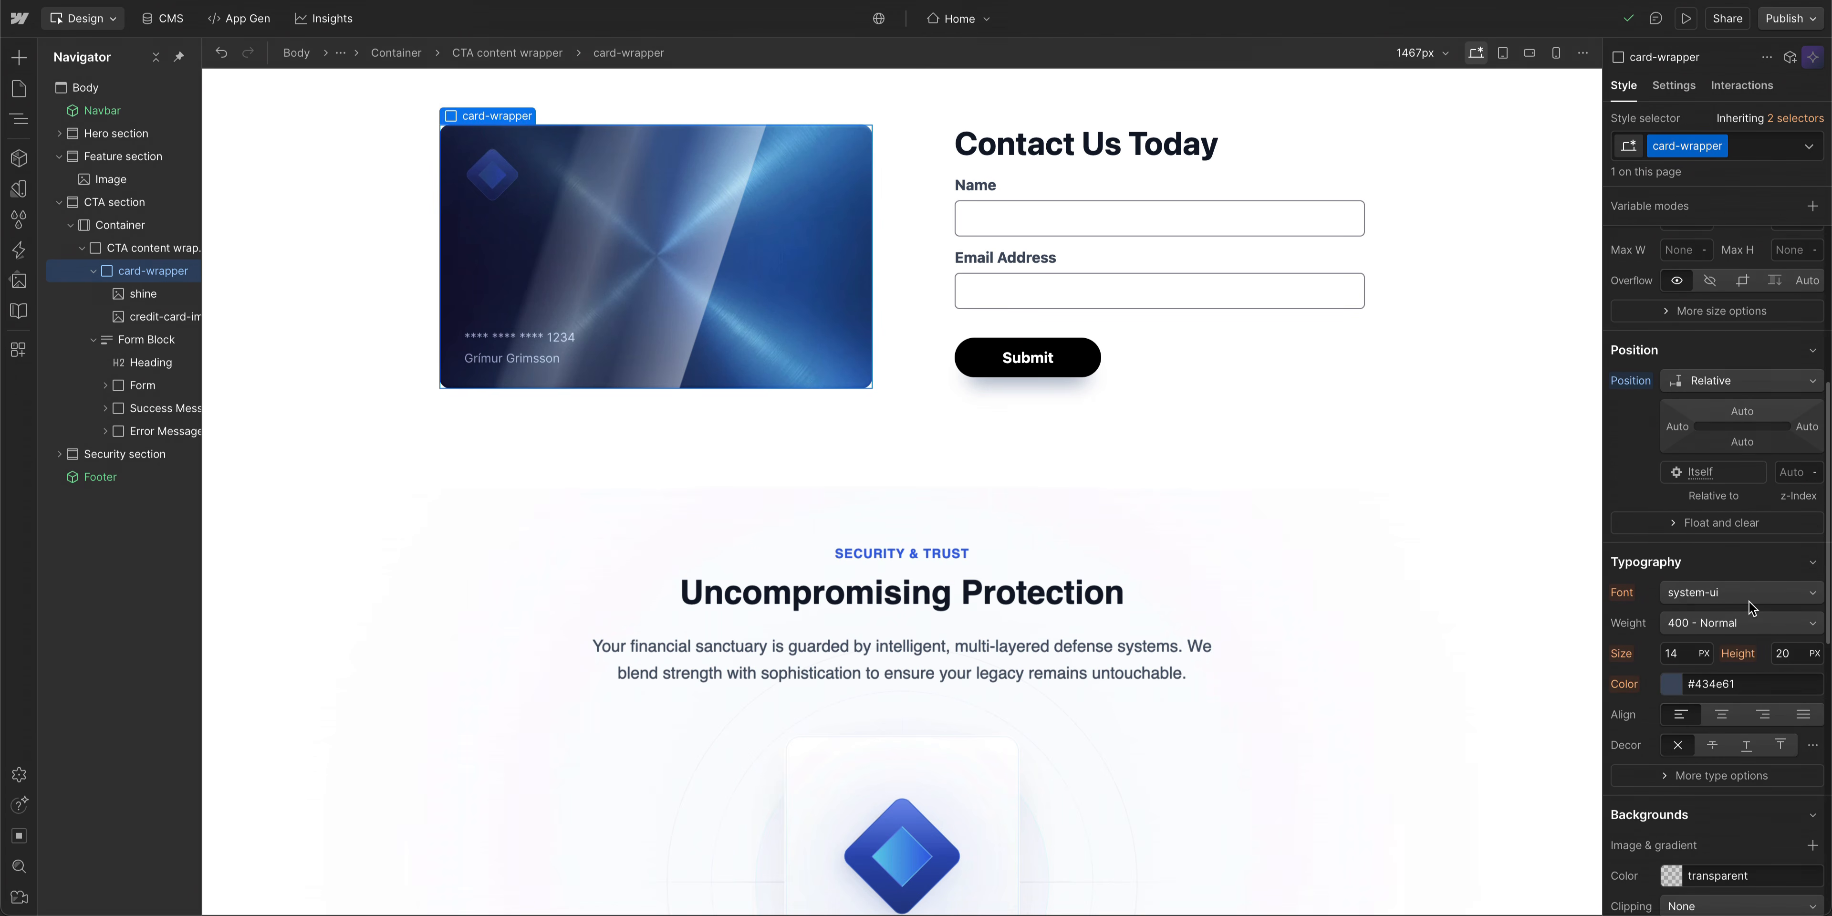
scroll(1751, 606, "down", 10)
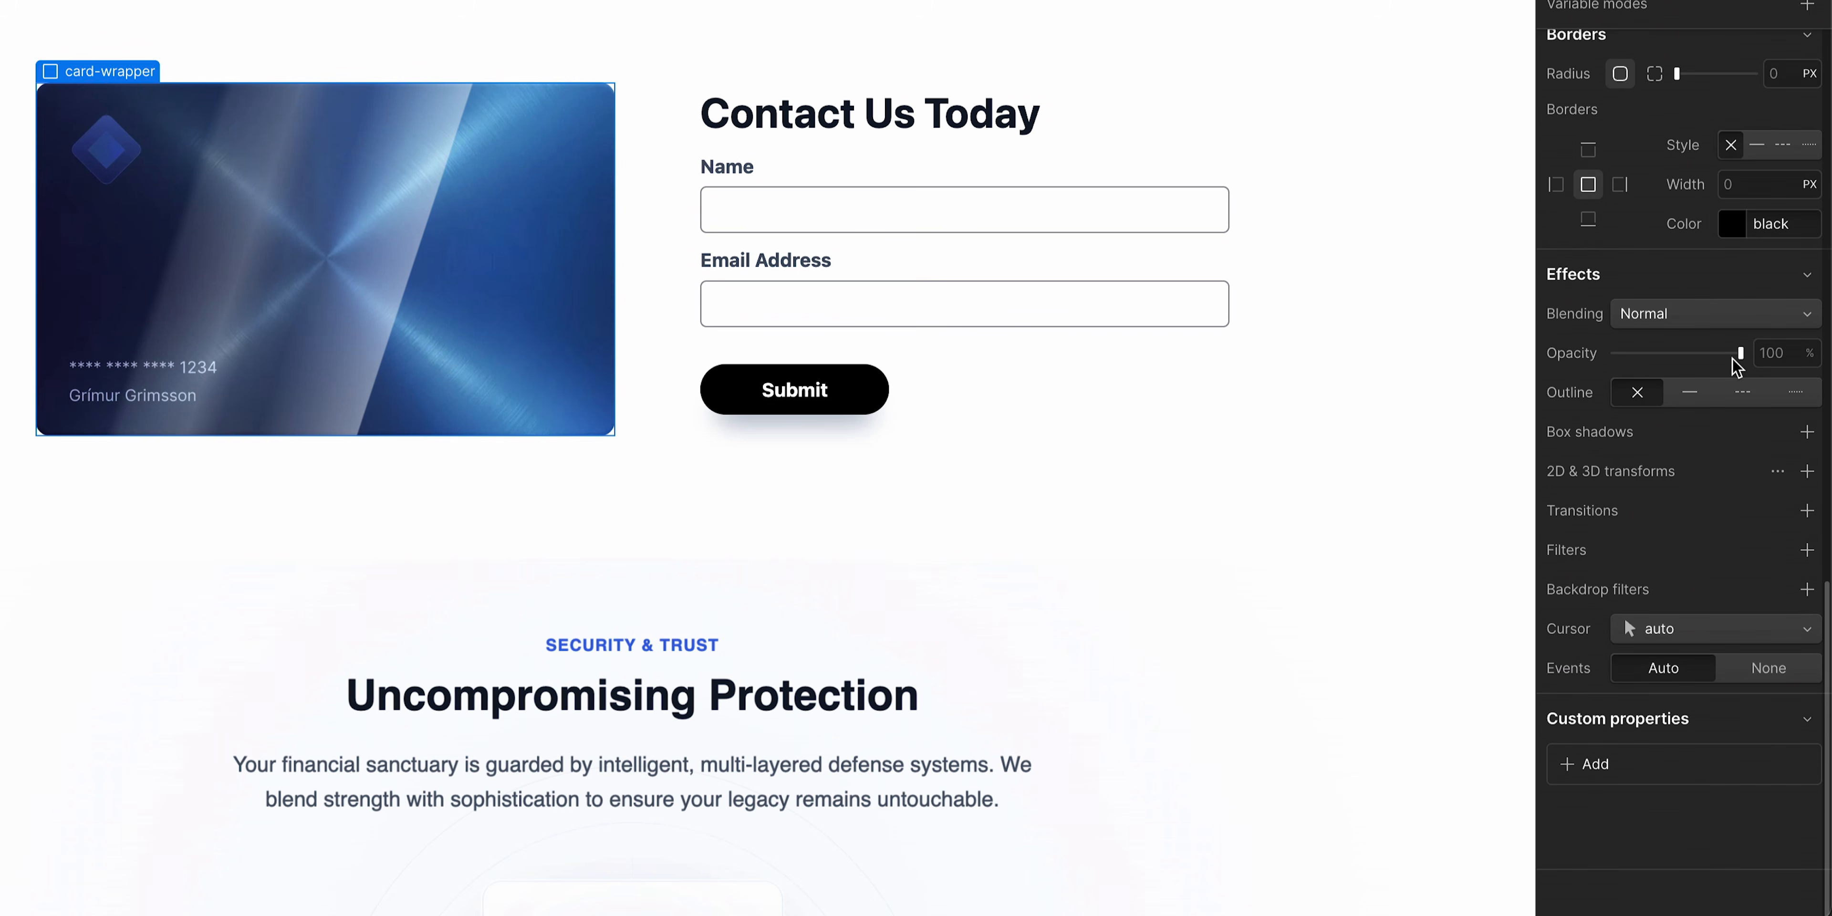
left_click(1809, 433)
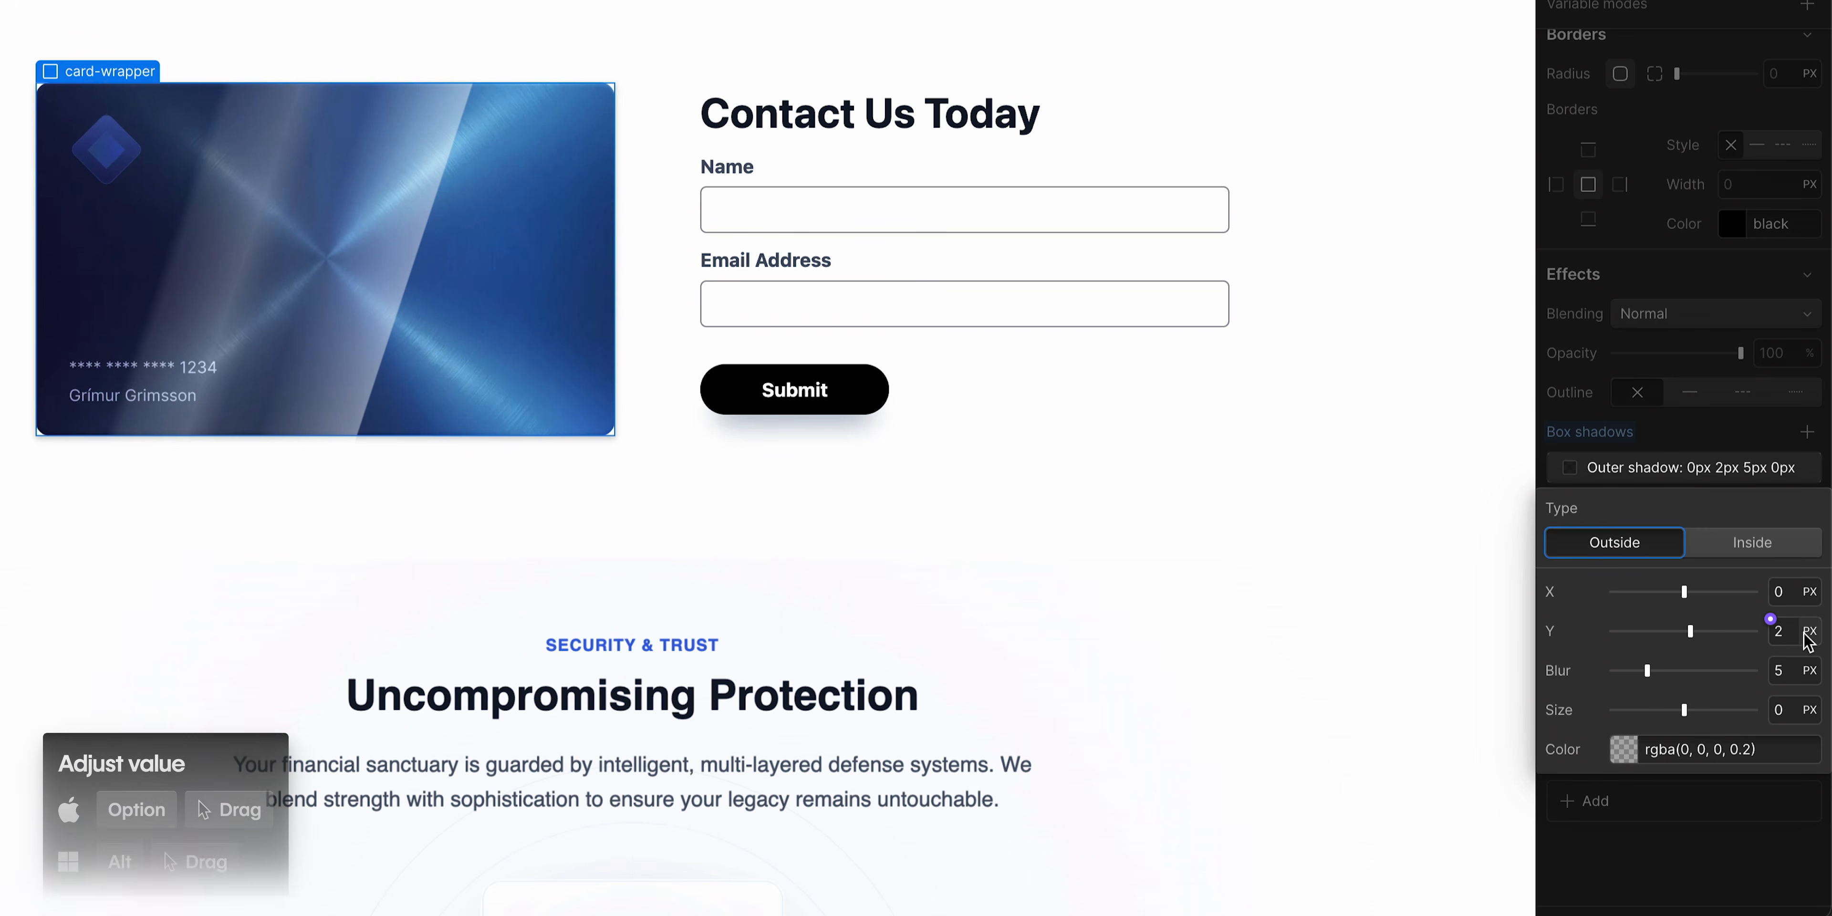
left_click_drag(1786, 635, 1828, 638)
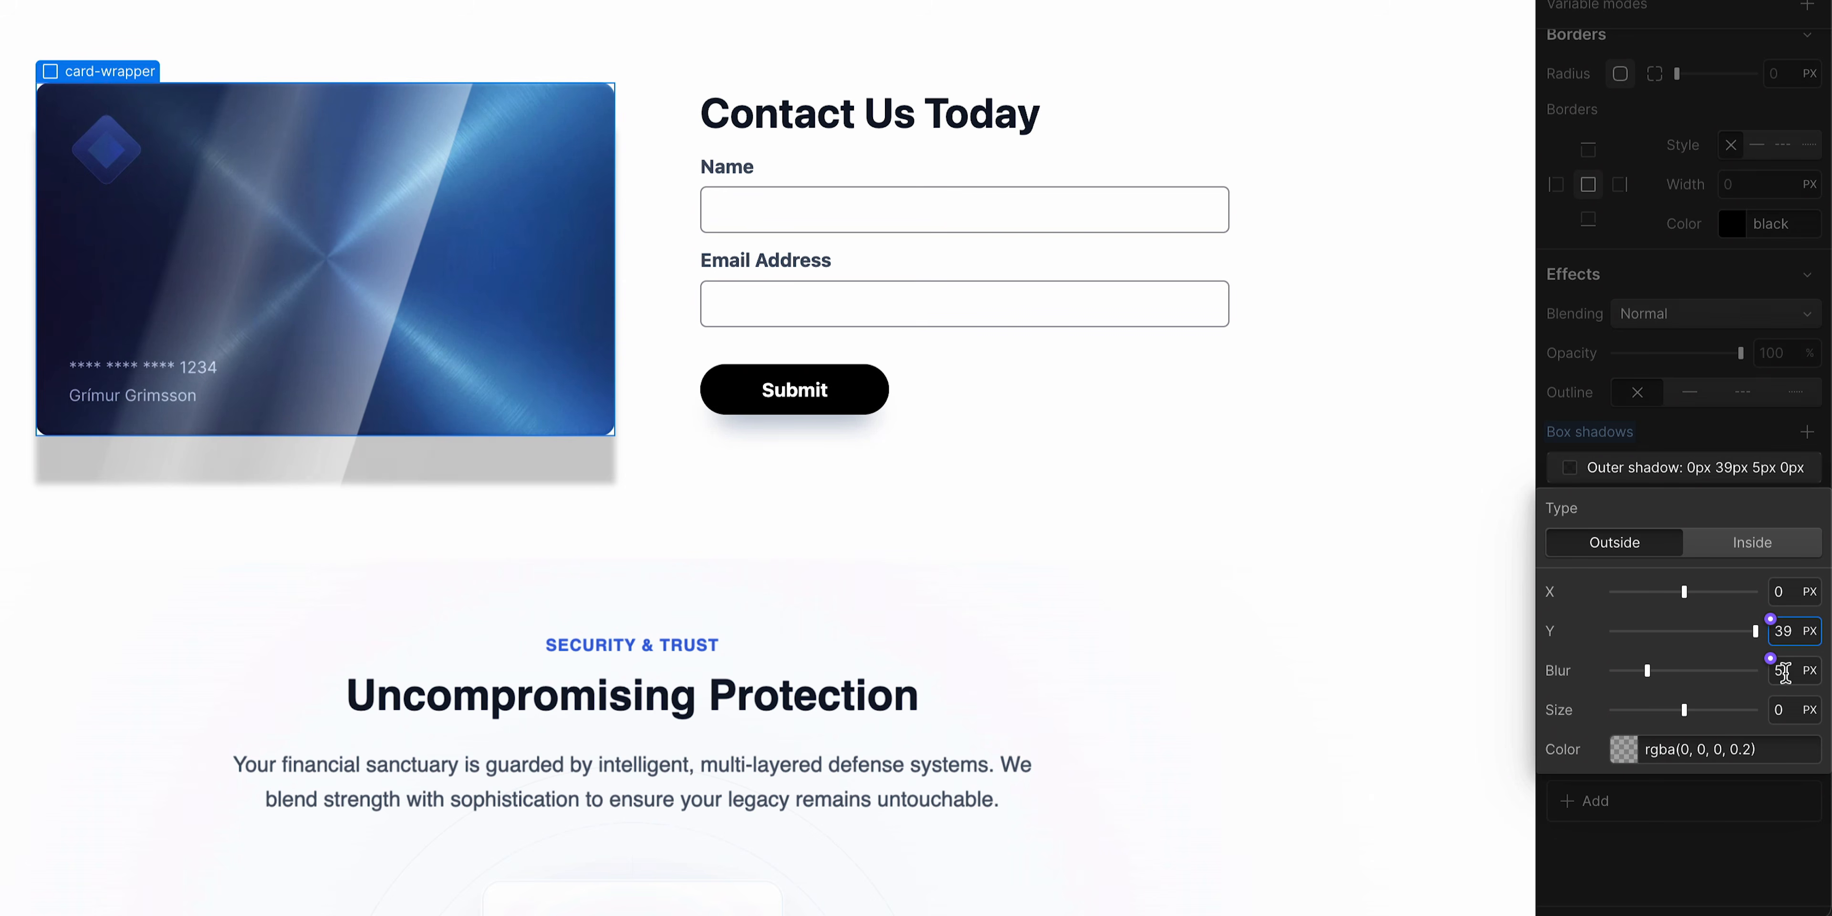
left_click_drag(1786, 671, 1793, 672)
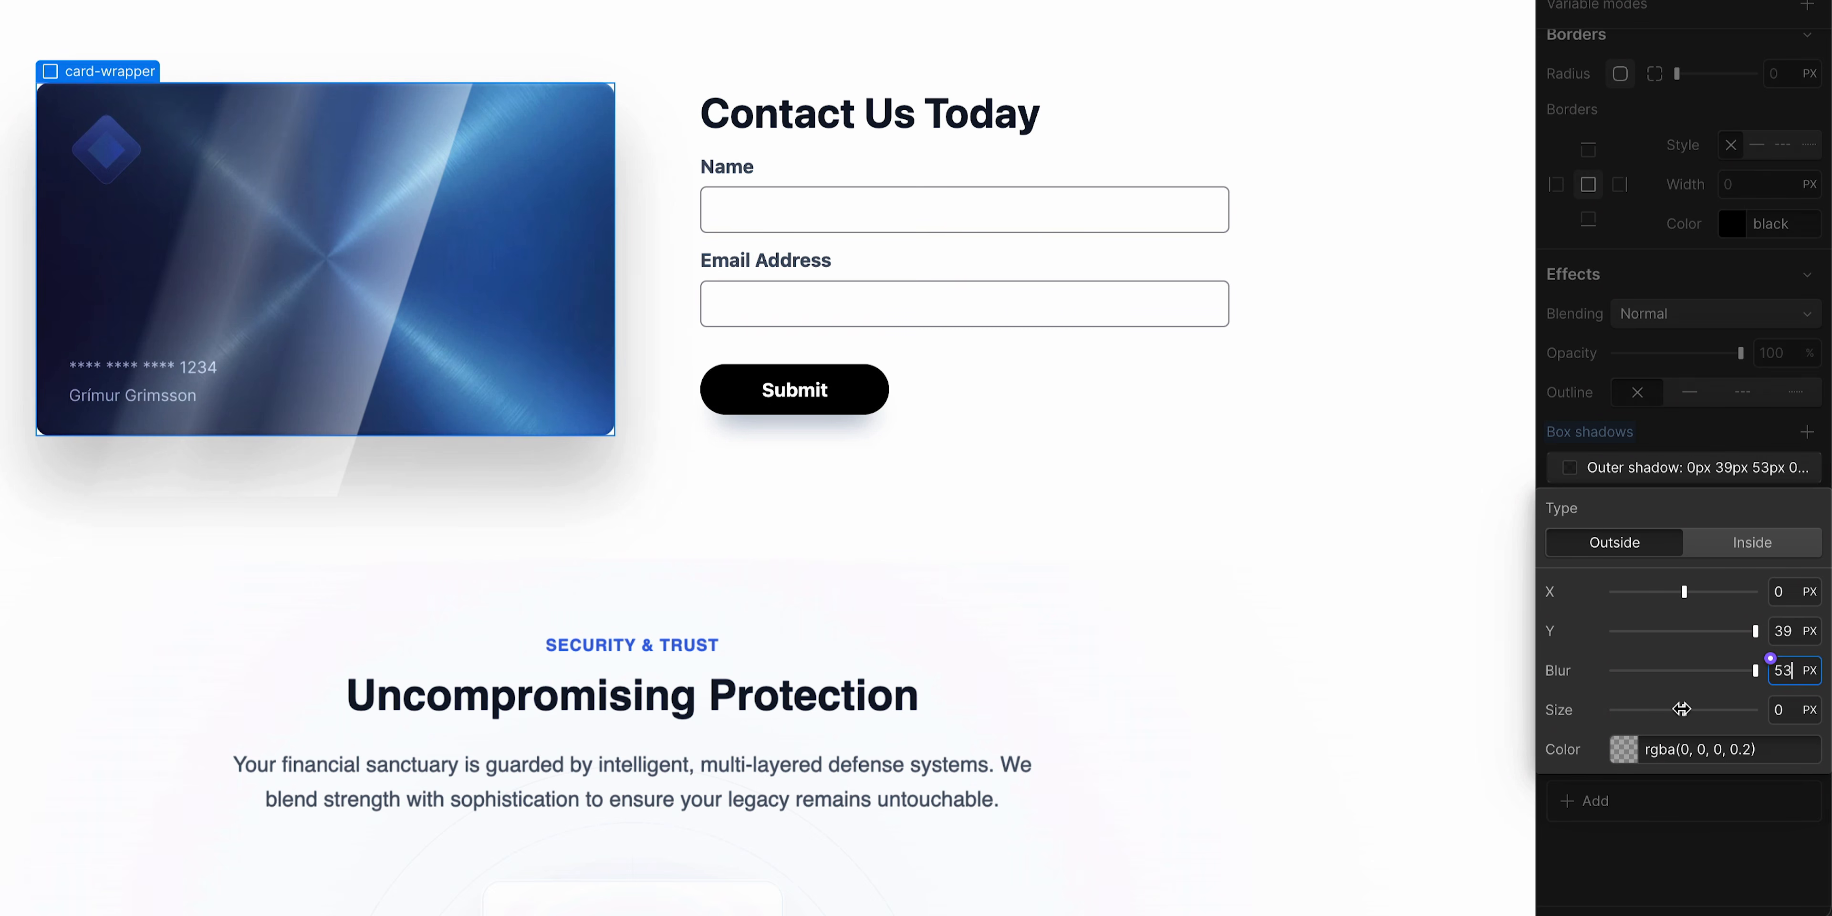
left_click_drag(1681, 710, 1596, 710)
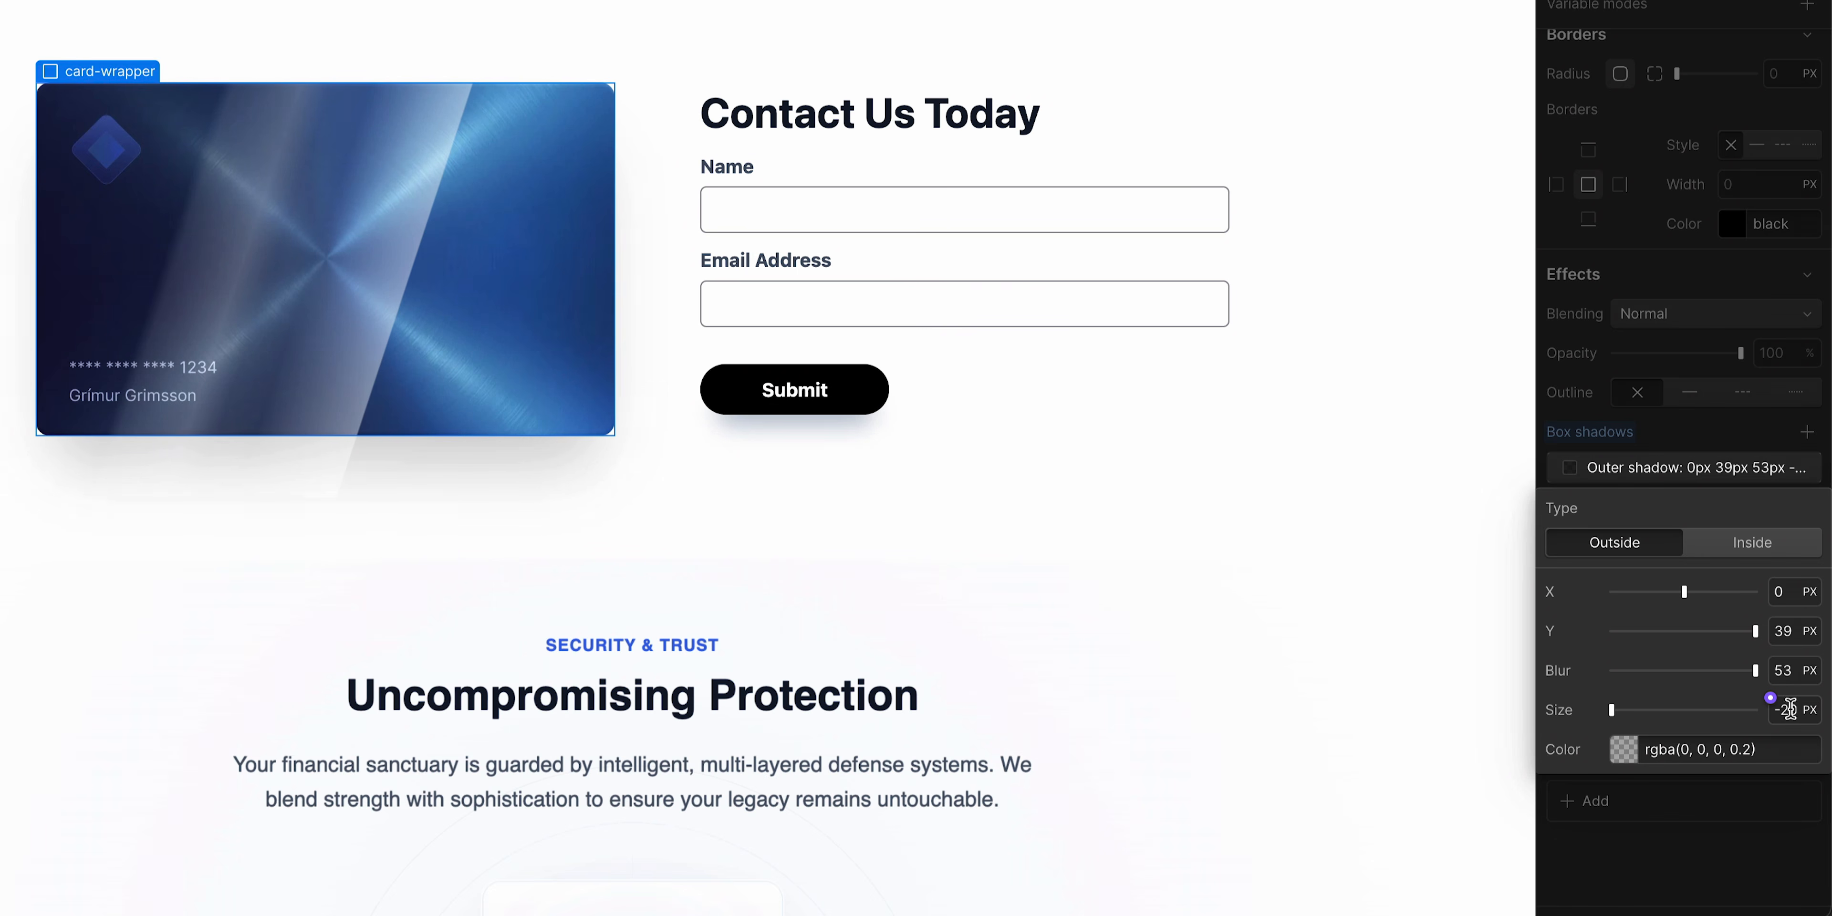
left_click_drag(1792, 709, 1760, 712)
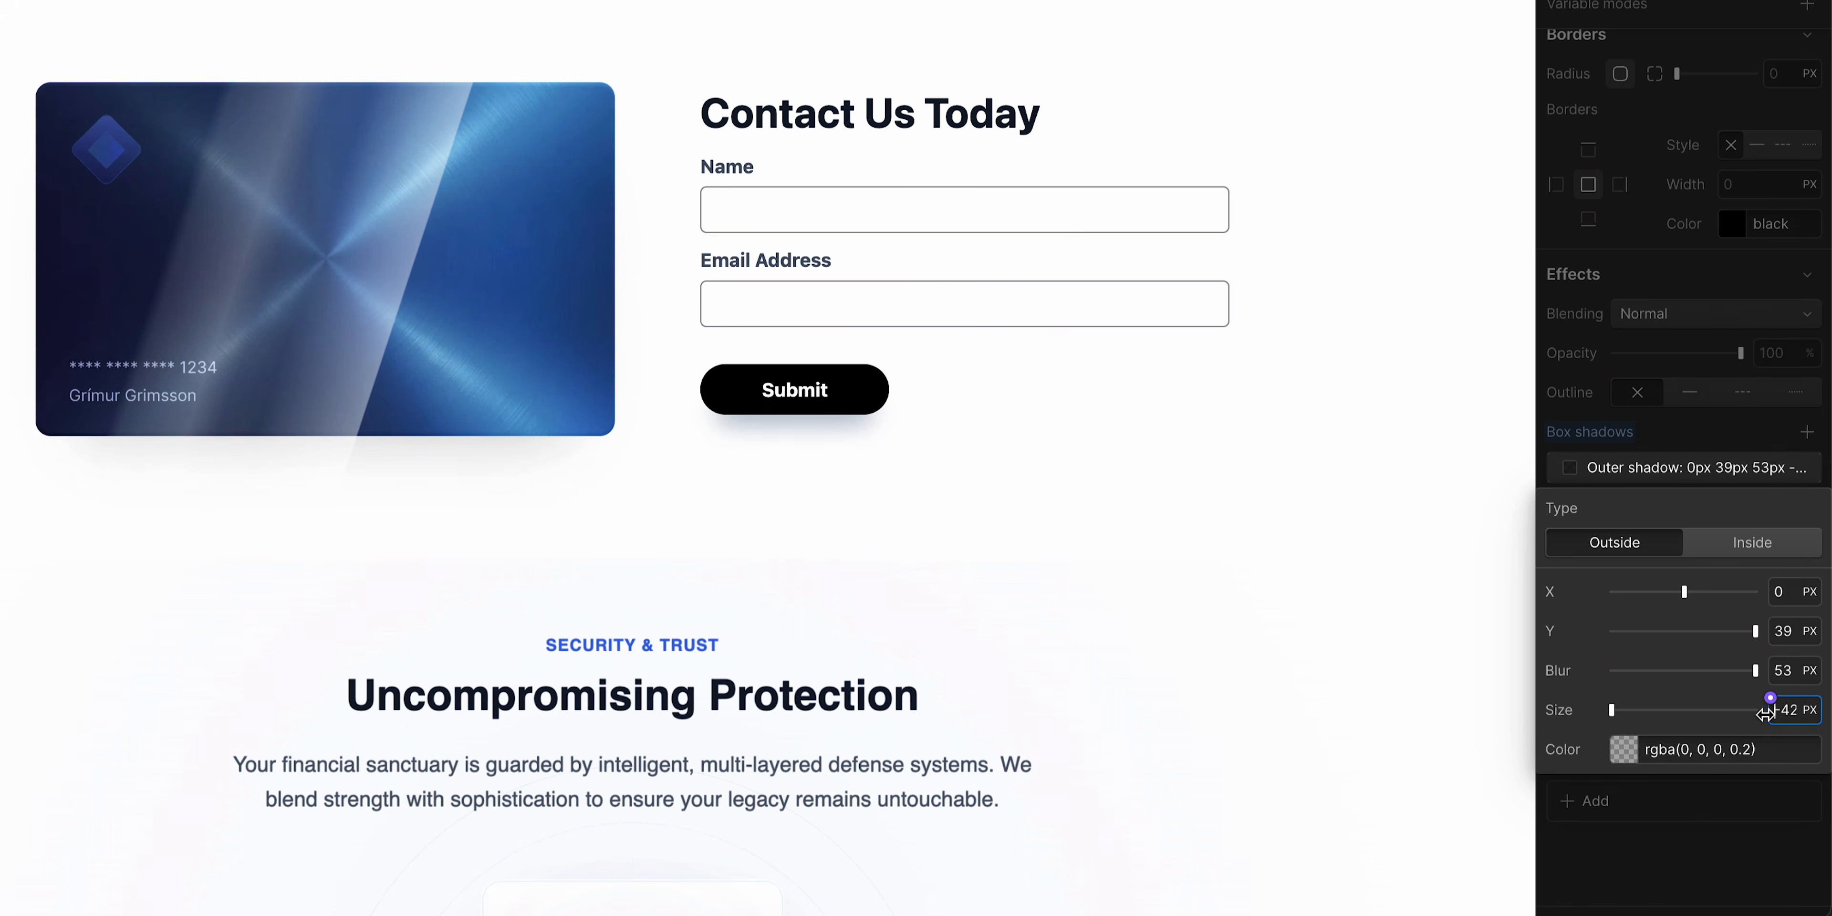
- Set the box shadow colour's alpha to 53
left_click(1630, 754)
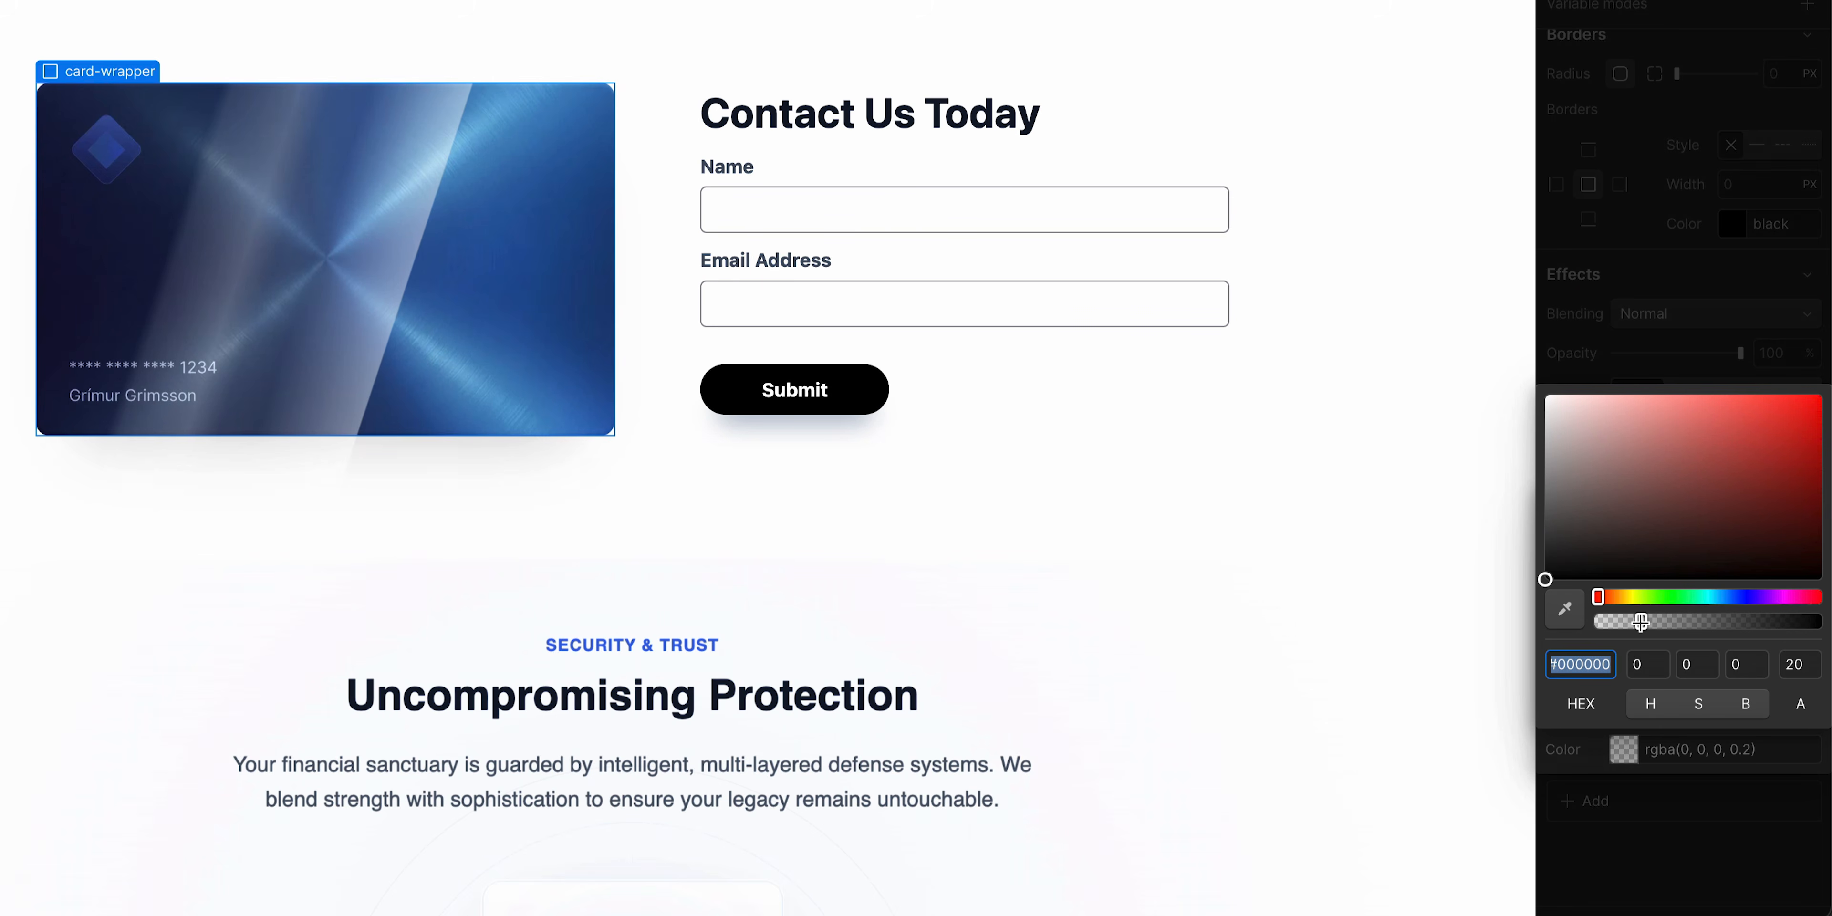
left_click_drag(1641, 622, 1713, 623)
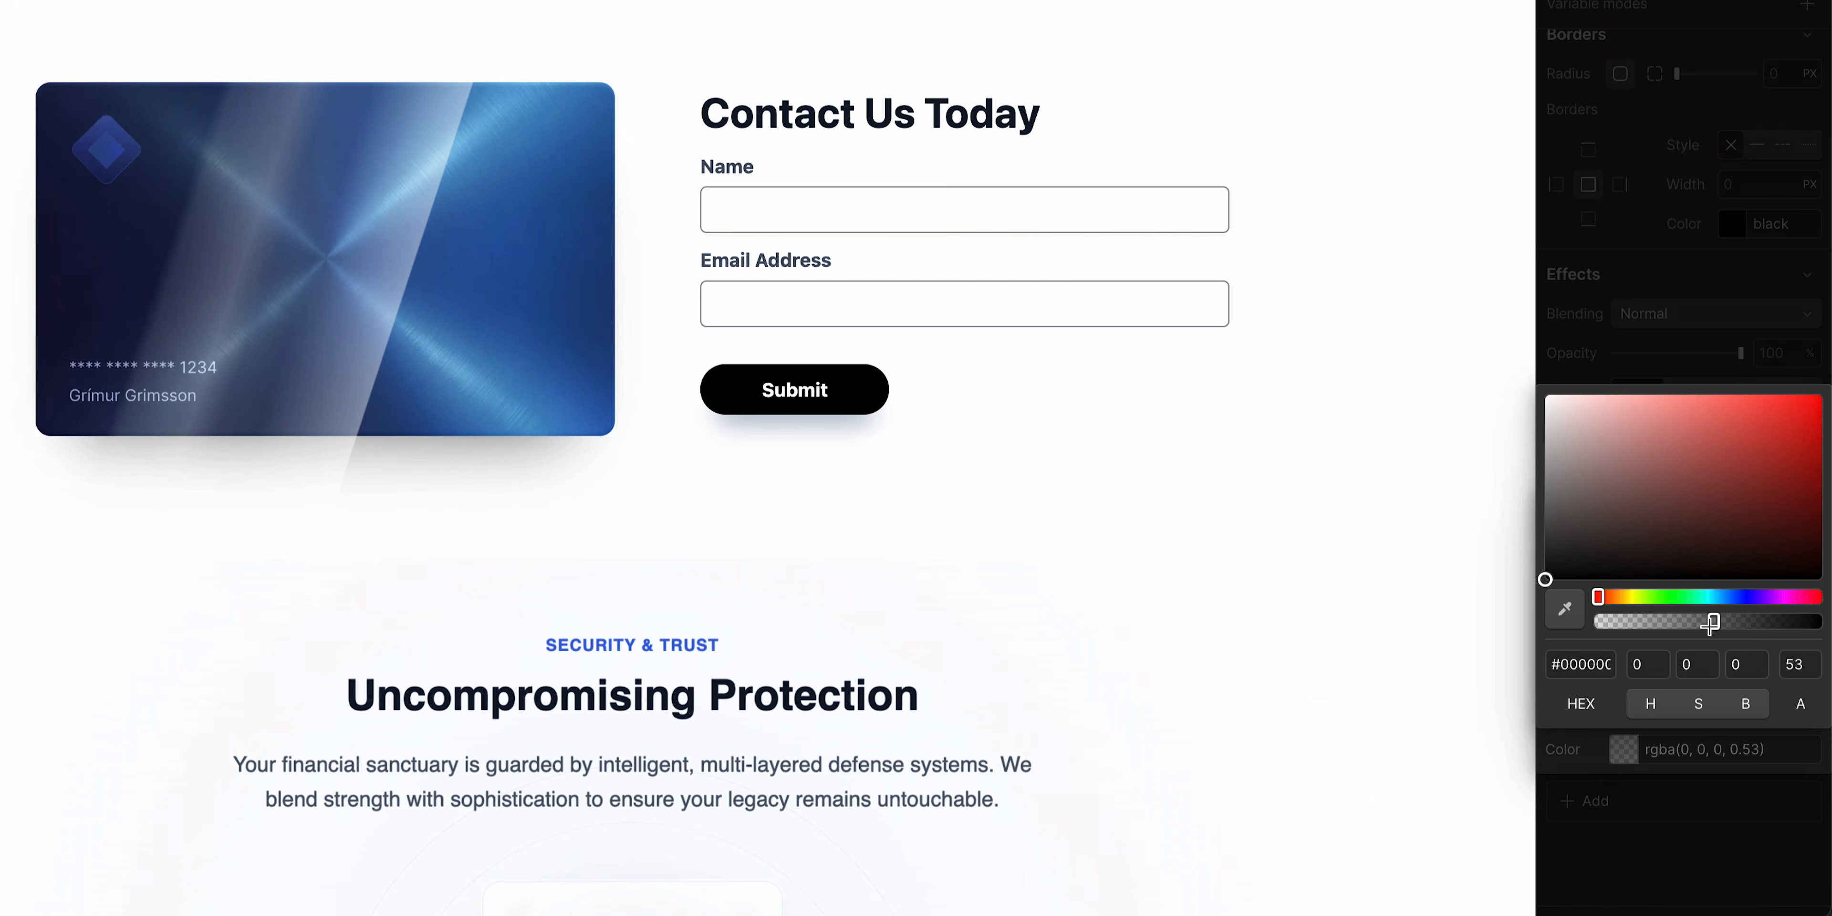
left_click(1697, 297)
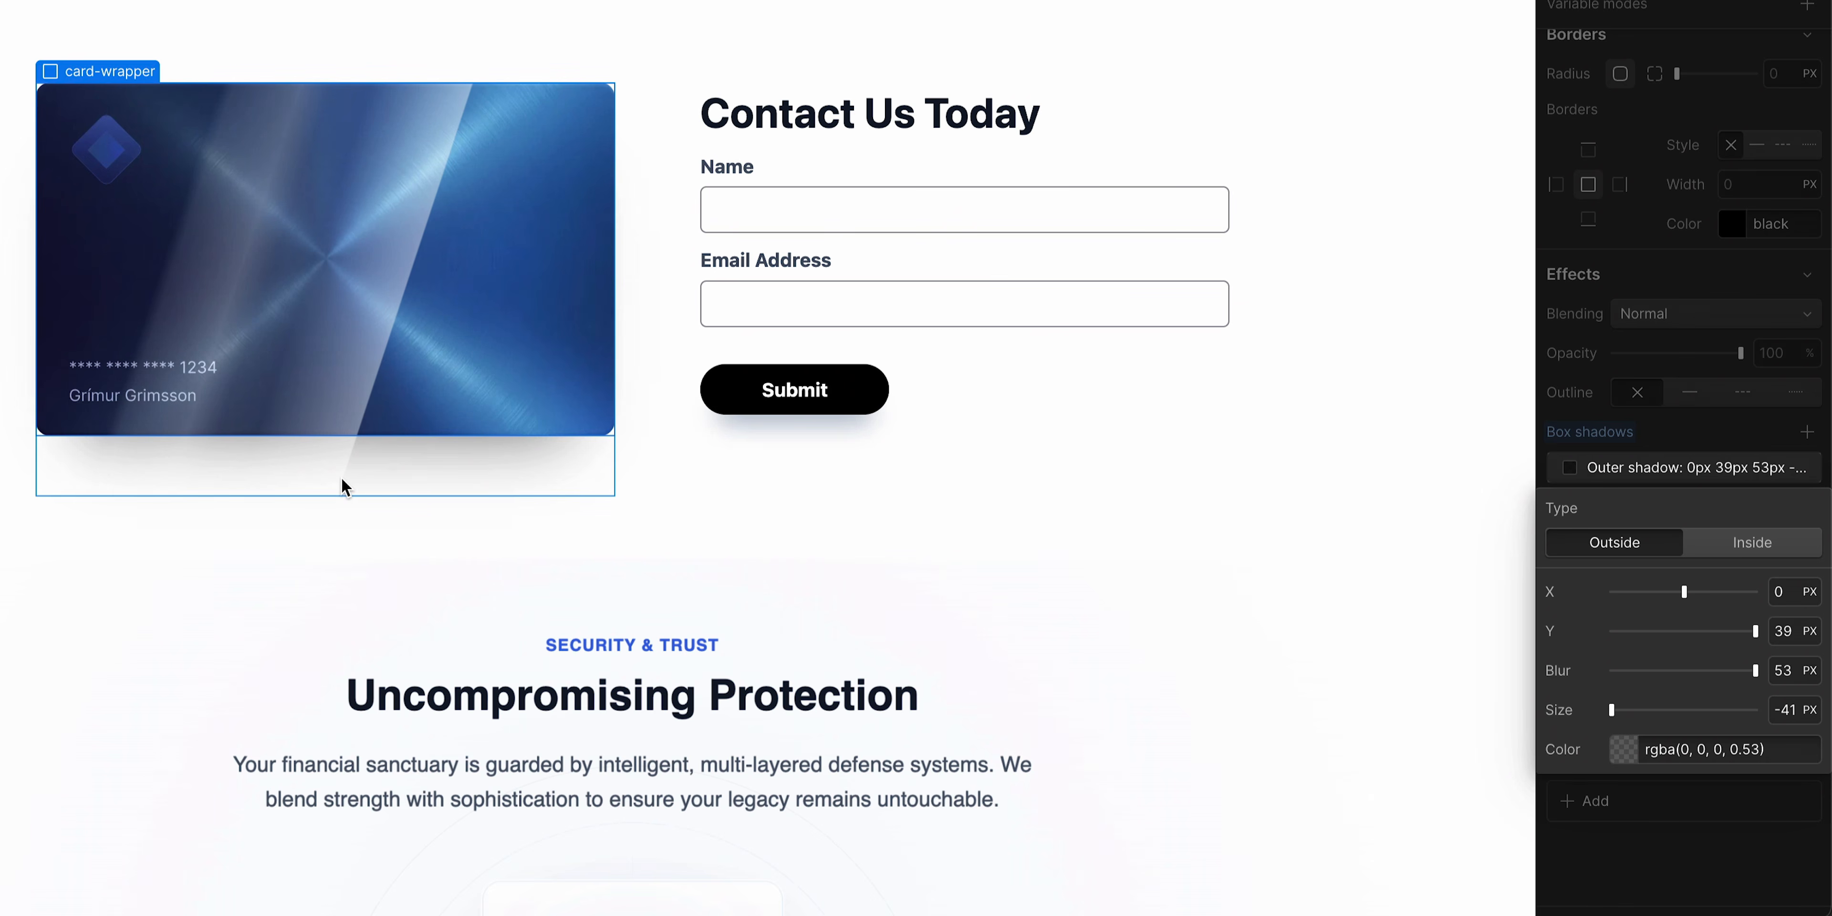
- Set the card-wrapper's overflow to hidden
scroll(1795, 660, "up", 15)
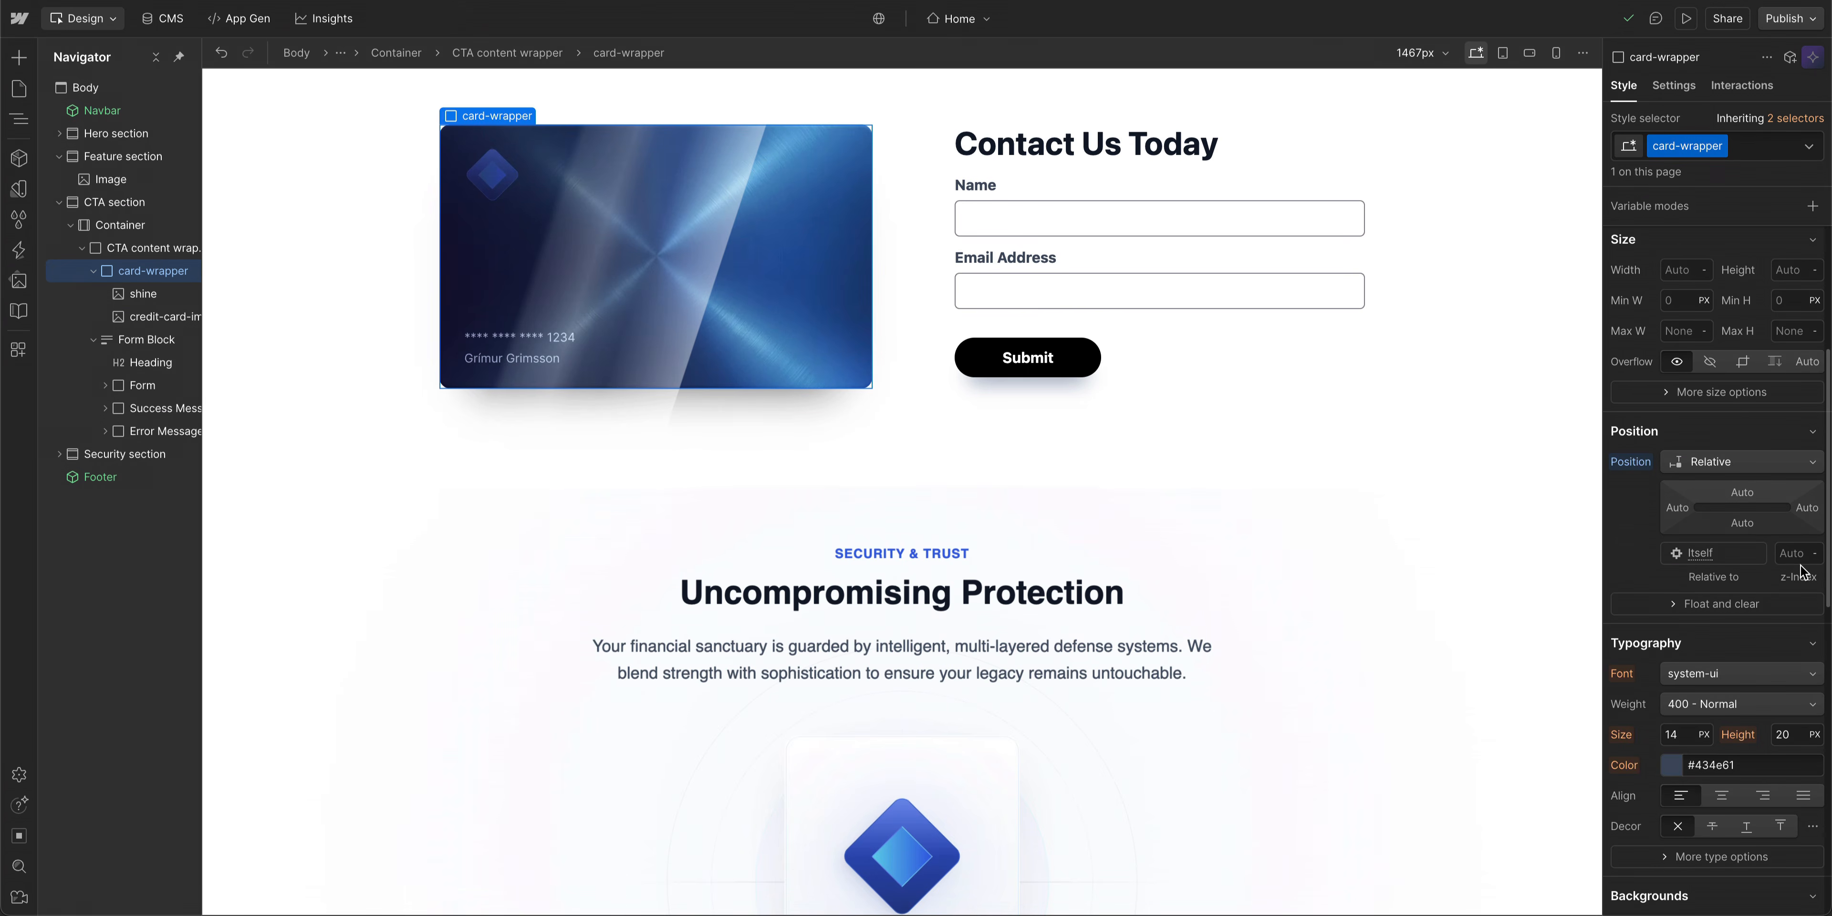
scroll(1803, 570, "up", 5)
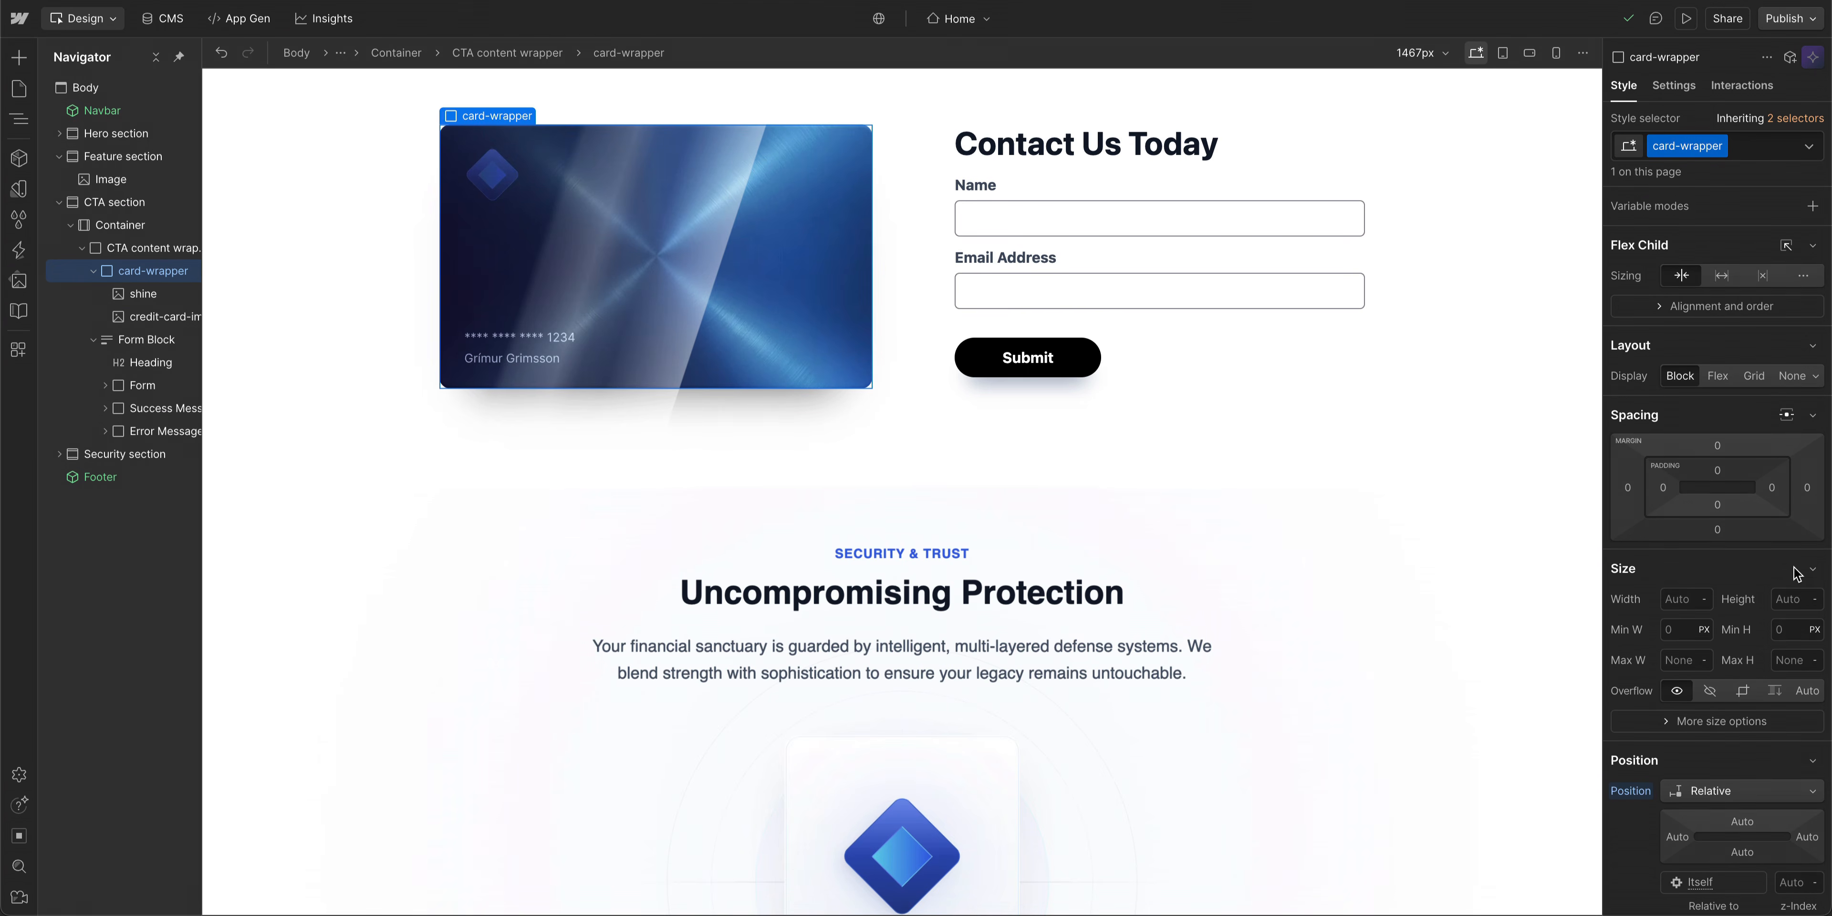
left_click(1711, 691)
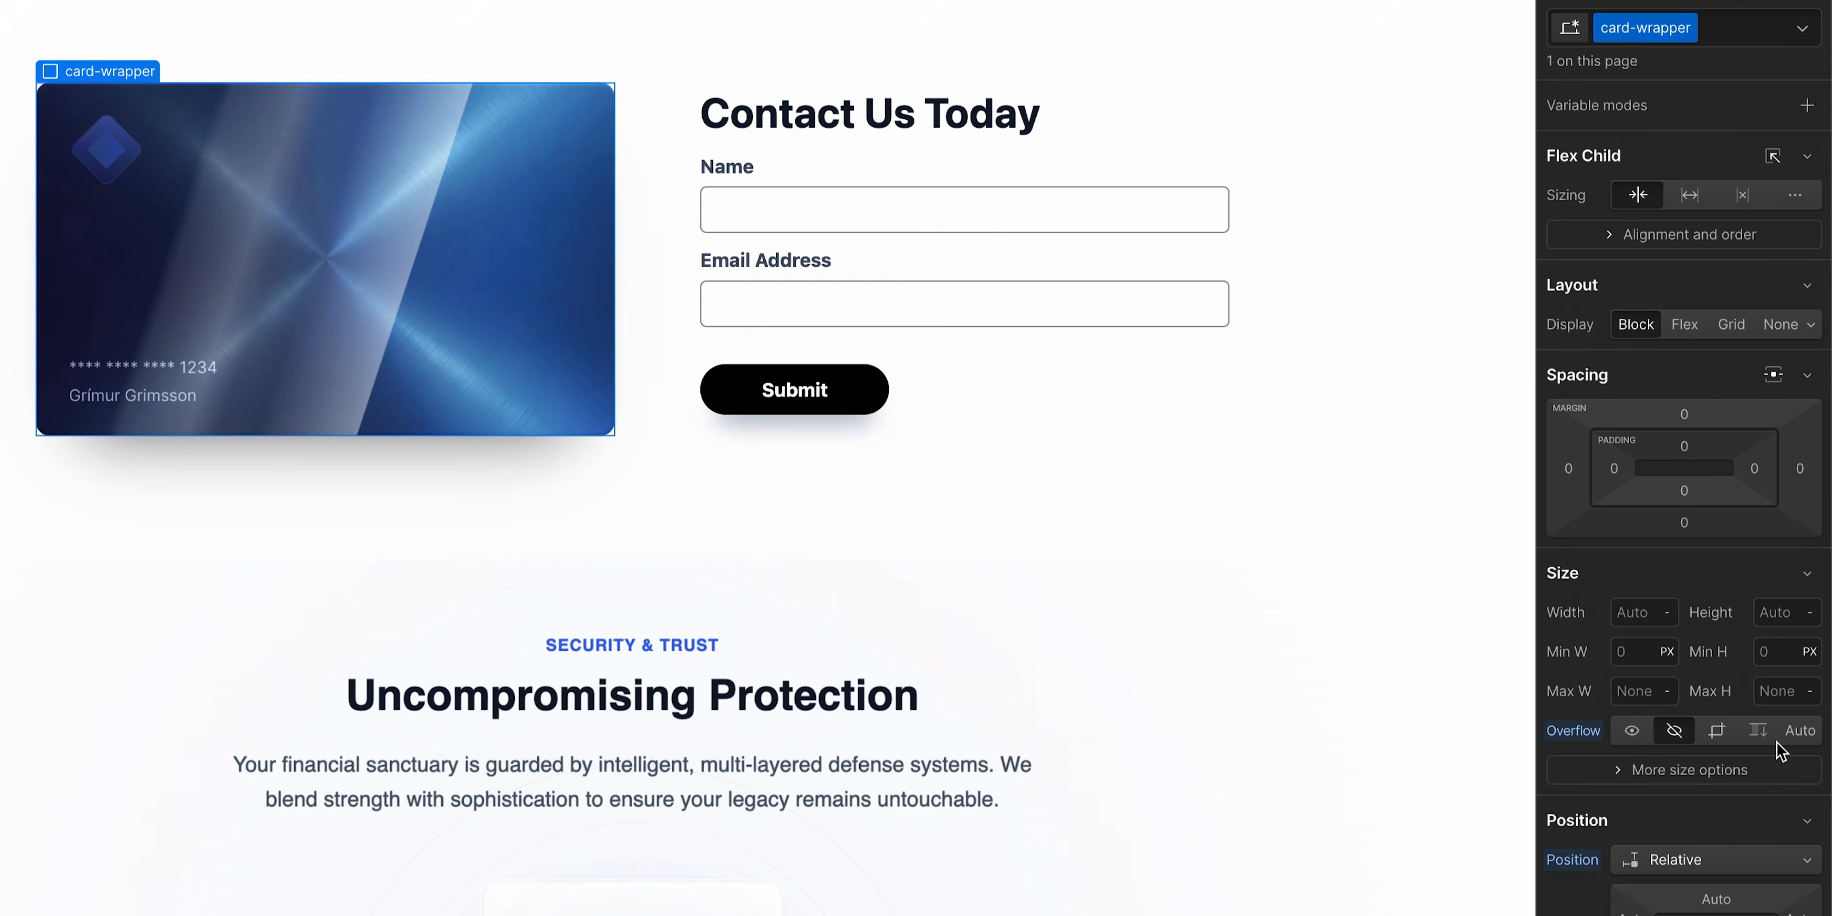
- Set the card-wrapper's corner radius to 11 px
scroll(1777, 741, "down", 15)
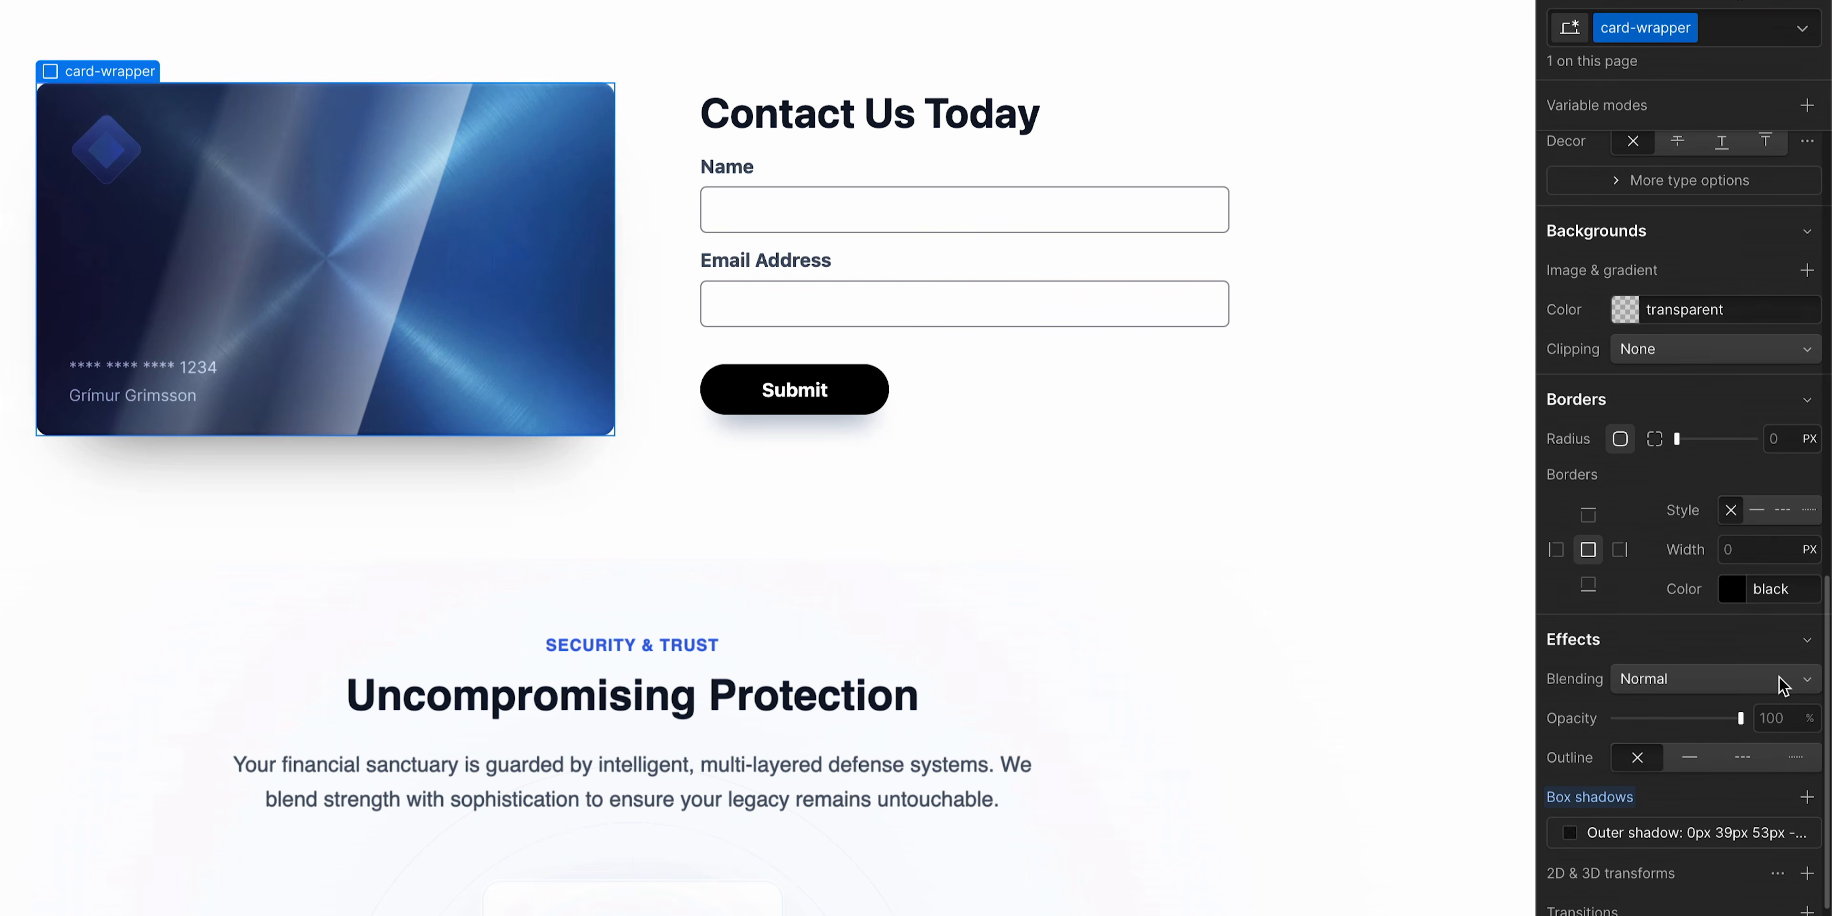
left_click_drag(1680, 440, 1816, 460)
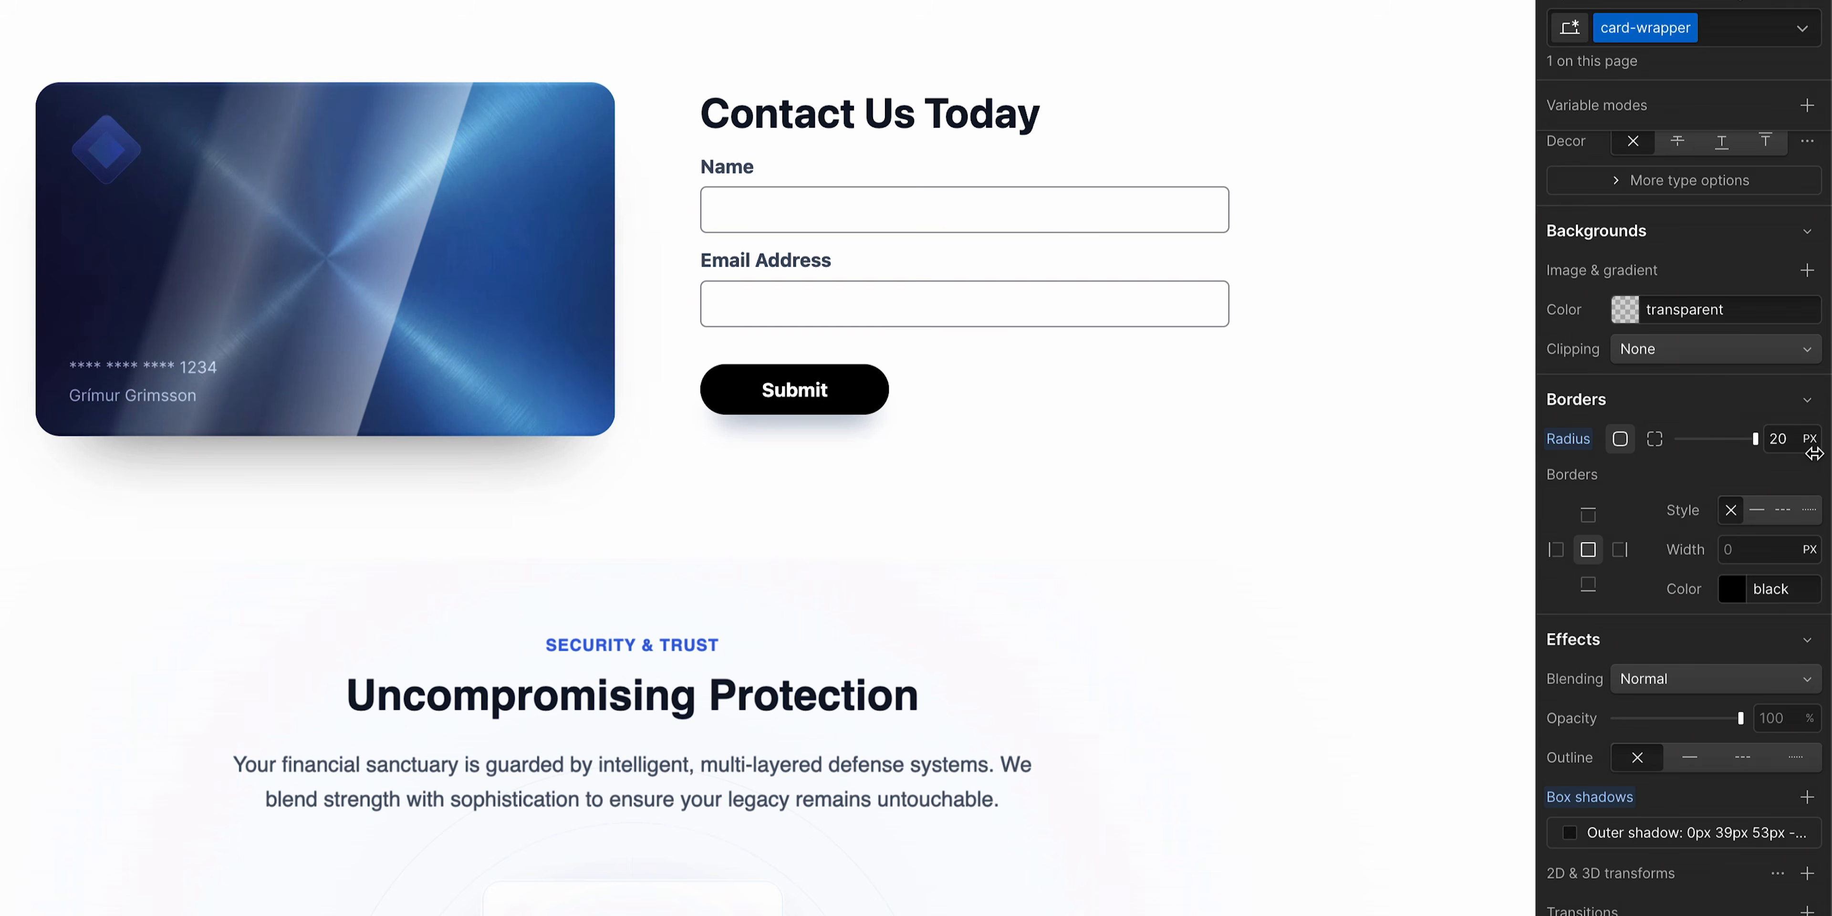
left_click_drag(1786, 445, 1722, 443)
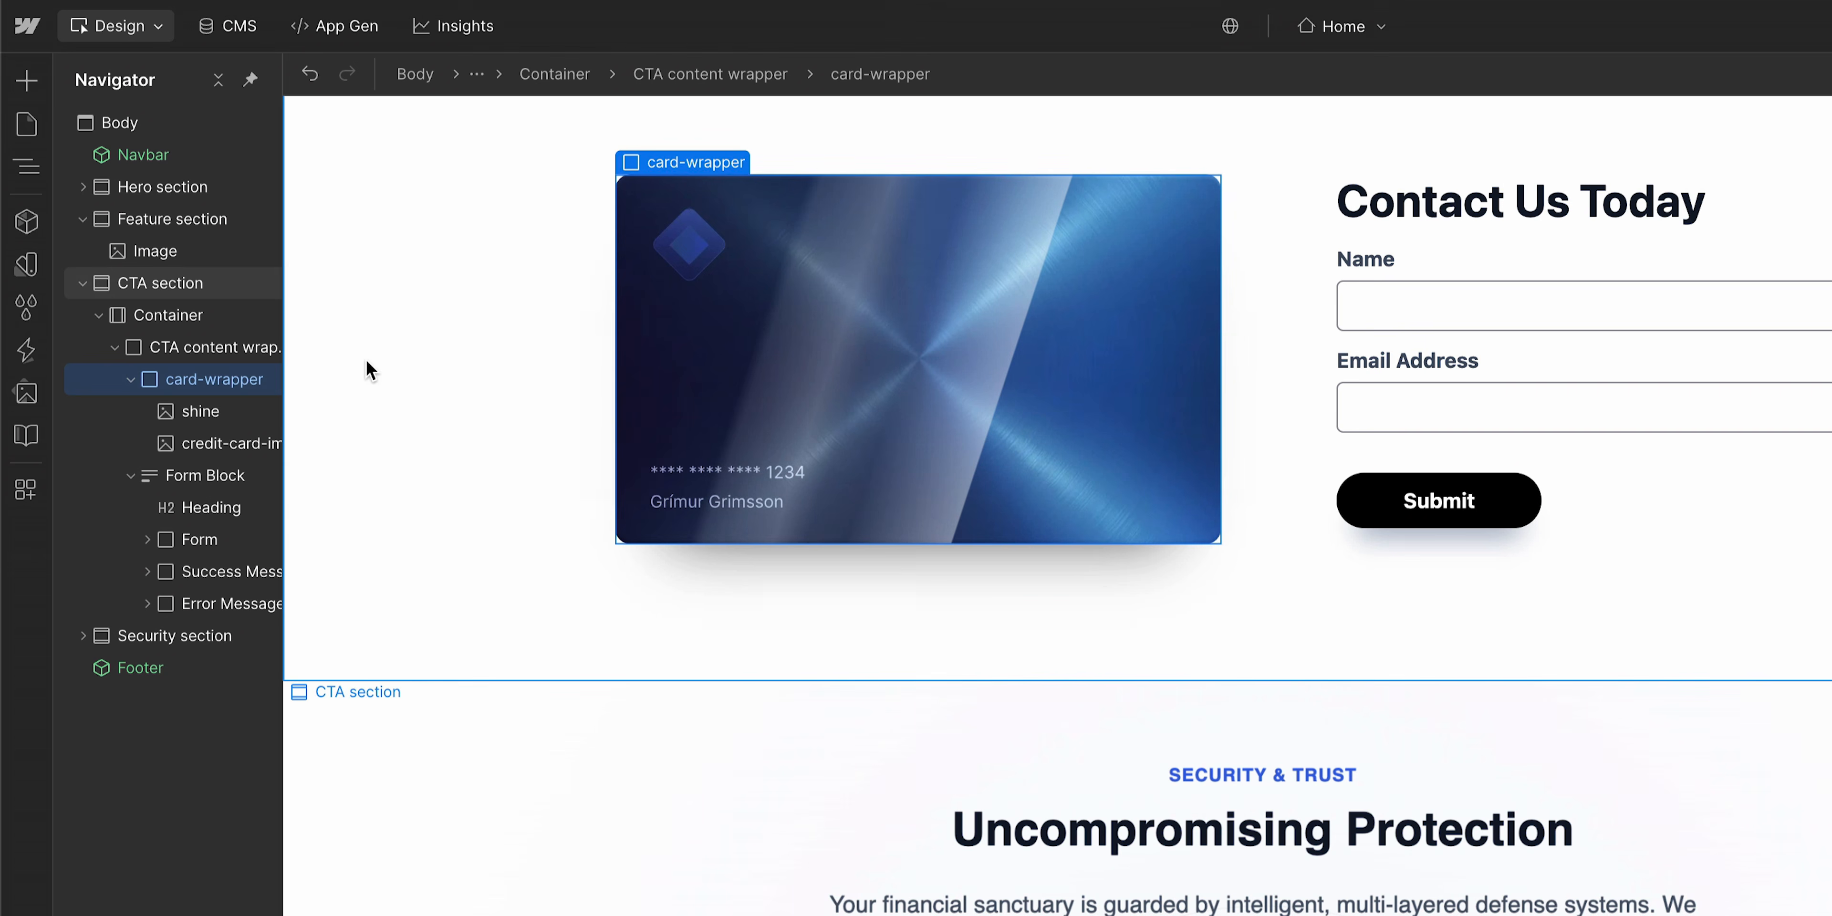
- Set the shine image's blending mode to Soft light
left_click(187, 425)
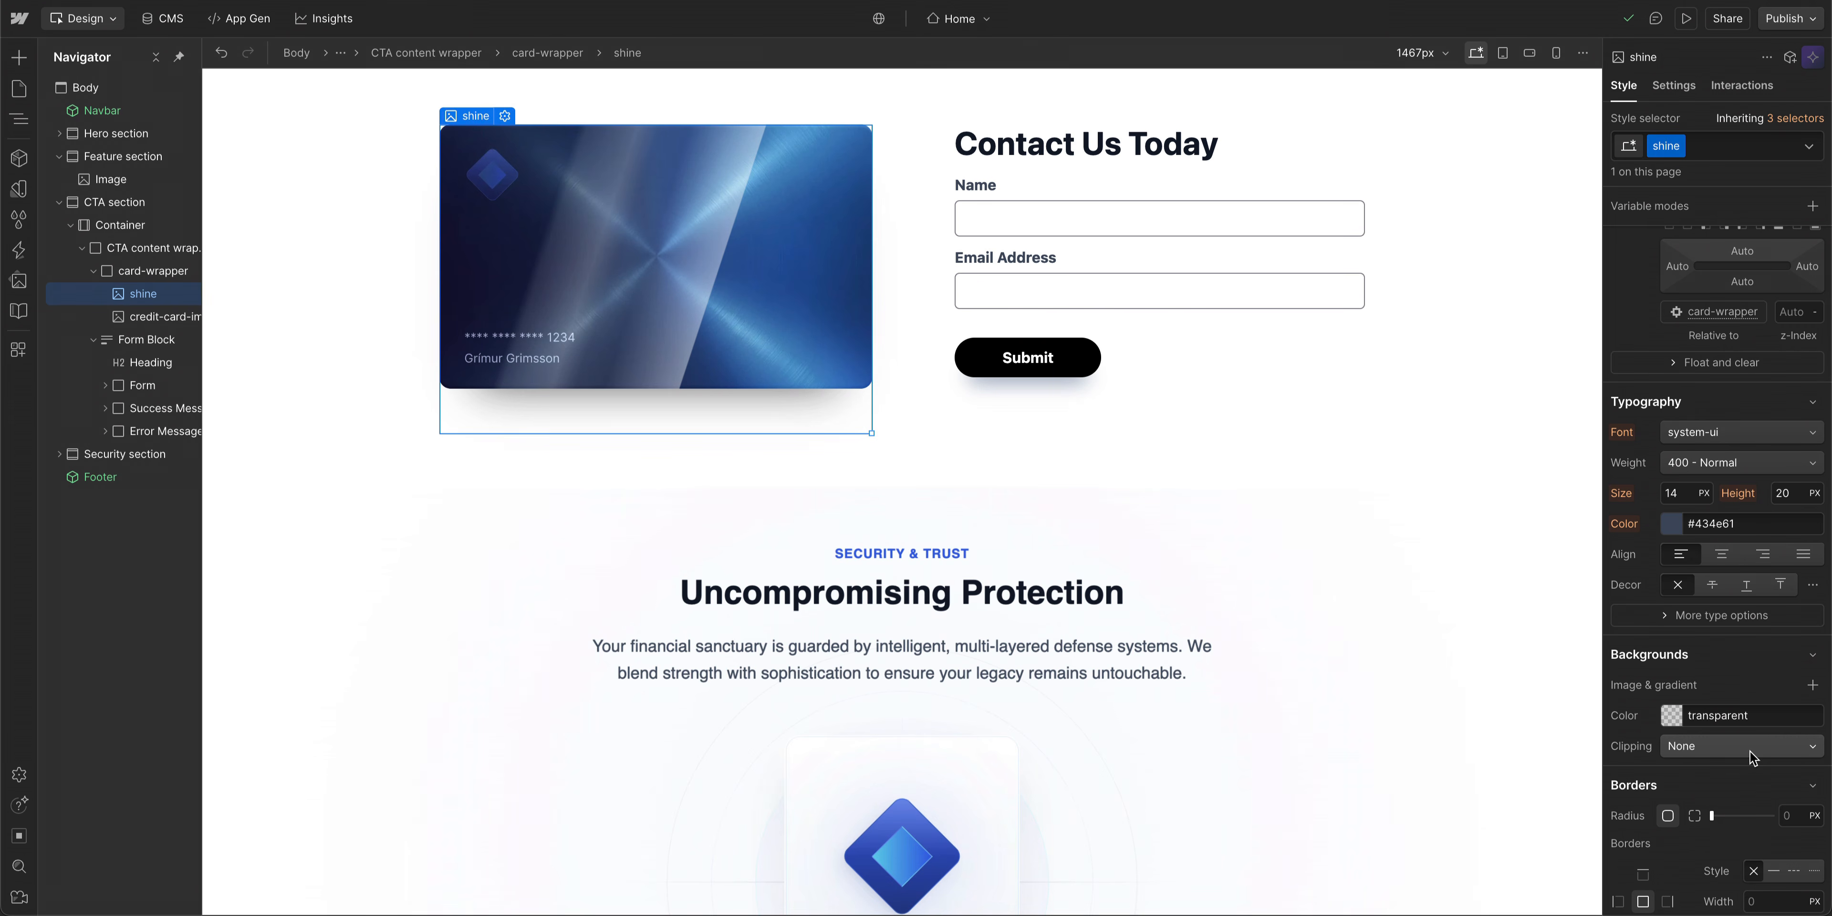
scroll(1753, 756, "down", 5)
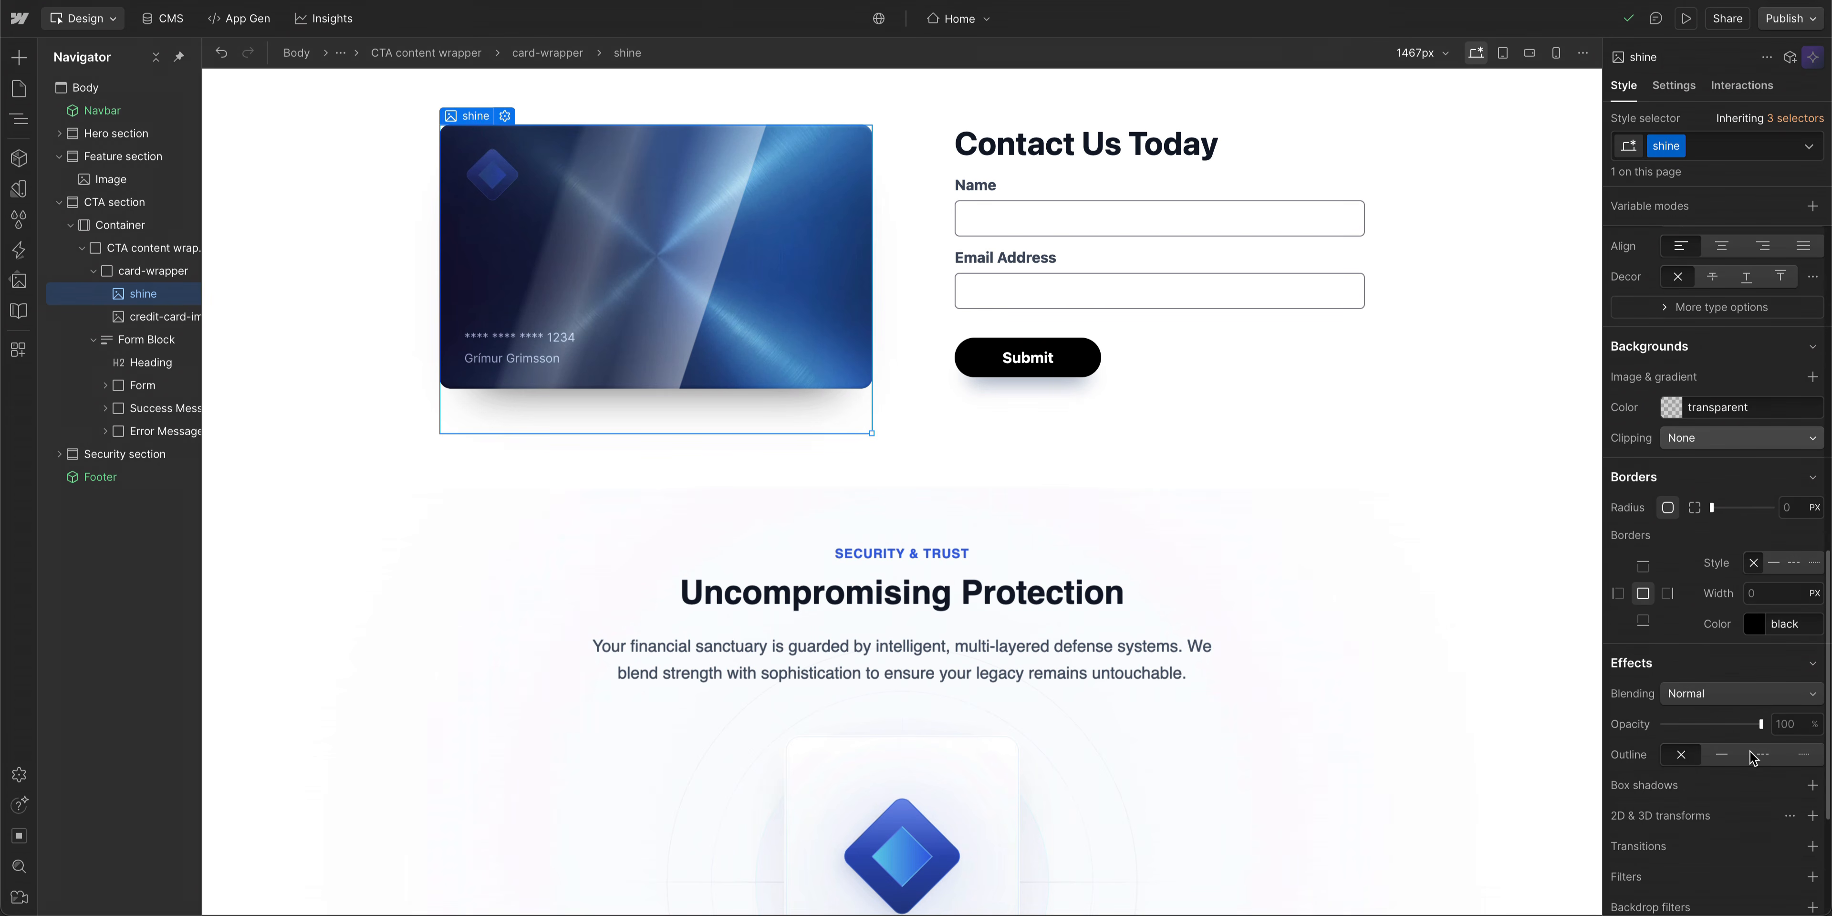
left_click(1736, 703)
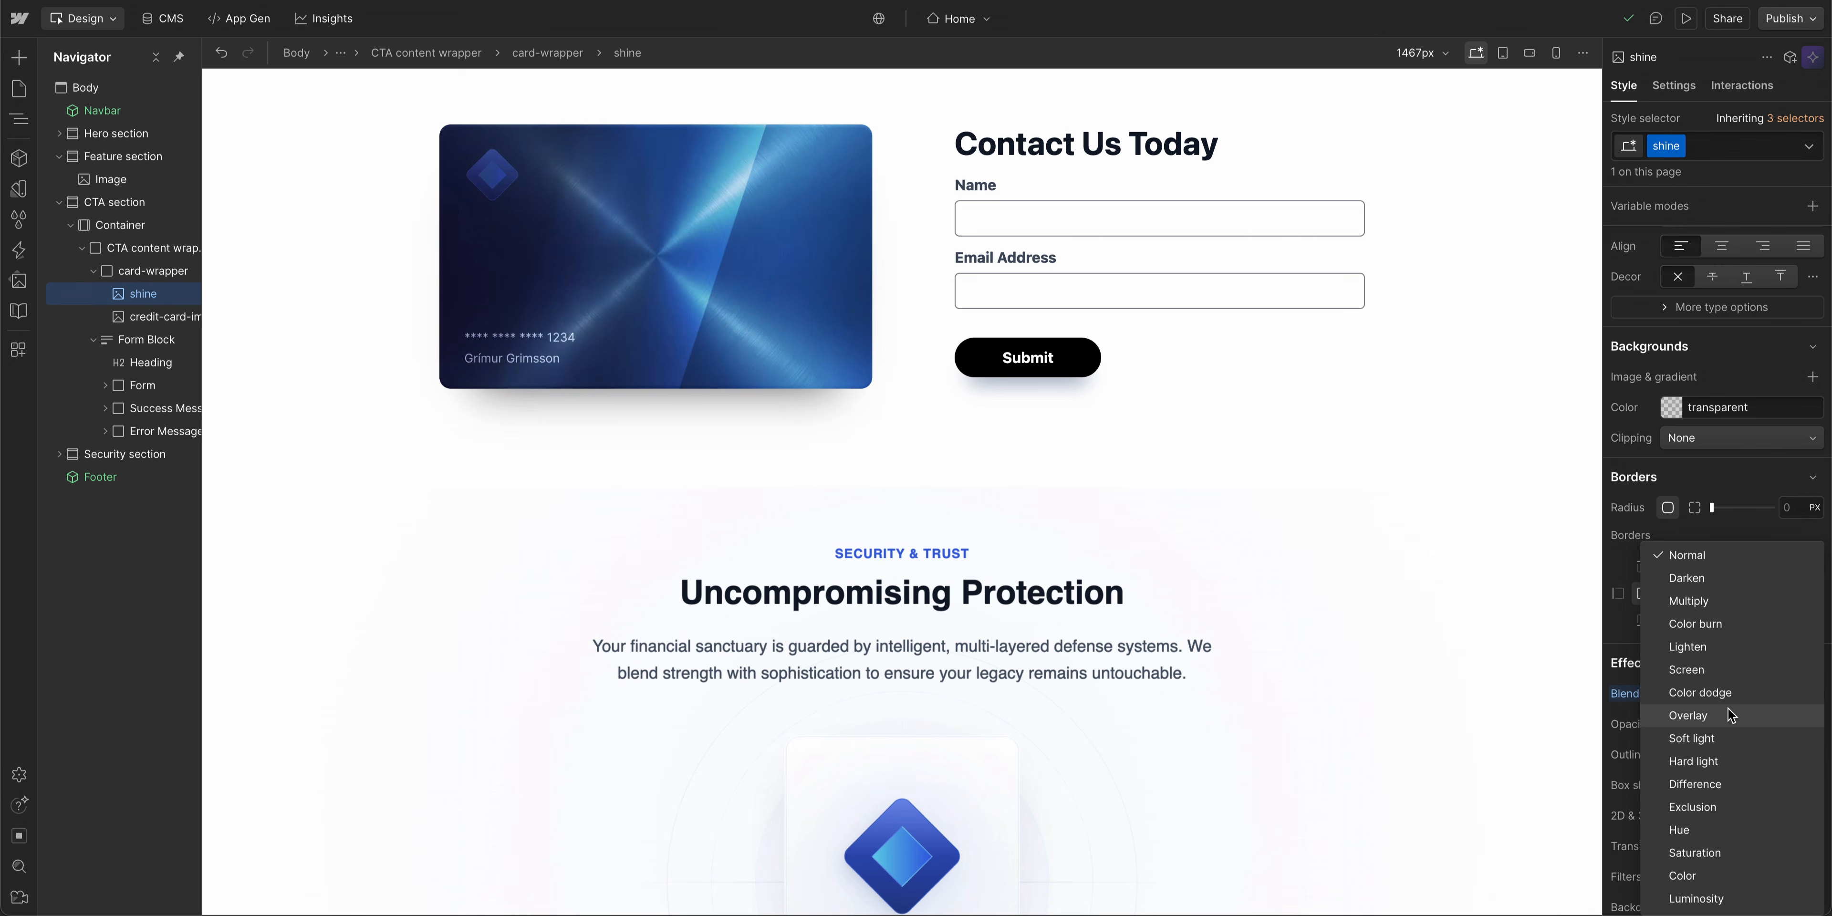
left_click(1732, 740)
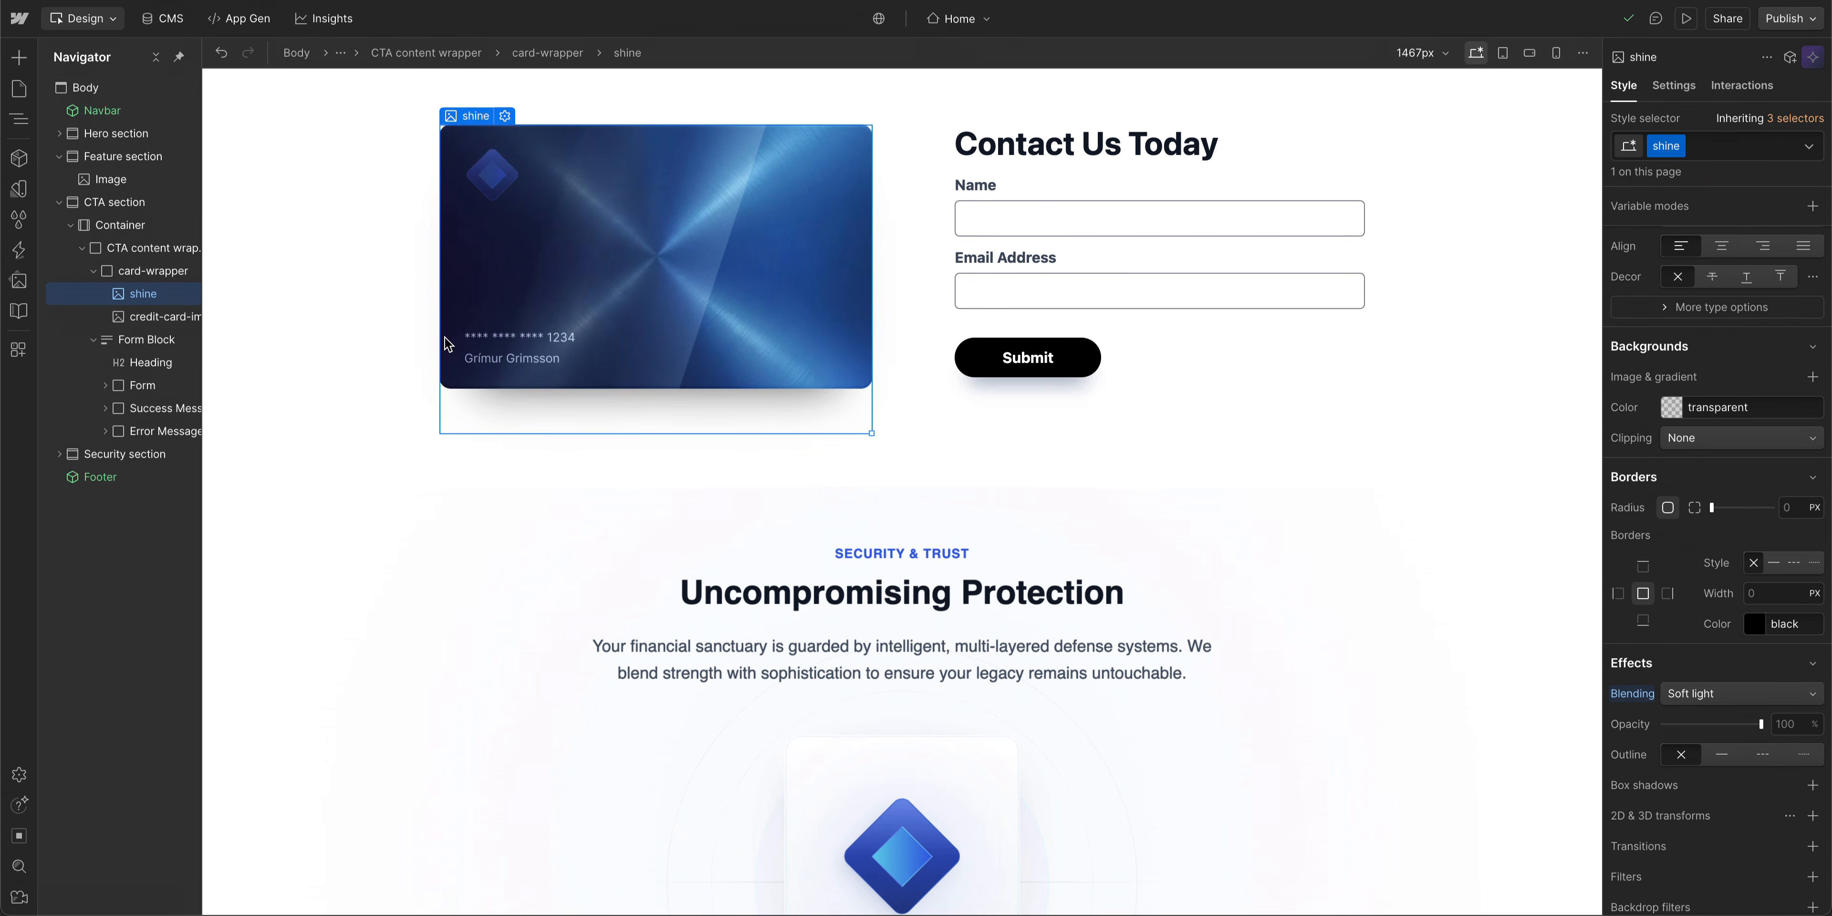
- Set the card-wrapper's self perspective distance to 1500 px in the transform settings
left_click(151, 273)
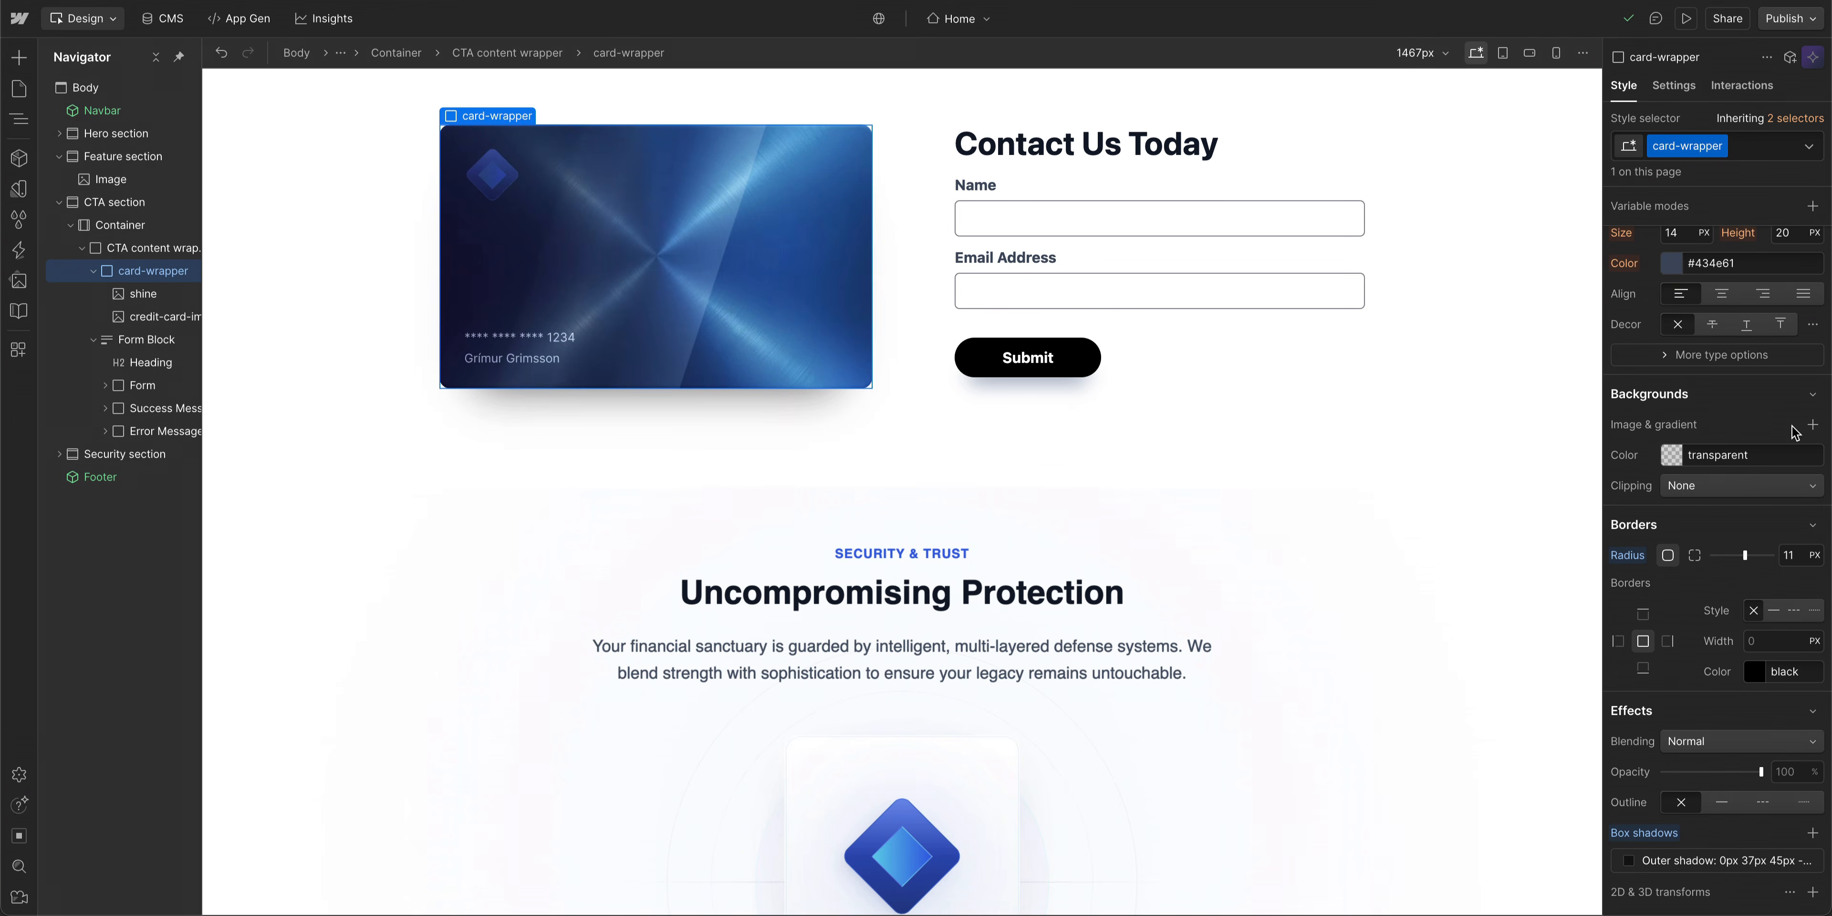
scroll(1767, 426, "down", 5)
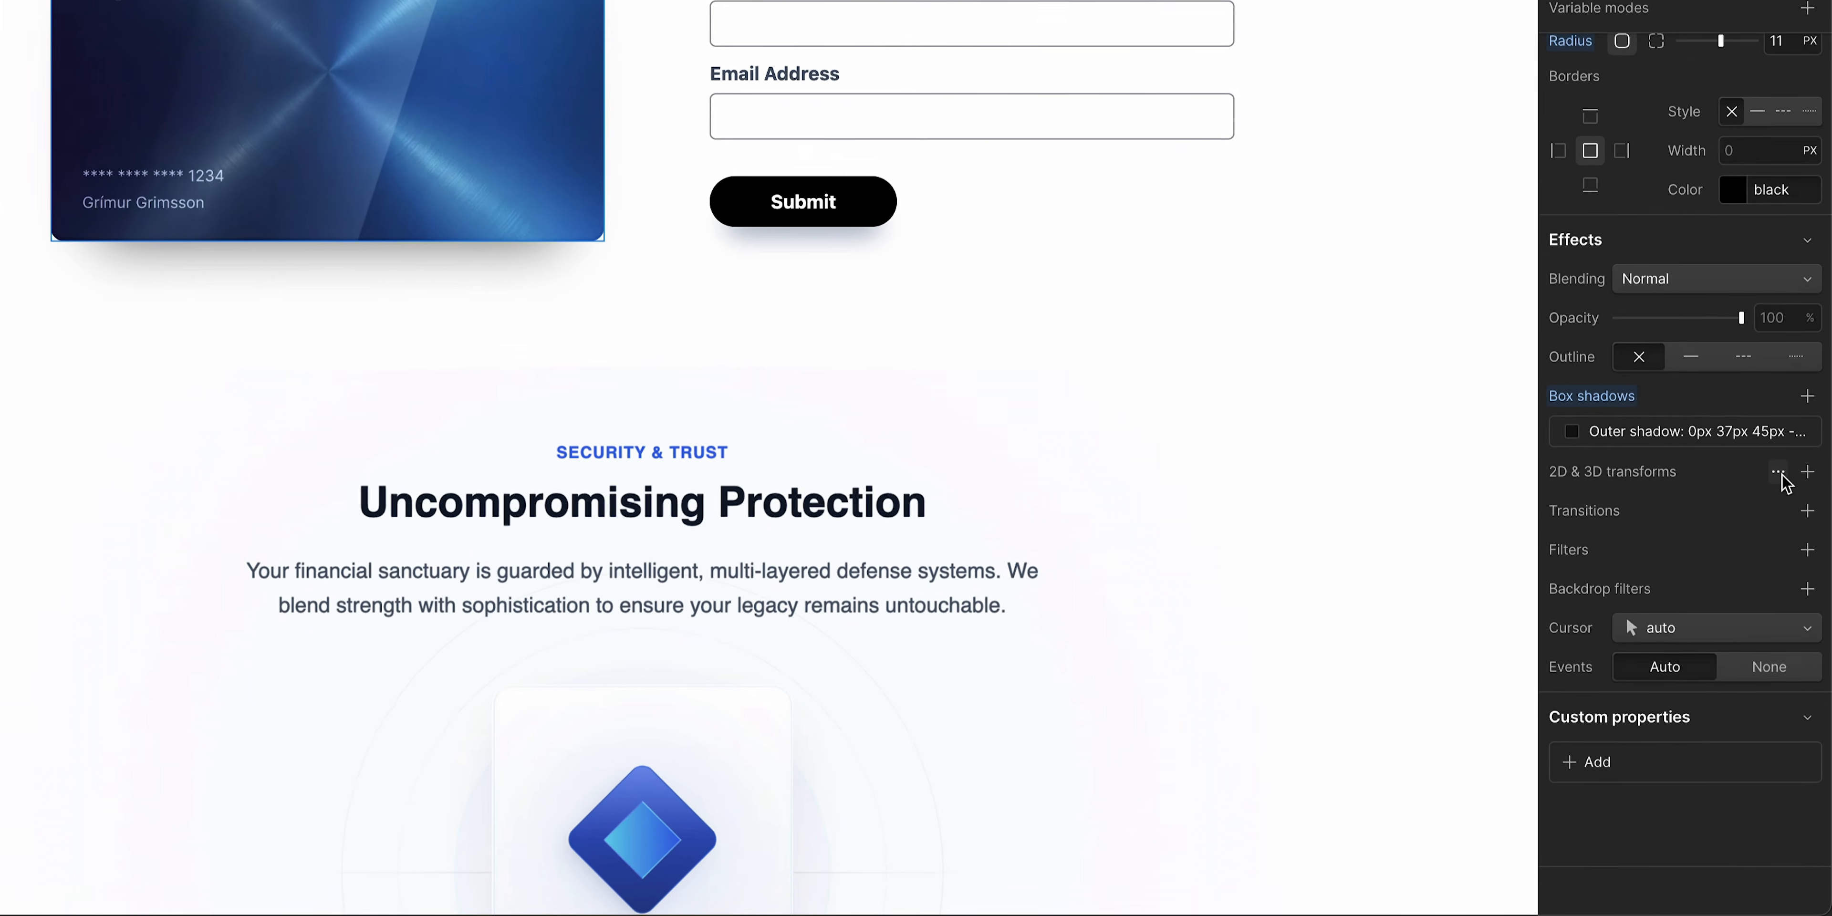
left_click(1778, 439)
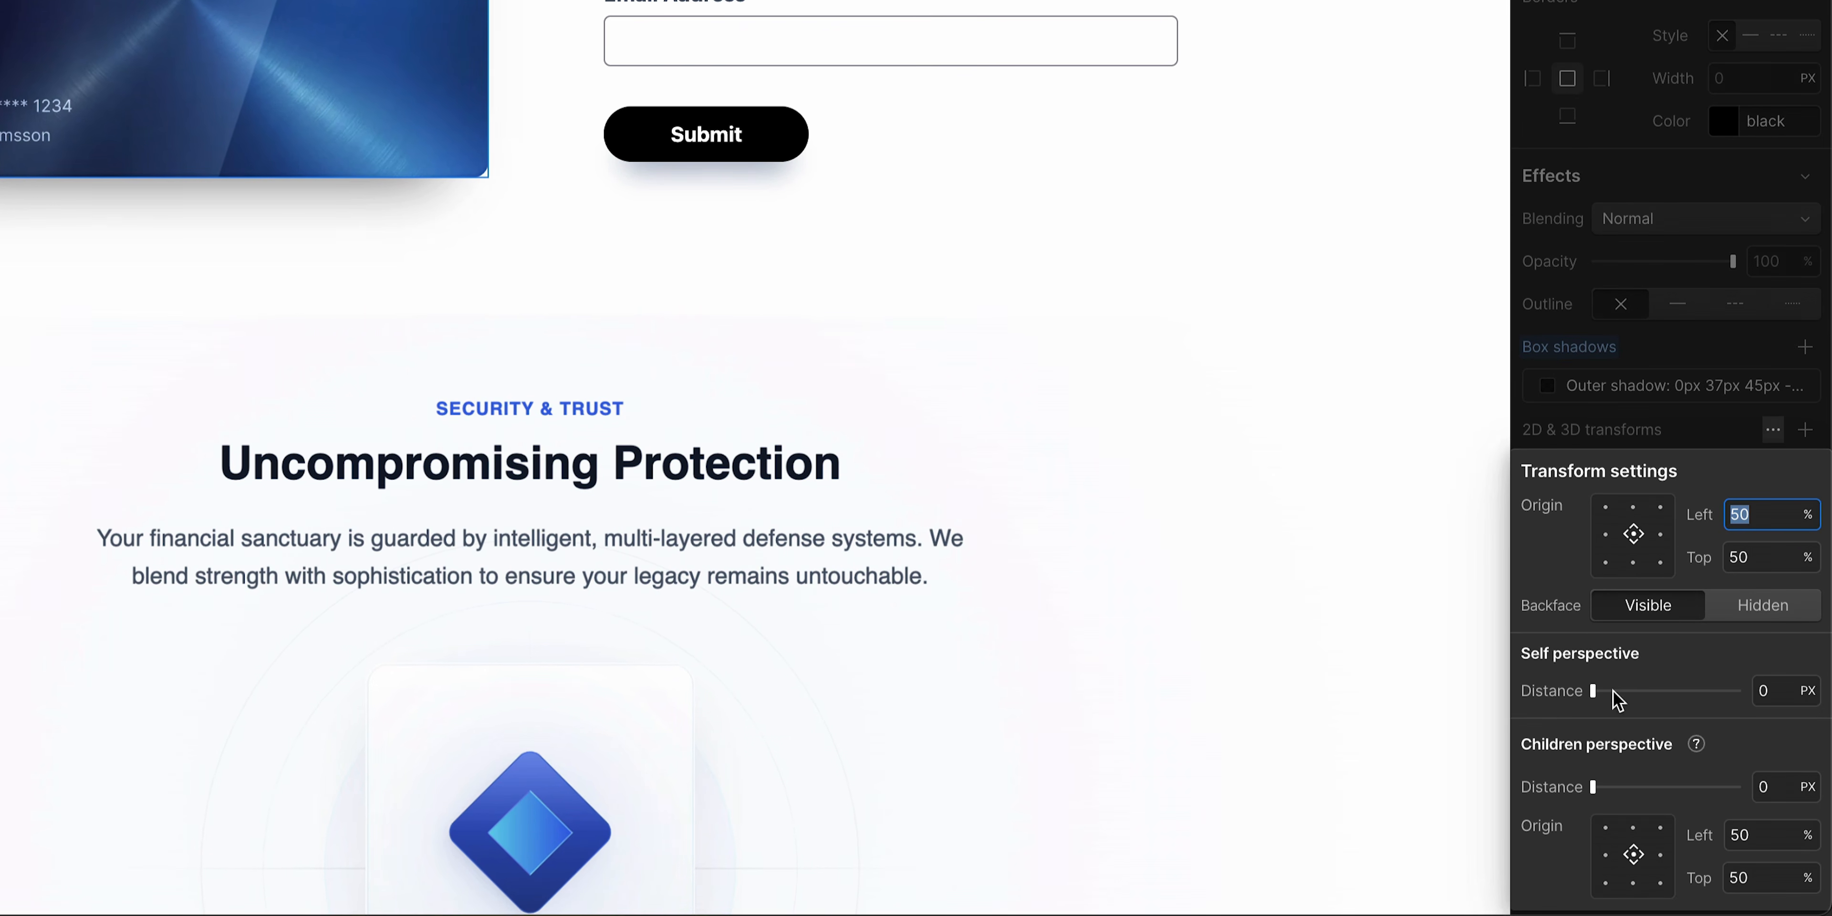
left_click(1769, 690)
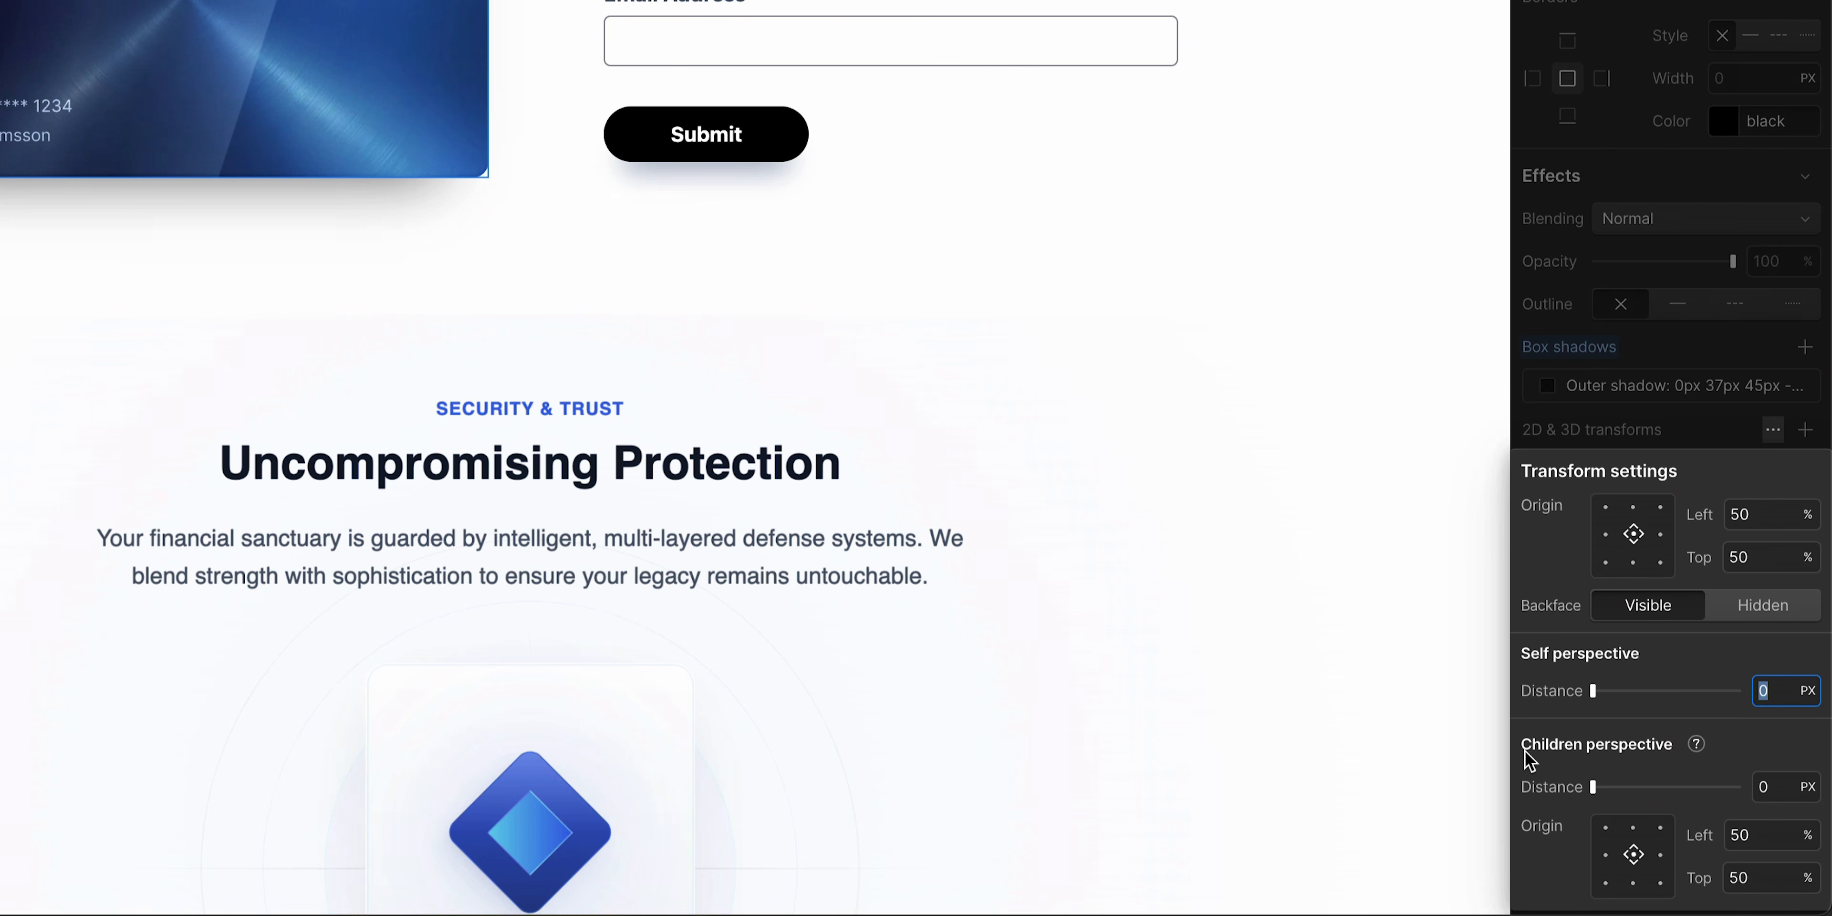
type("1500")
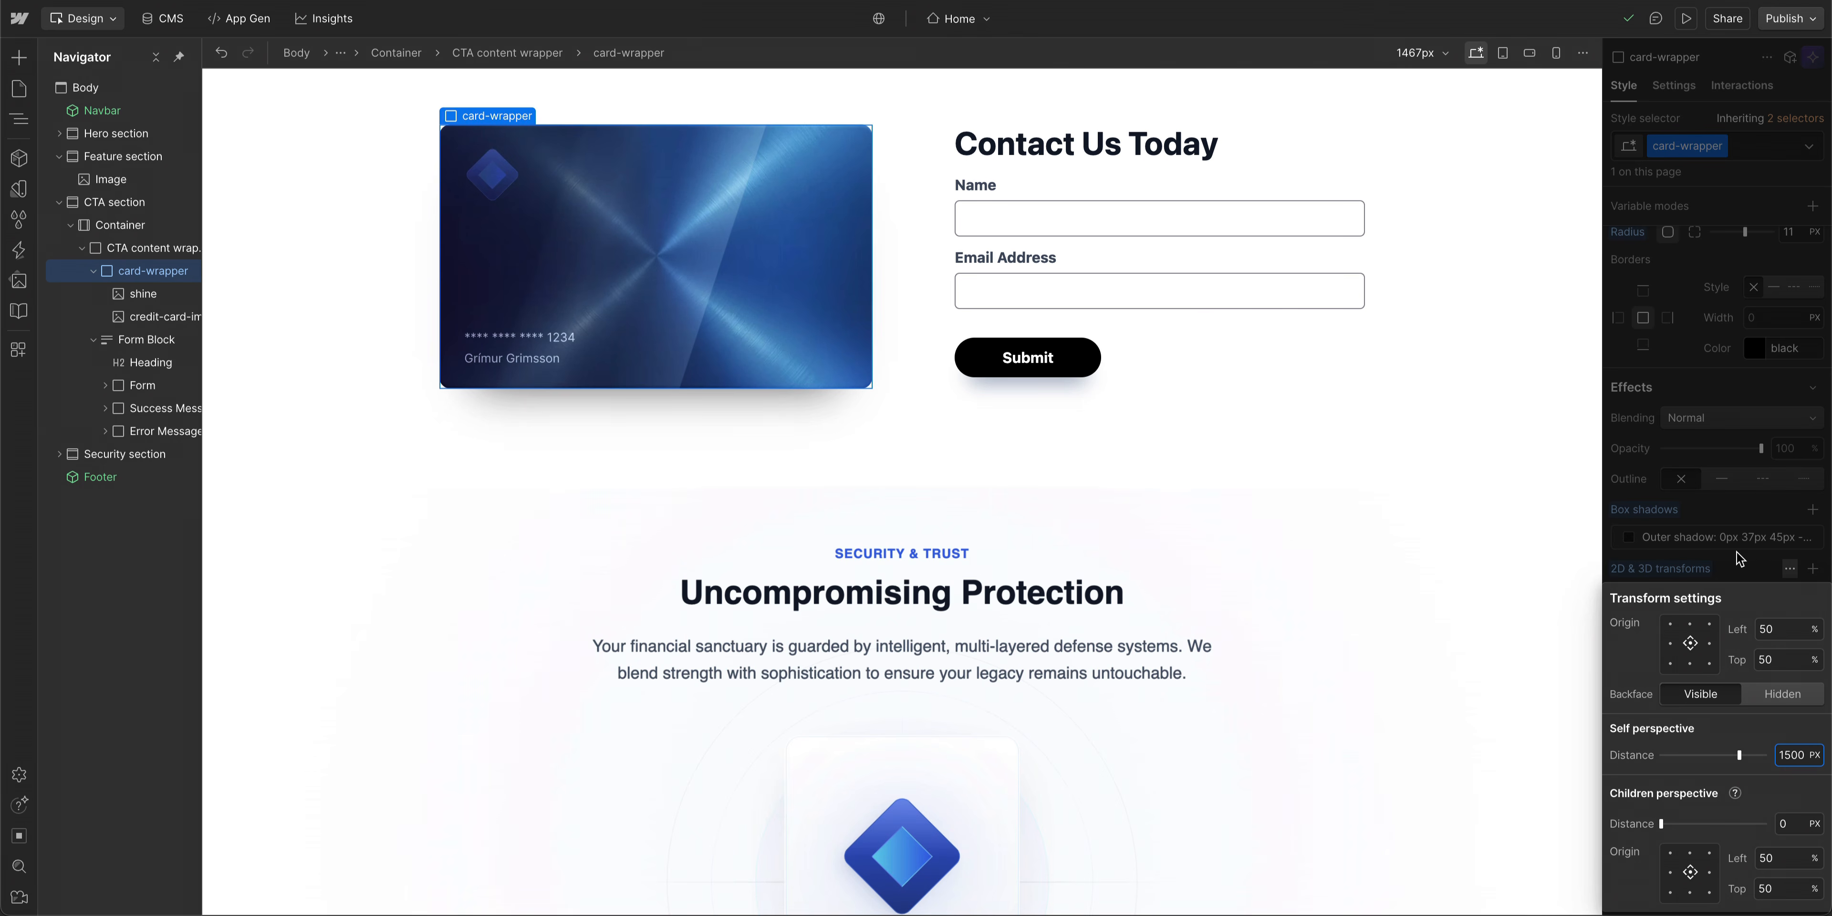
left_click(1735, 525)
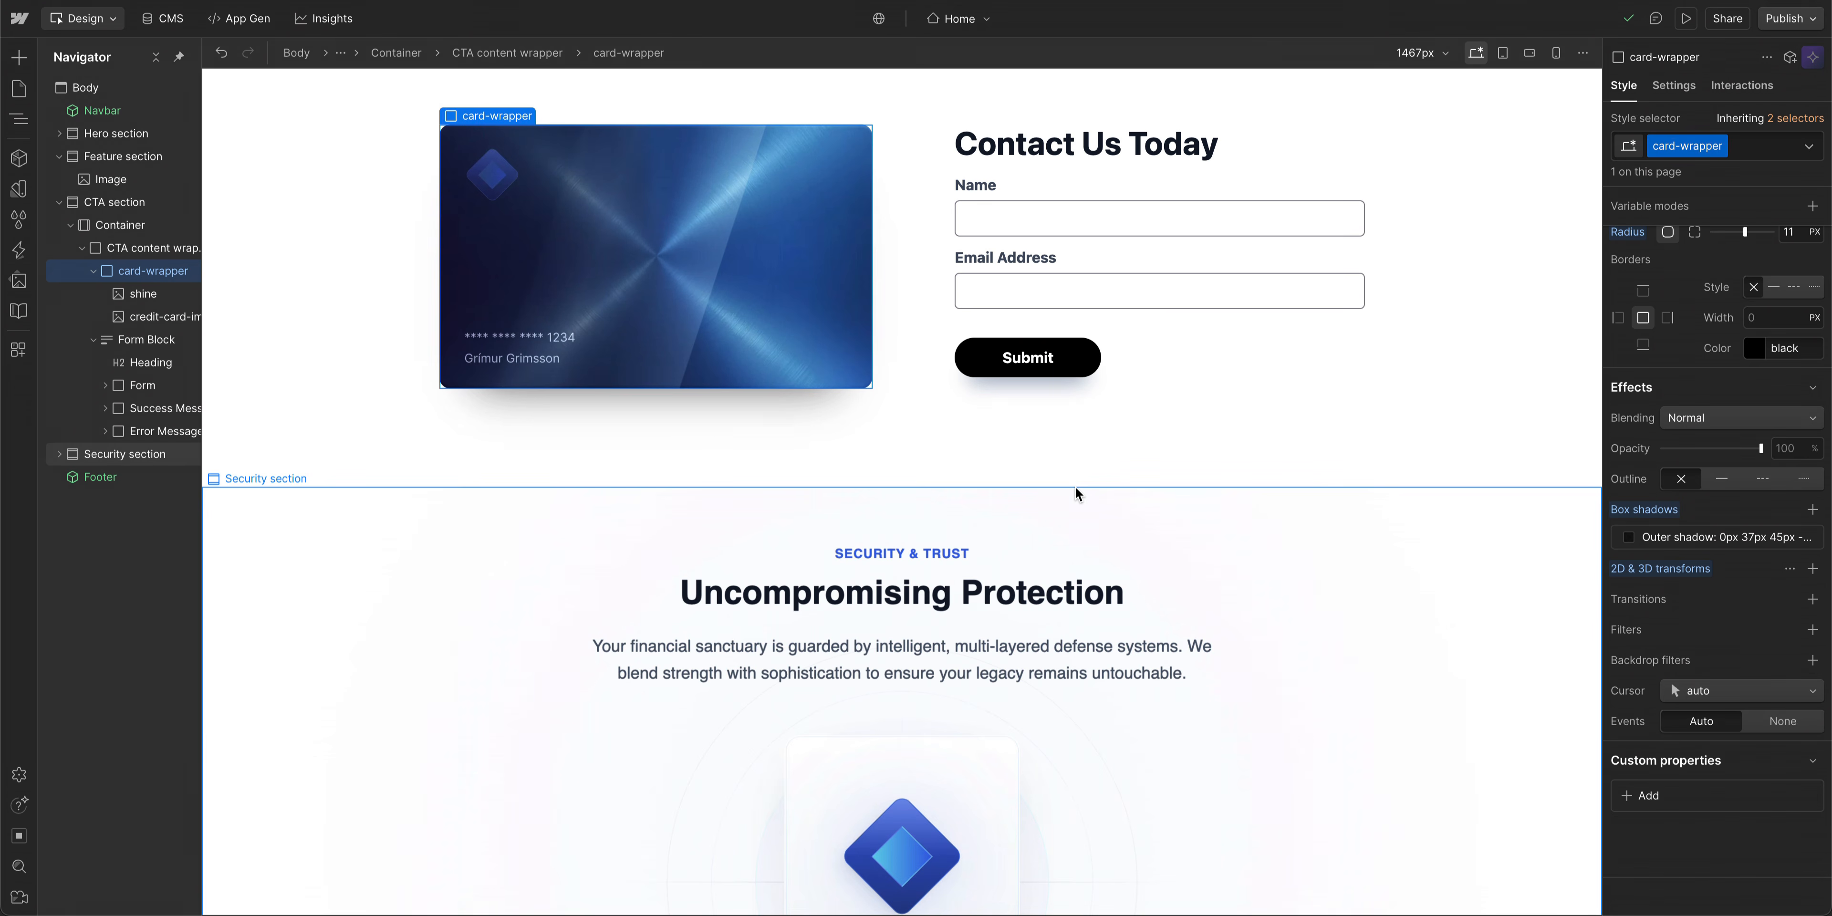
- Create a scroll interaction on the card-wrapper named "card animation"
left_click(1742, 86)
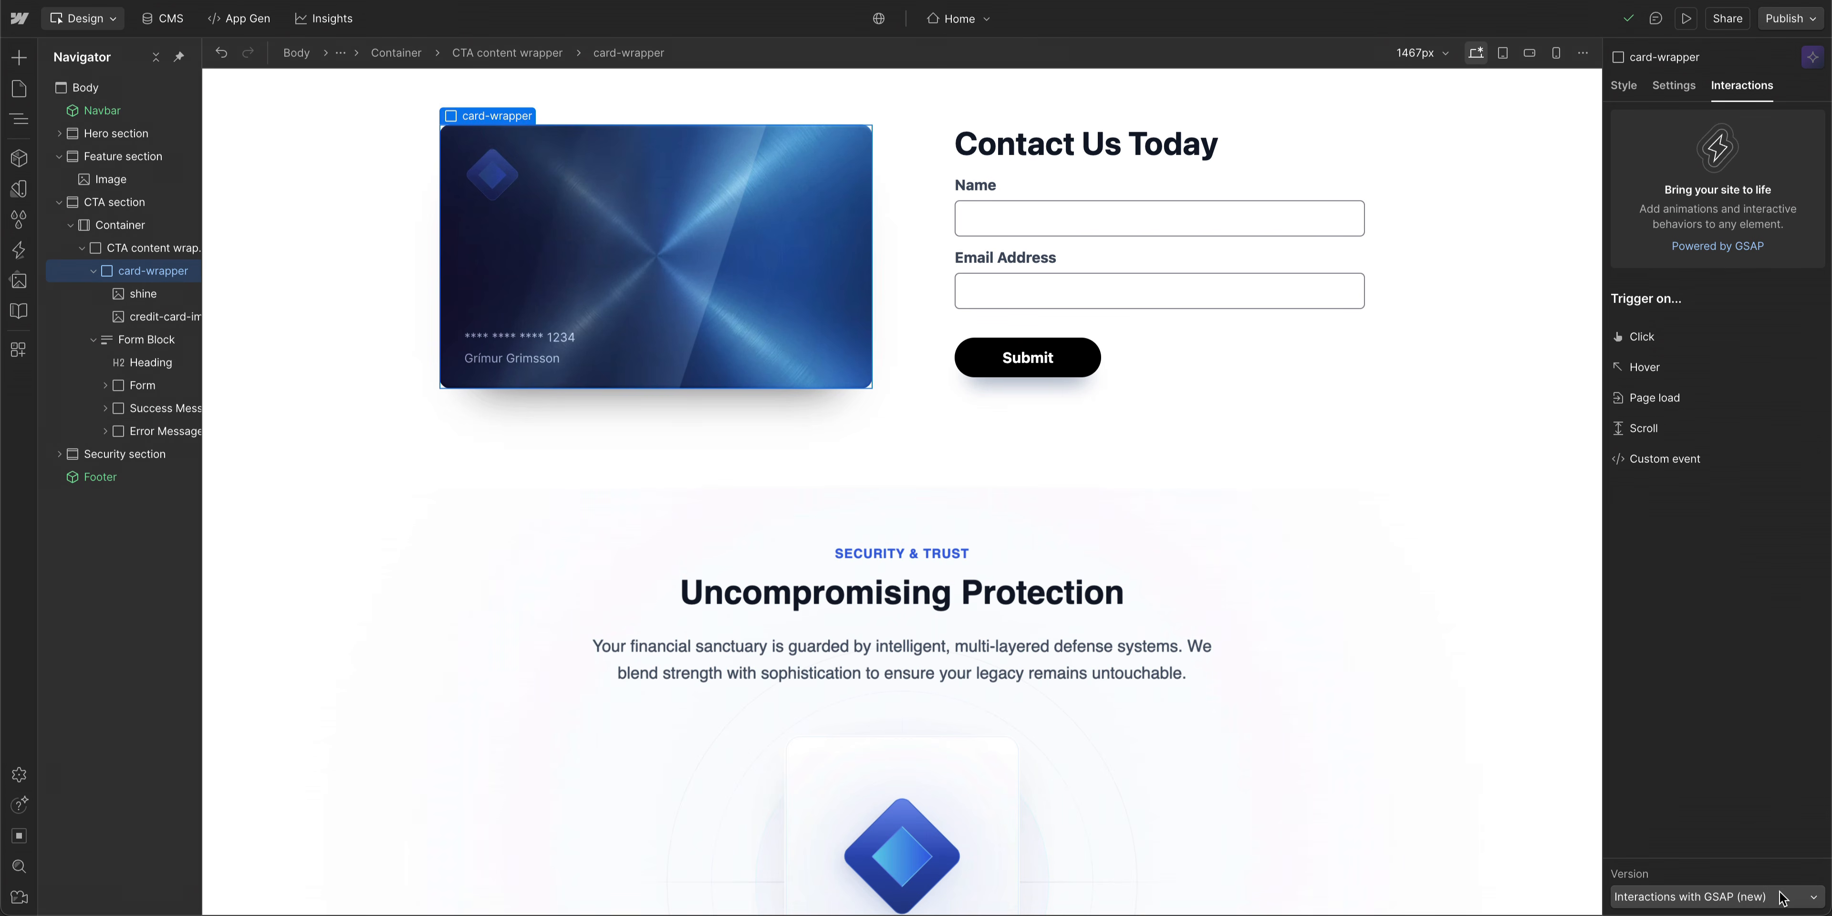
left_click(1643, 428)
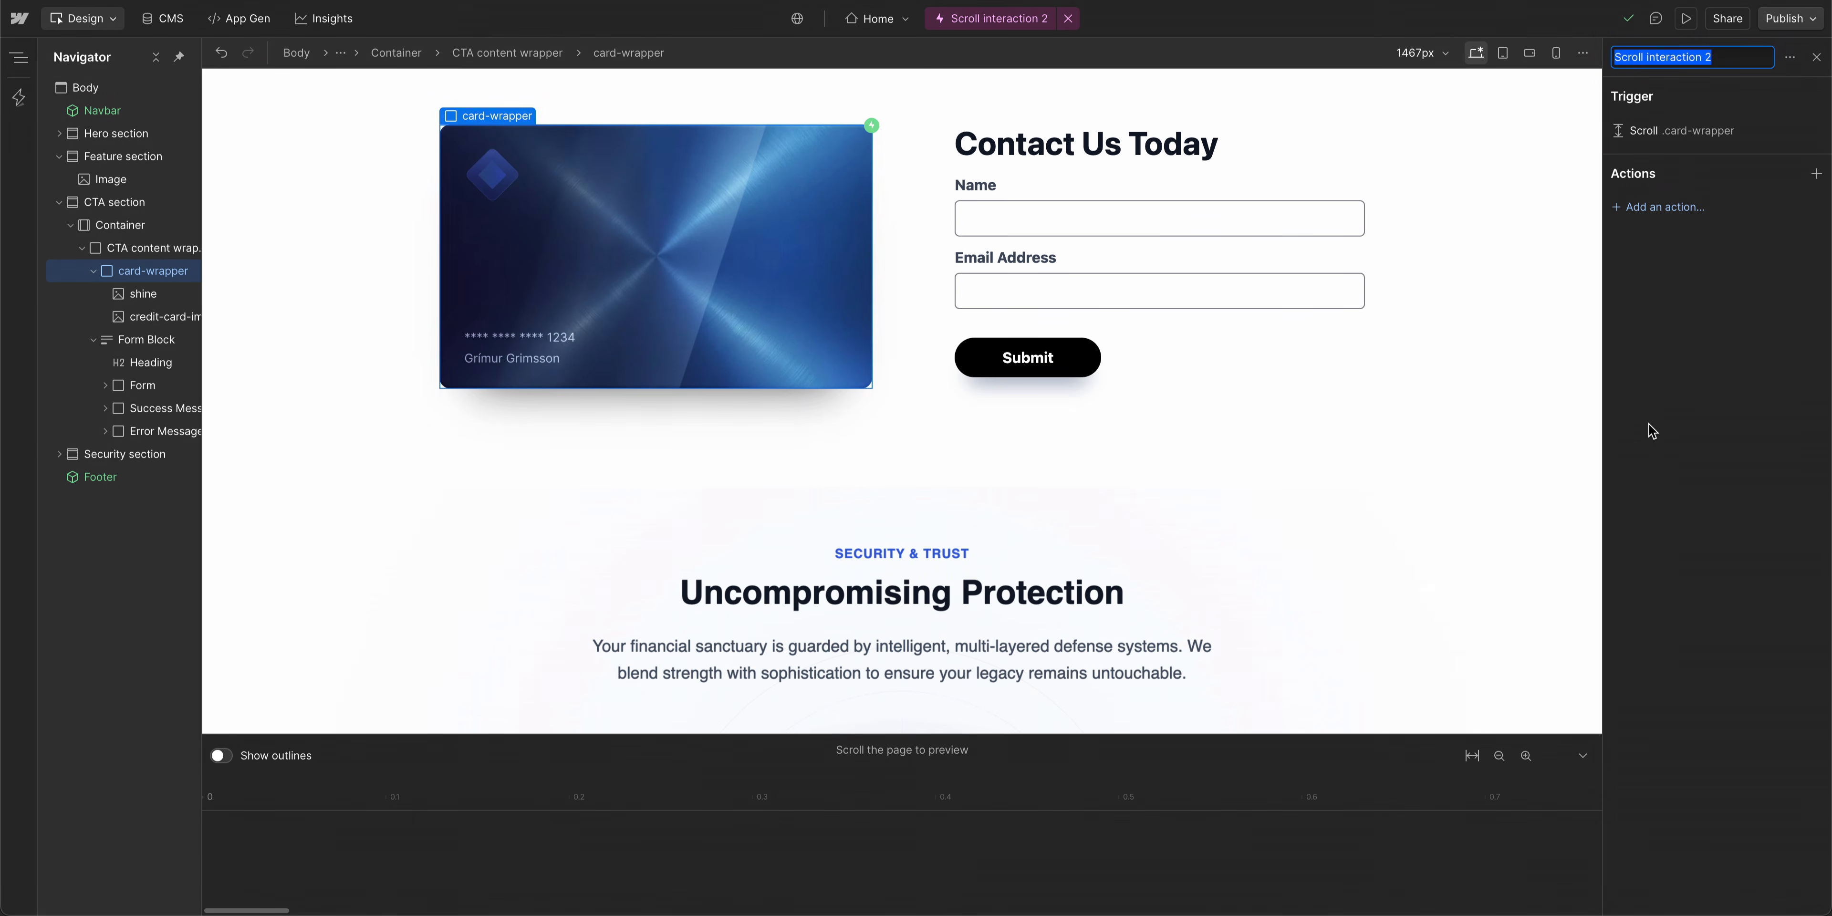
type("card animation")
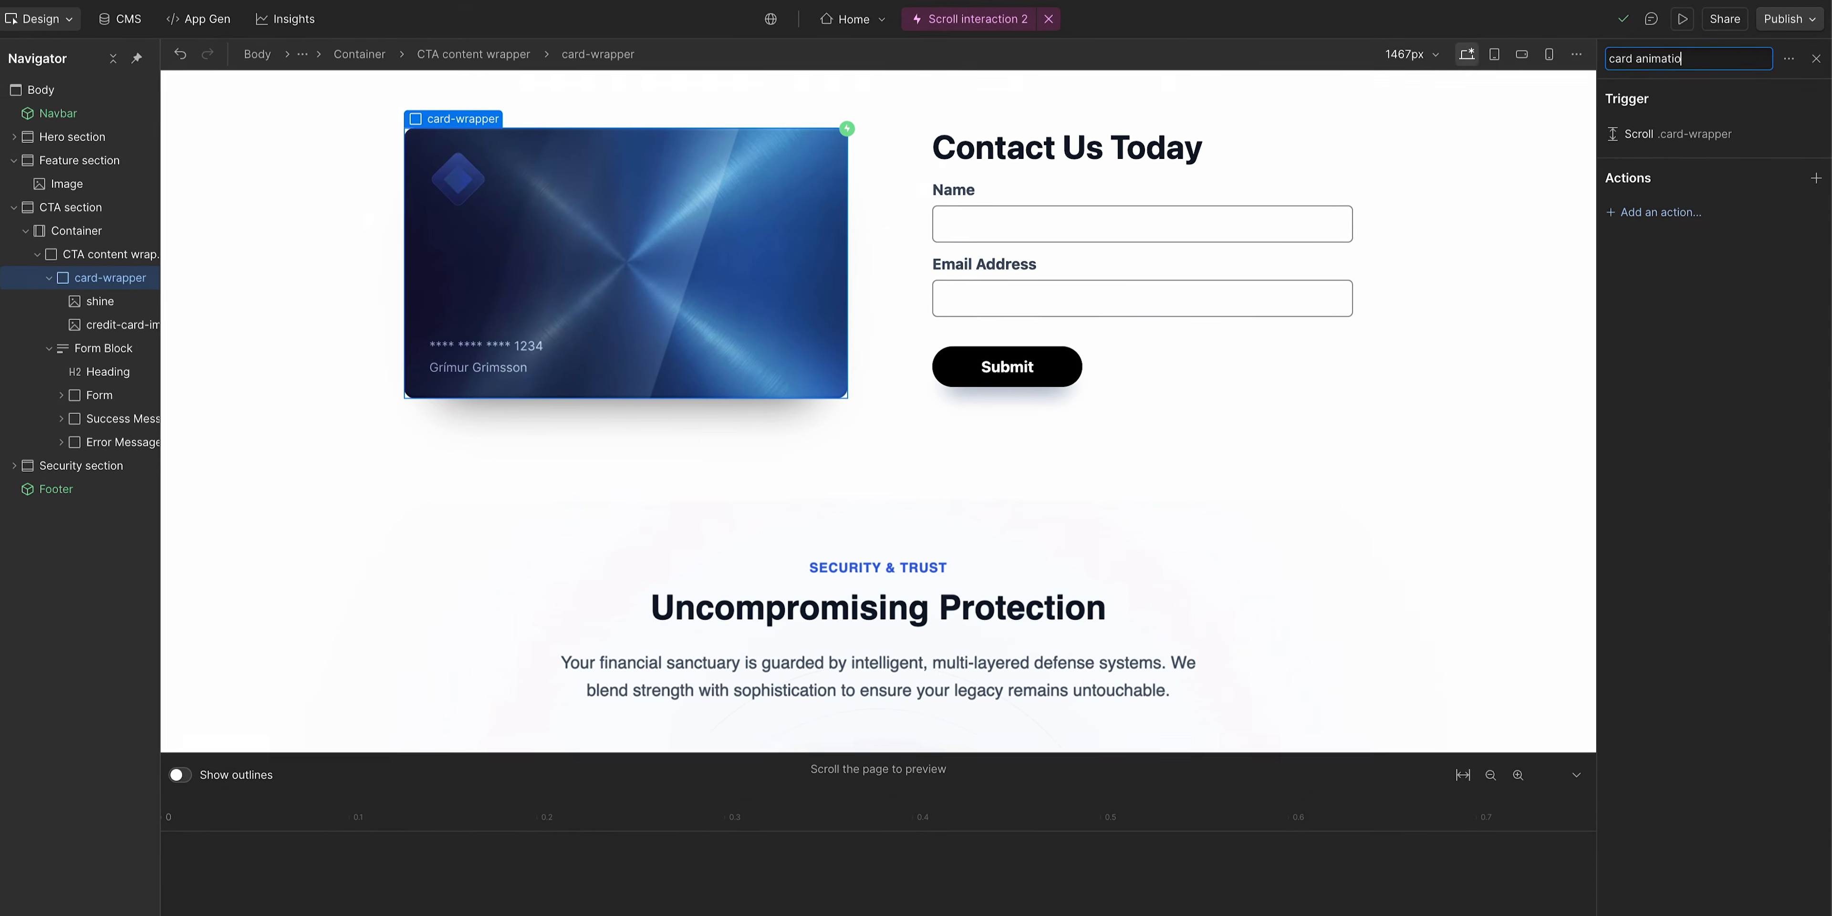
key("Return")
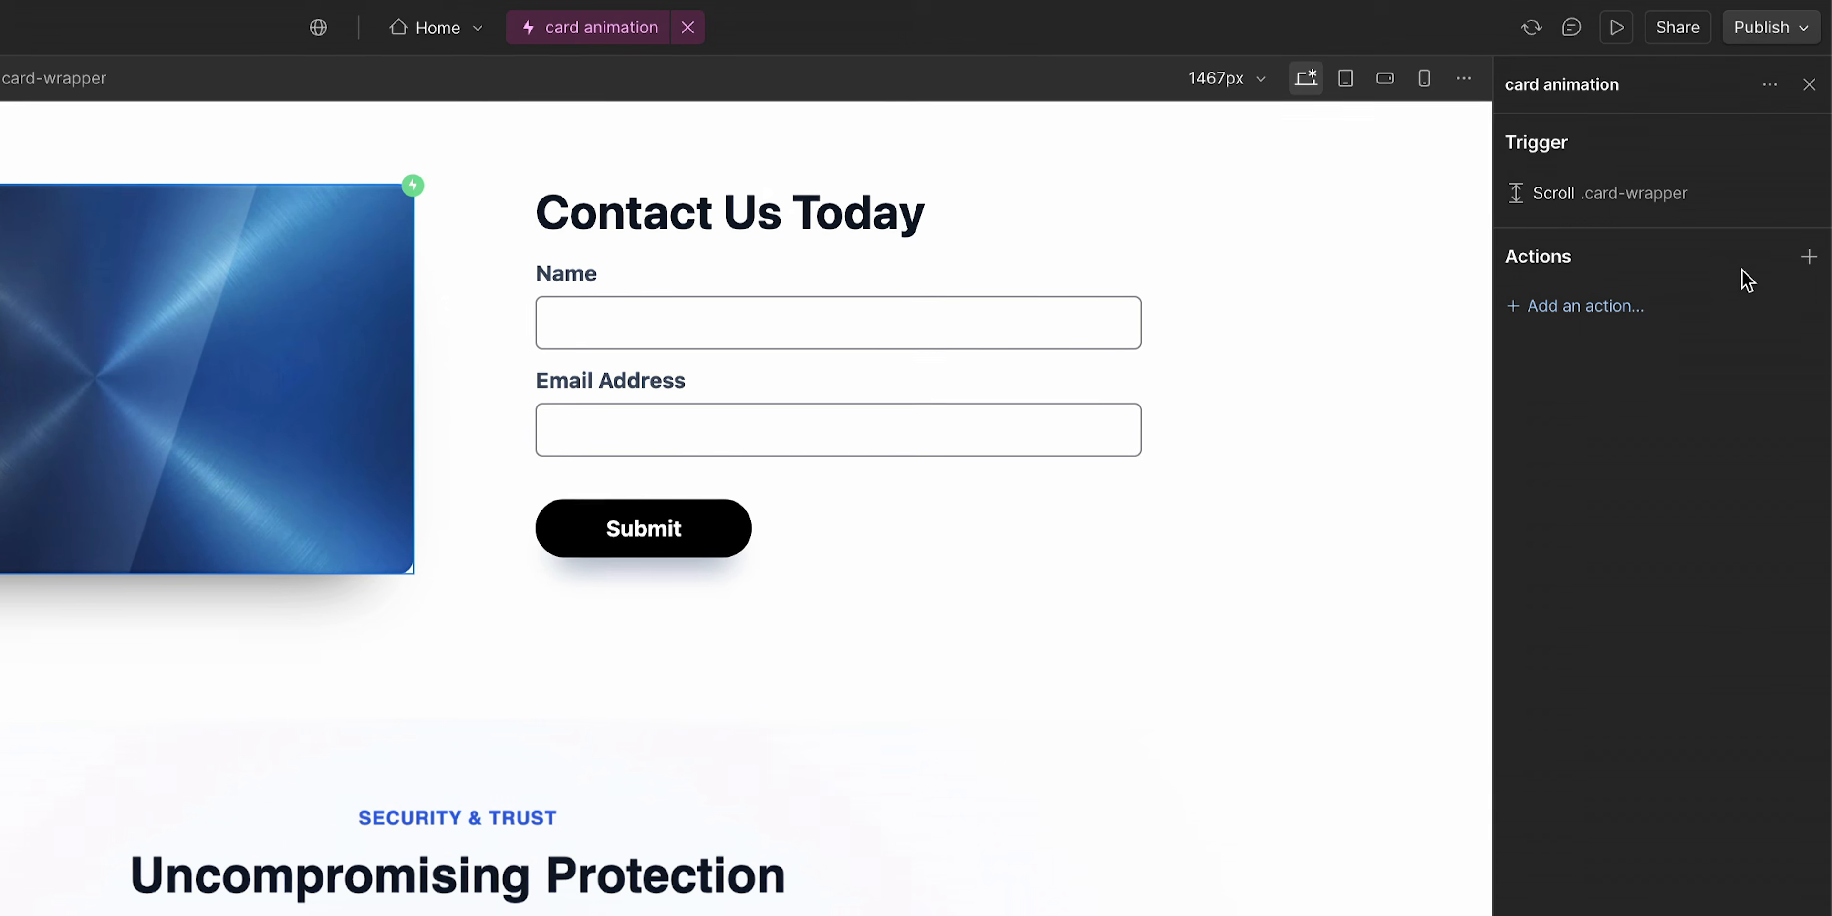
- Add a custom animation action to the interaction and name it "card rotate"
left_click(1807, 268)
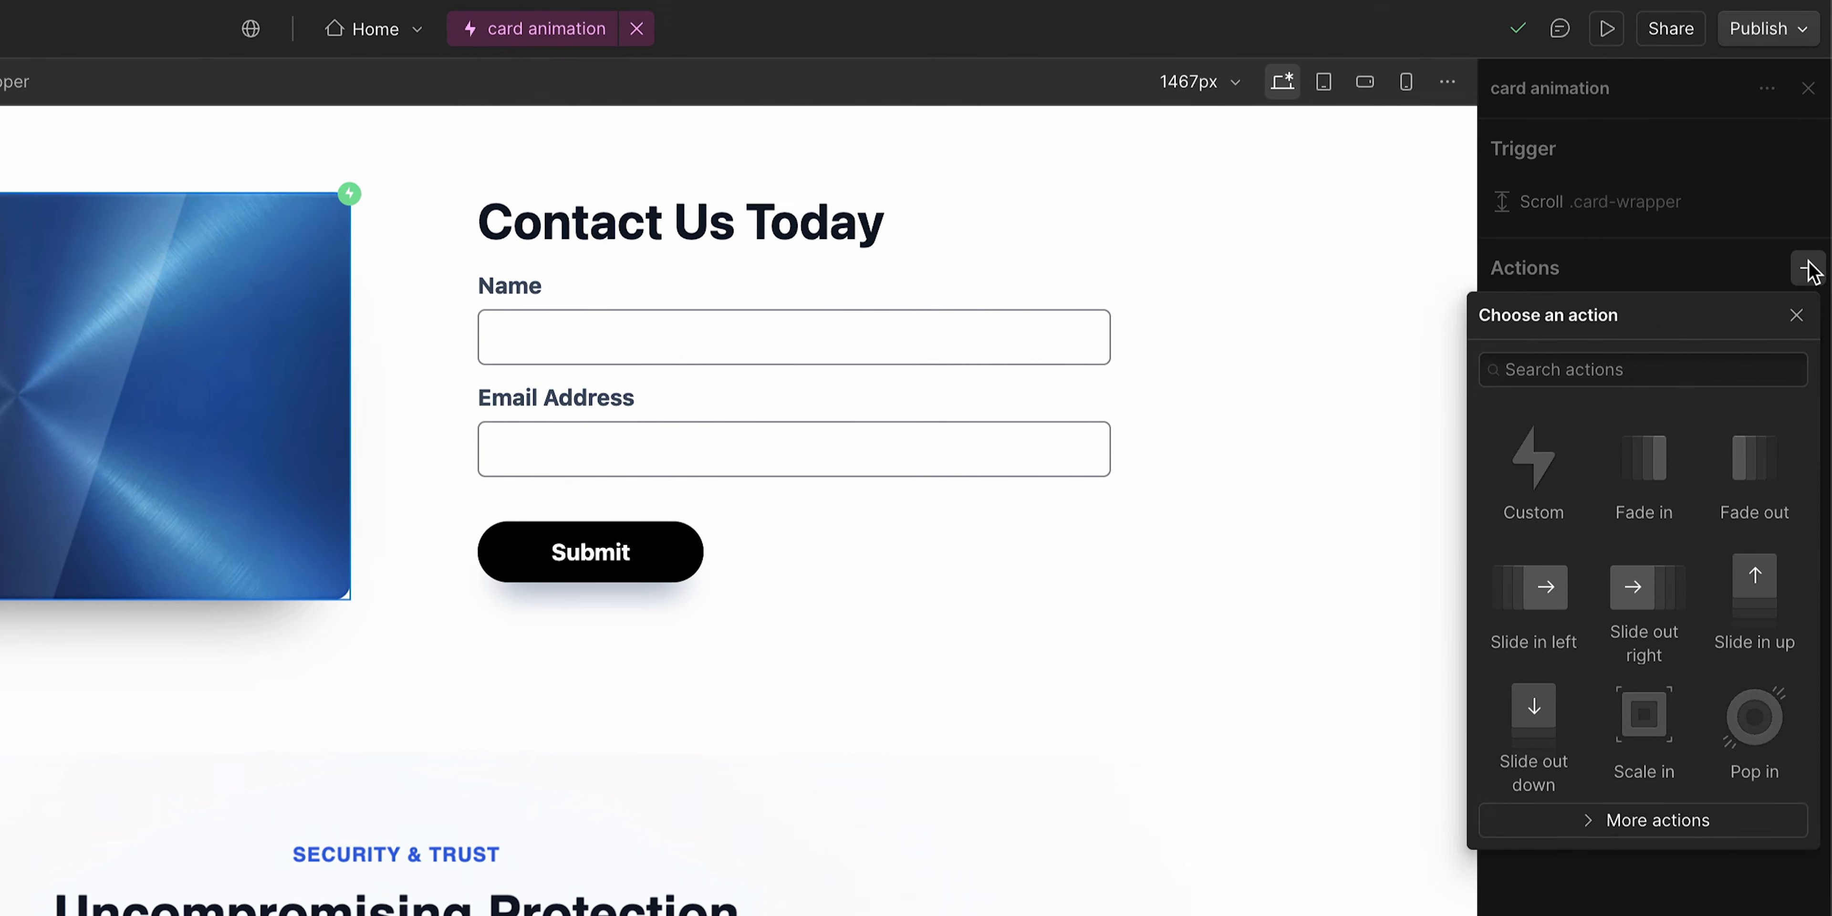
left_click(1530, 480)
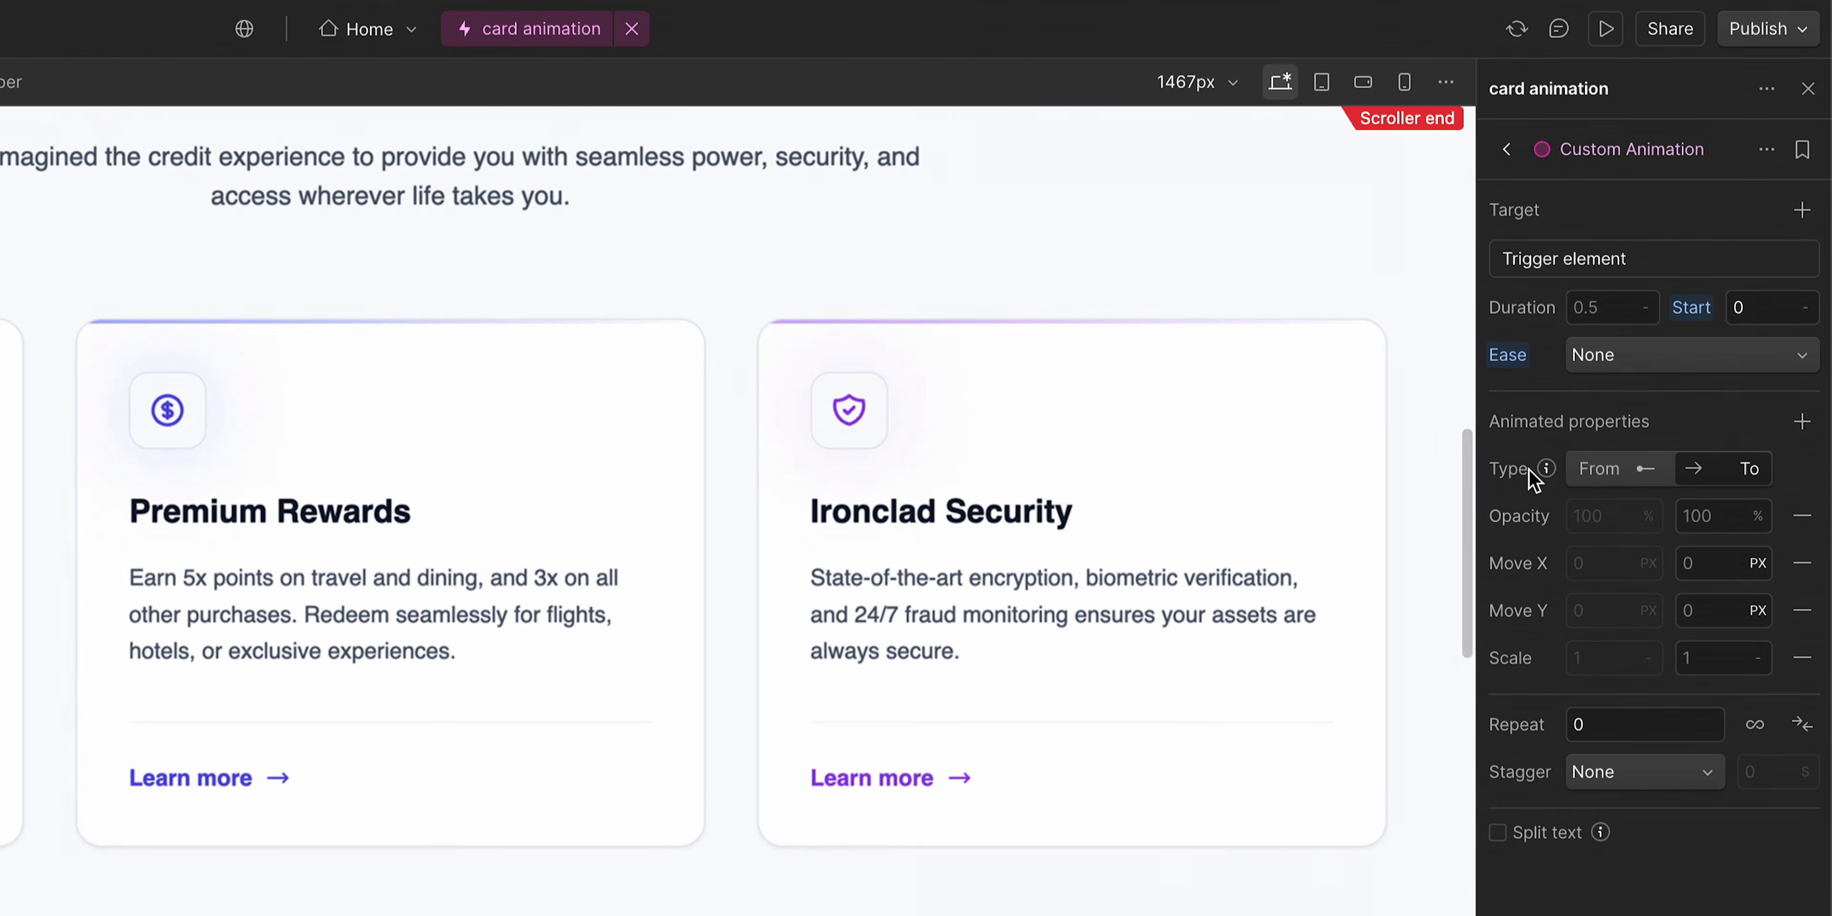
double_click(1636, 152)
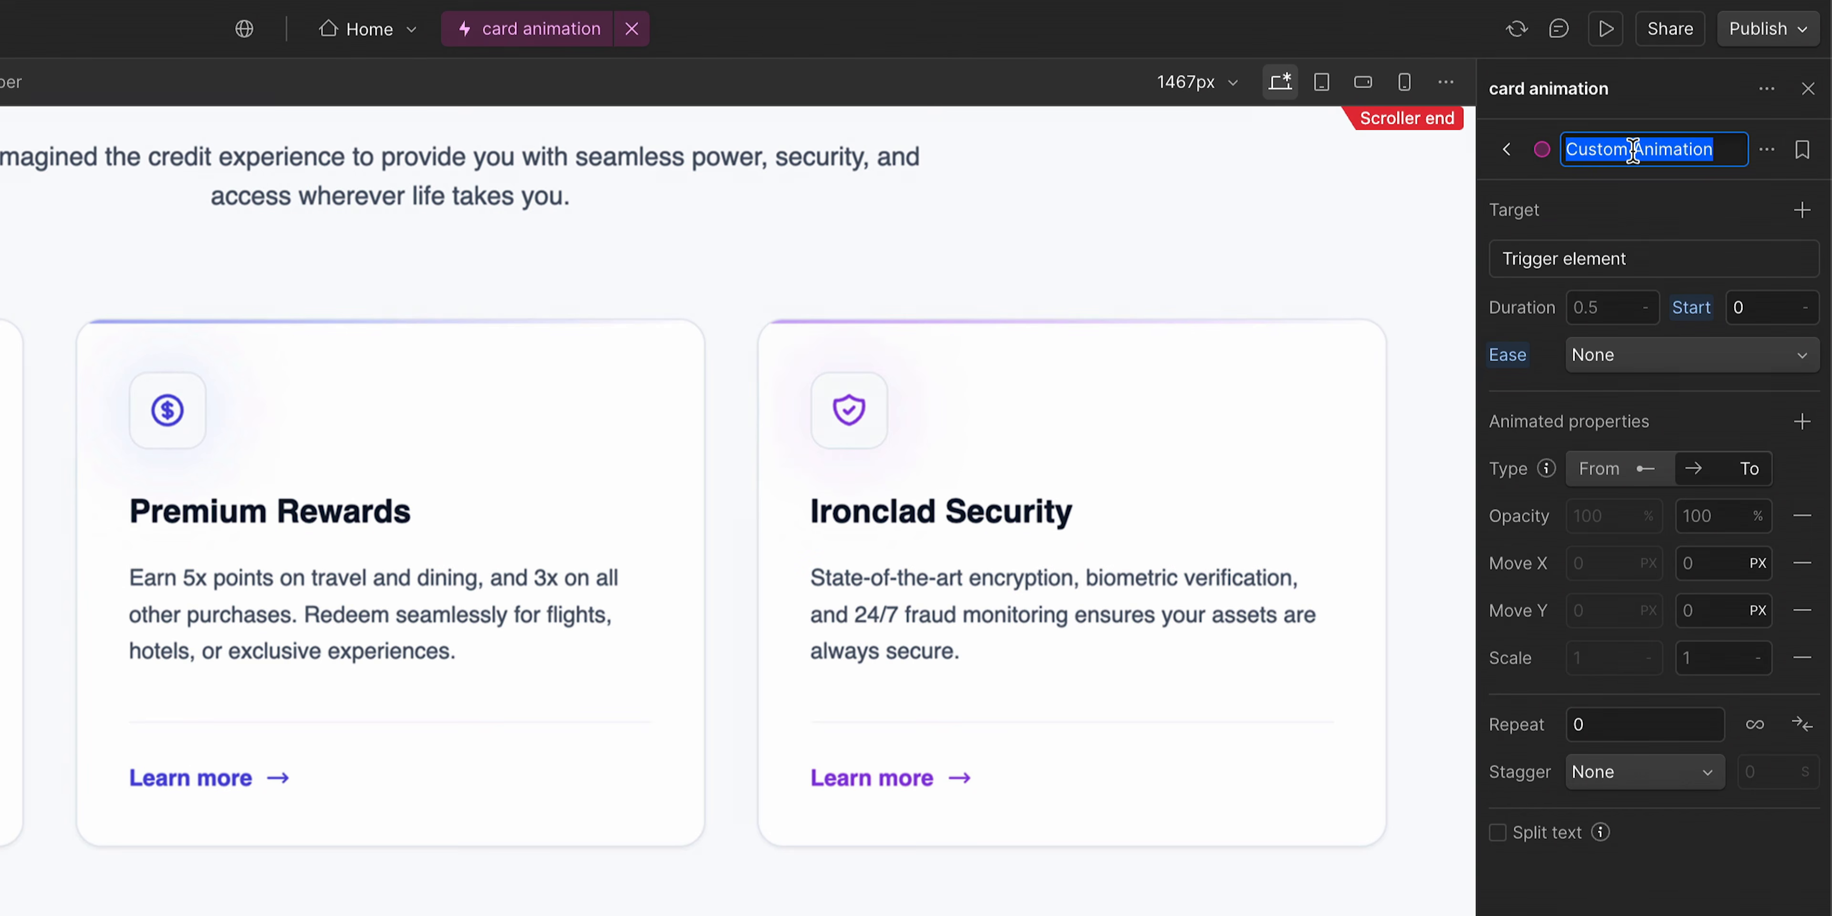
type("card ro")
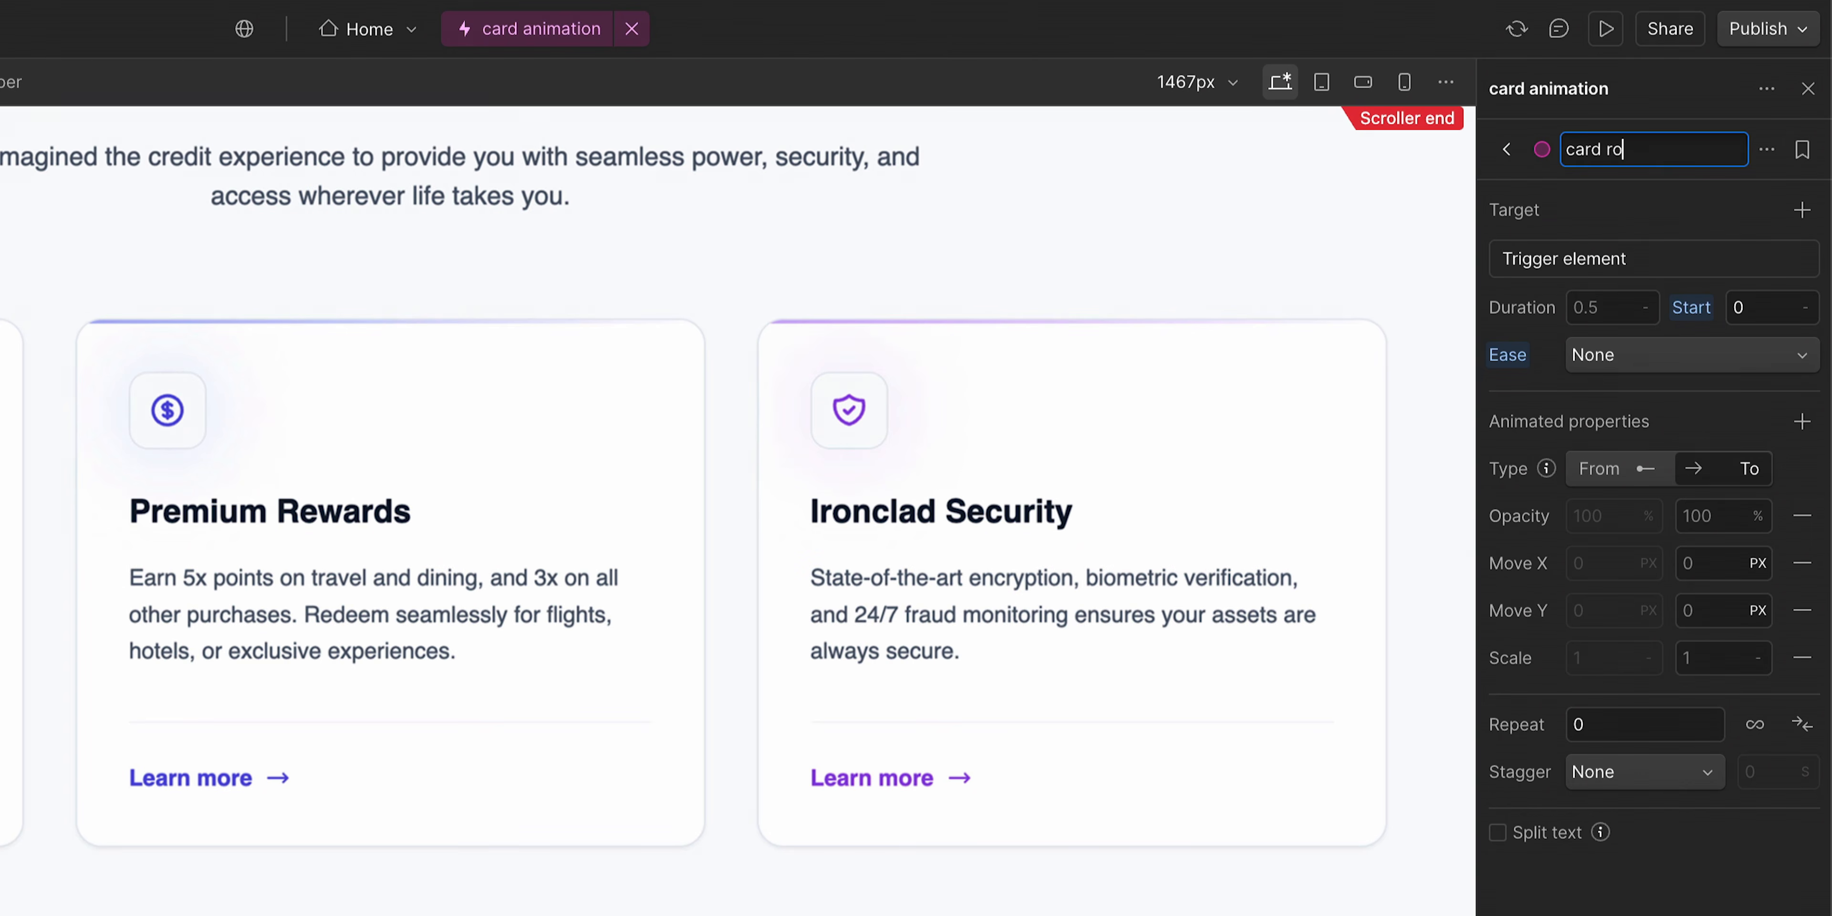
type("tate")
key("Return")
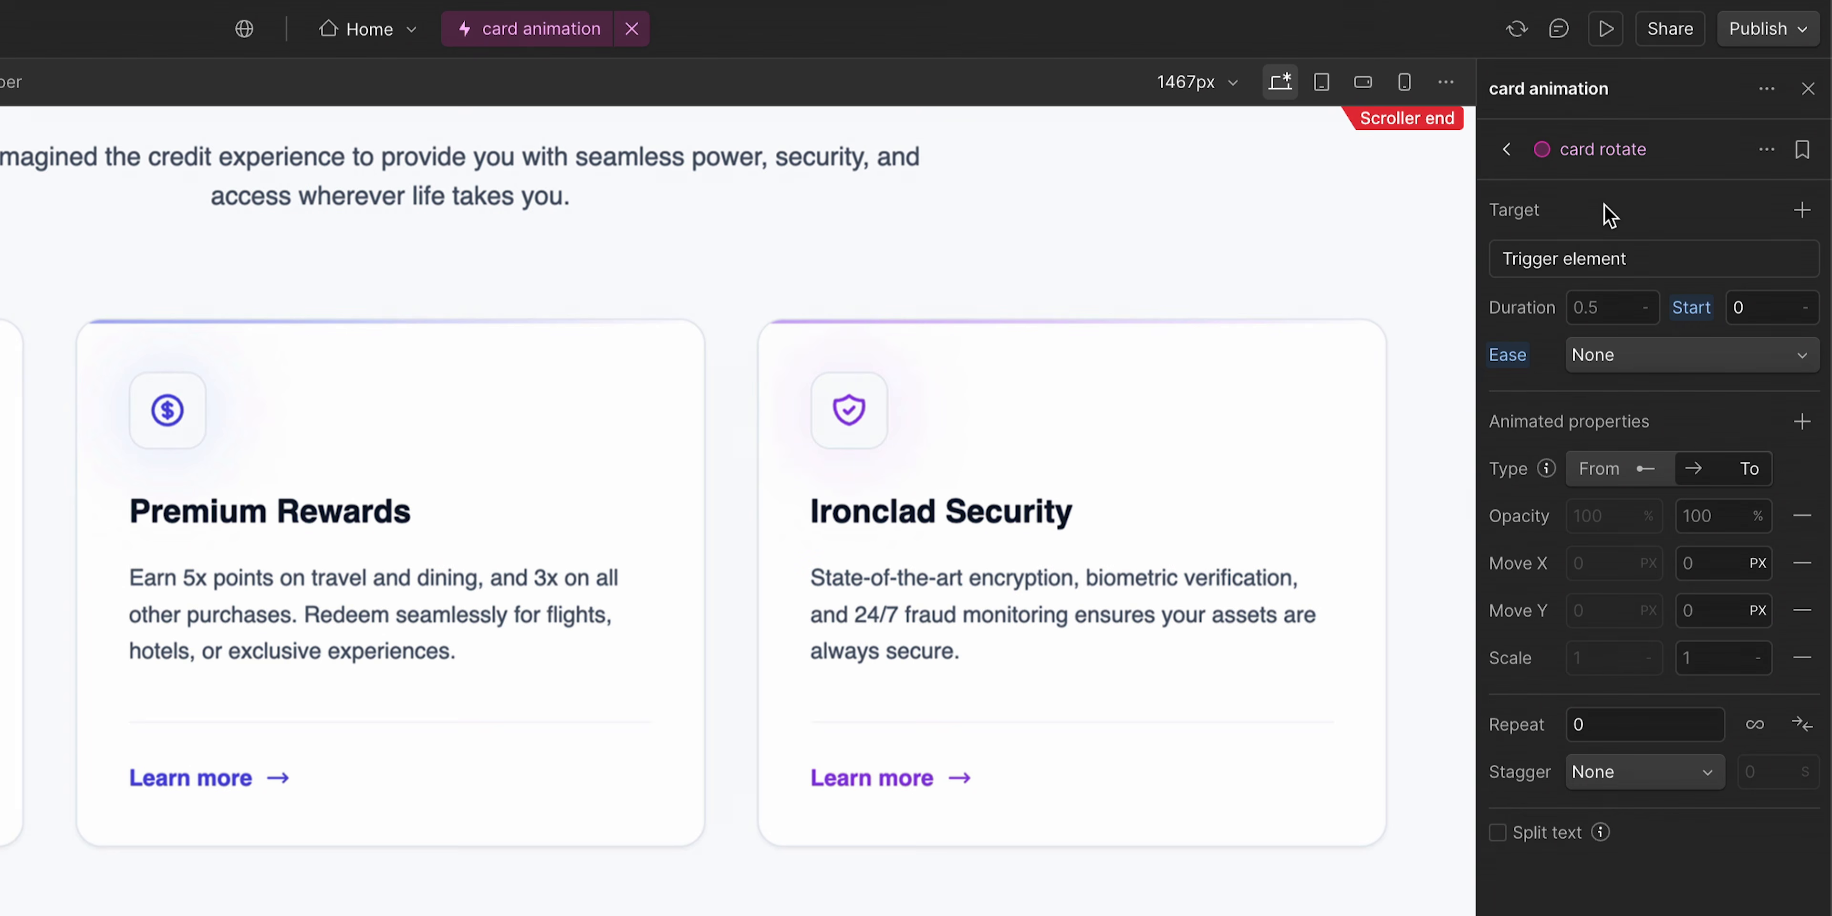
- Set the card rotate animation's type to From, keeping the trigger element as target
left_click(1652, 271)
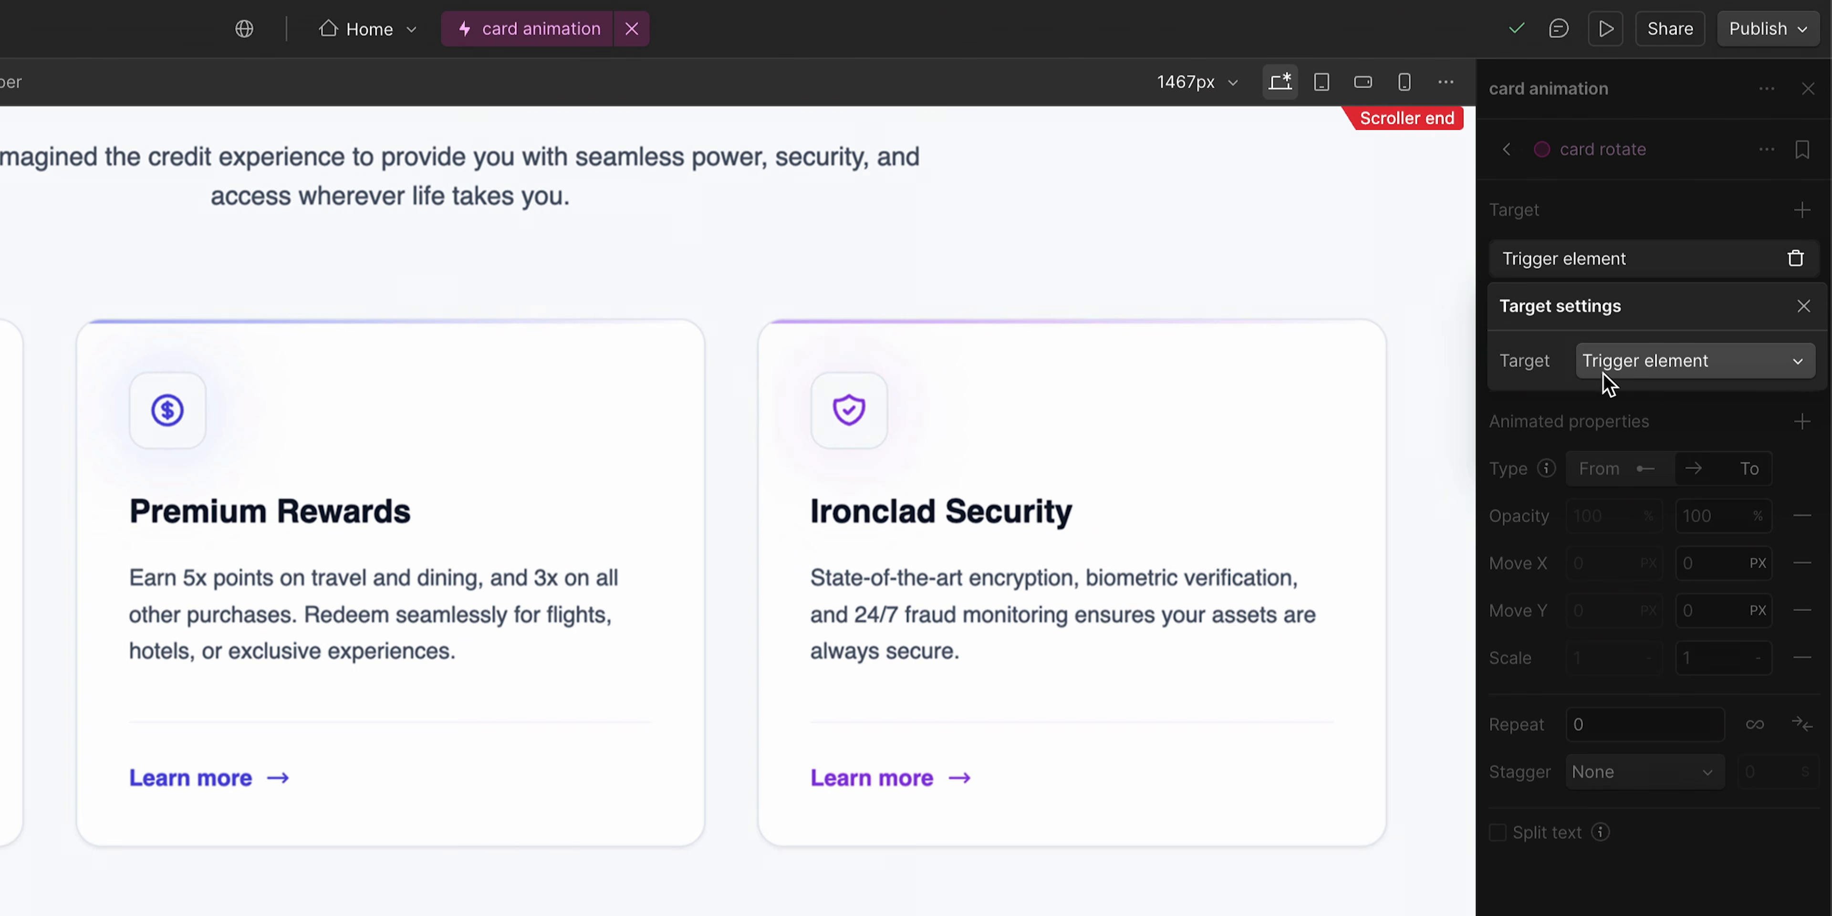
left_click(1650, 201)
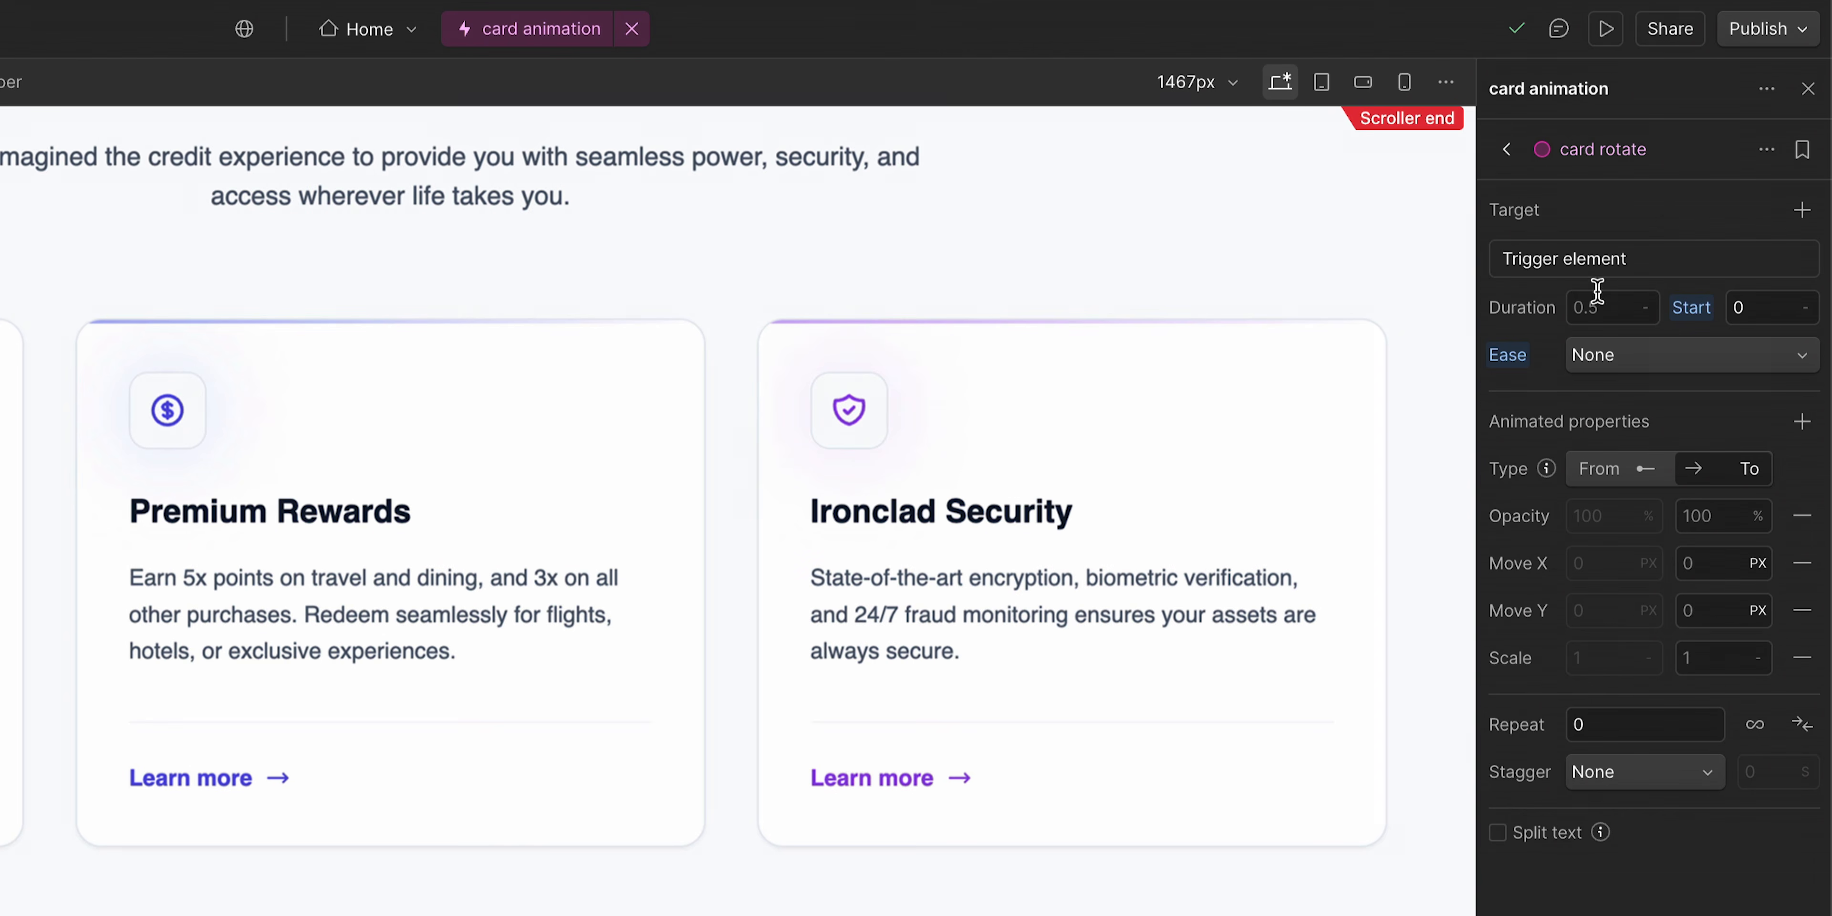
left_click(1605, 478)
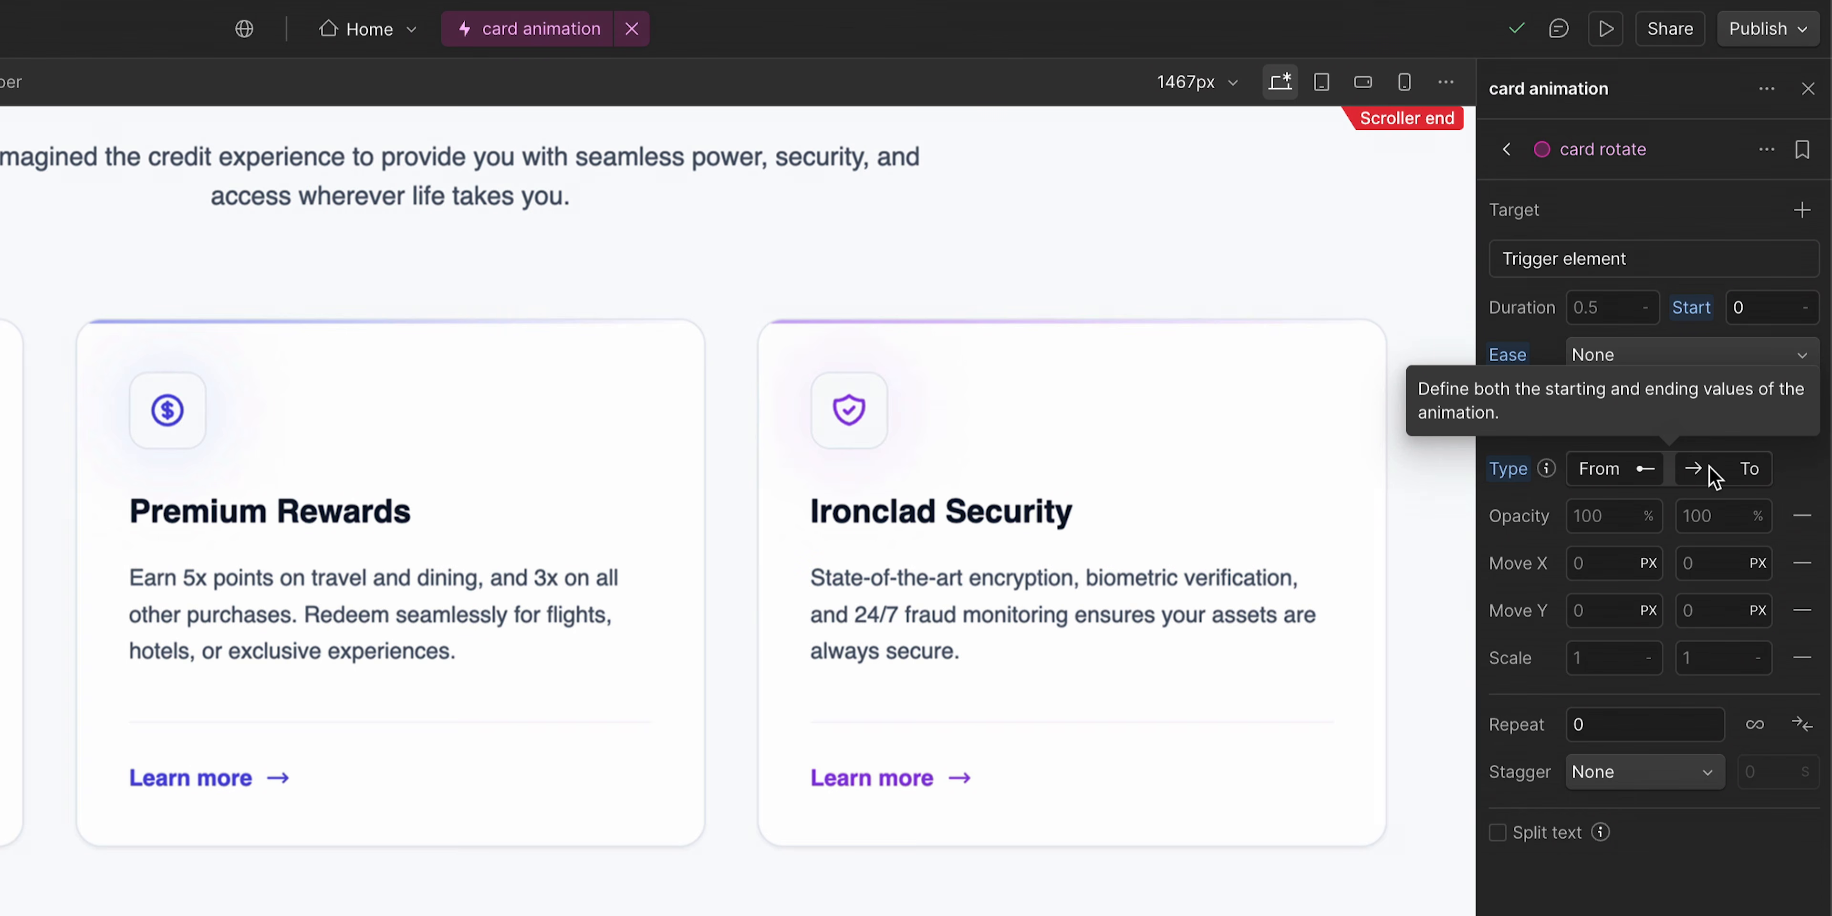
- Add Rotate Y to the animation's animated properties
left_click(1802, 420)
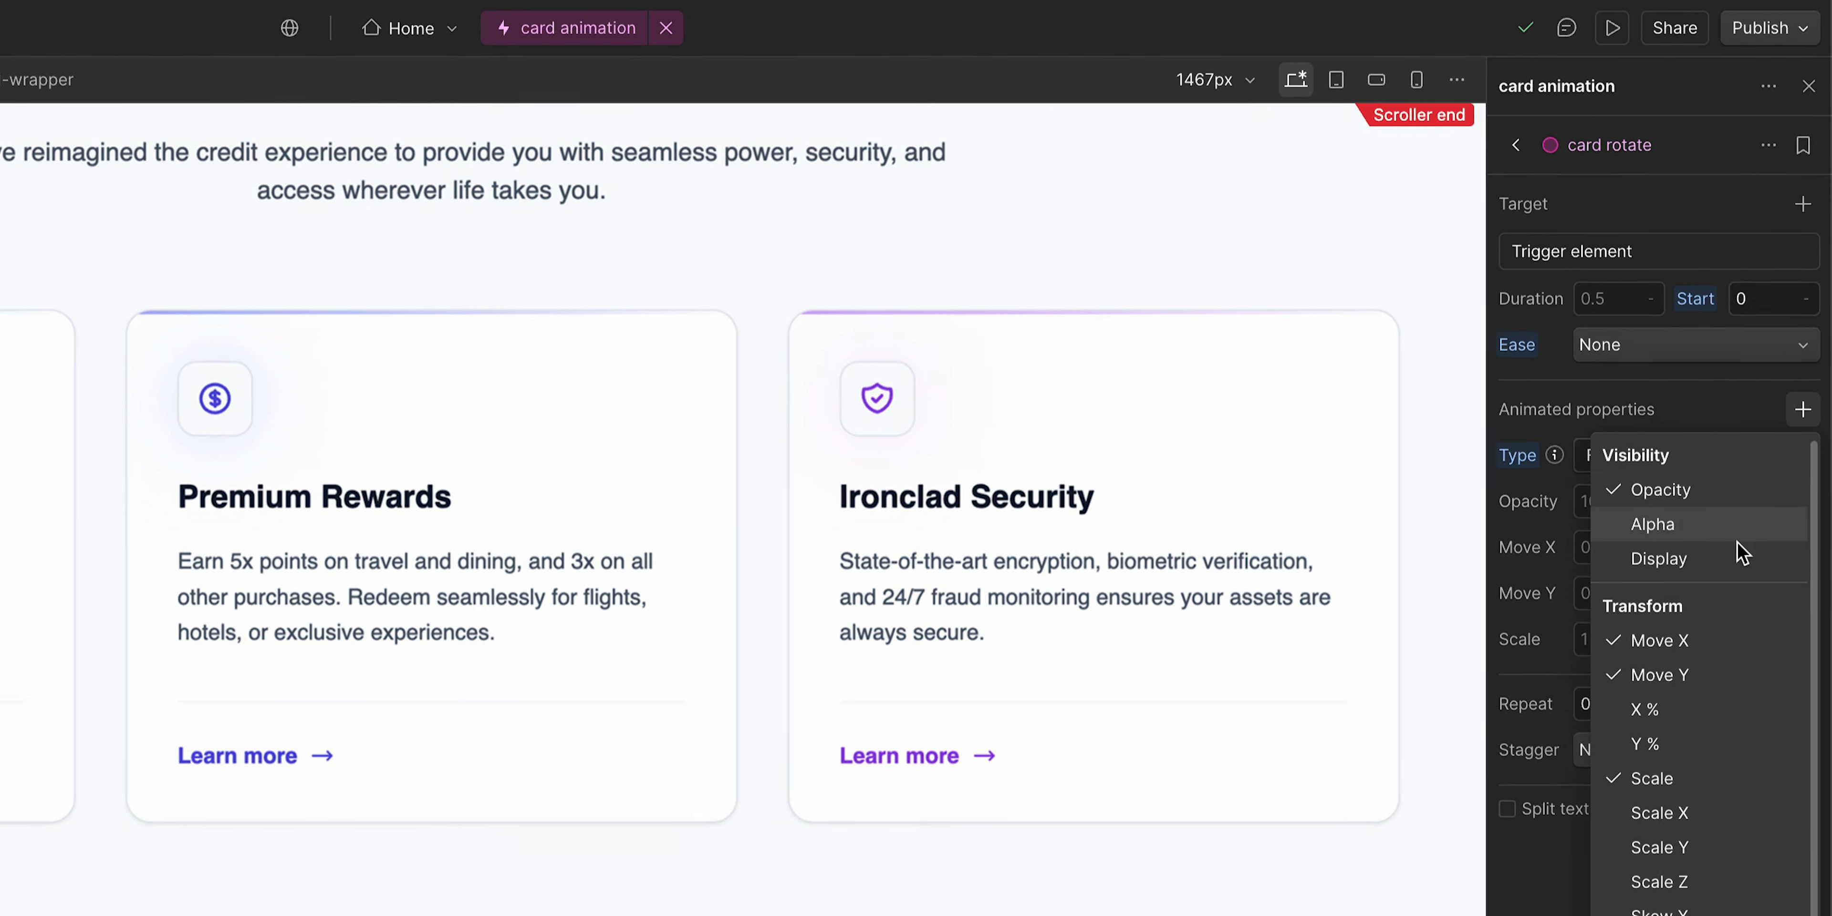
left_click(1705, 848)
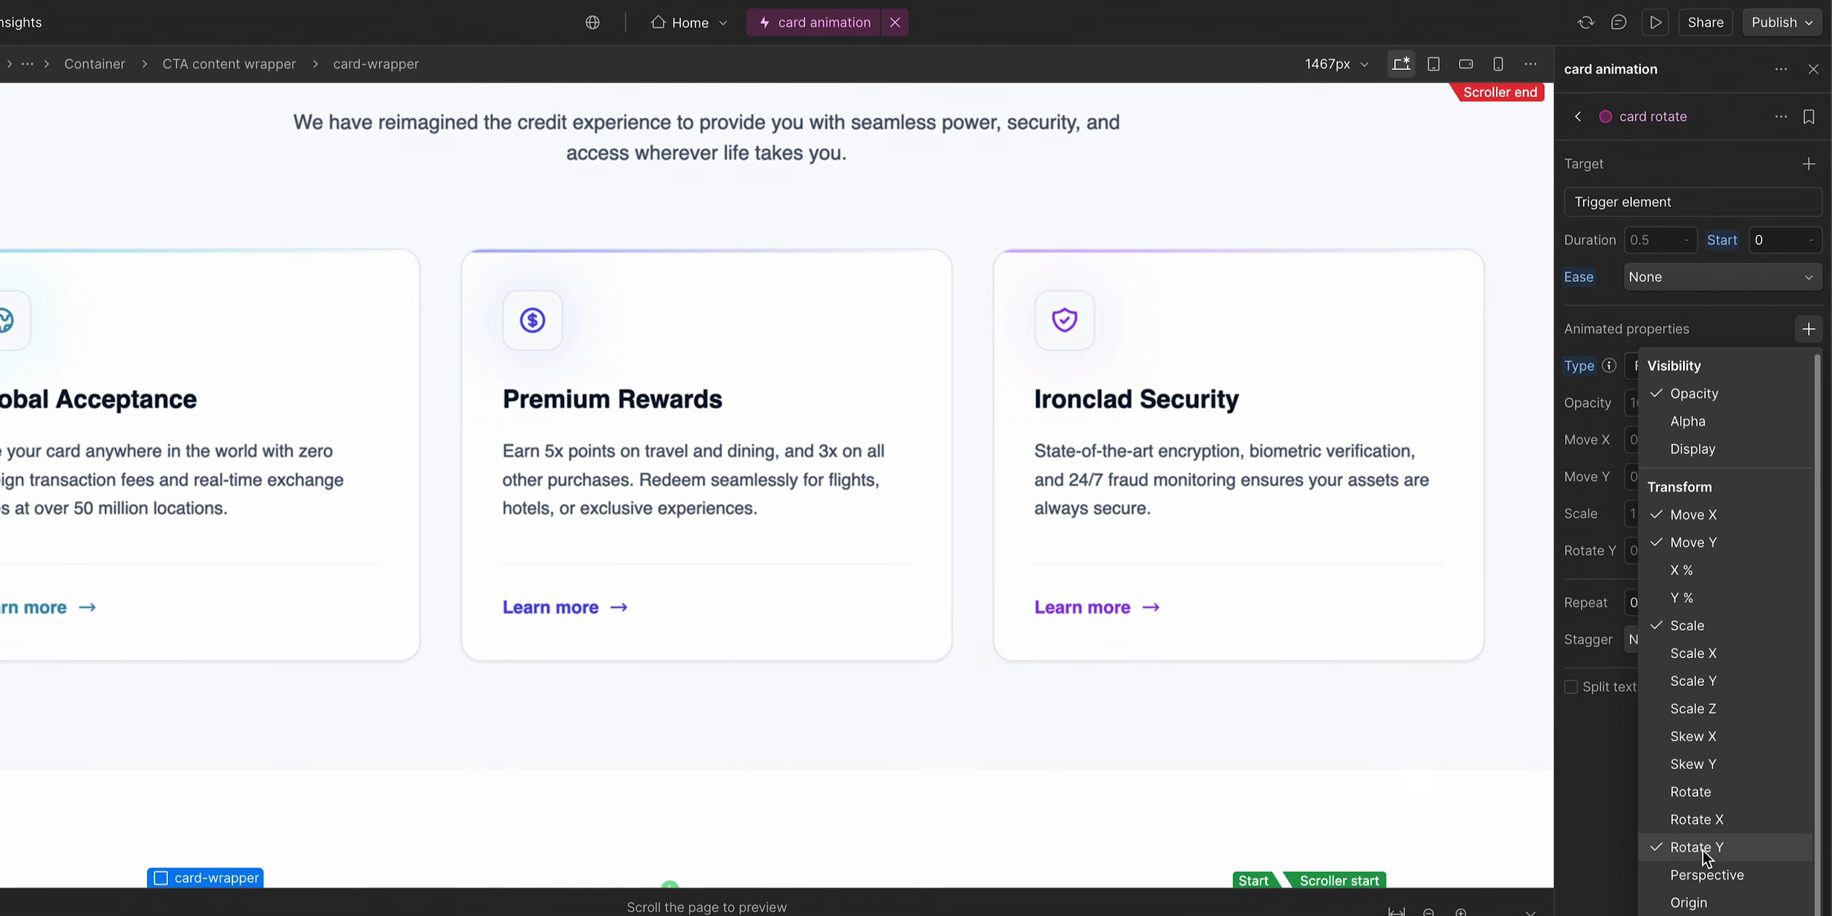
left_click(1612, 786)
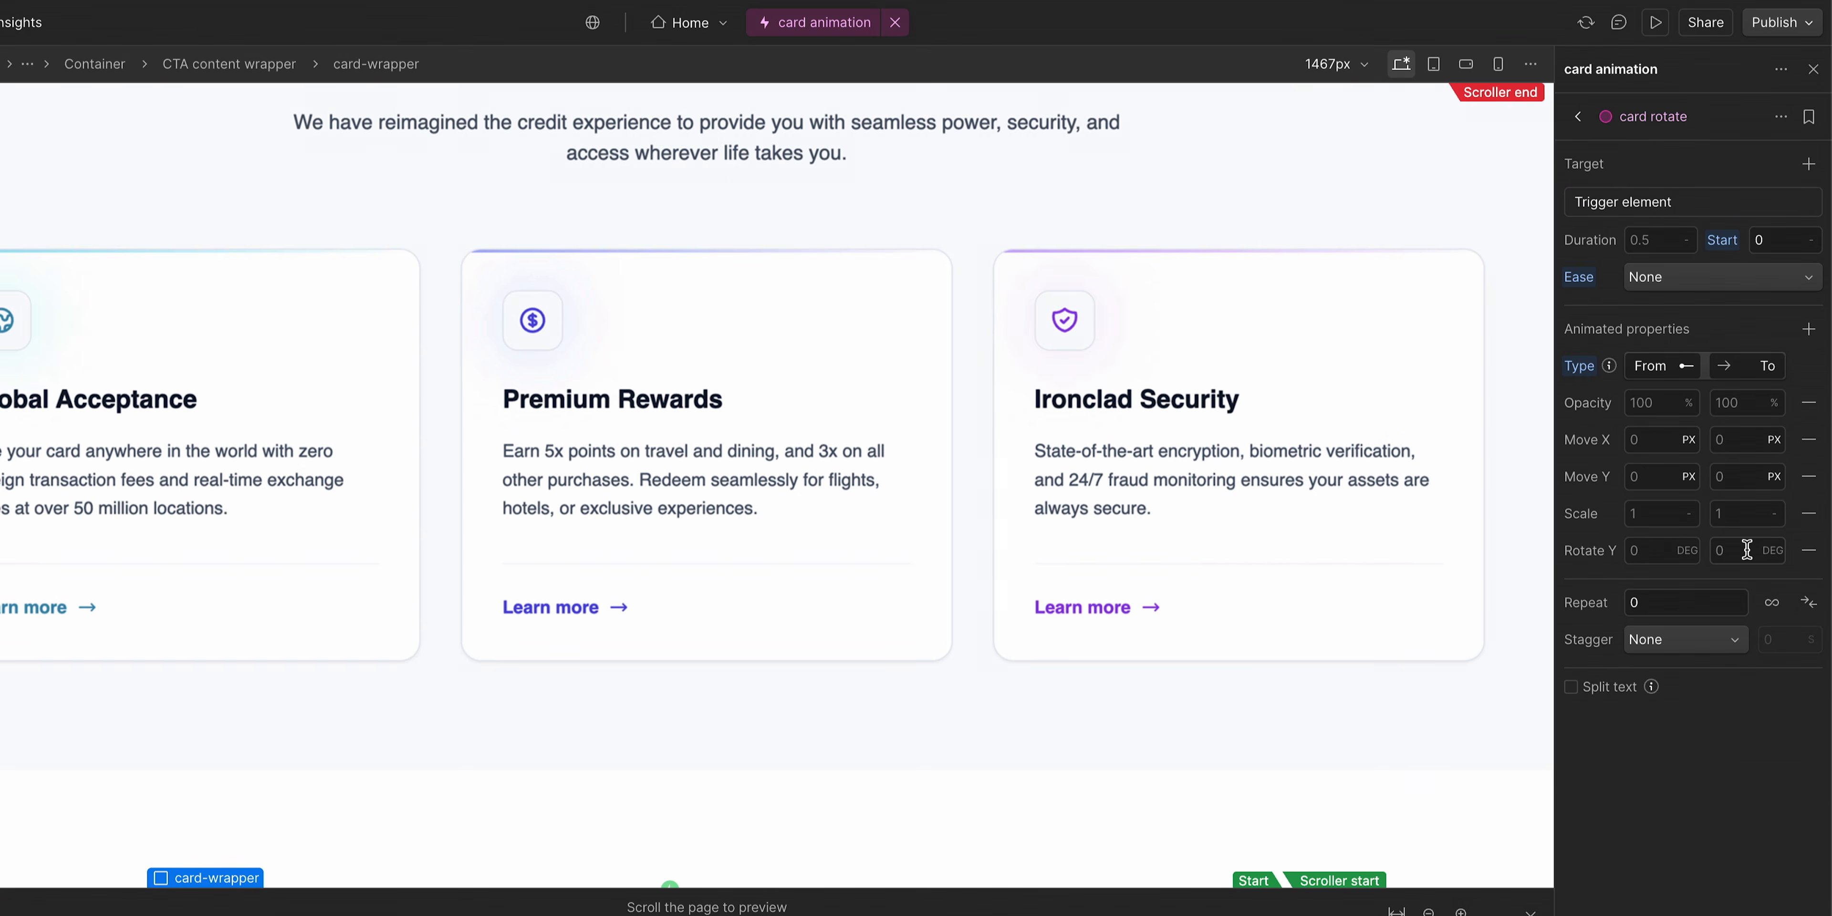
- Set the starting Rotate Y value to -35 degrees and preview the rotation by scrolling the page
scroll(1274, 610, "down", 3)
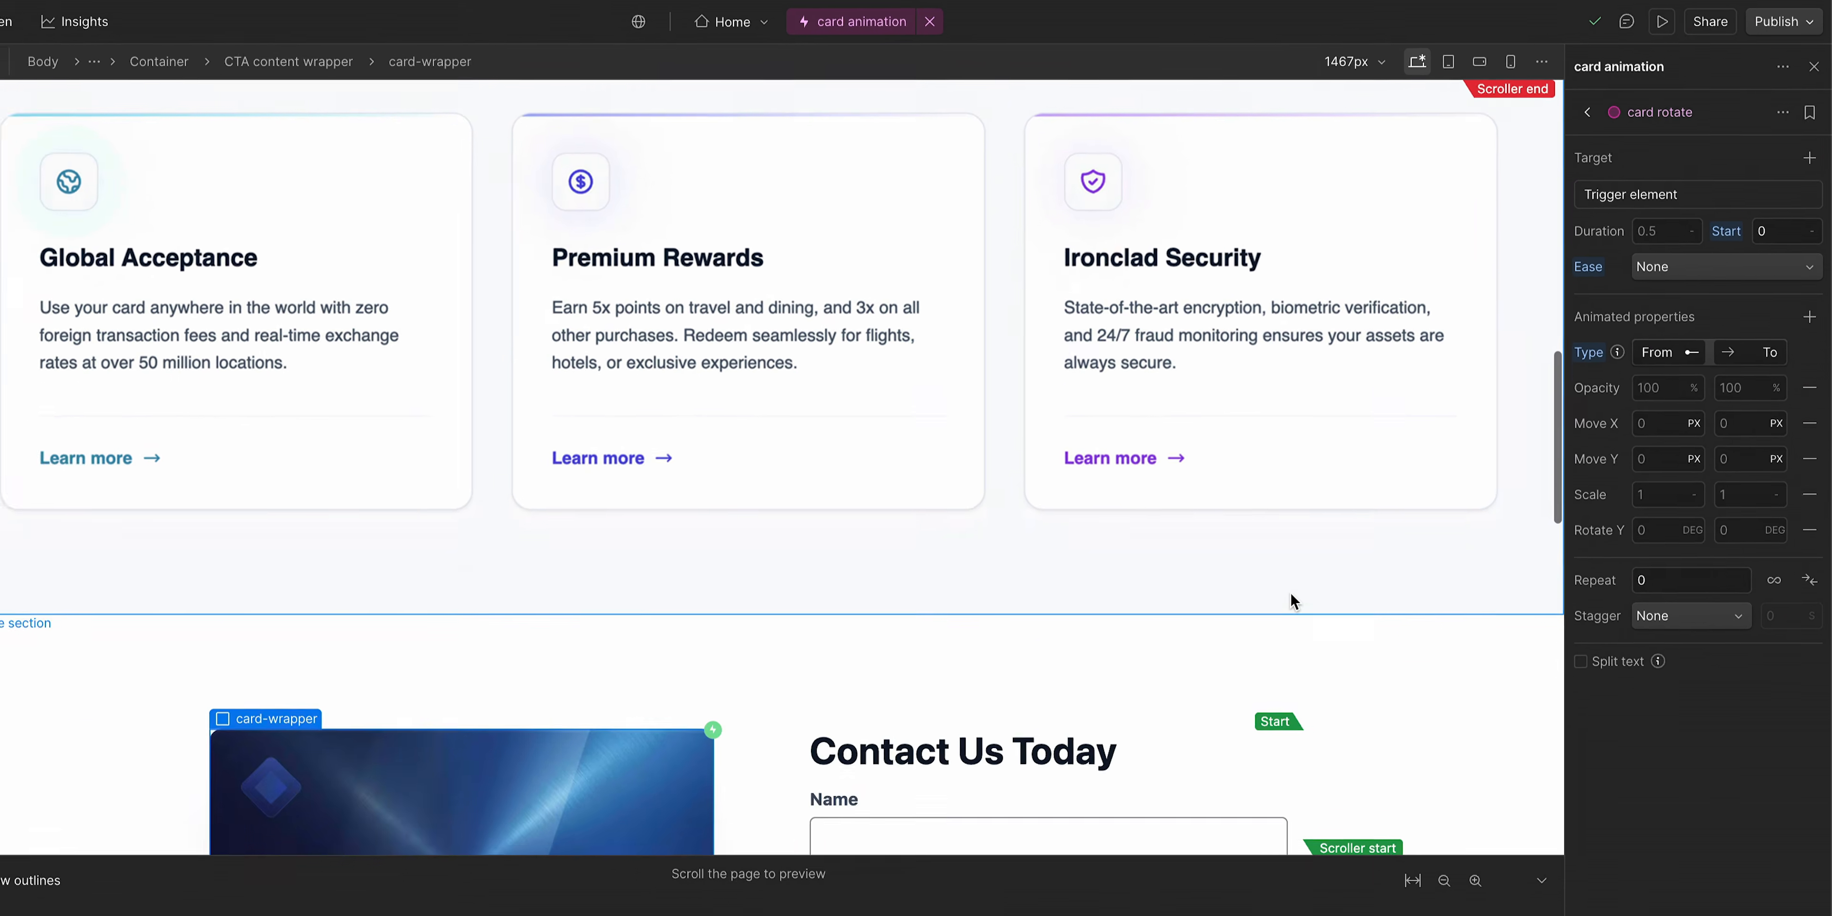
scroll(1291, 600, "down", 5)
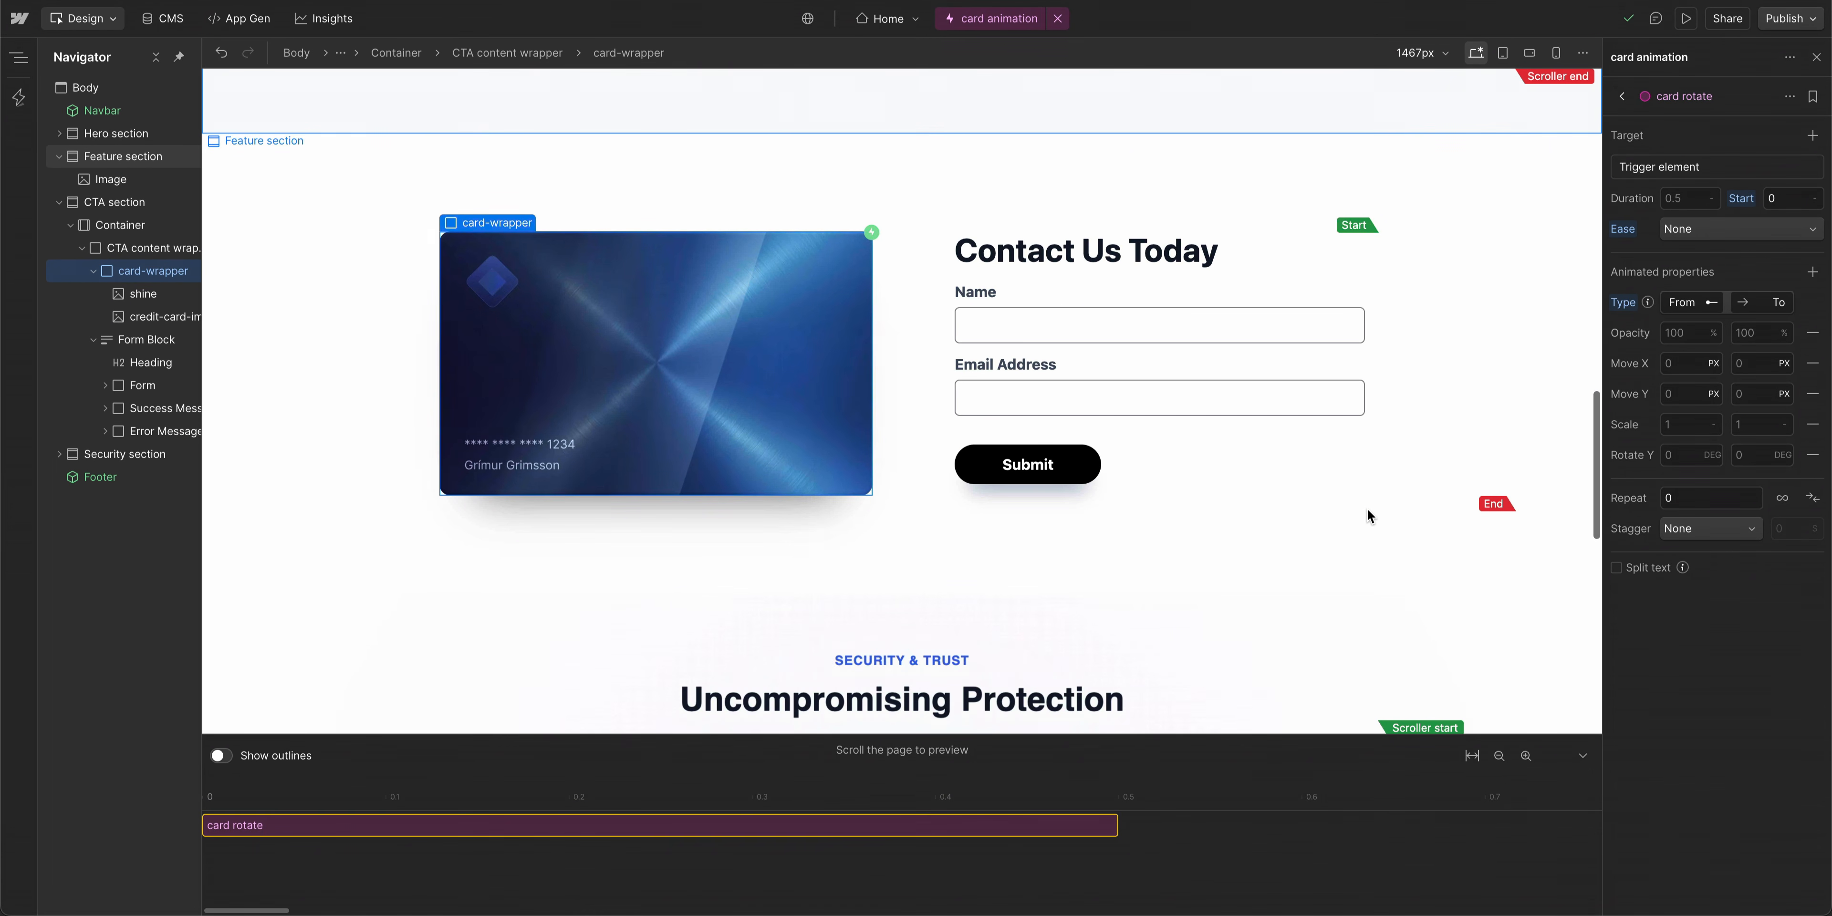
scroll(1368, 516, "up", 1)
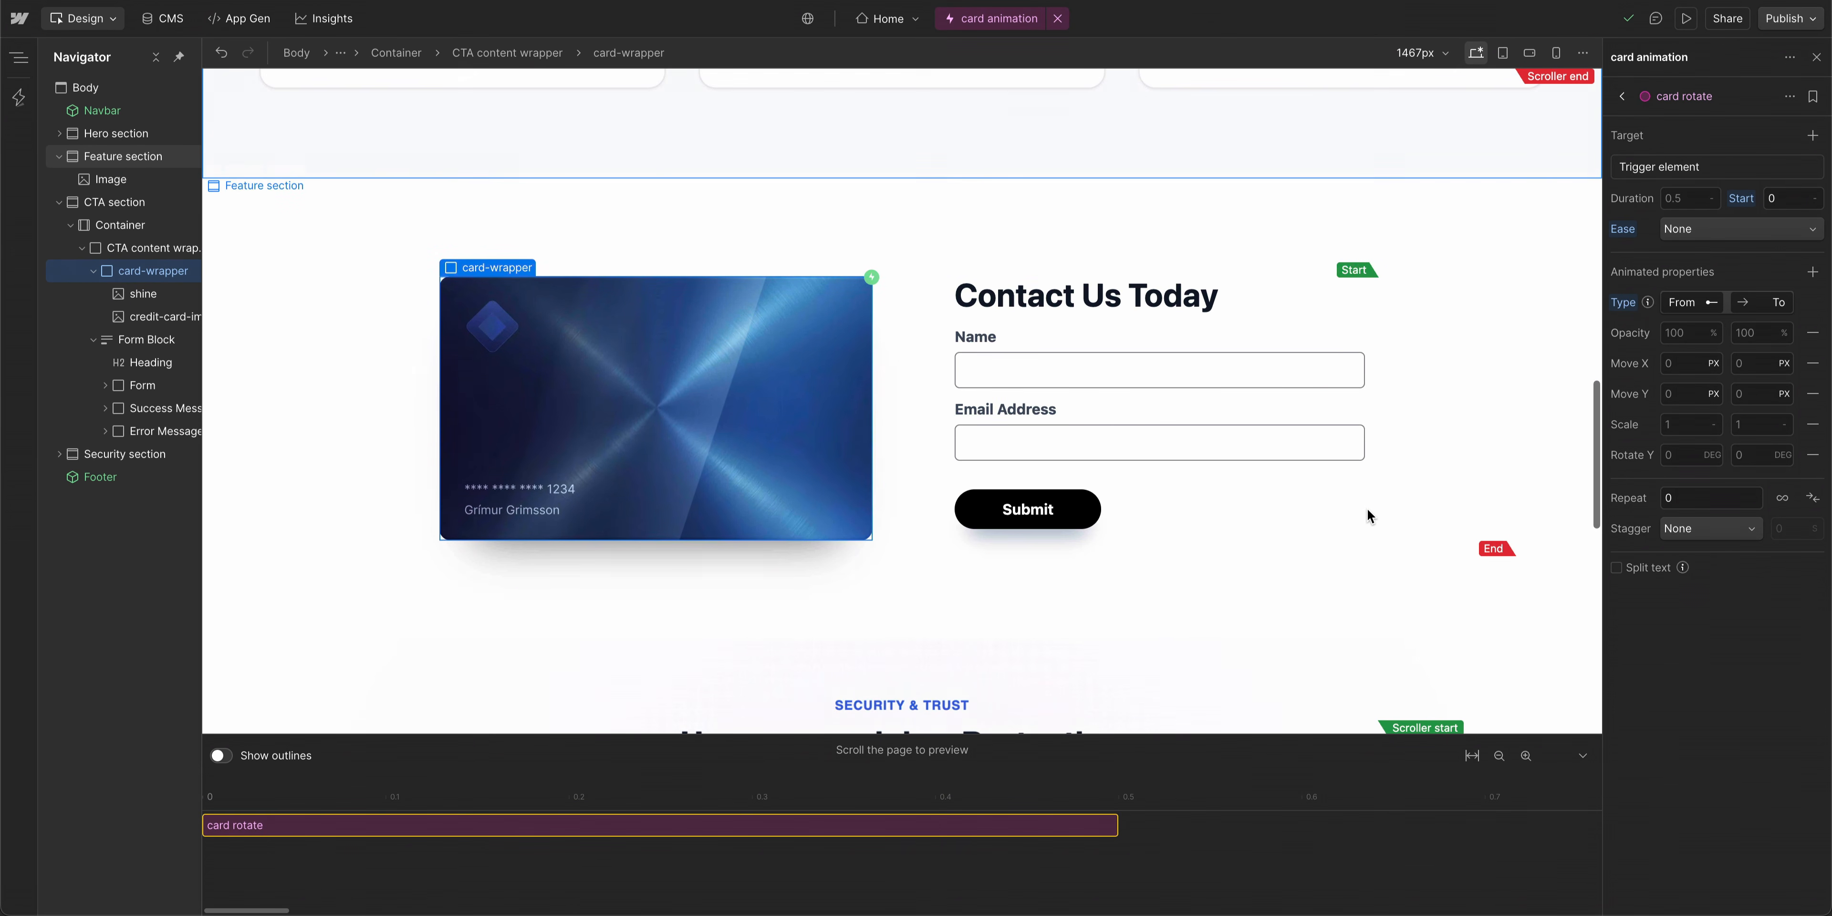
left_click(1671, 455)
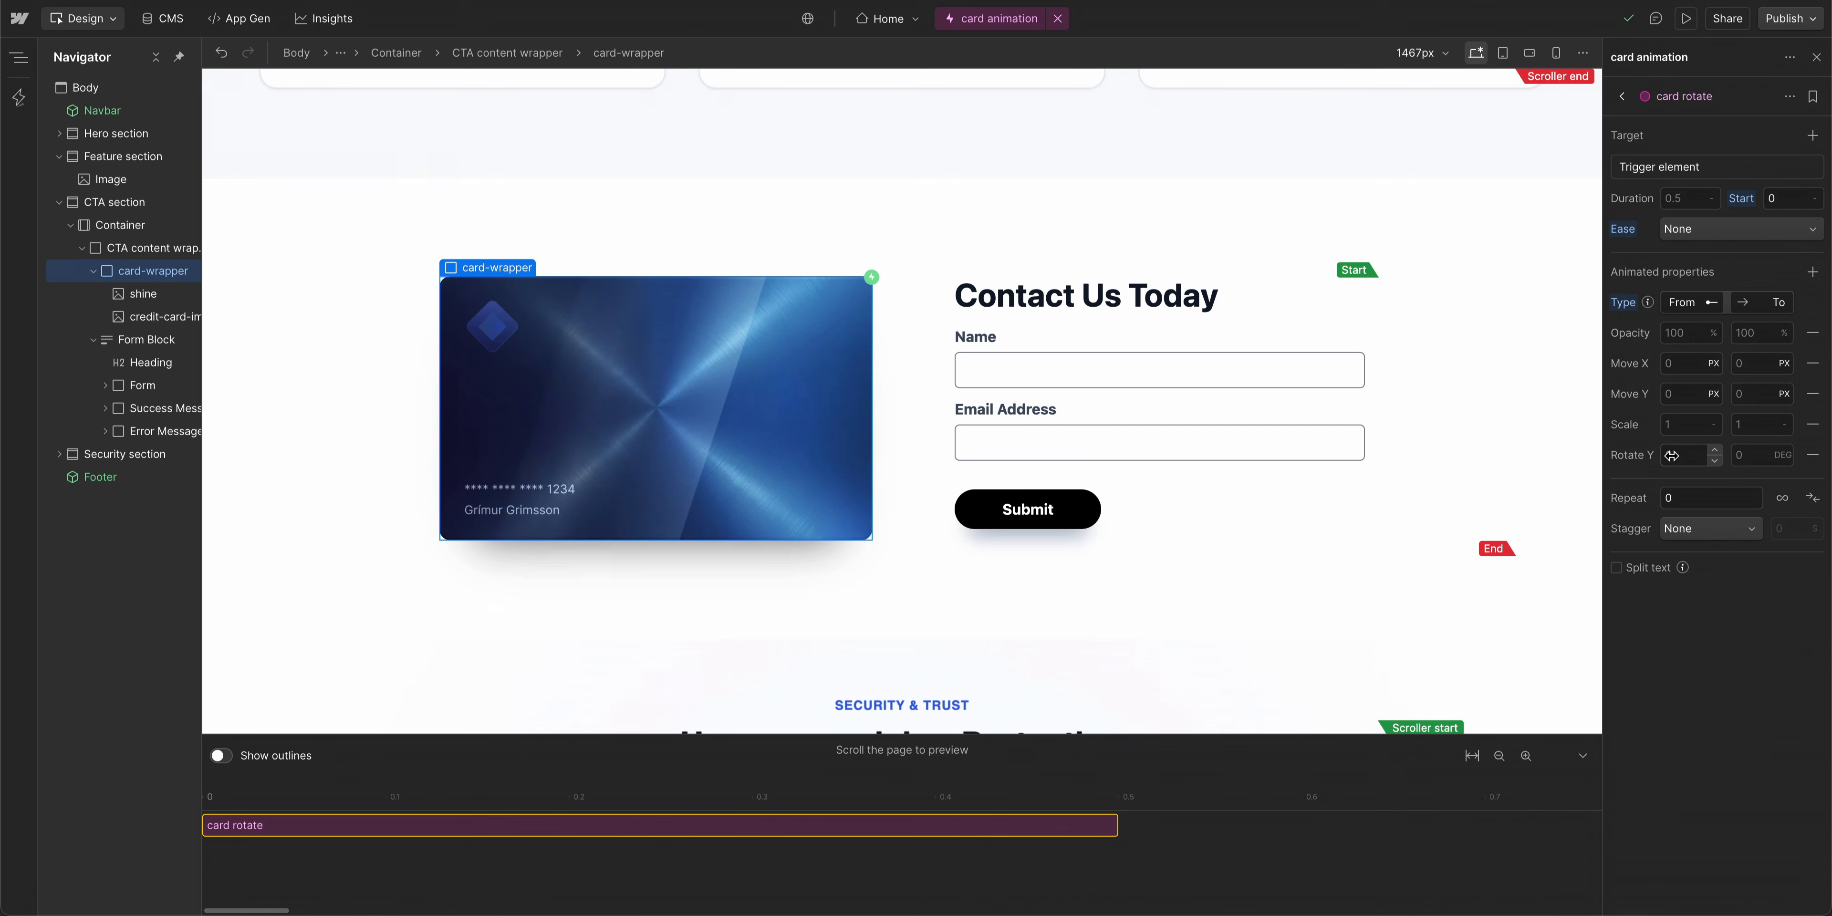
left_click_drag(1629, 453, 1632, 455)
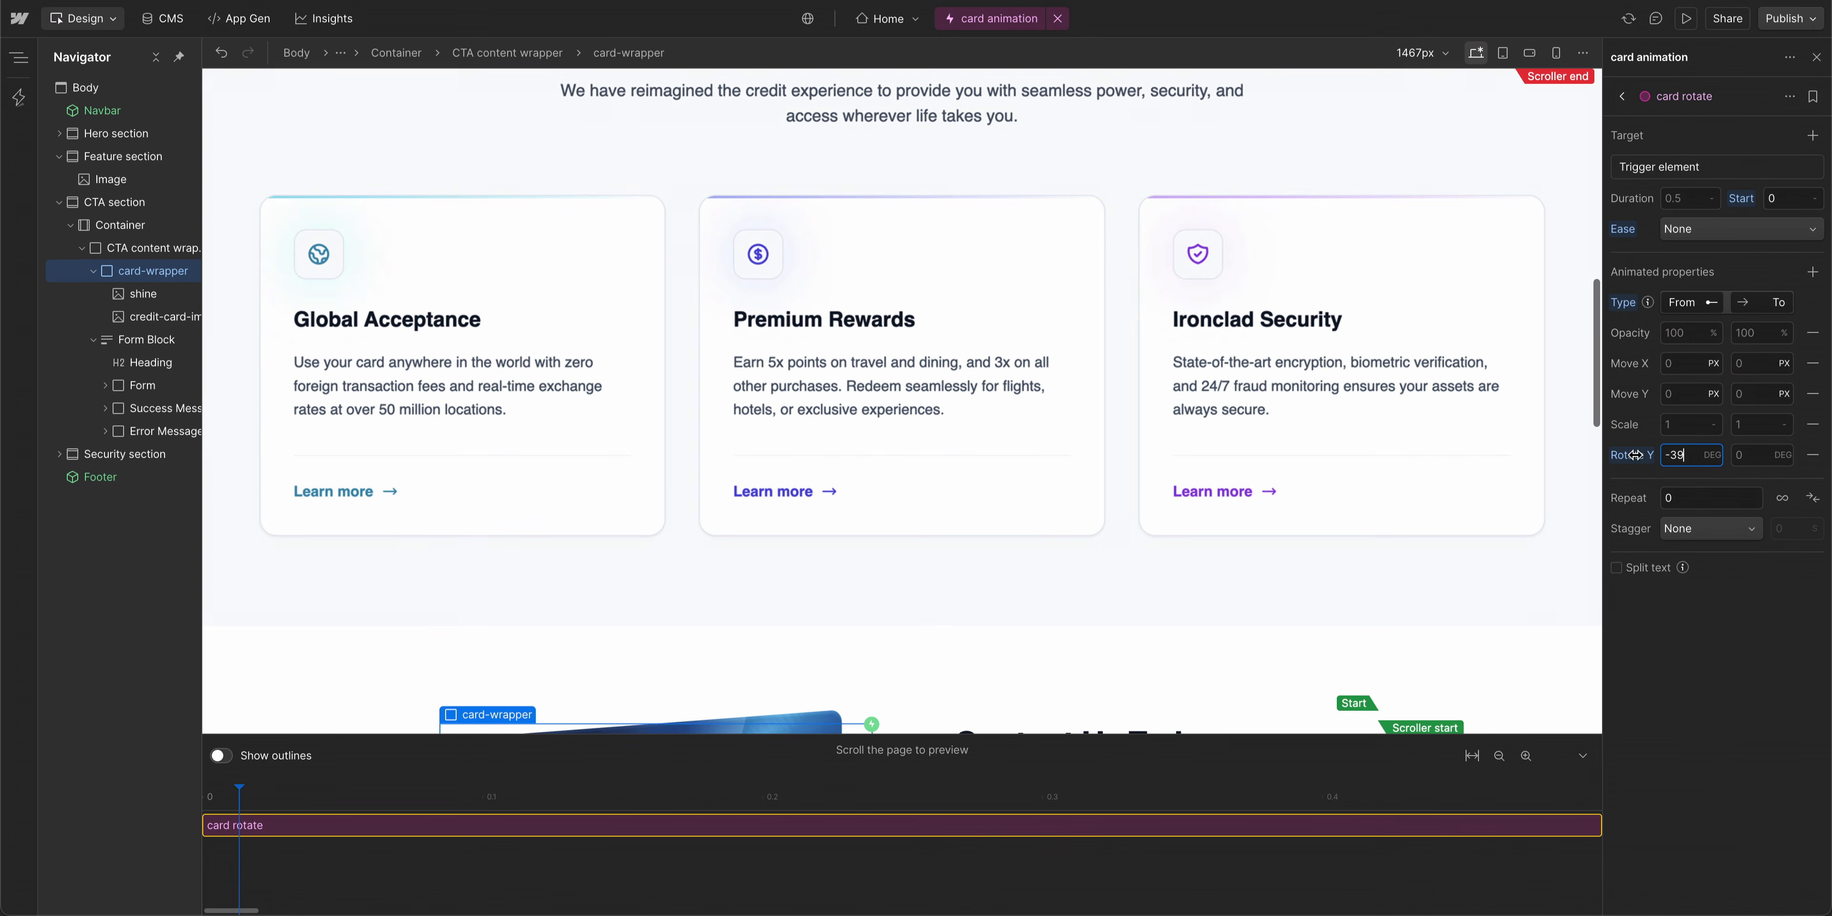
left_click_drag(1636, 455, 1636, 455)
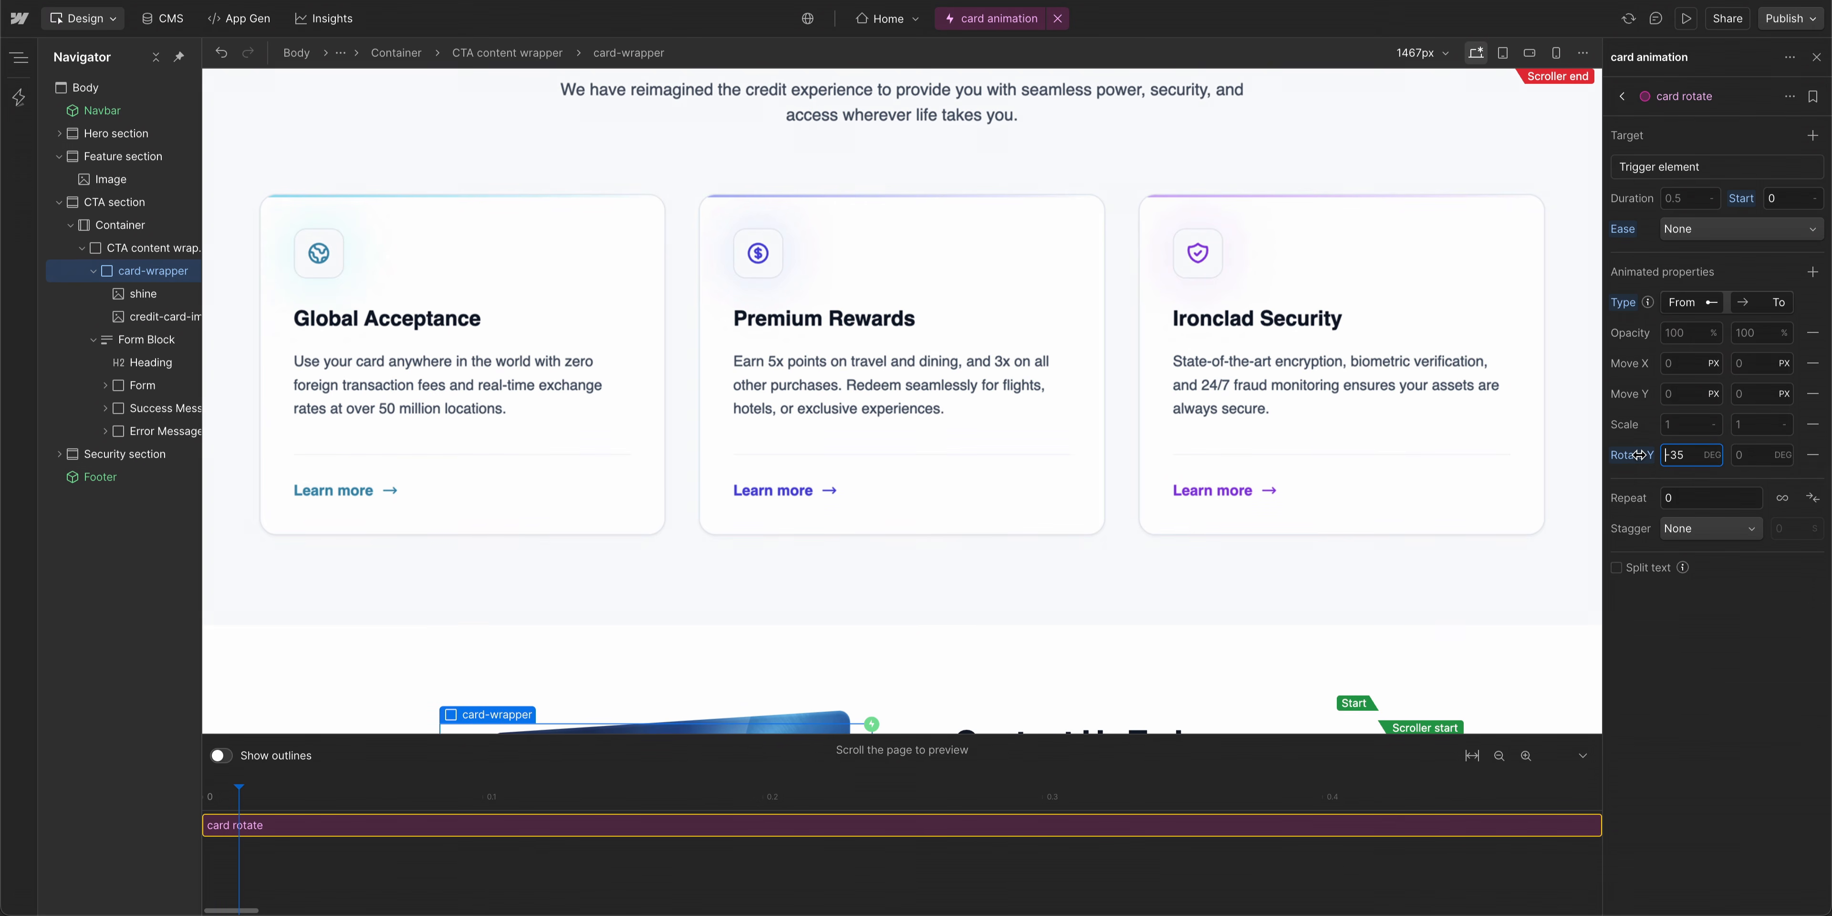
scroll(1227, 605, "down", 5)
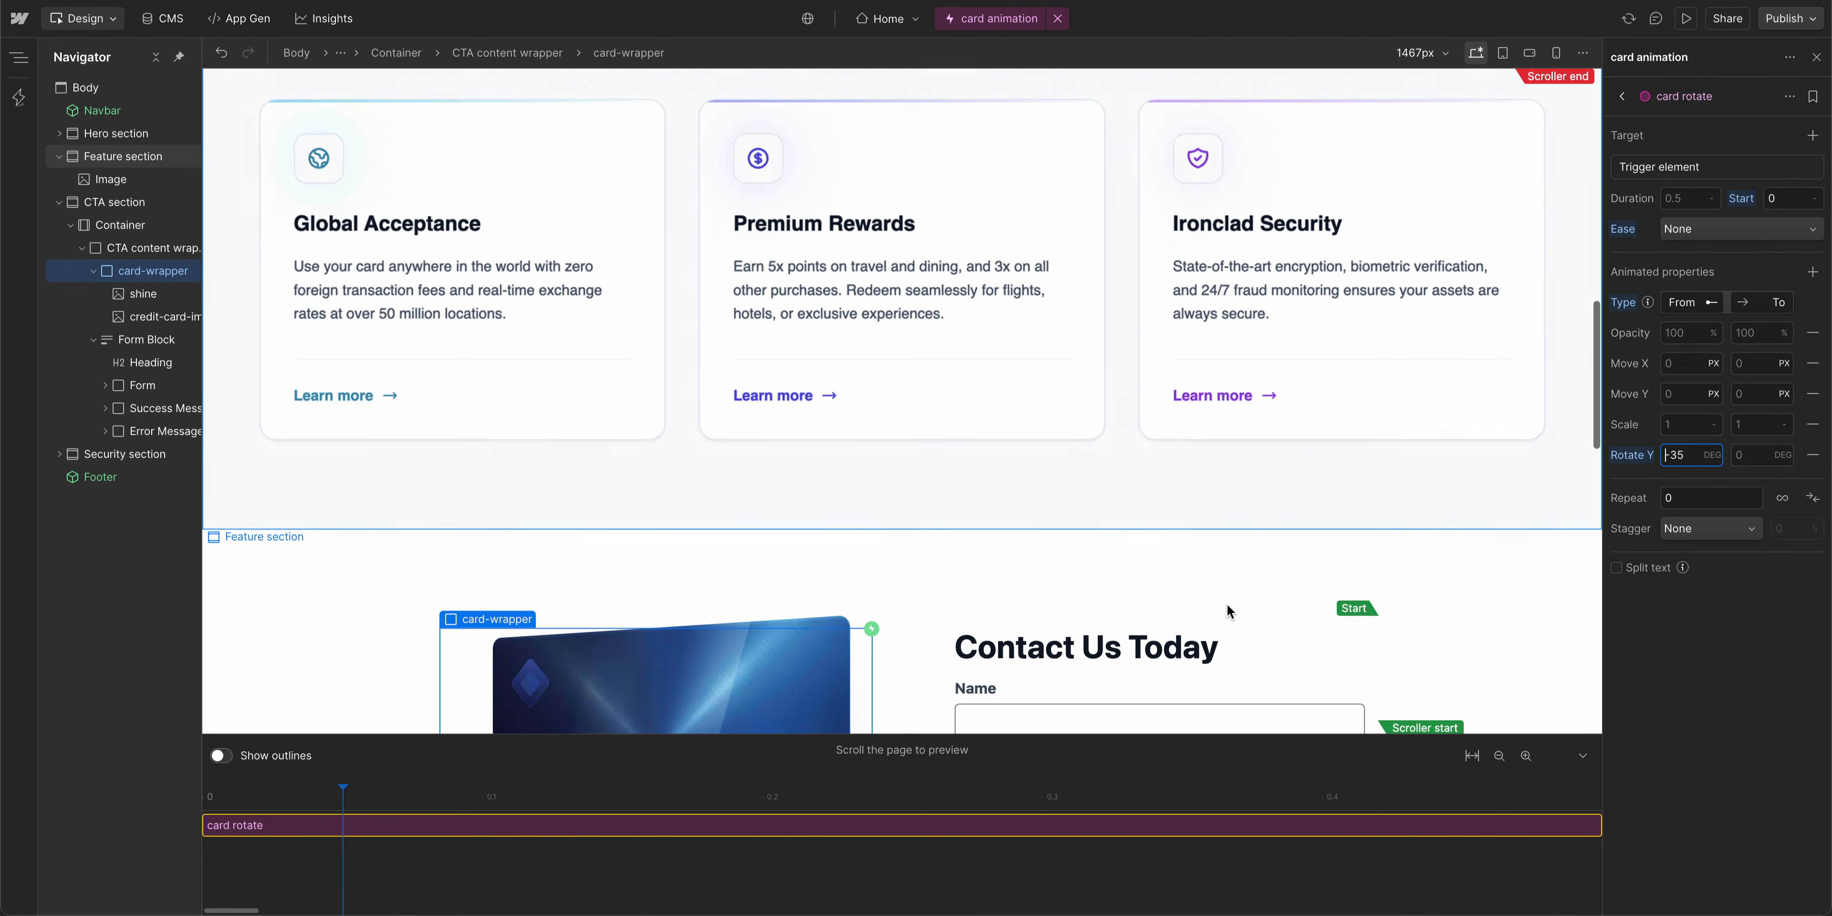
scroll(1227, 605, "down", 5)
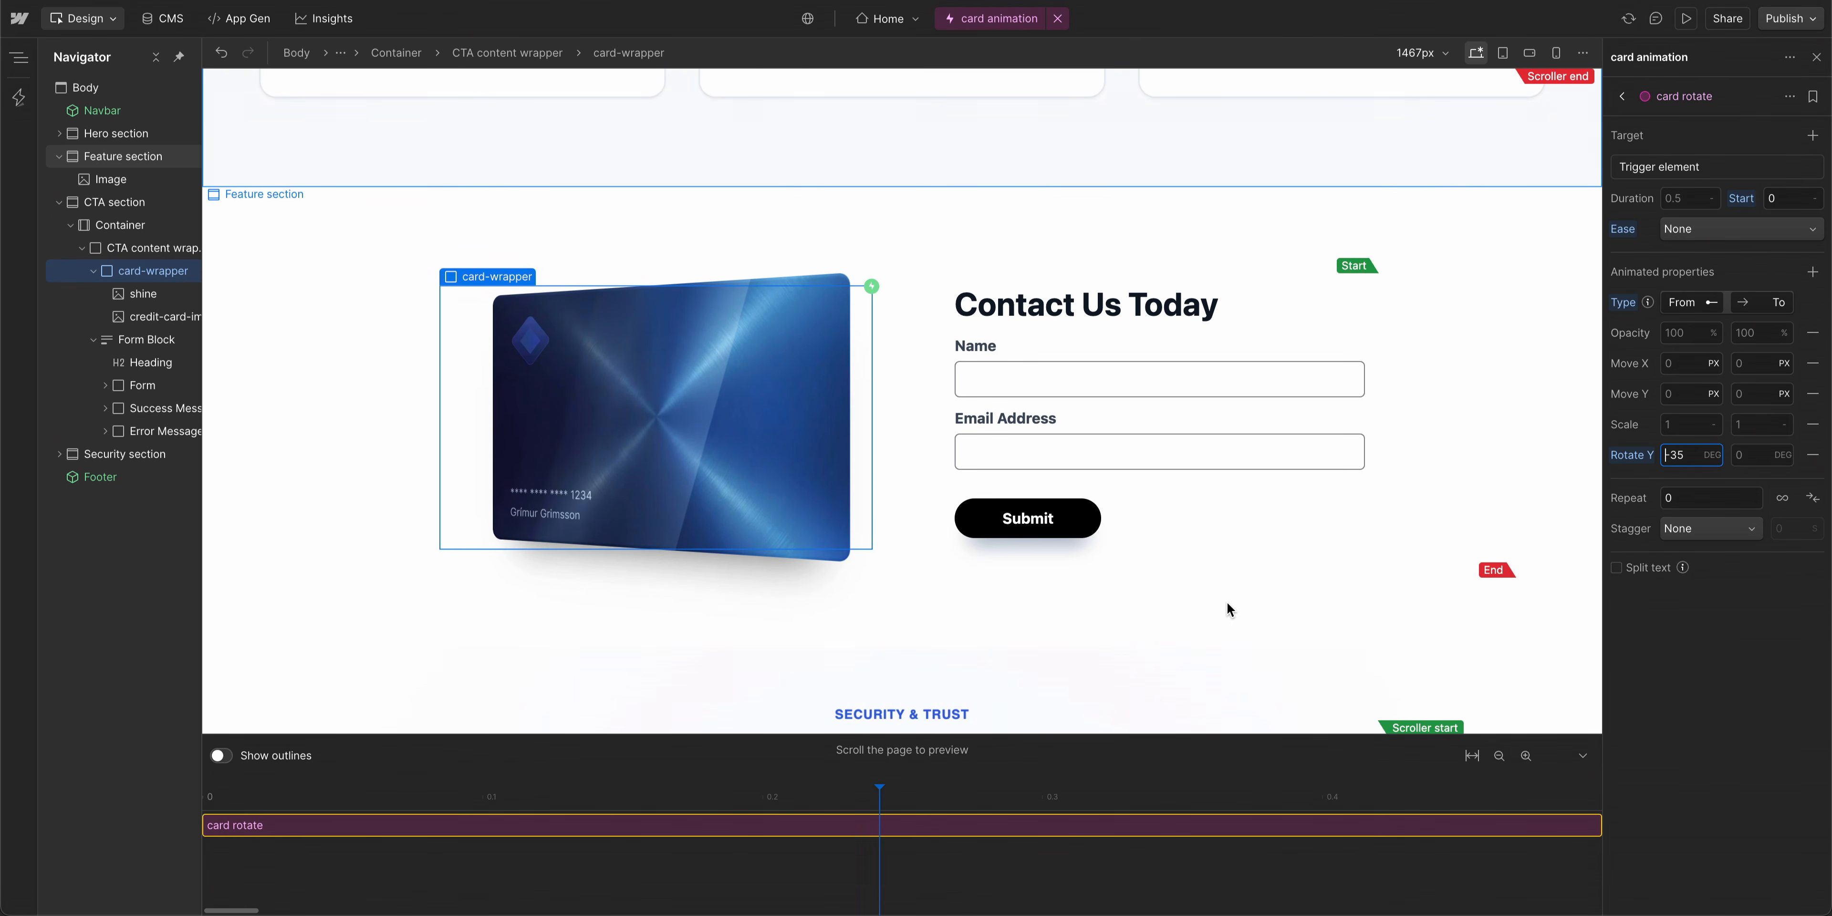
- Set the ending Rotate Y value to 35 degrees and preview the card rotation by scrolling the page
scroll(1227, 605, "up", 9)
scroll(1229, 603, "up", 4)
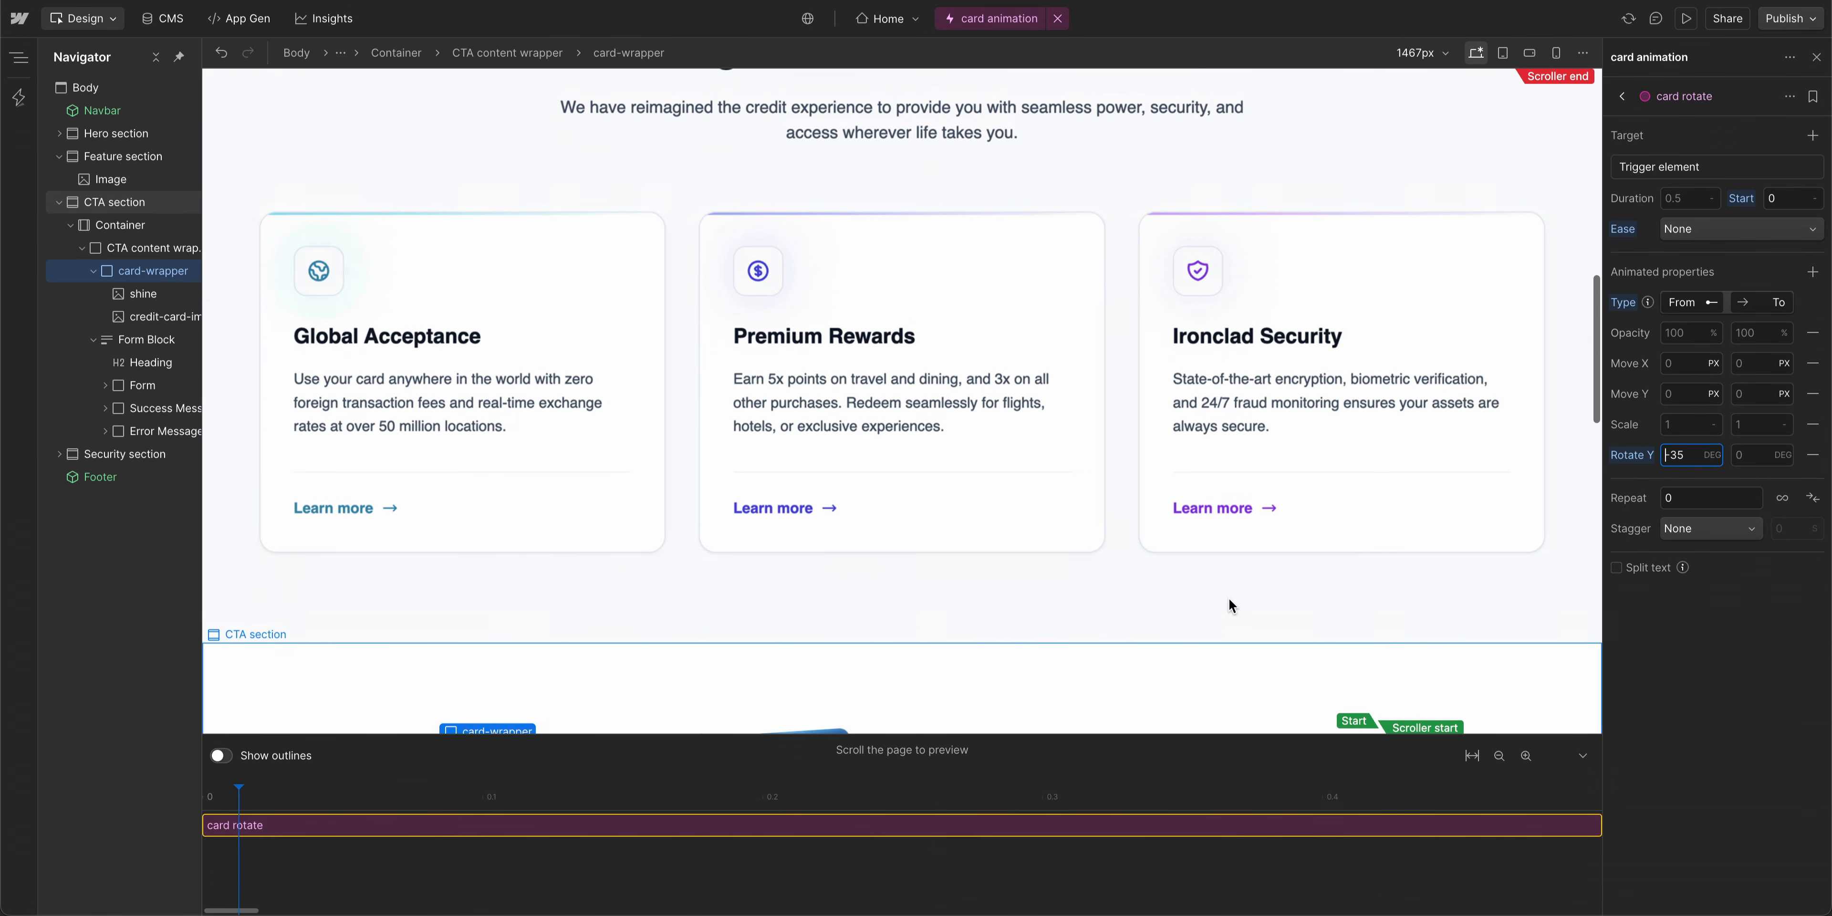
scroll(1228, 603, "down", 7)
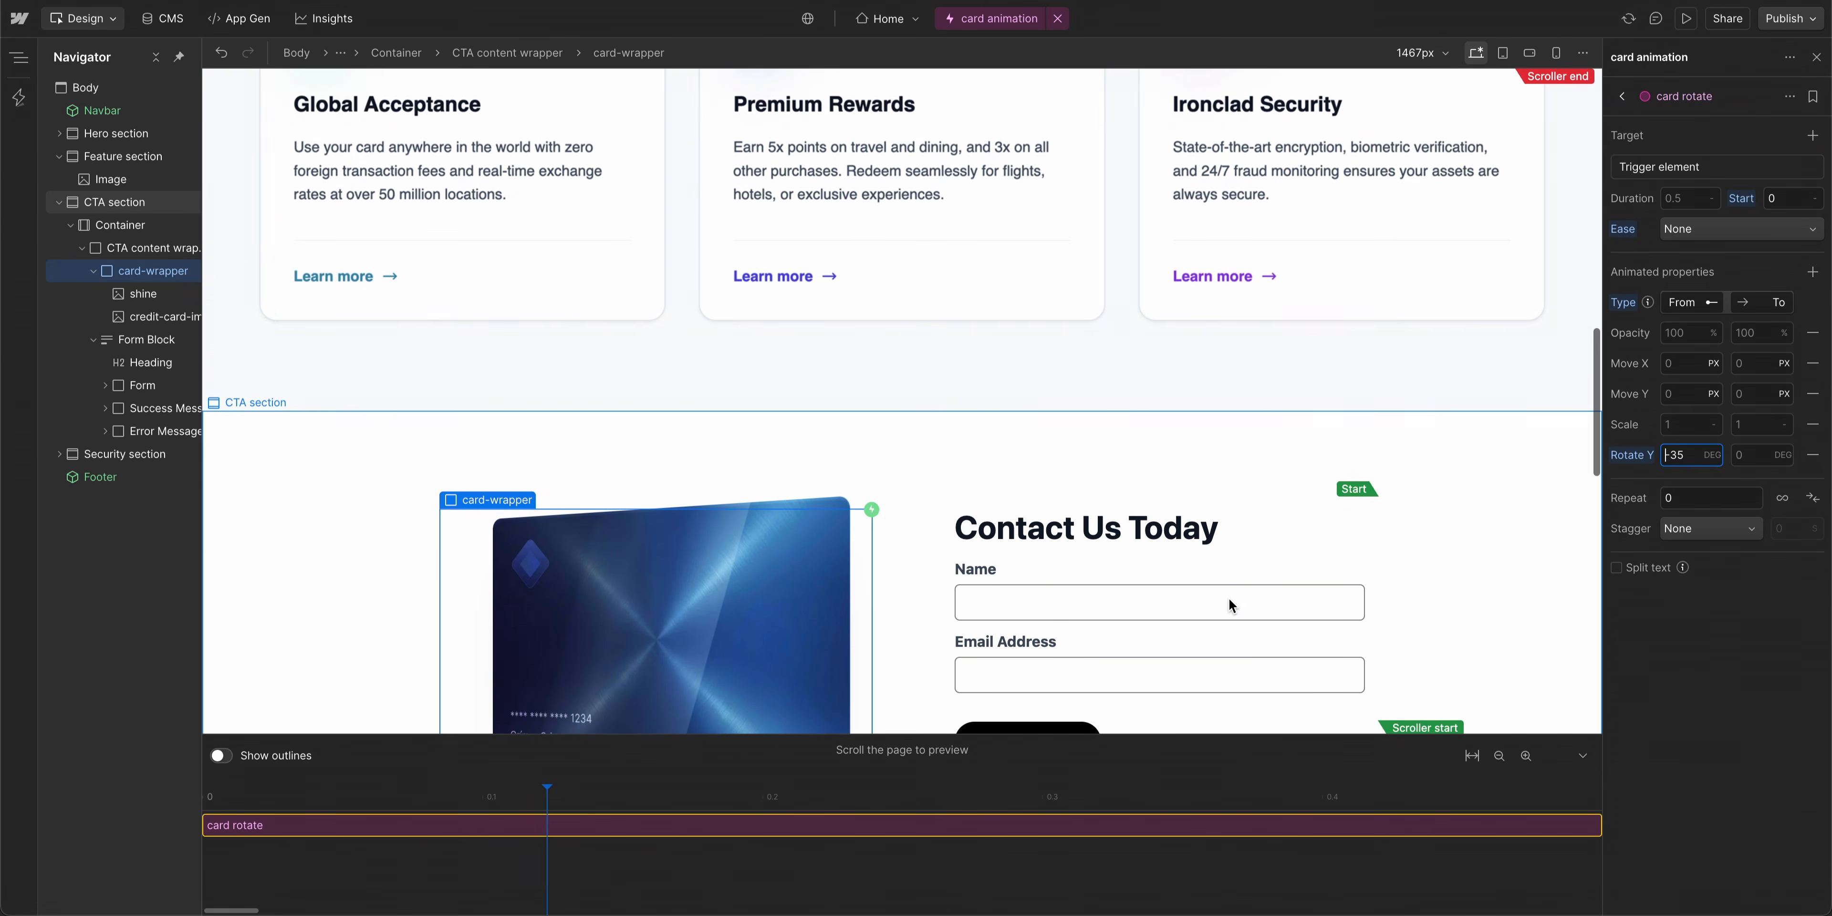
scroll(1229, 605, "down", 7)
scroll(1229, 604, "down", 5)
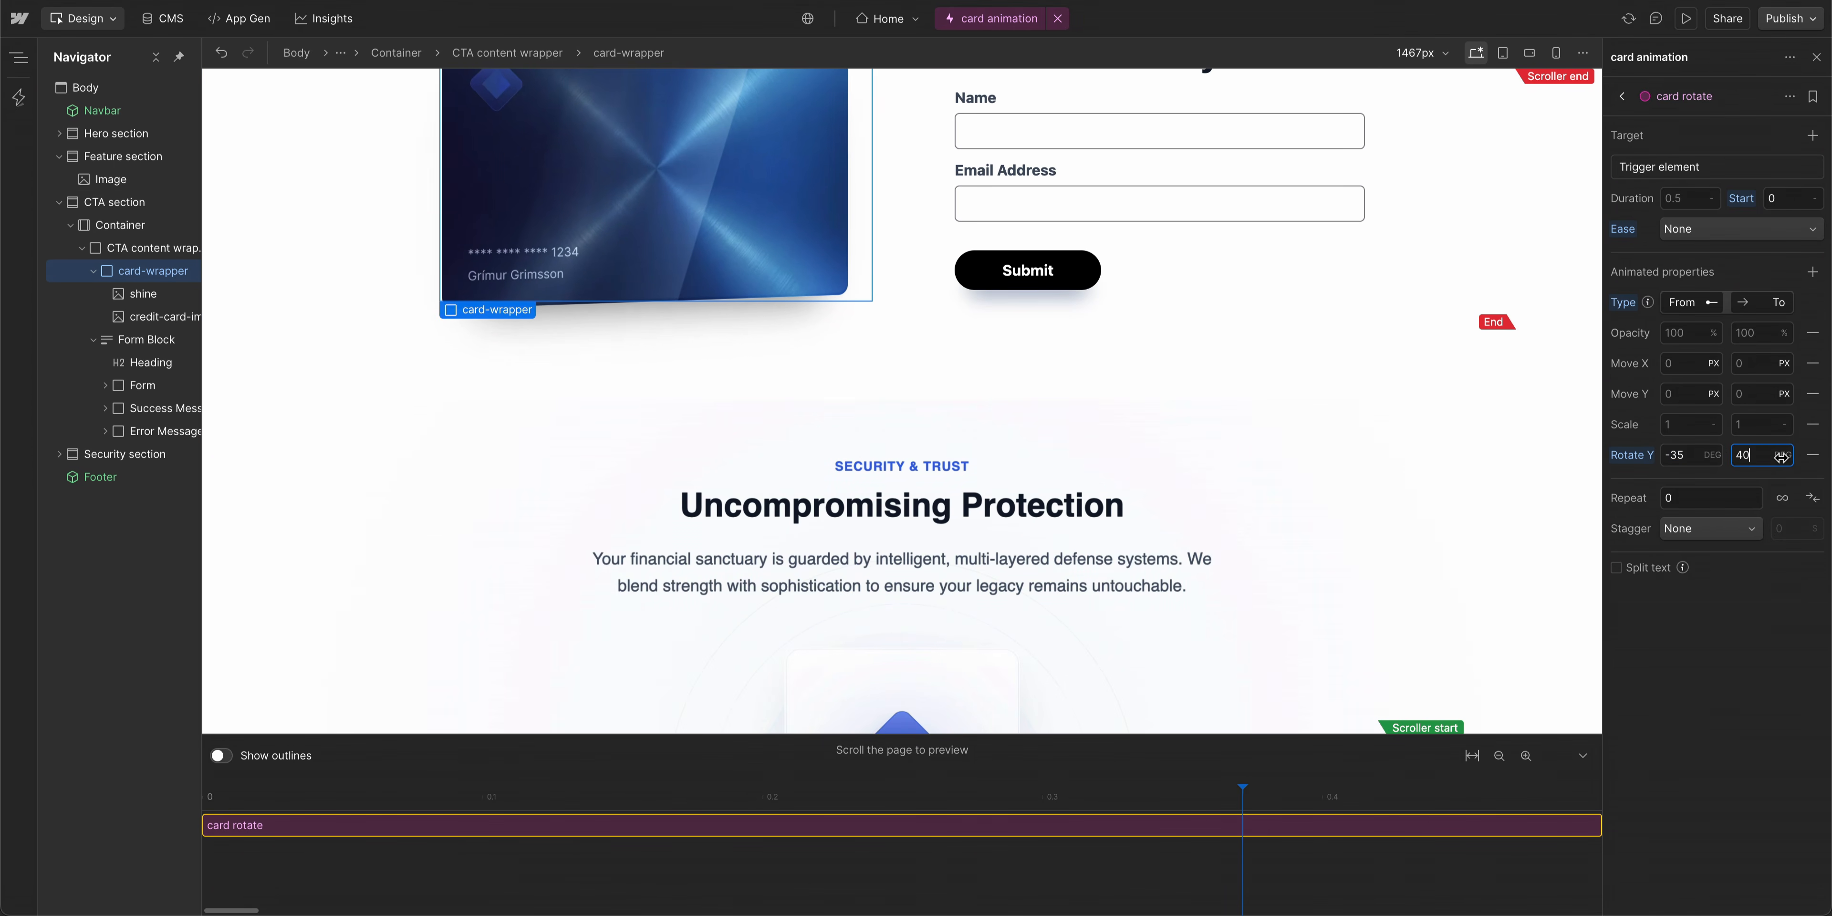
scroll(1242, 425, "down", 4)
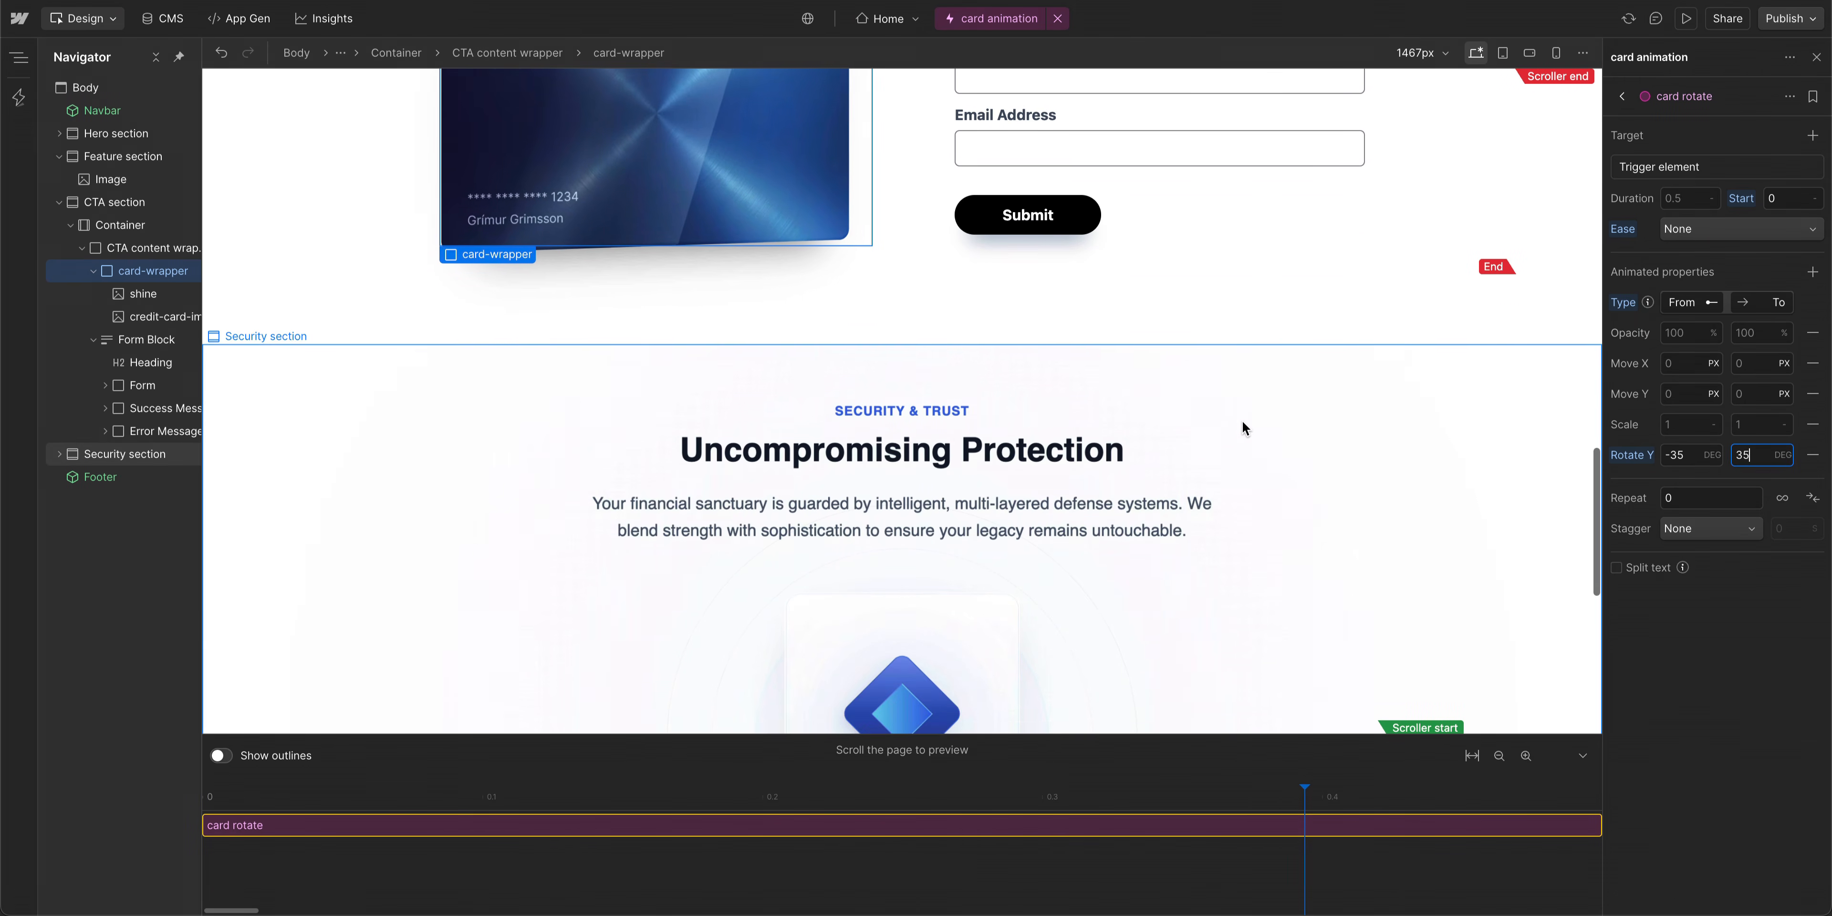
scroll(1243, 425, "up", 11)
scroll(1242, 425, "up", 6)
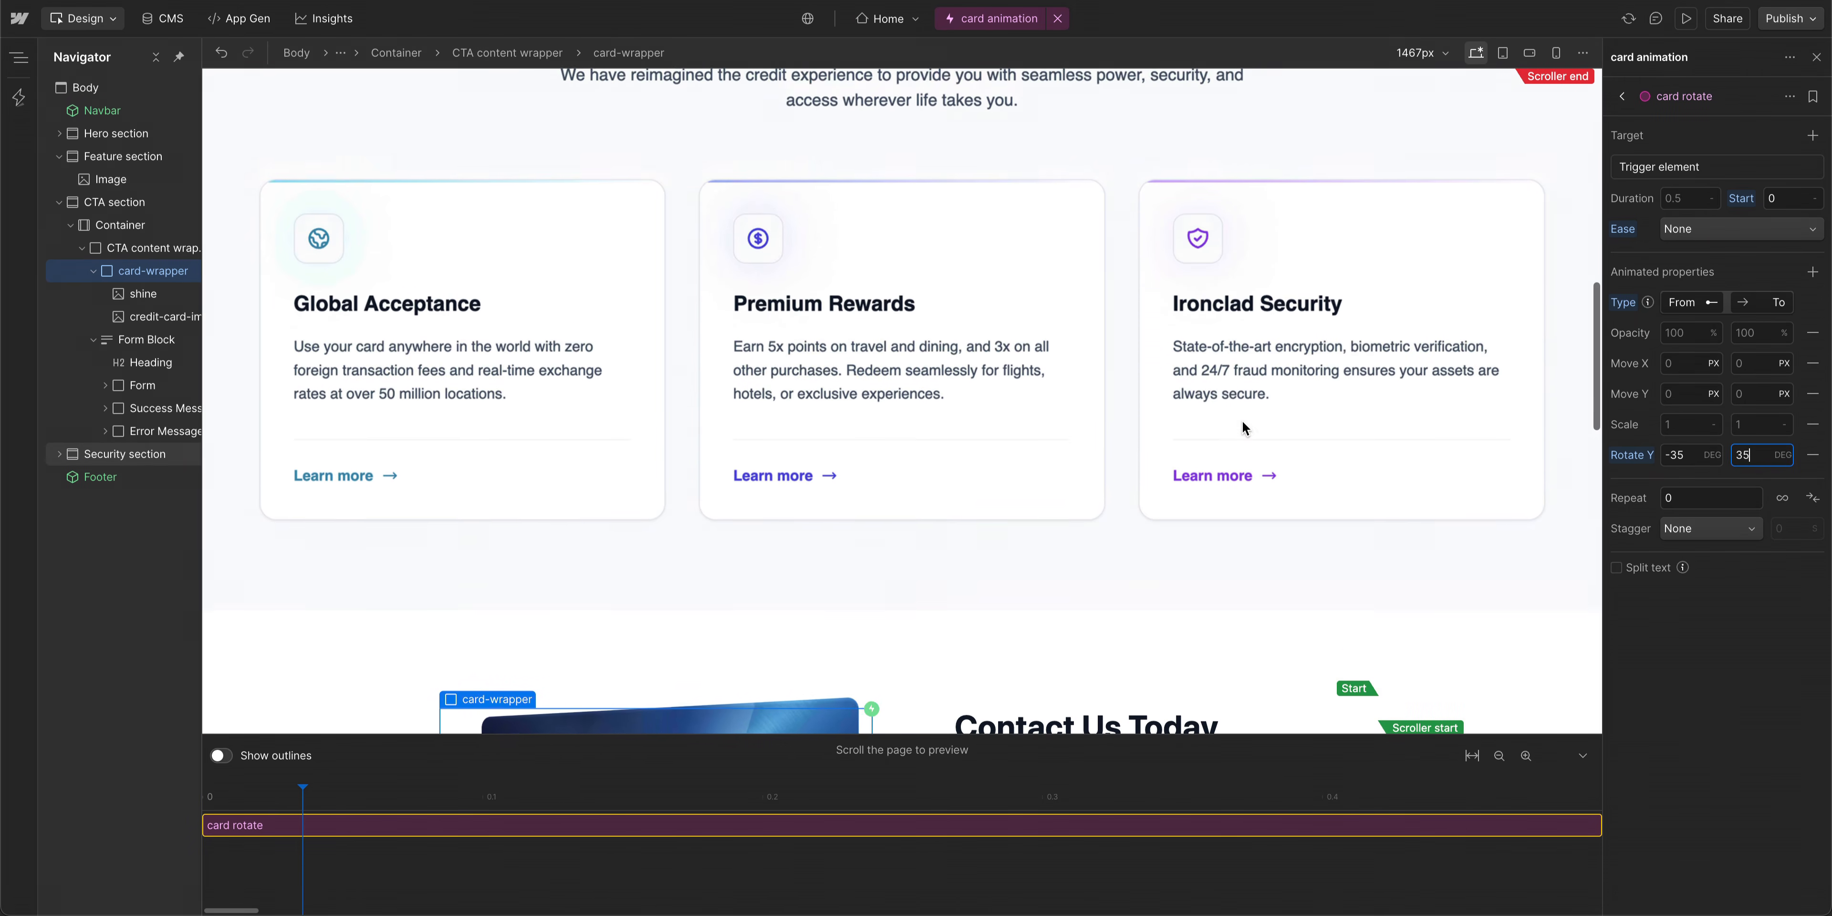
scroll(1243, 424, "down", 14)
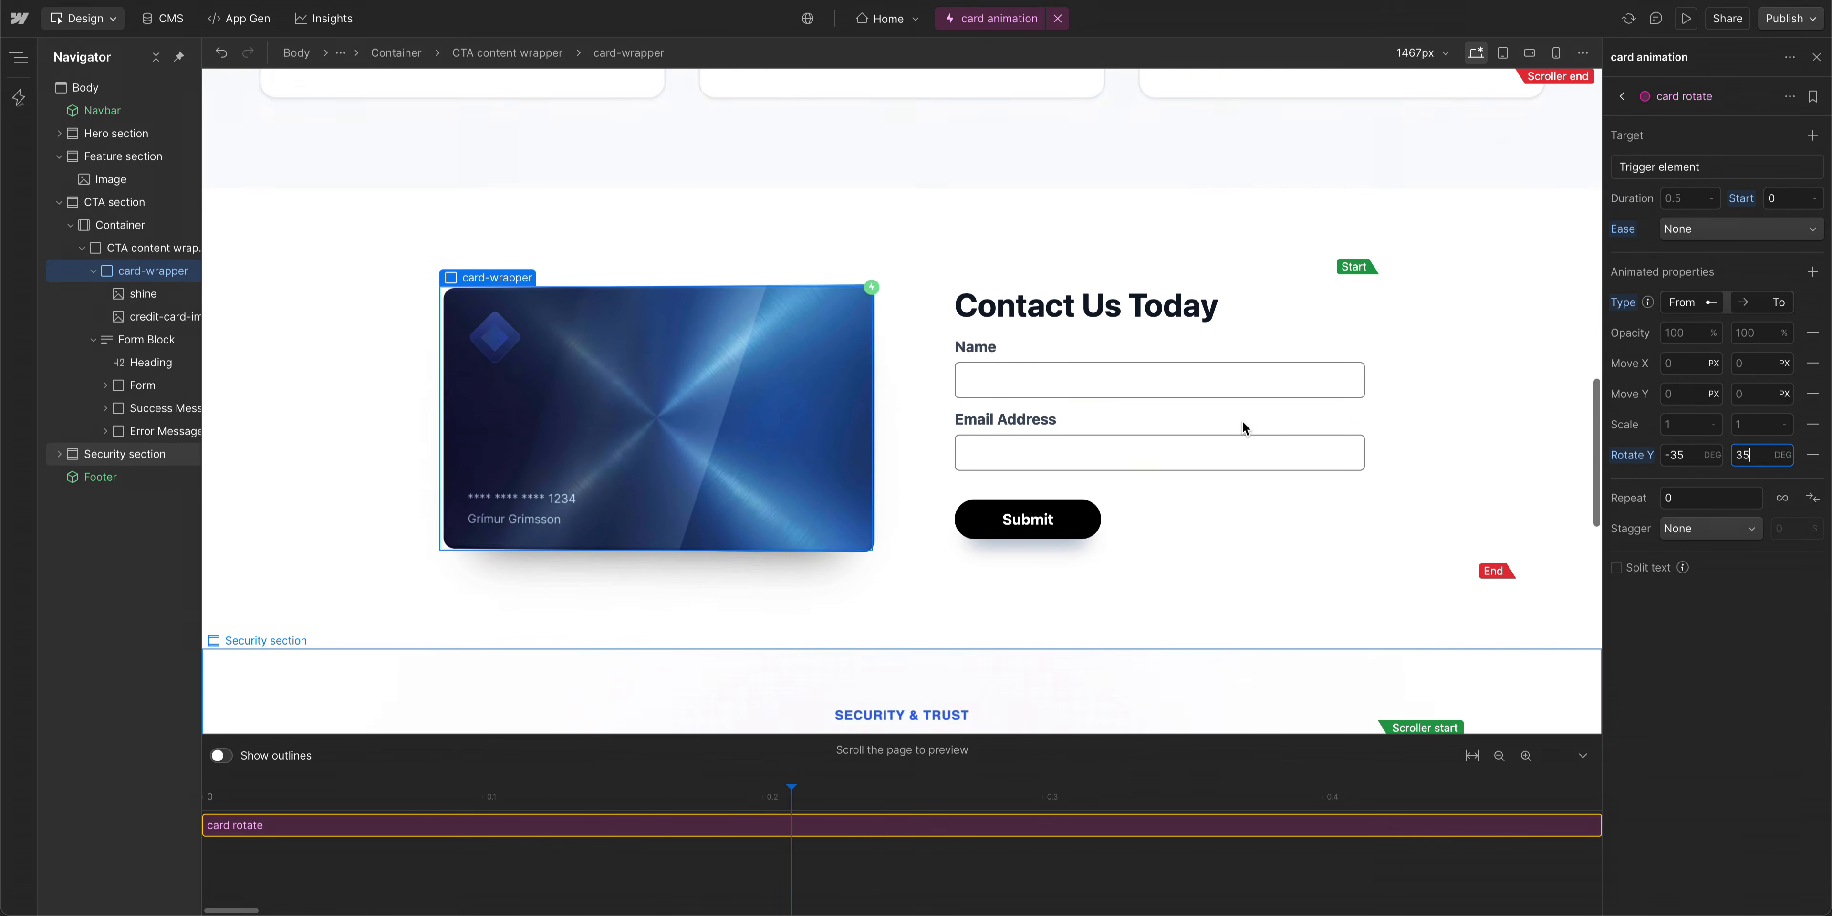
scroll(1242, 426, "down", 6)
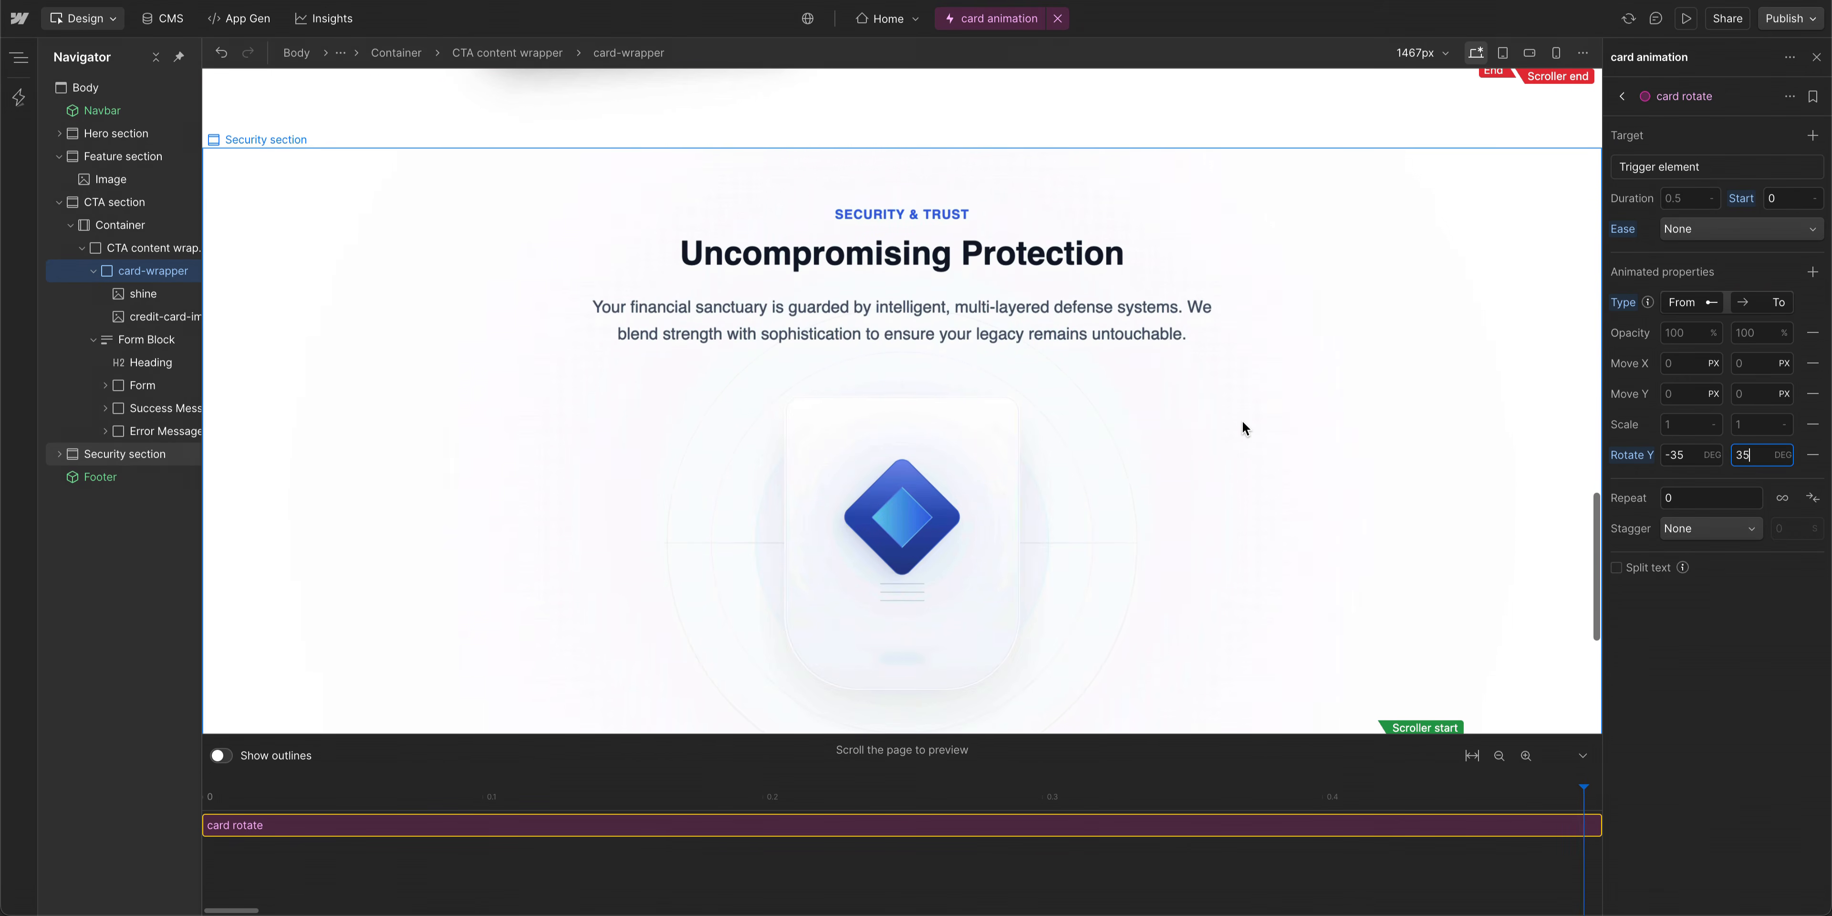
scroll(1242, 426, "up", 9)
scroll(1243, 426, "up", 18)
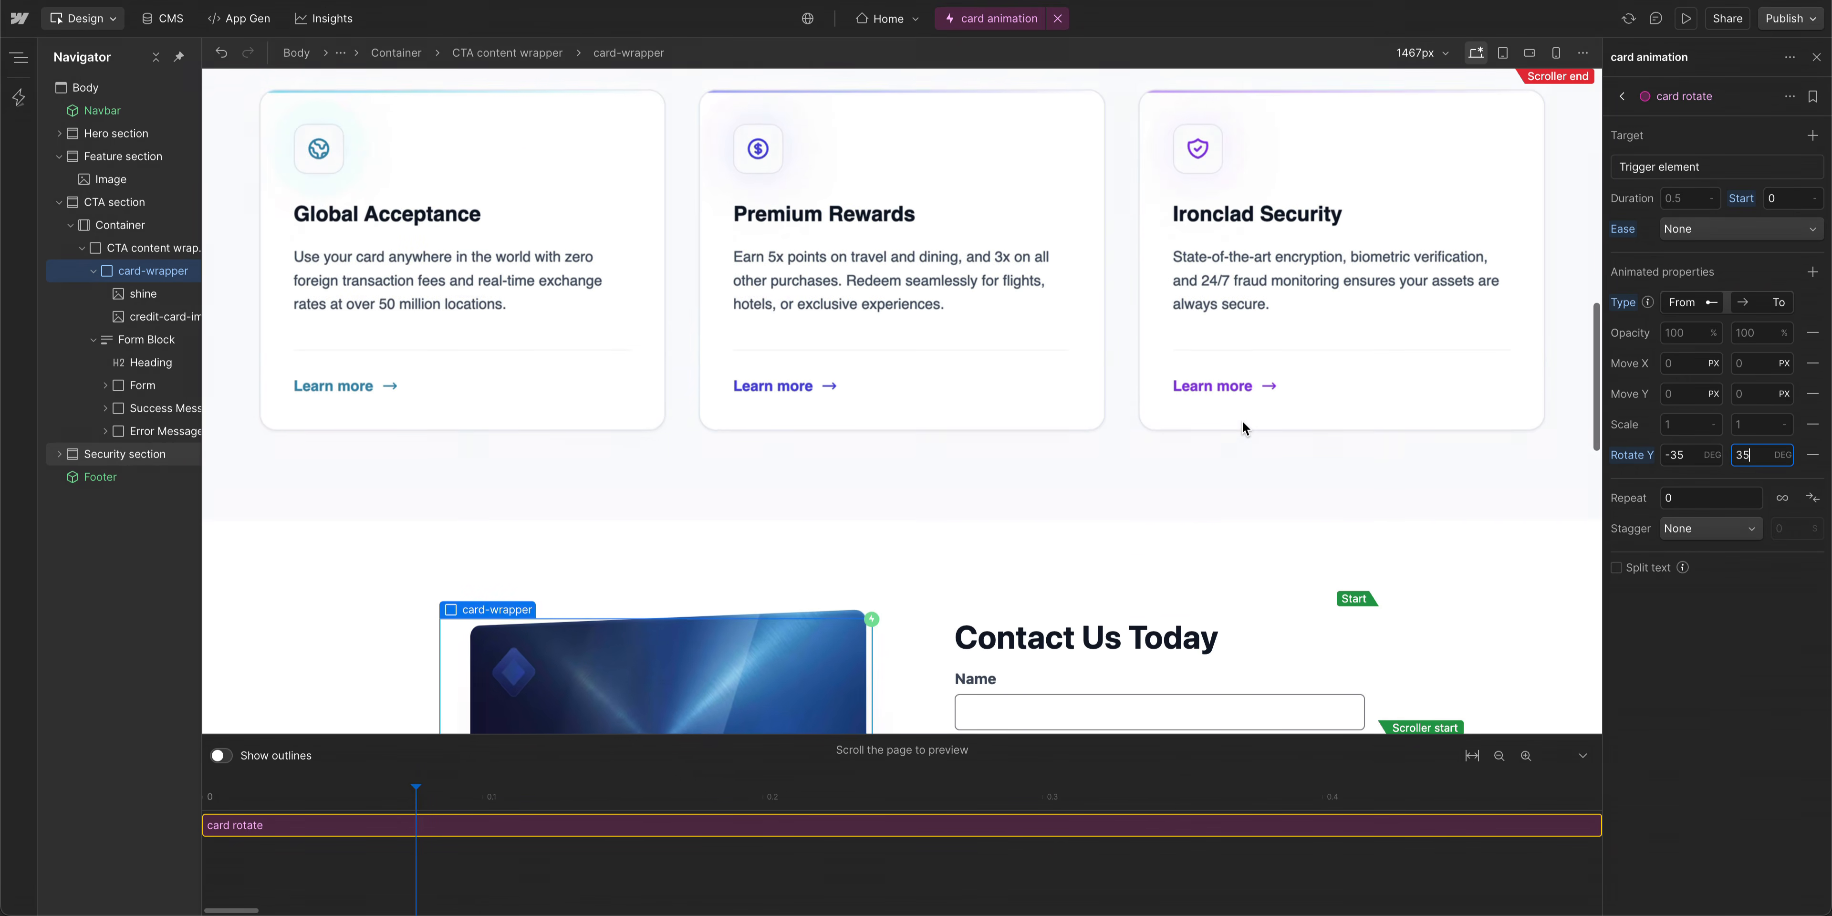
scroll(1242, 426, "down", 12)
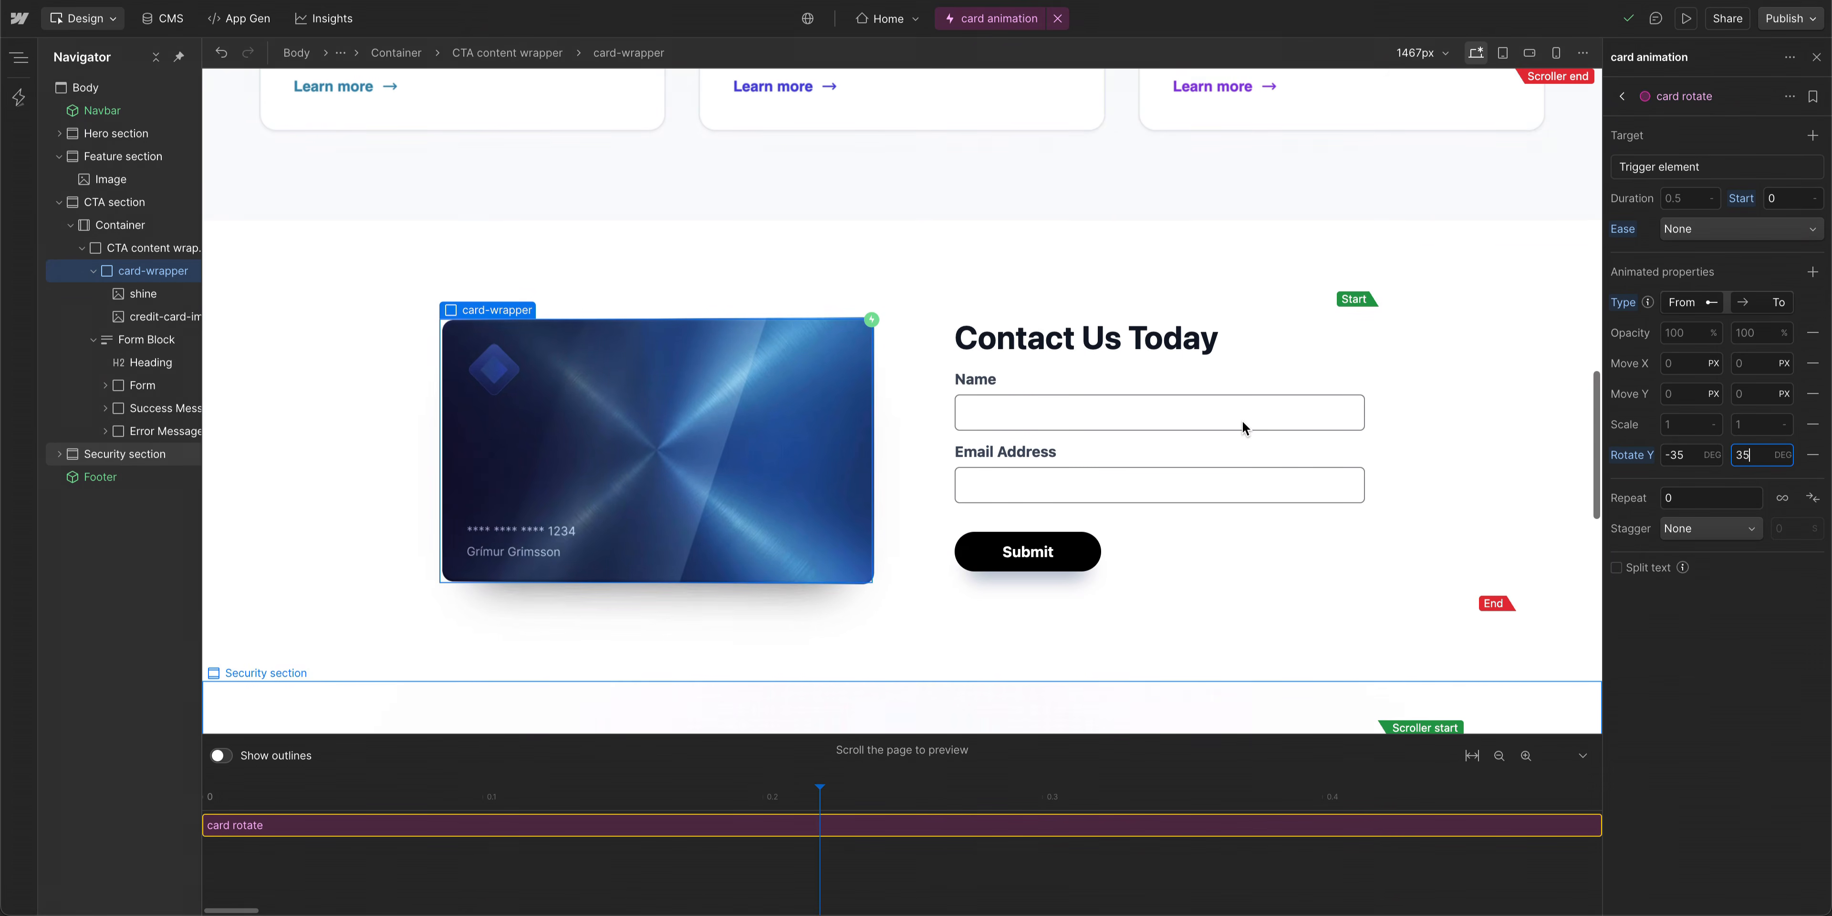
- Add a second custom animation action to the card animation interaction
left_click(1622, 96)
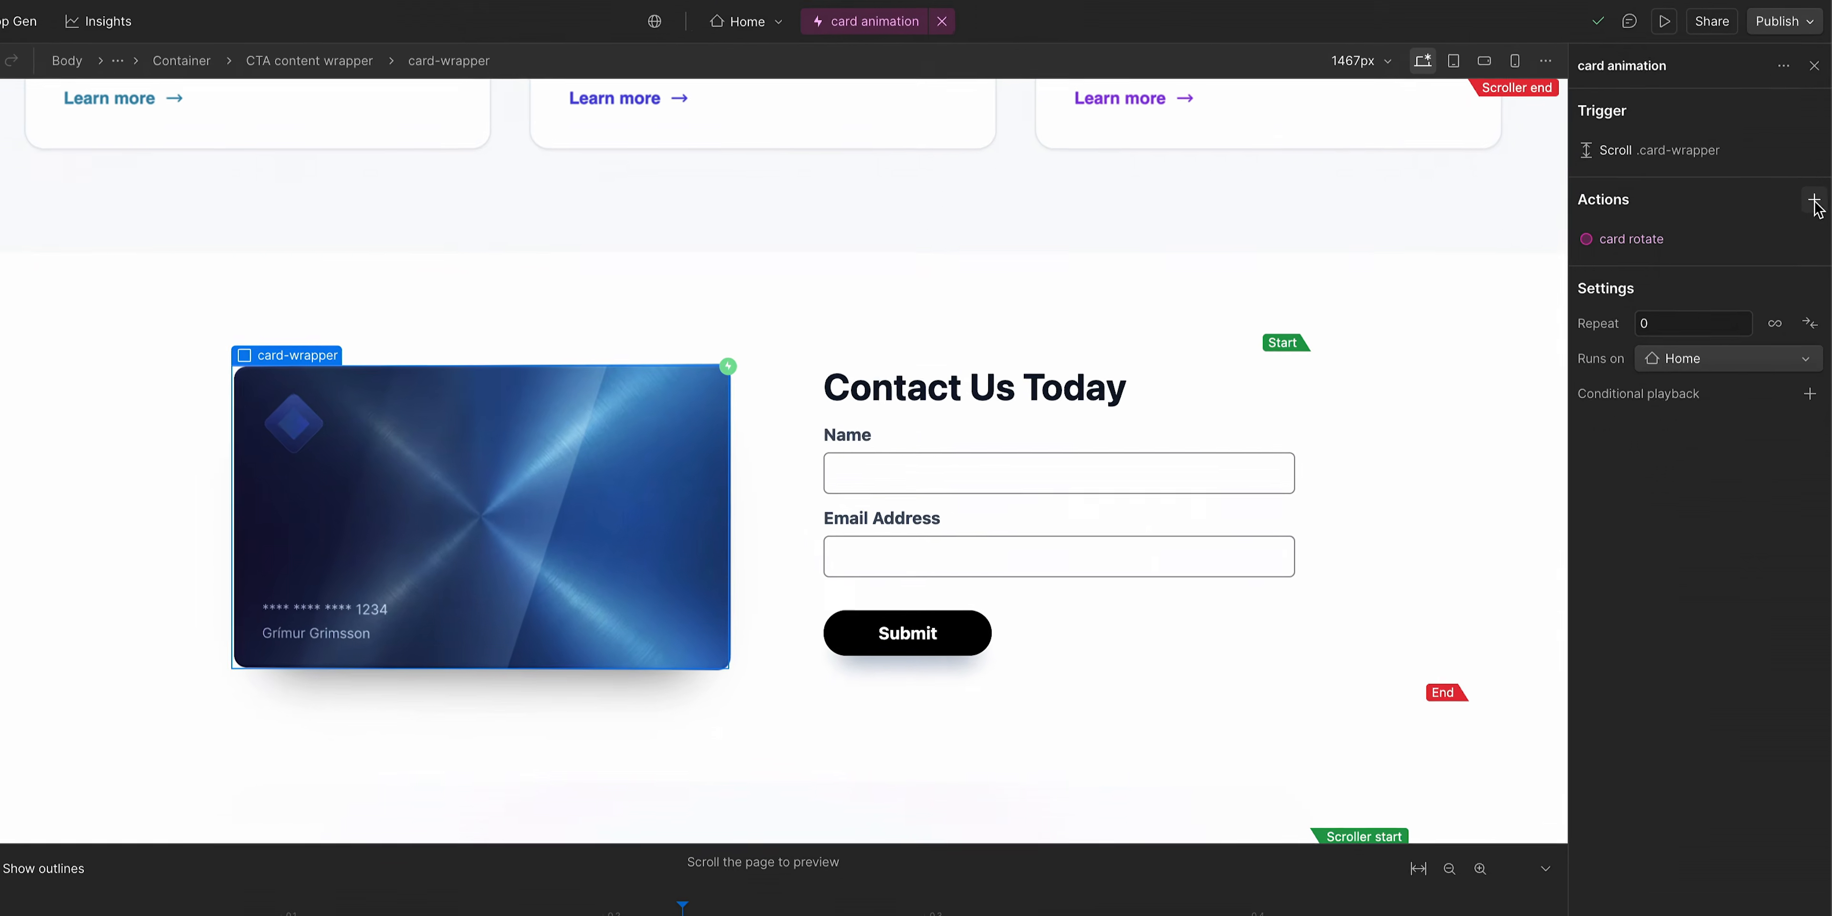
left_click(1817, 174)
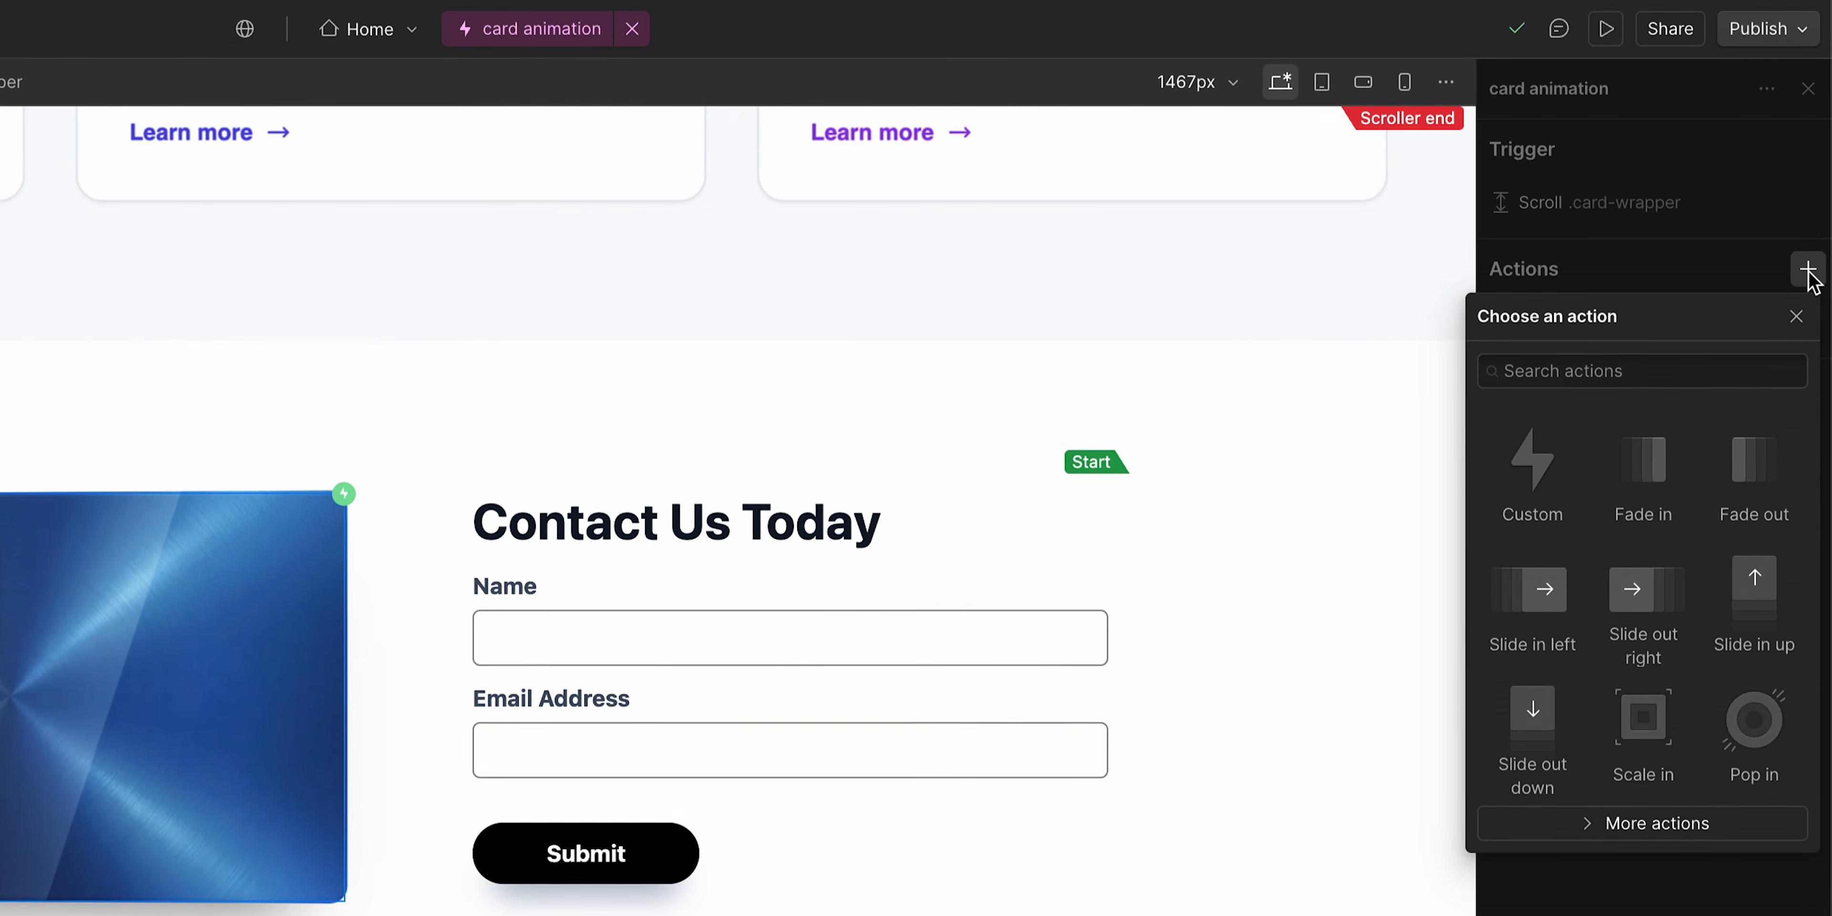
left_click(1547, 482)
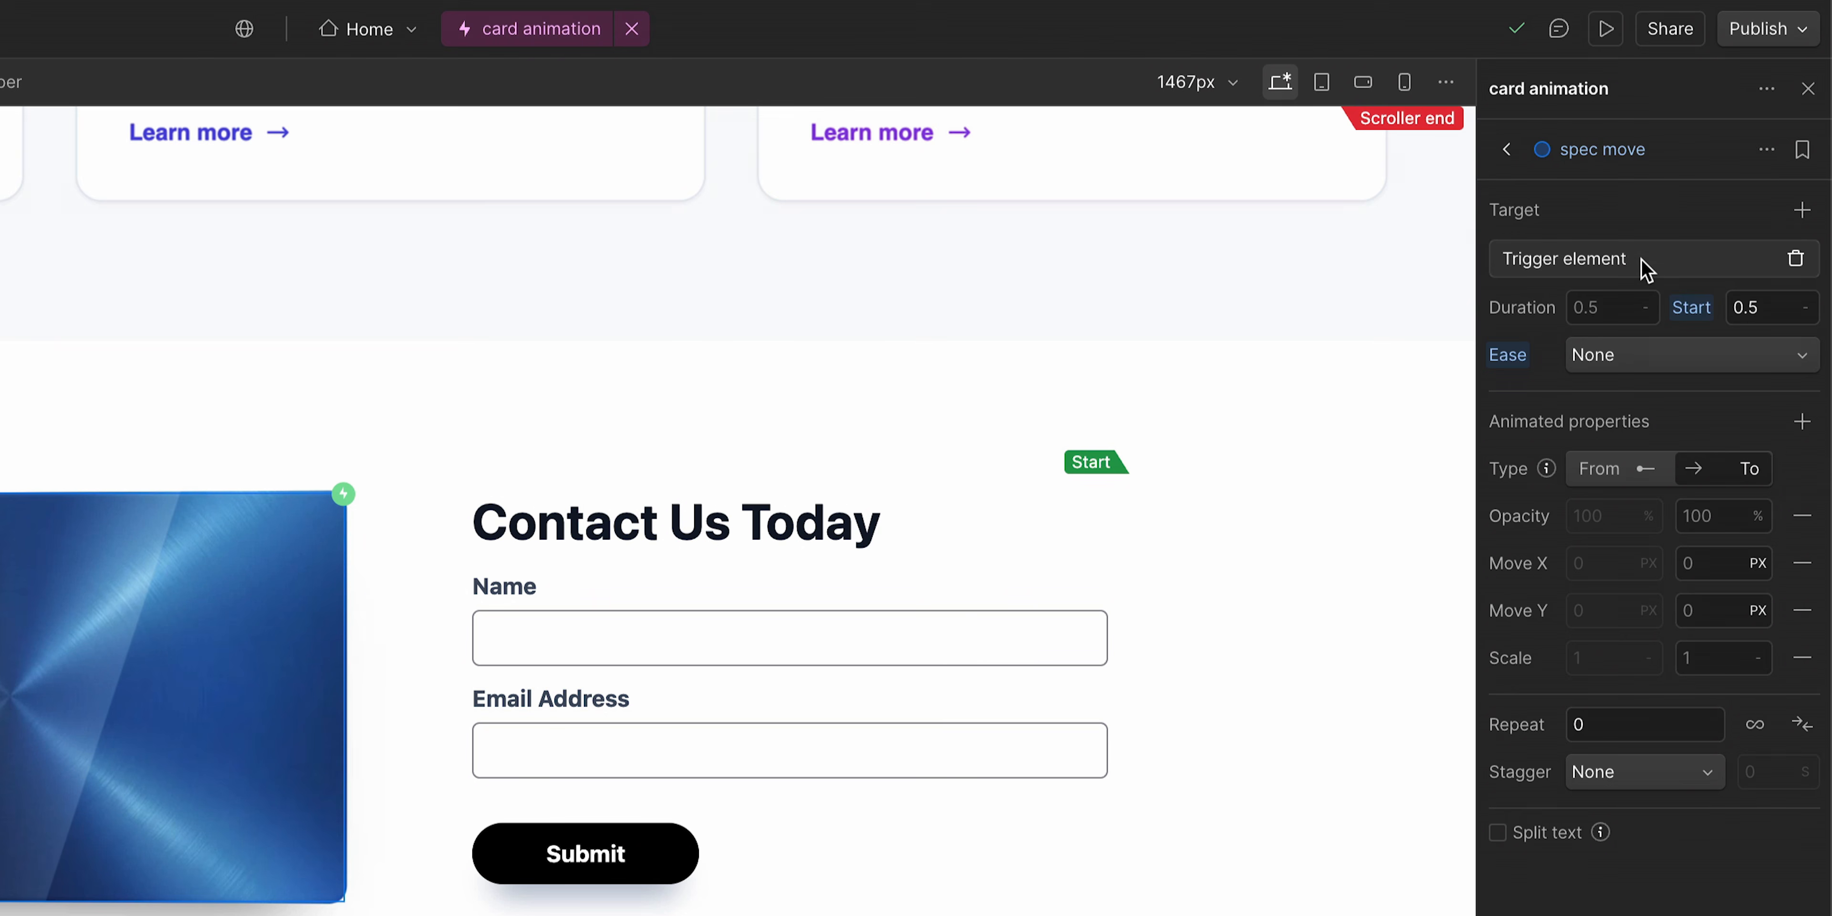
- Set the new action's target to the shine class within the trigger element
left_click(1642, 265)
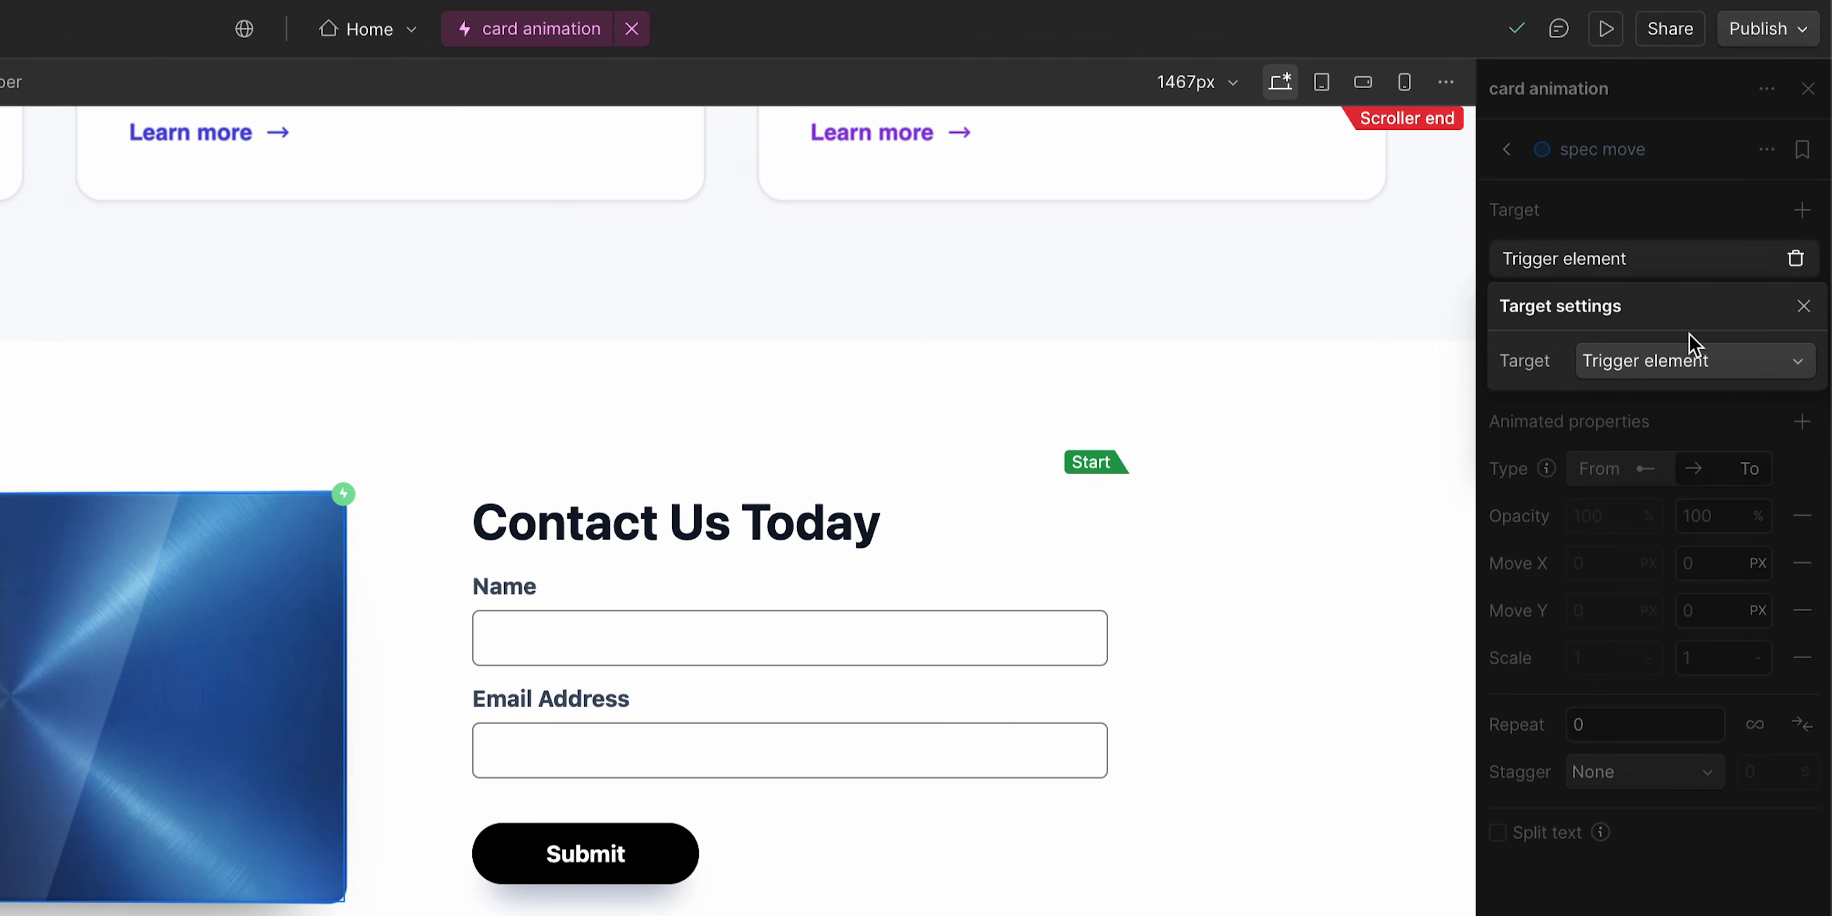
left_click(1720, 364)
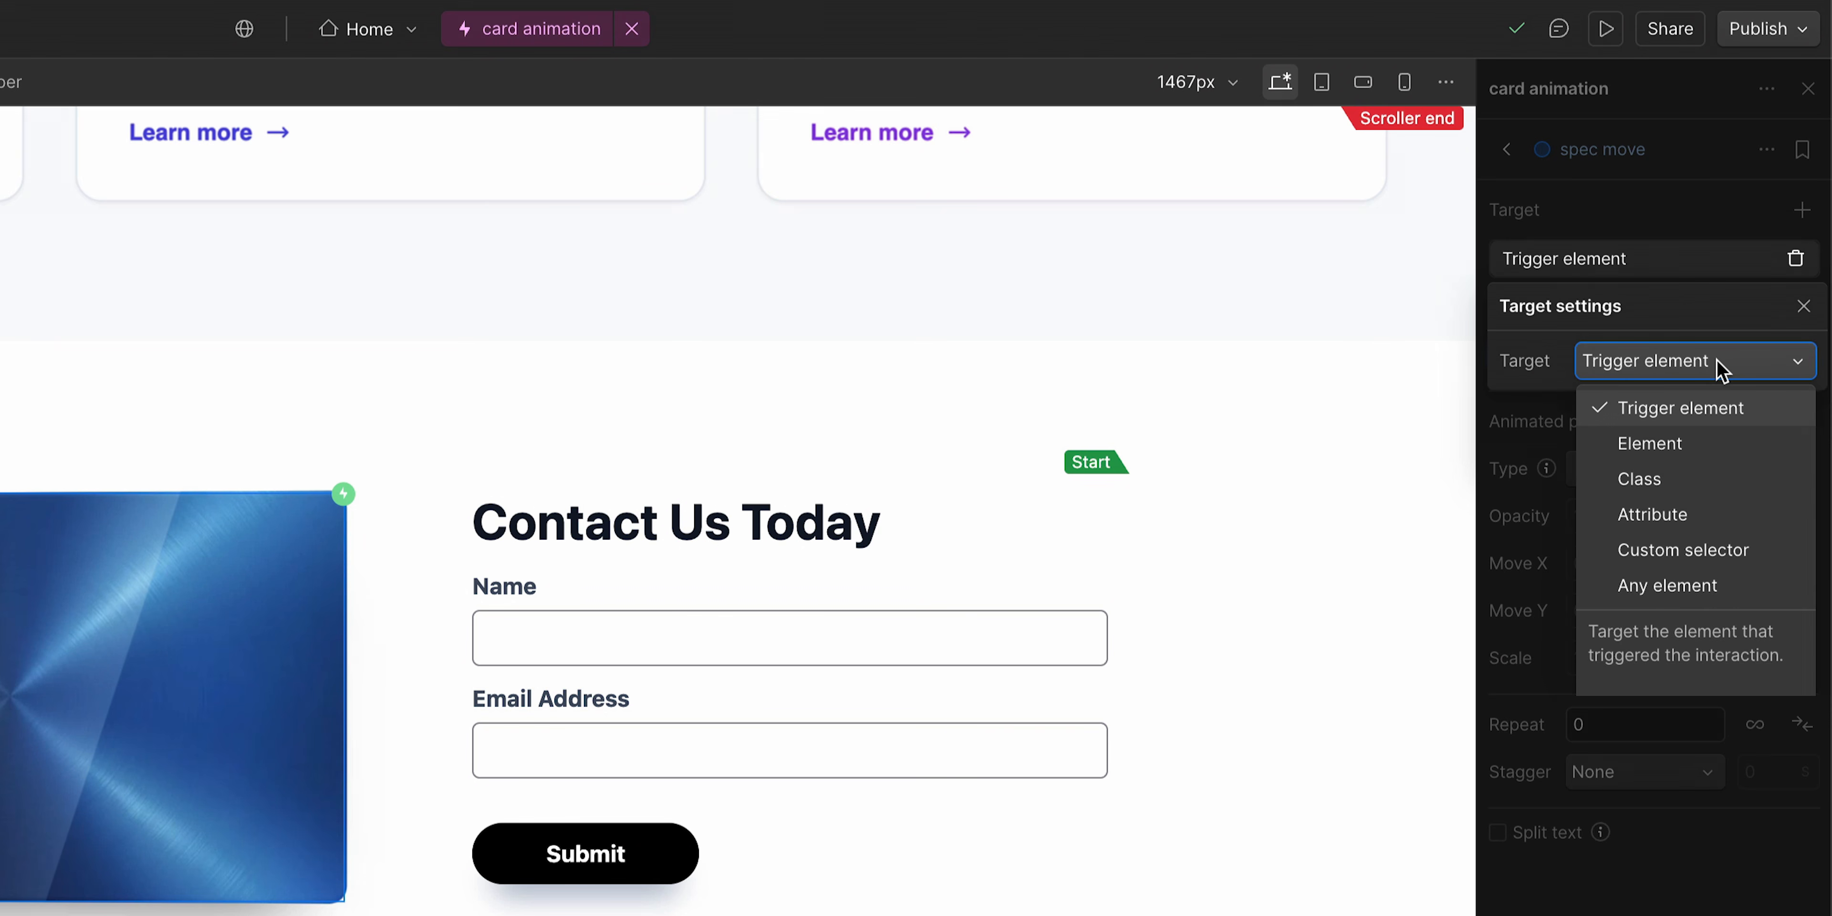
left_click(1687, 491)
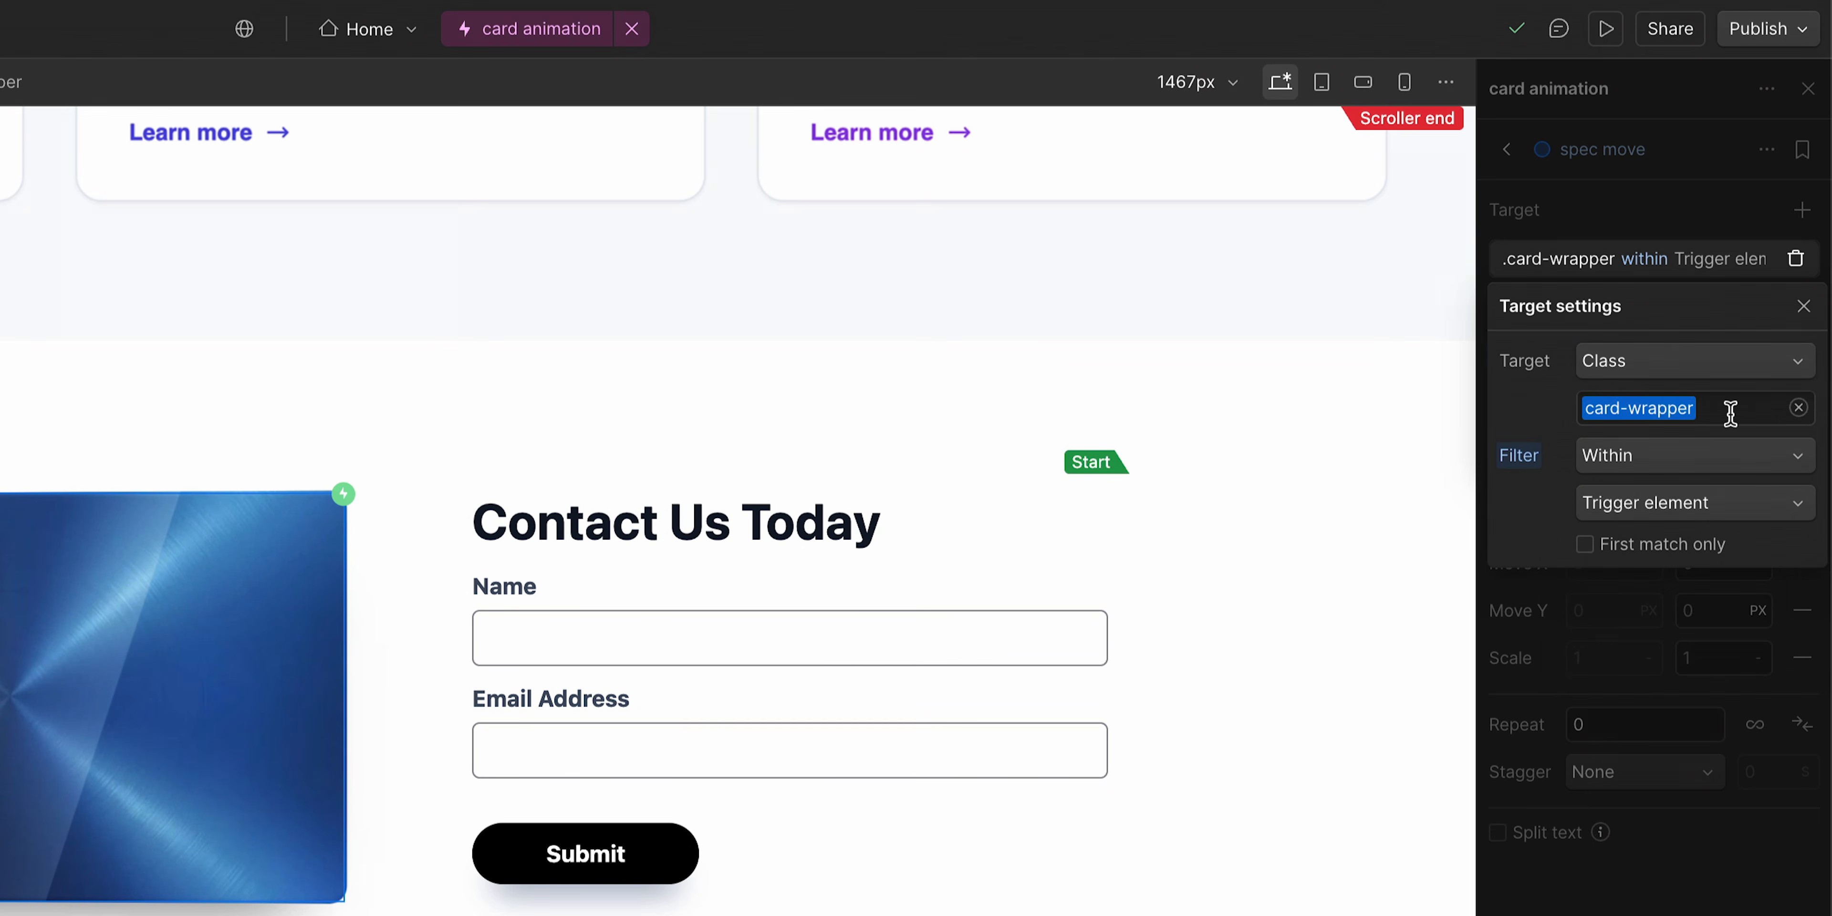
key("BackSpace")
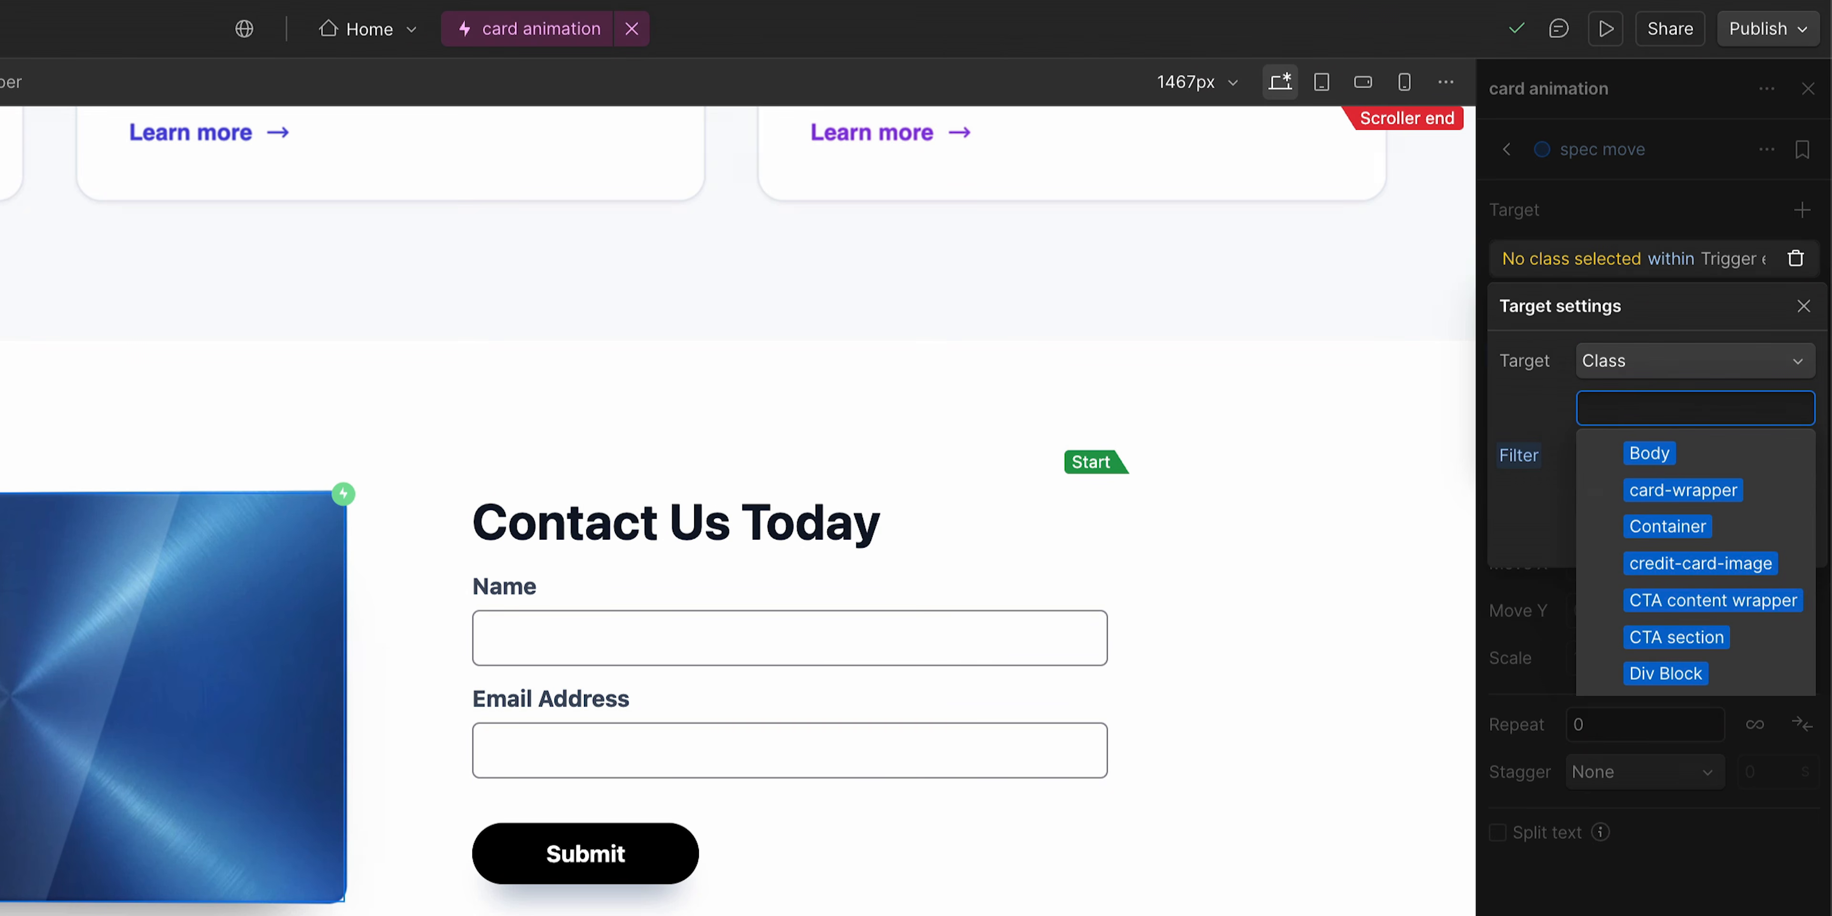
type("shine")
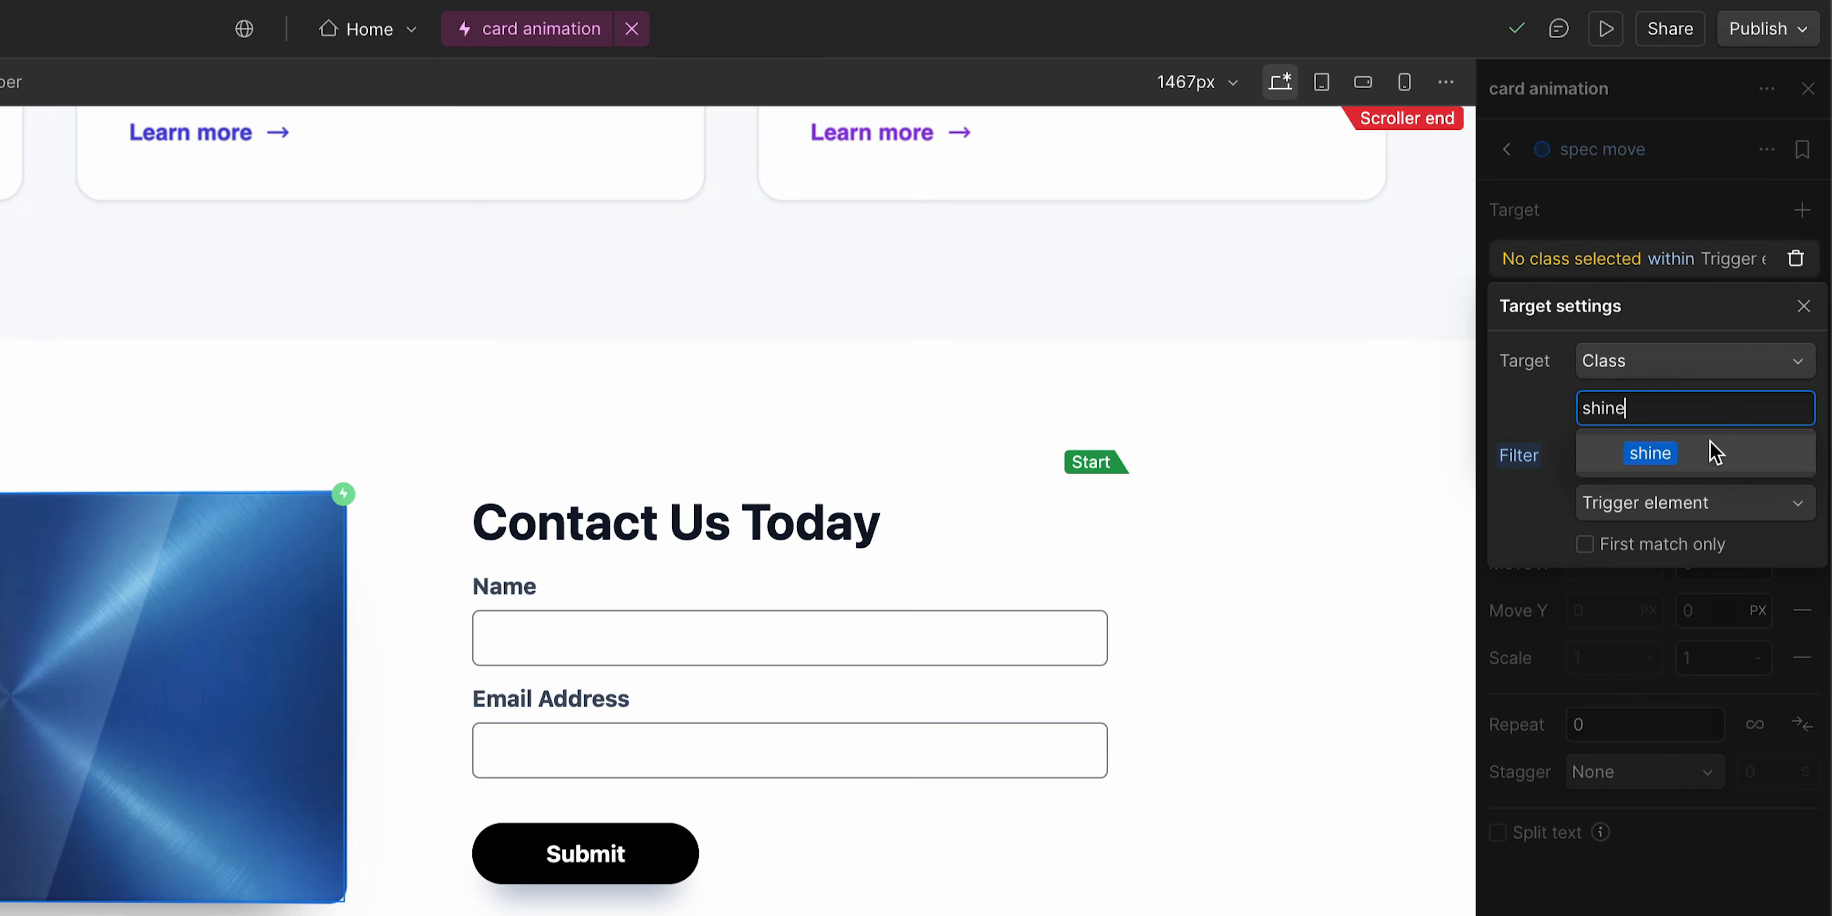
left_click(1634, 593)
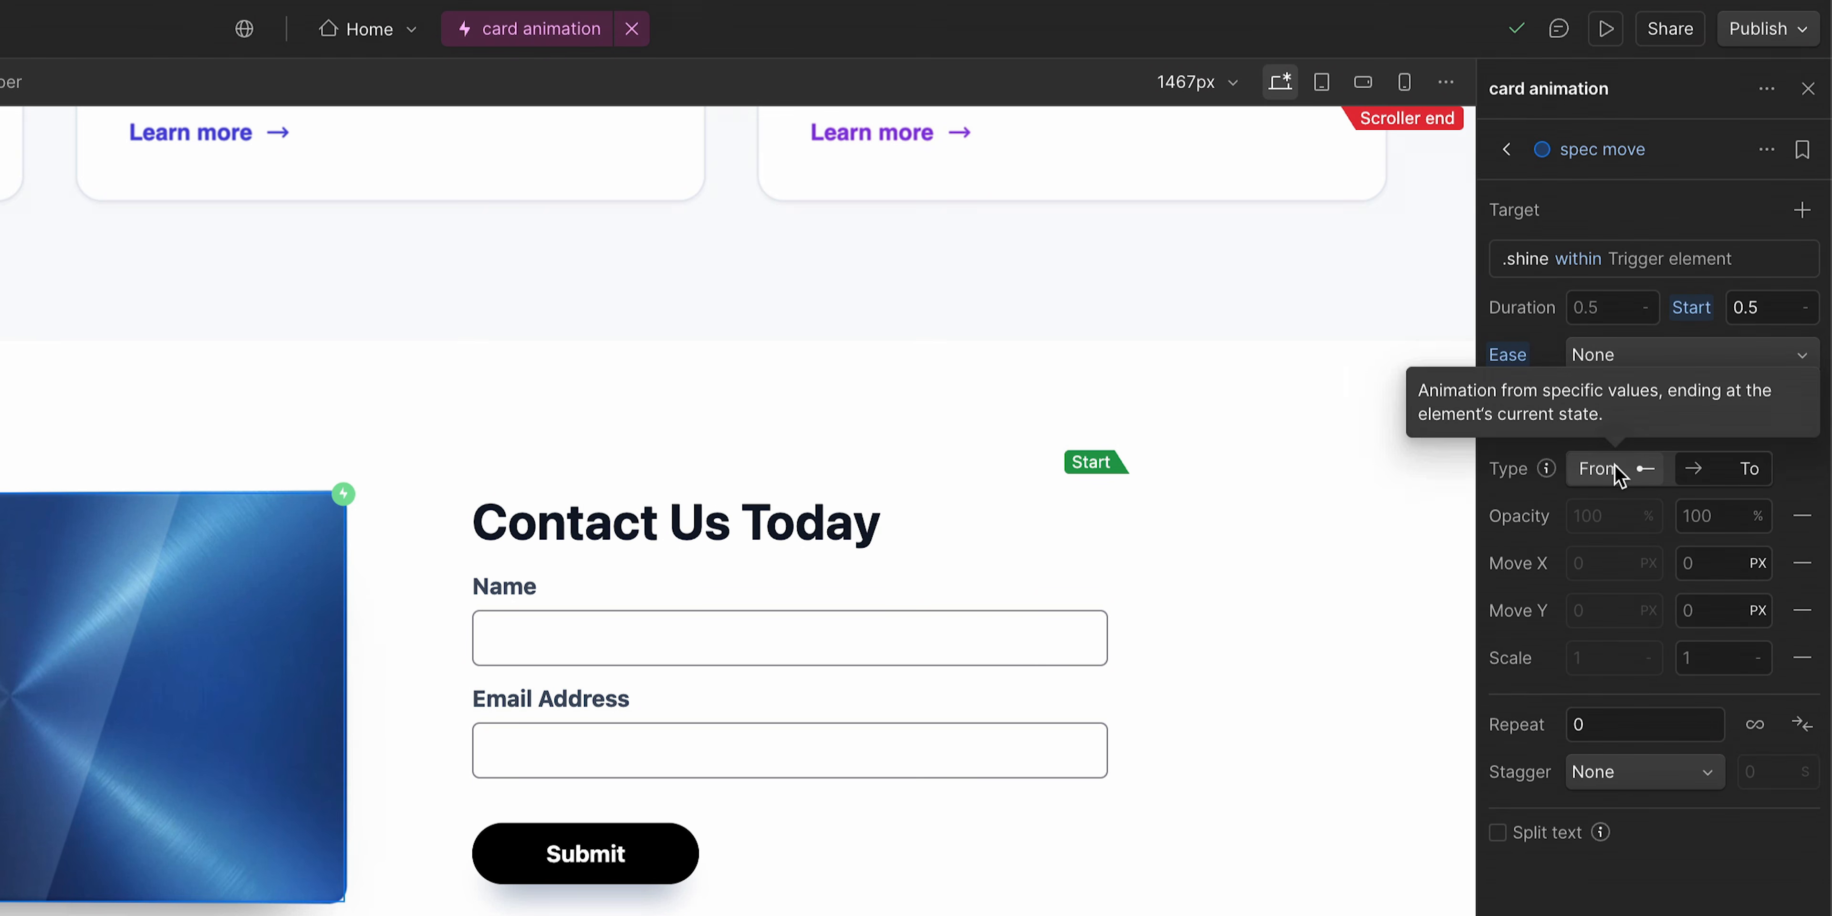
- Animate the shine from Move X -396 px to 400 px using the From type
left_click(1629, 471)
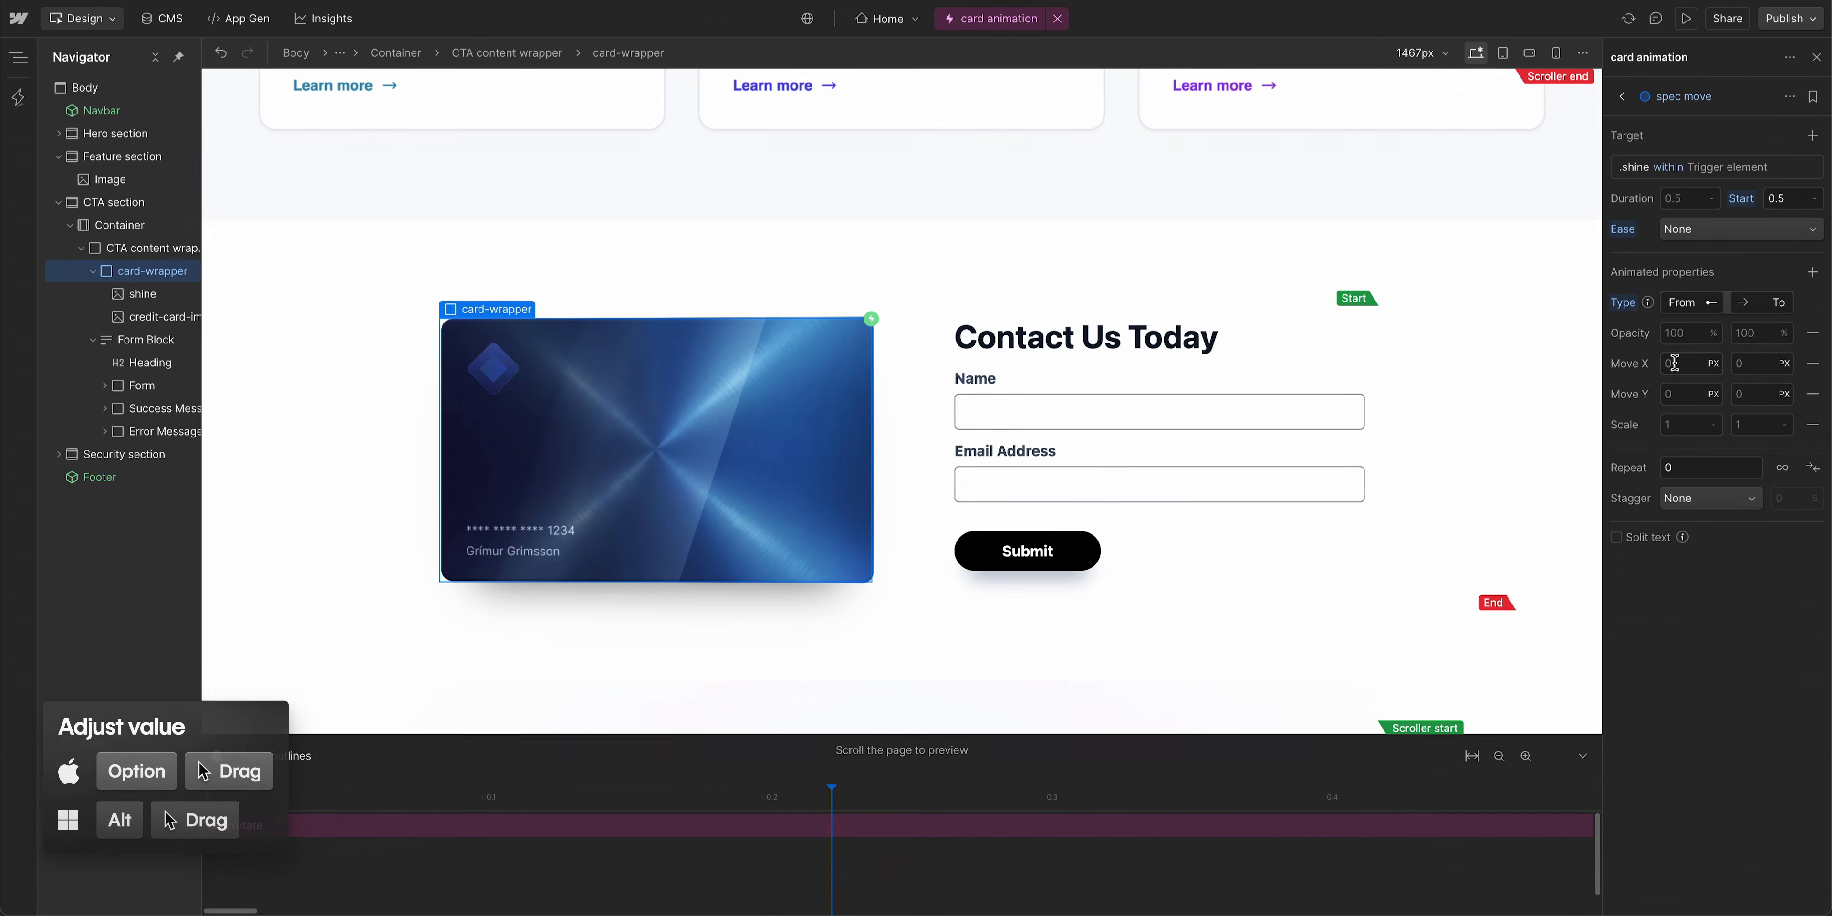
left_click(1676, 364)
left_click_drag(1647, 366, 1316, 404)
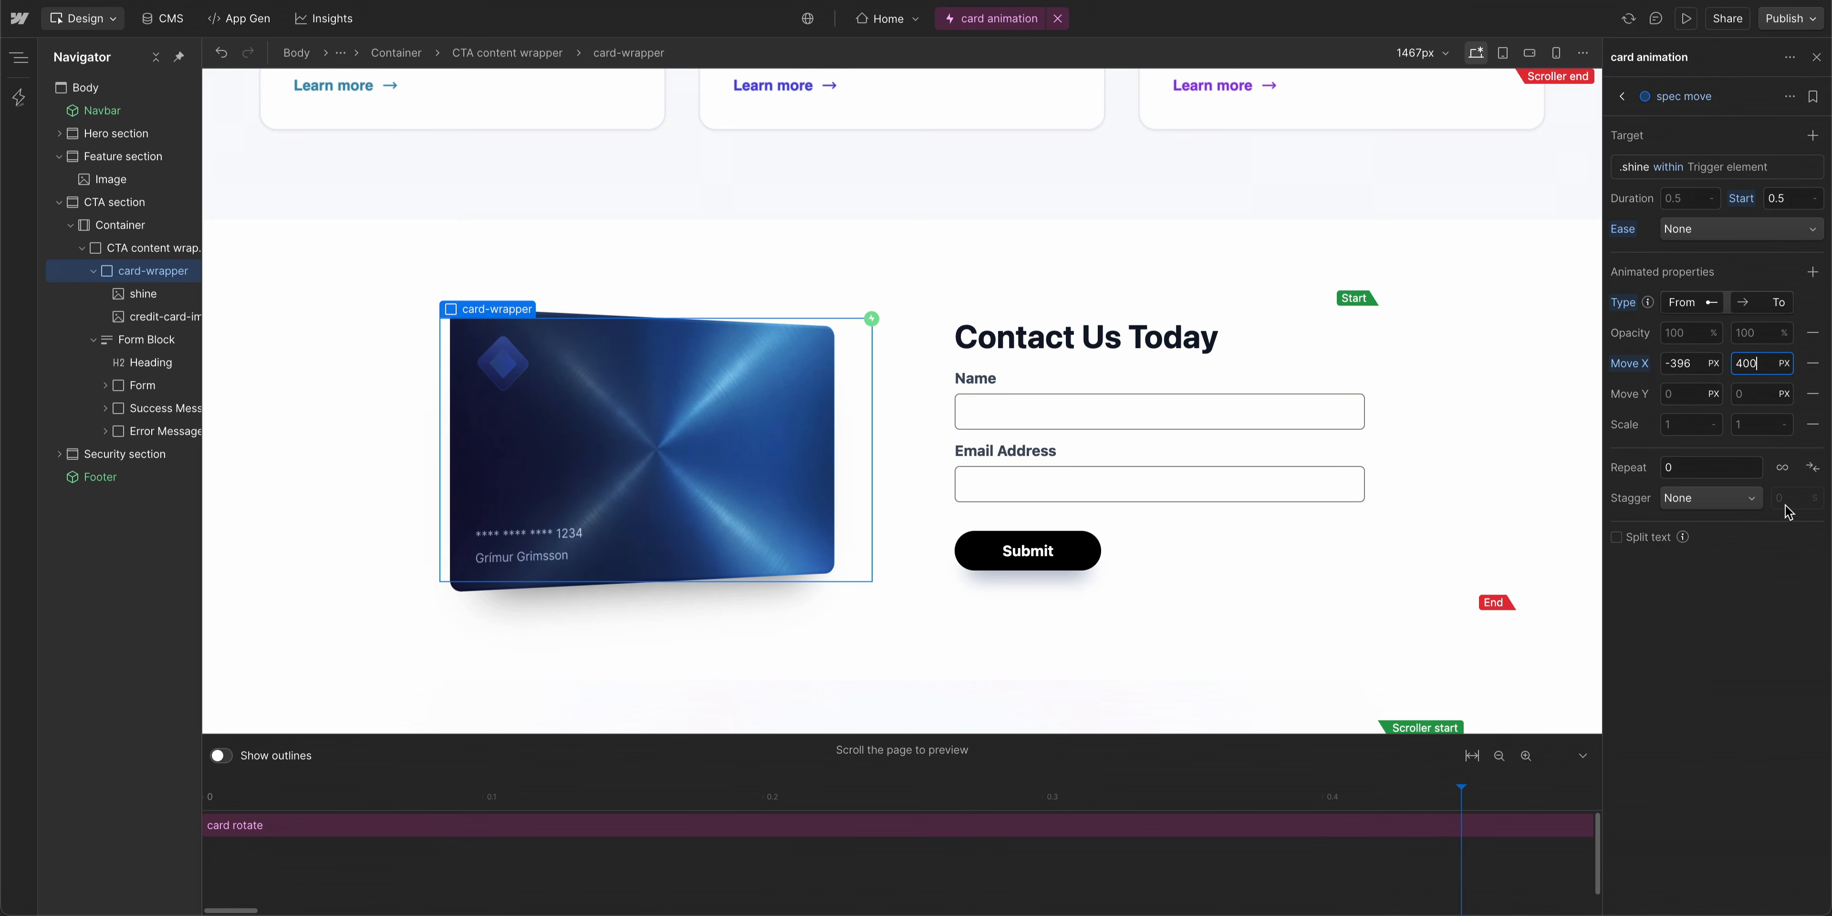
- Scroll the page through the CTA section to preview the card and shine animations together
scroll(1432, 478, "up", 8)
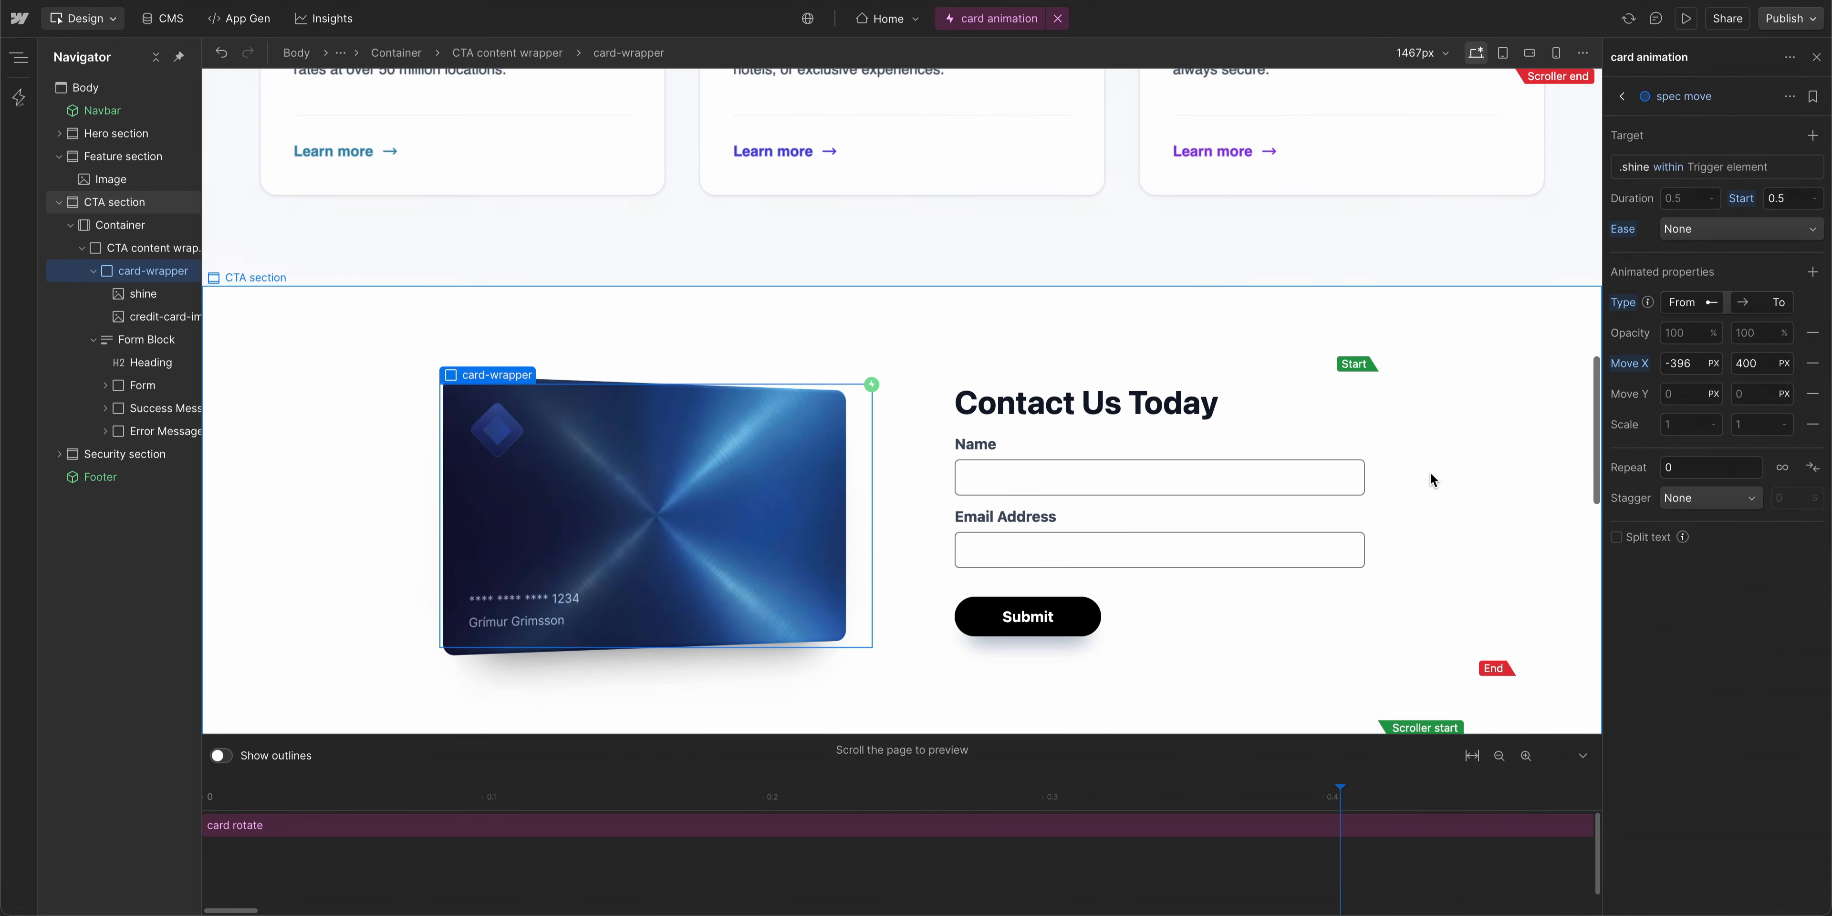
scroll(1431, 473, "down", 5)
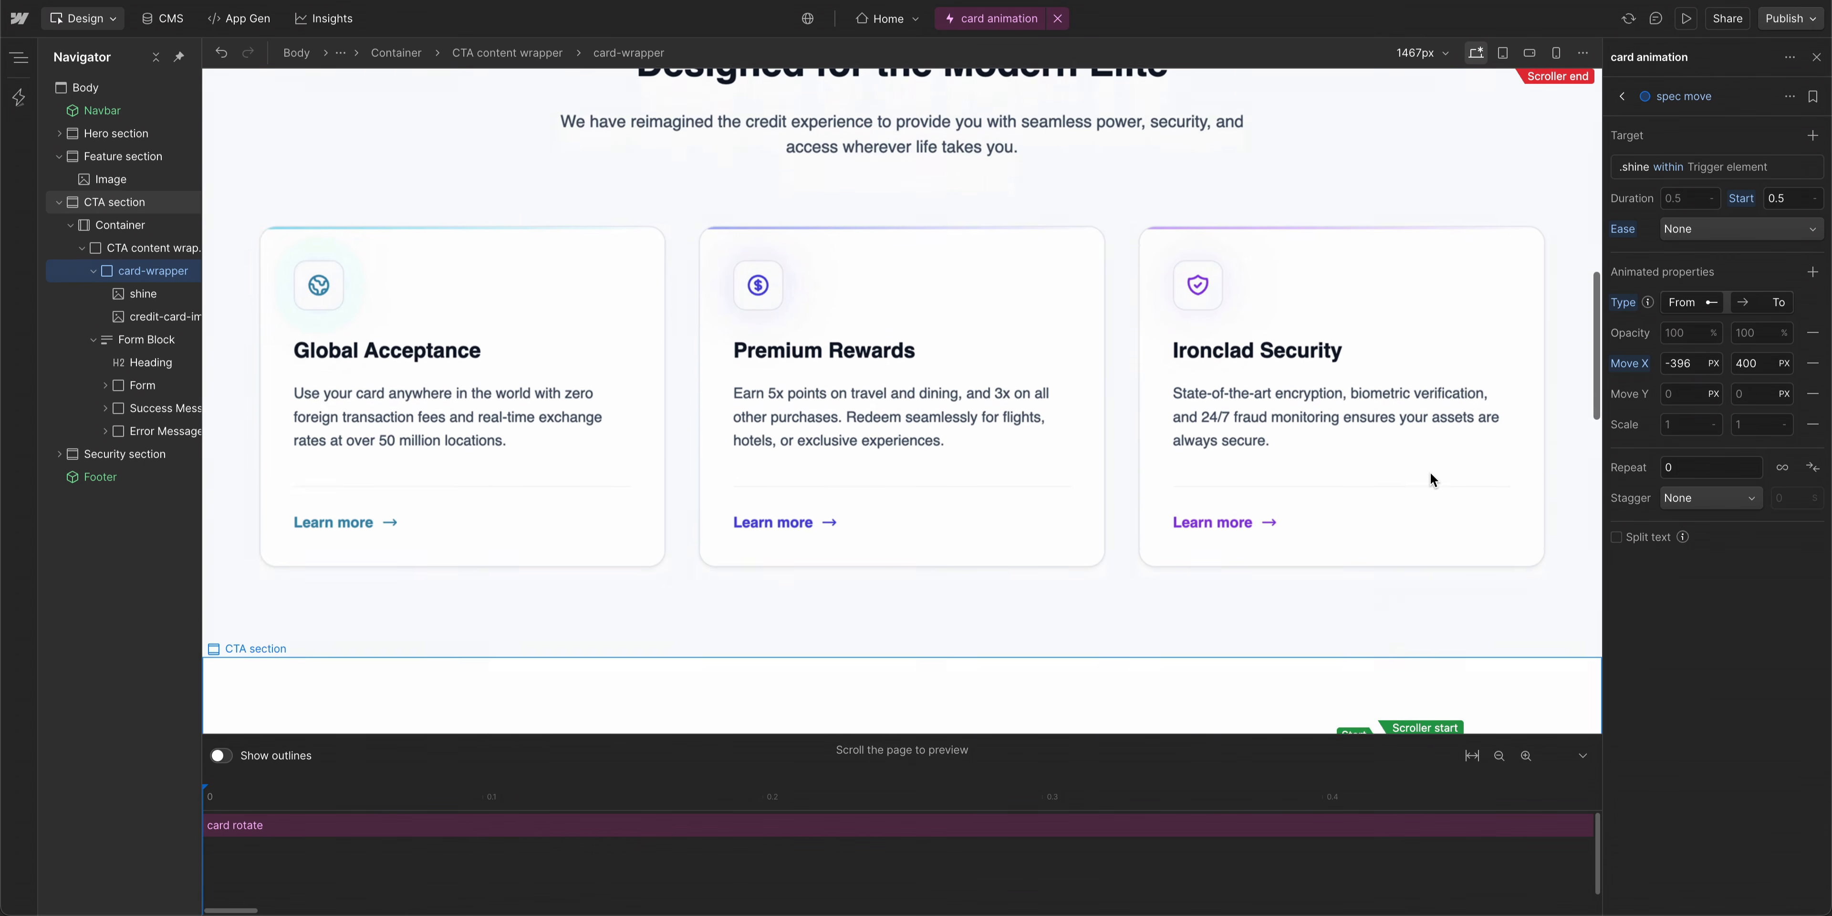
scroll(1431, 474, "down", 7)
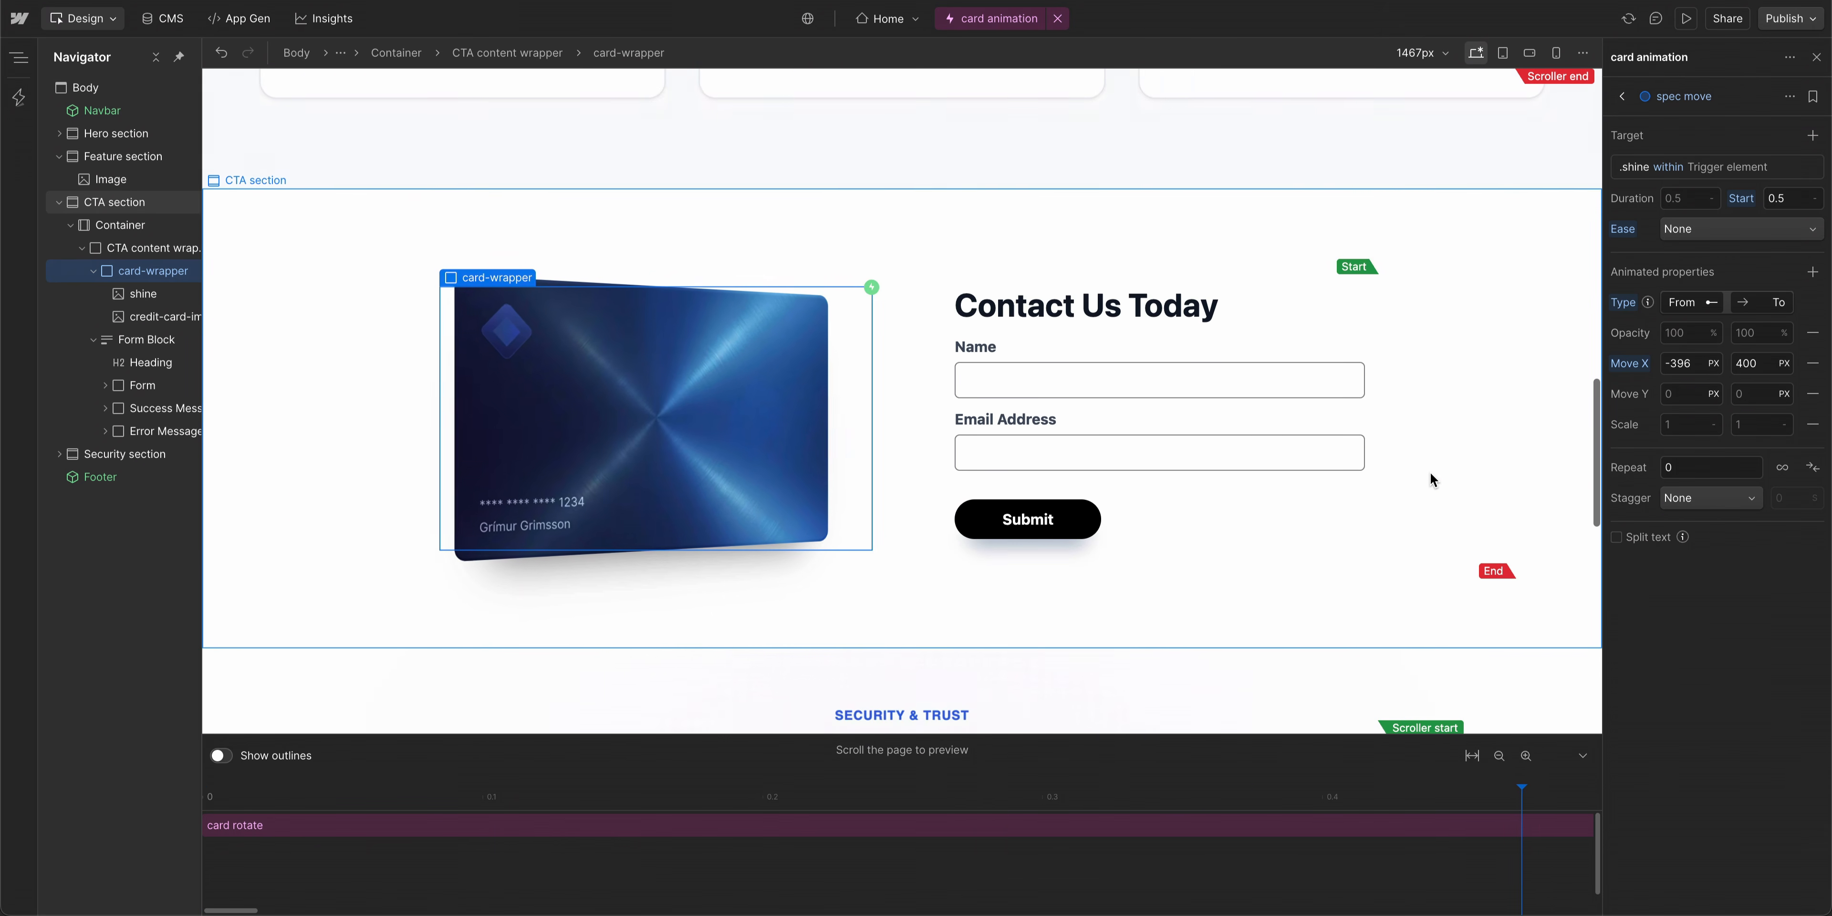
scroll(1431, 475, "down", 4)
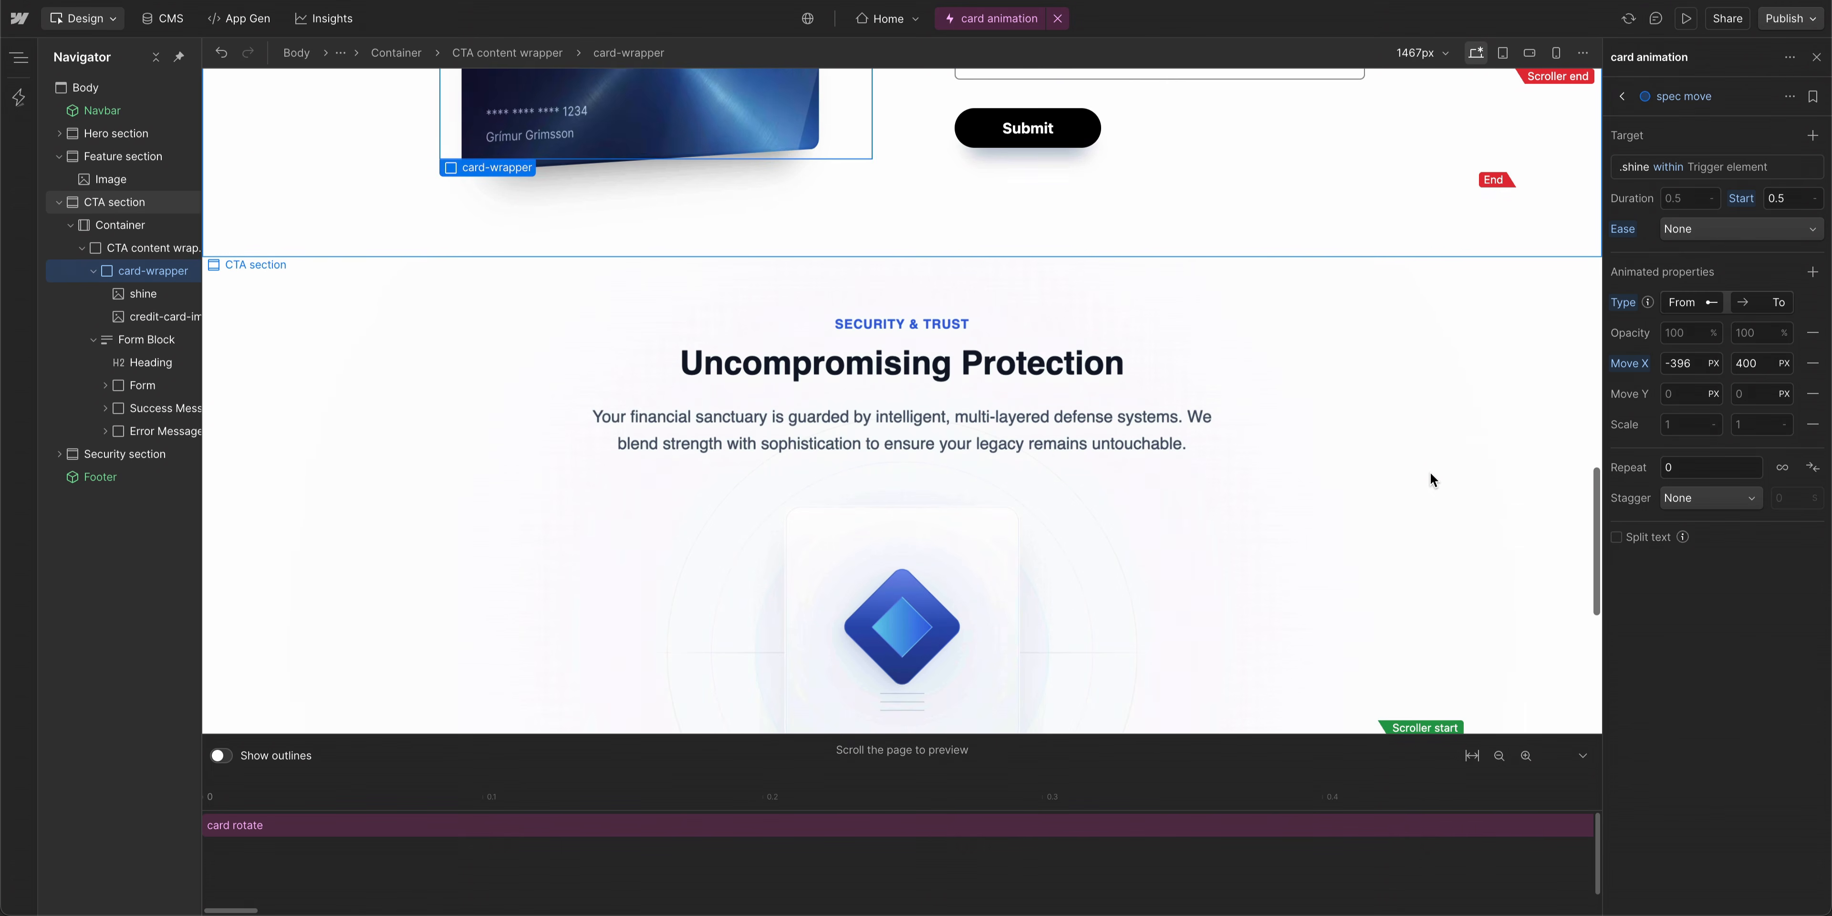
scroll(1430, 474, "up", 15)
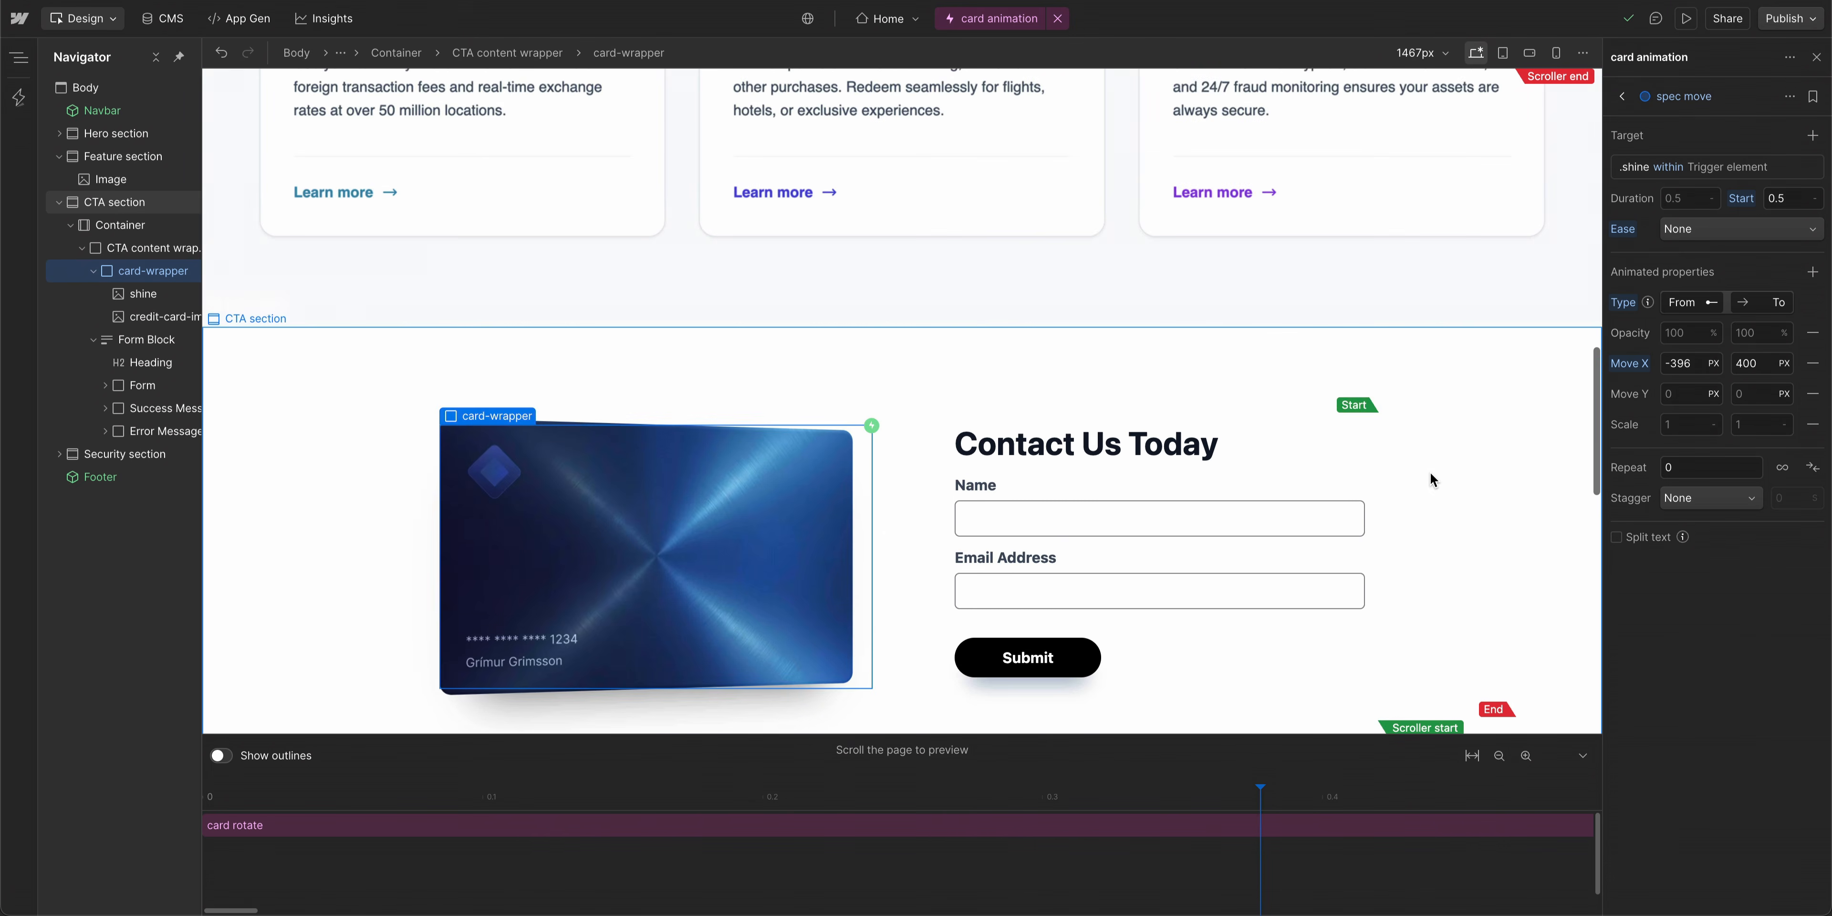
scroll(1432, 491, "down", 5)
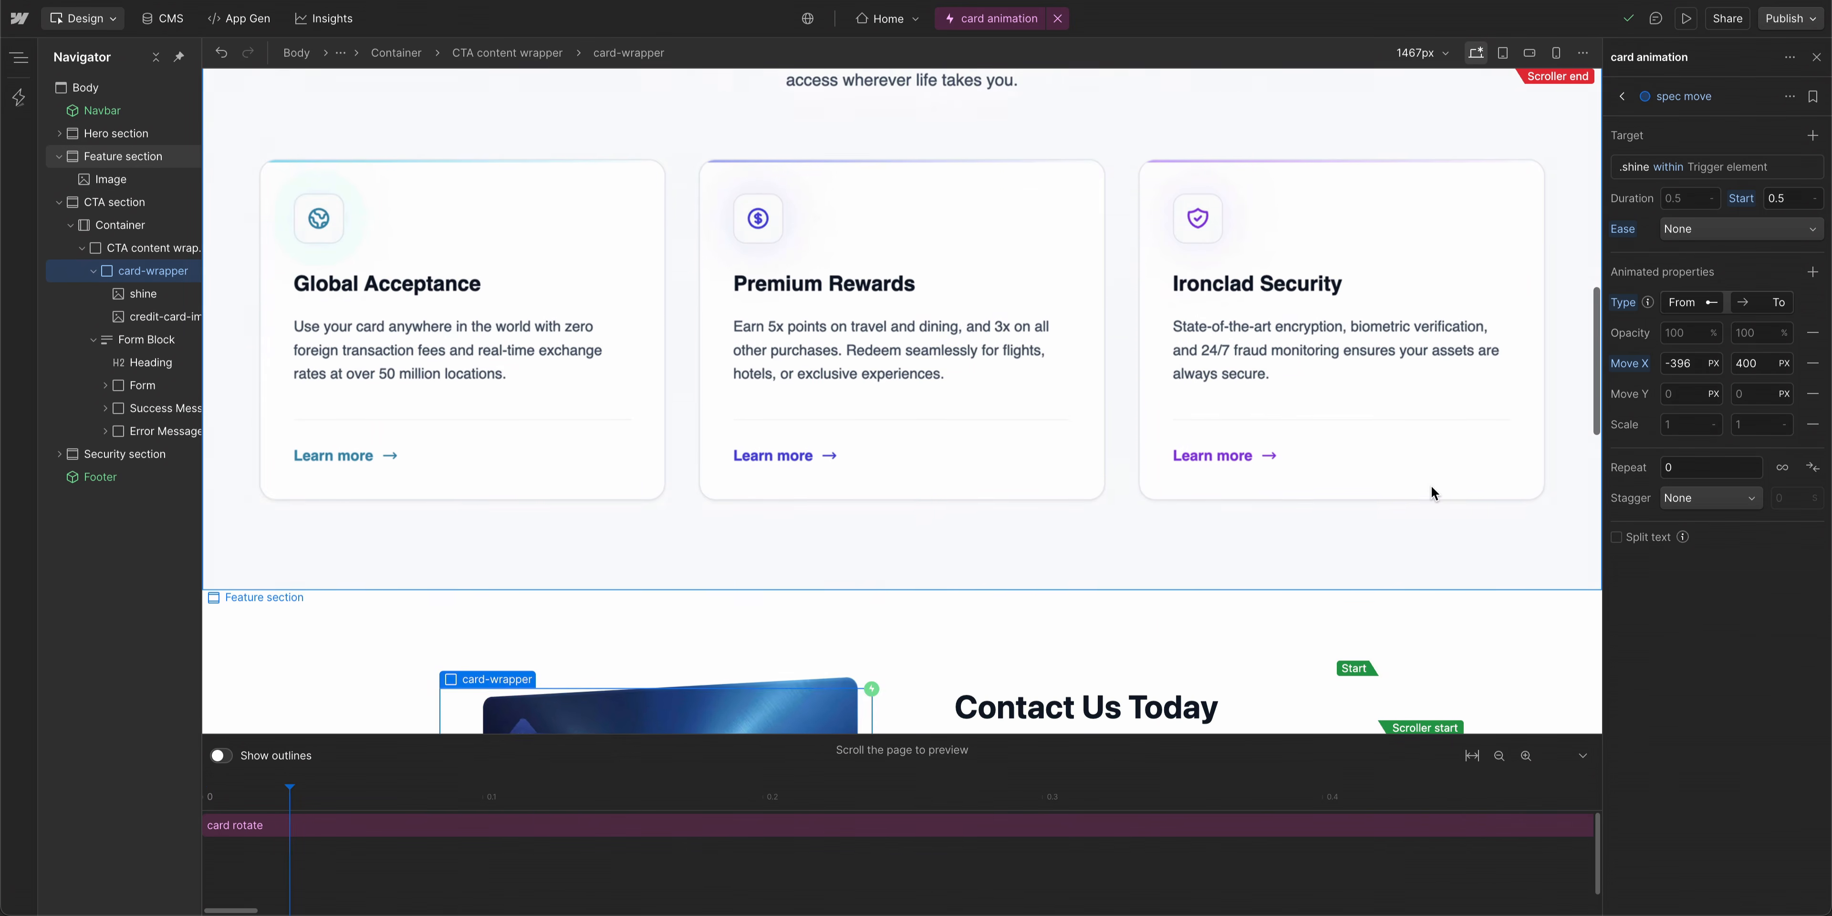
scroll(1432, 489, "down", 4)
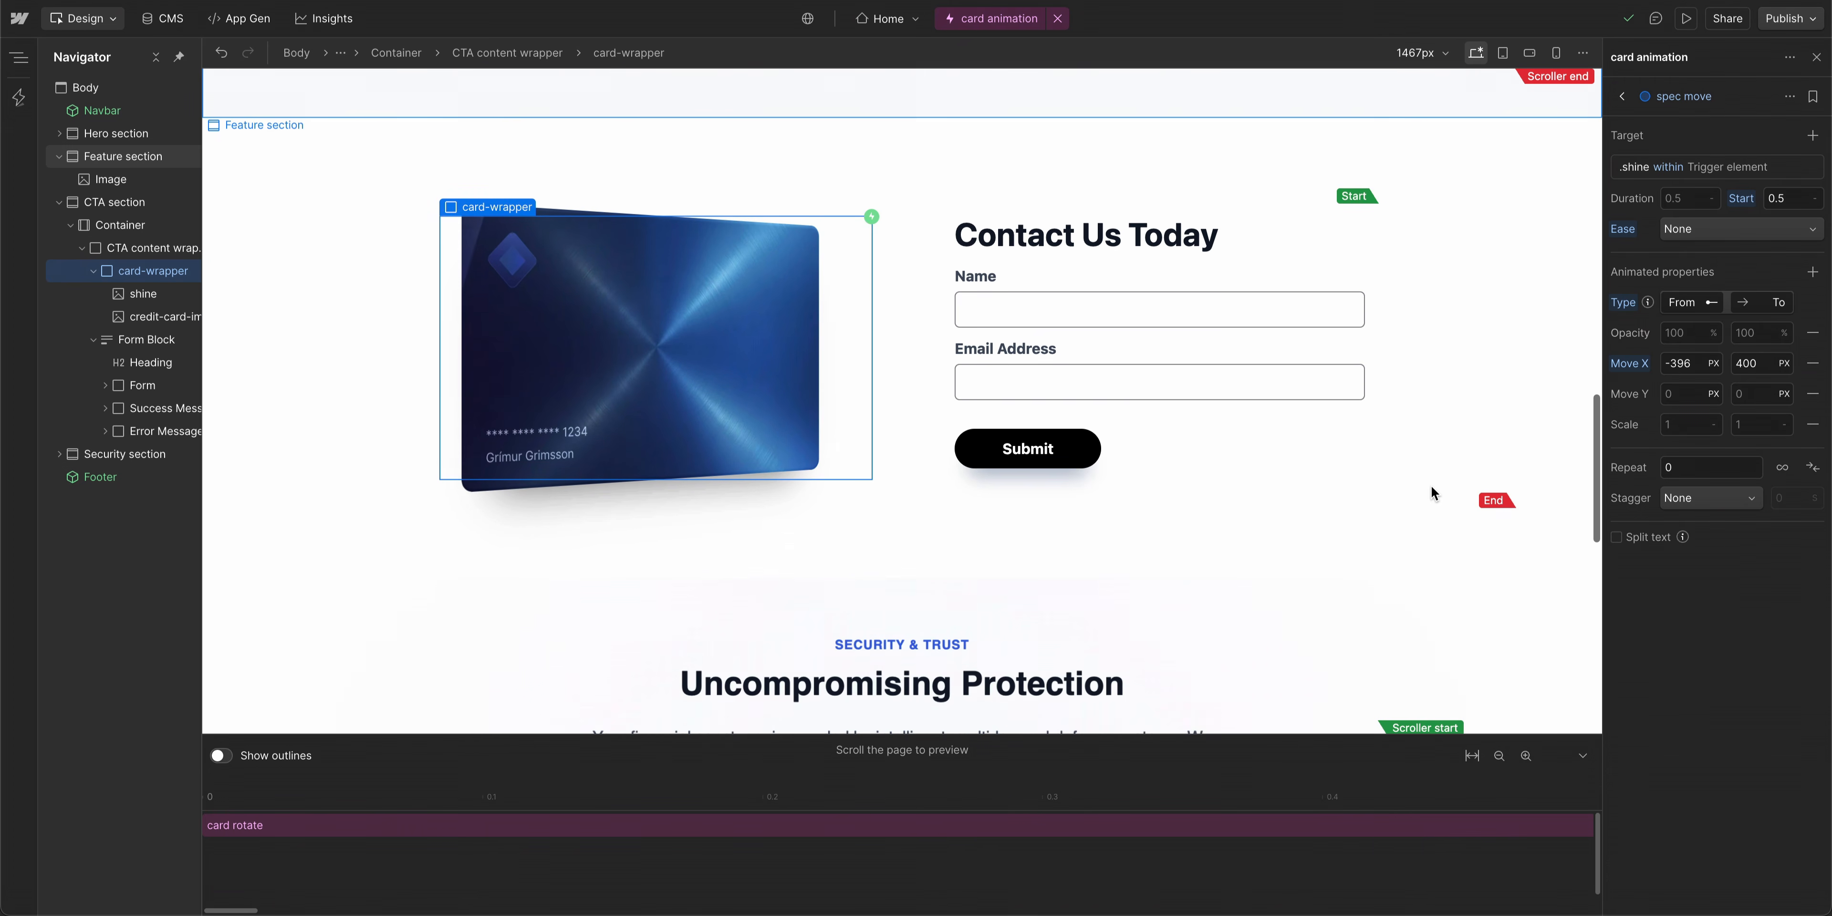
scroll(1432, 489, "down", 6)
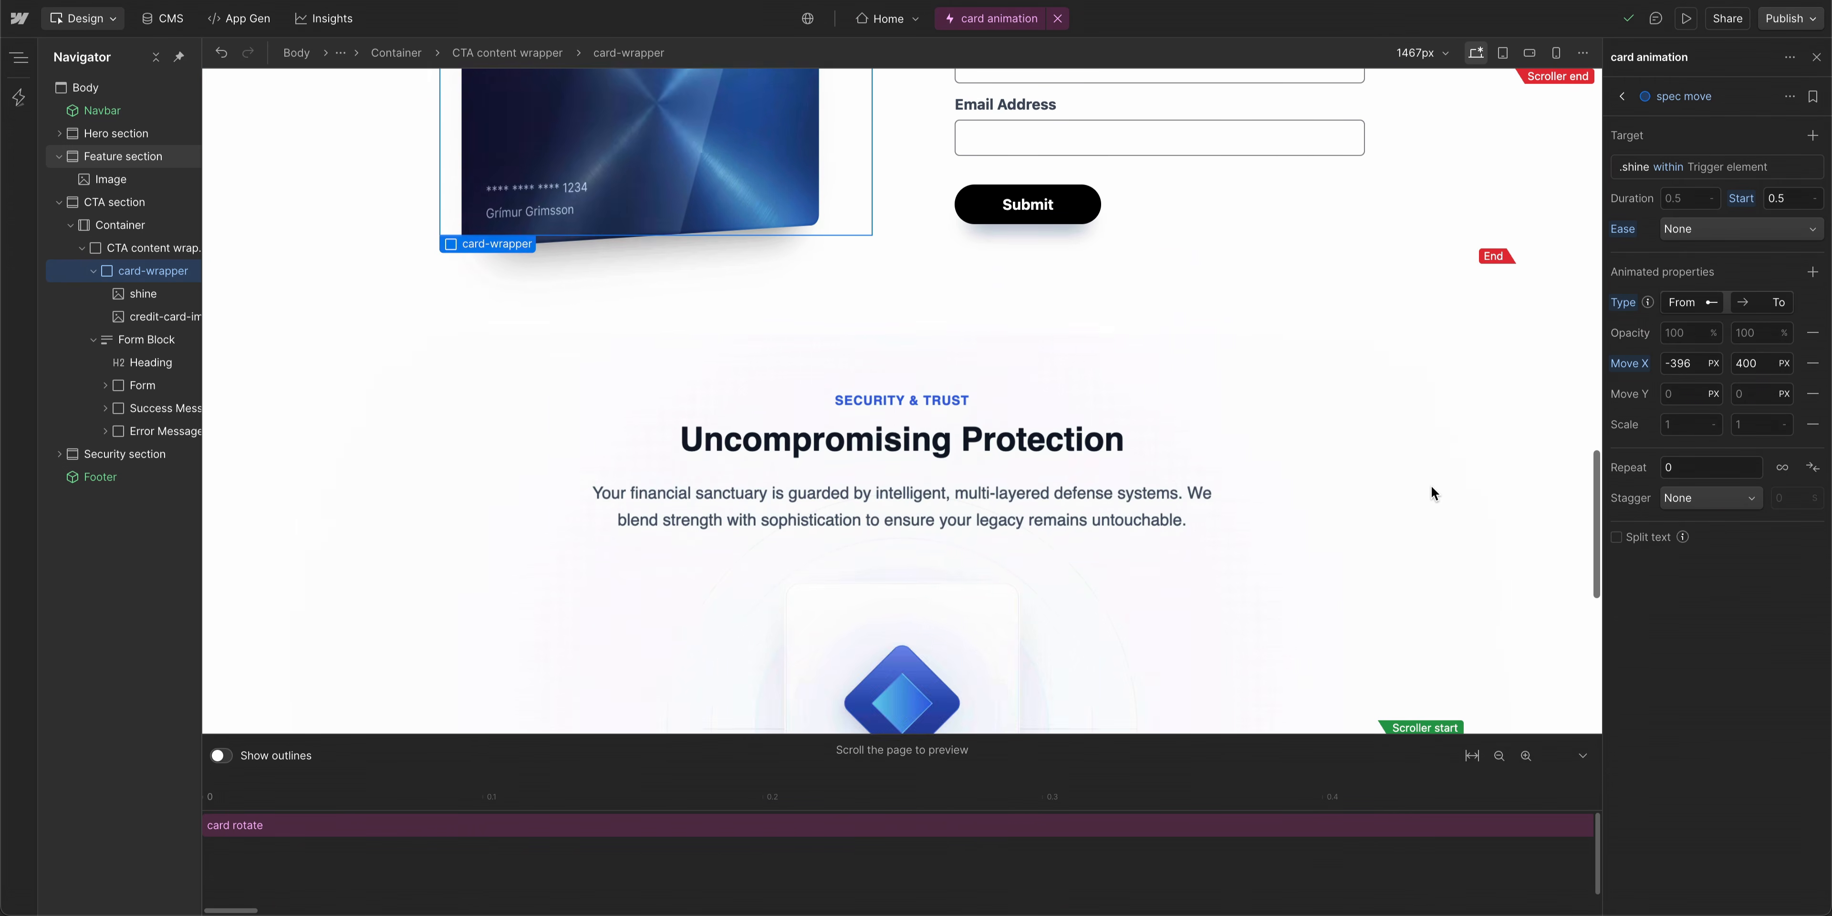
scroll(1432, 490, "up", 3)
scroll(1432, 491, "up", 6)
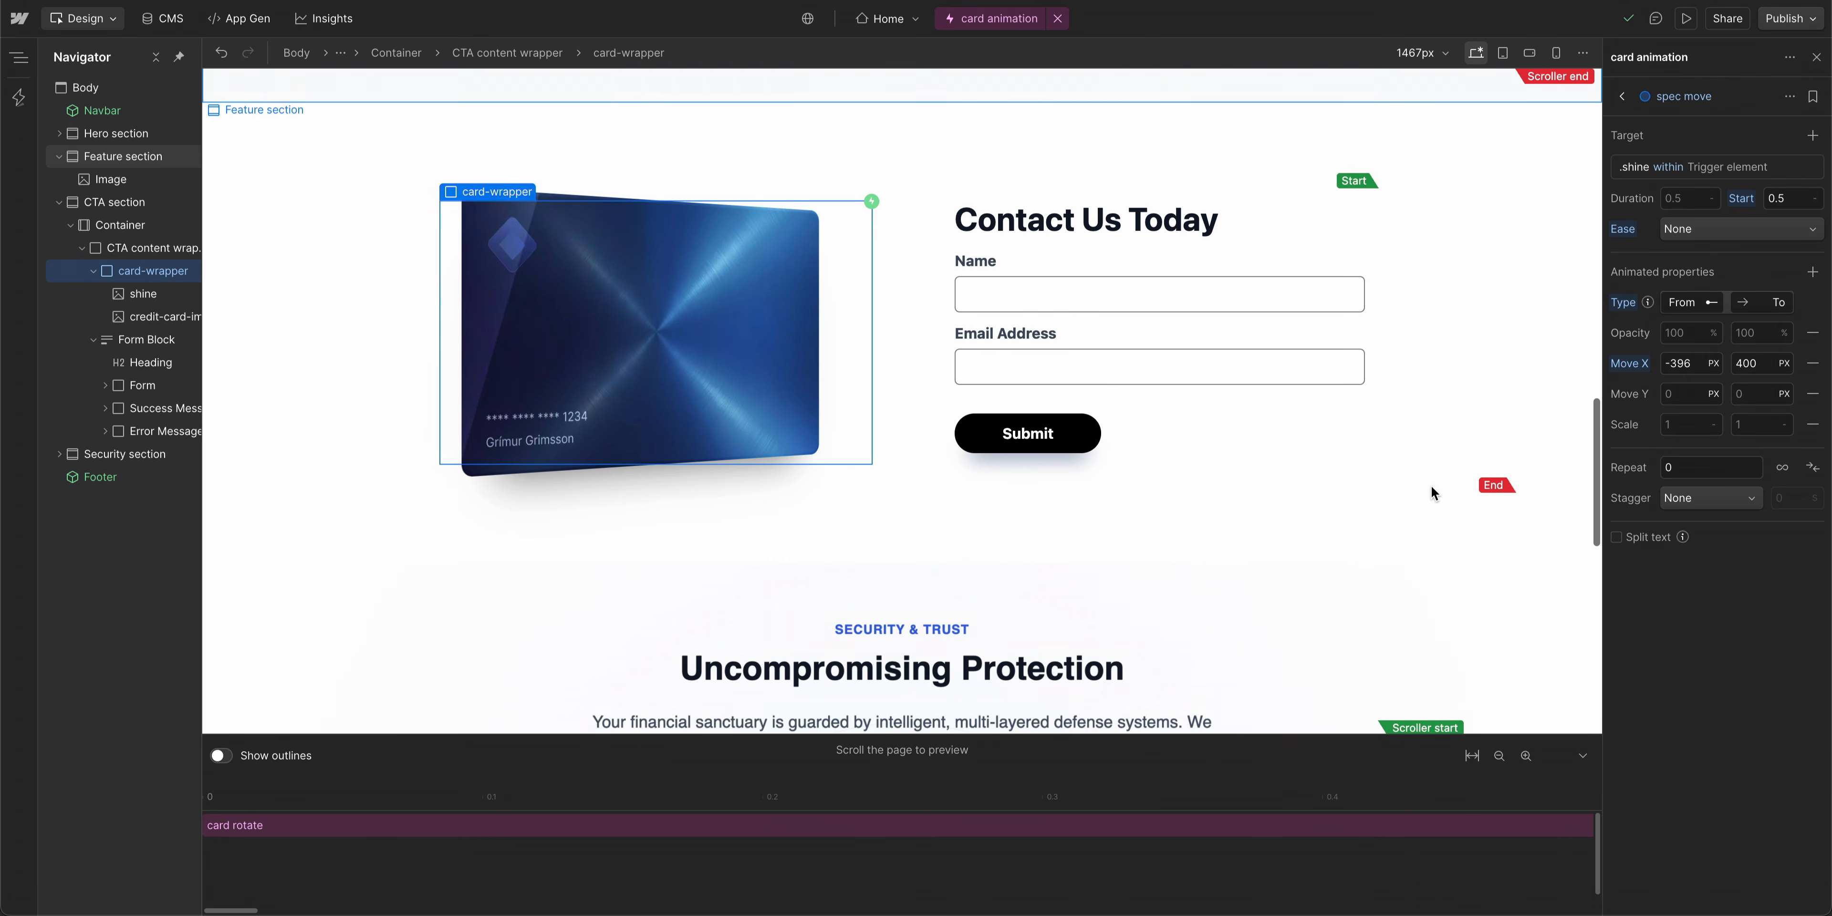
scroll(1432, 491, "down", 1)
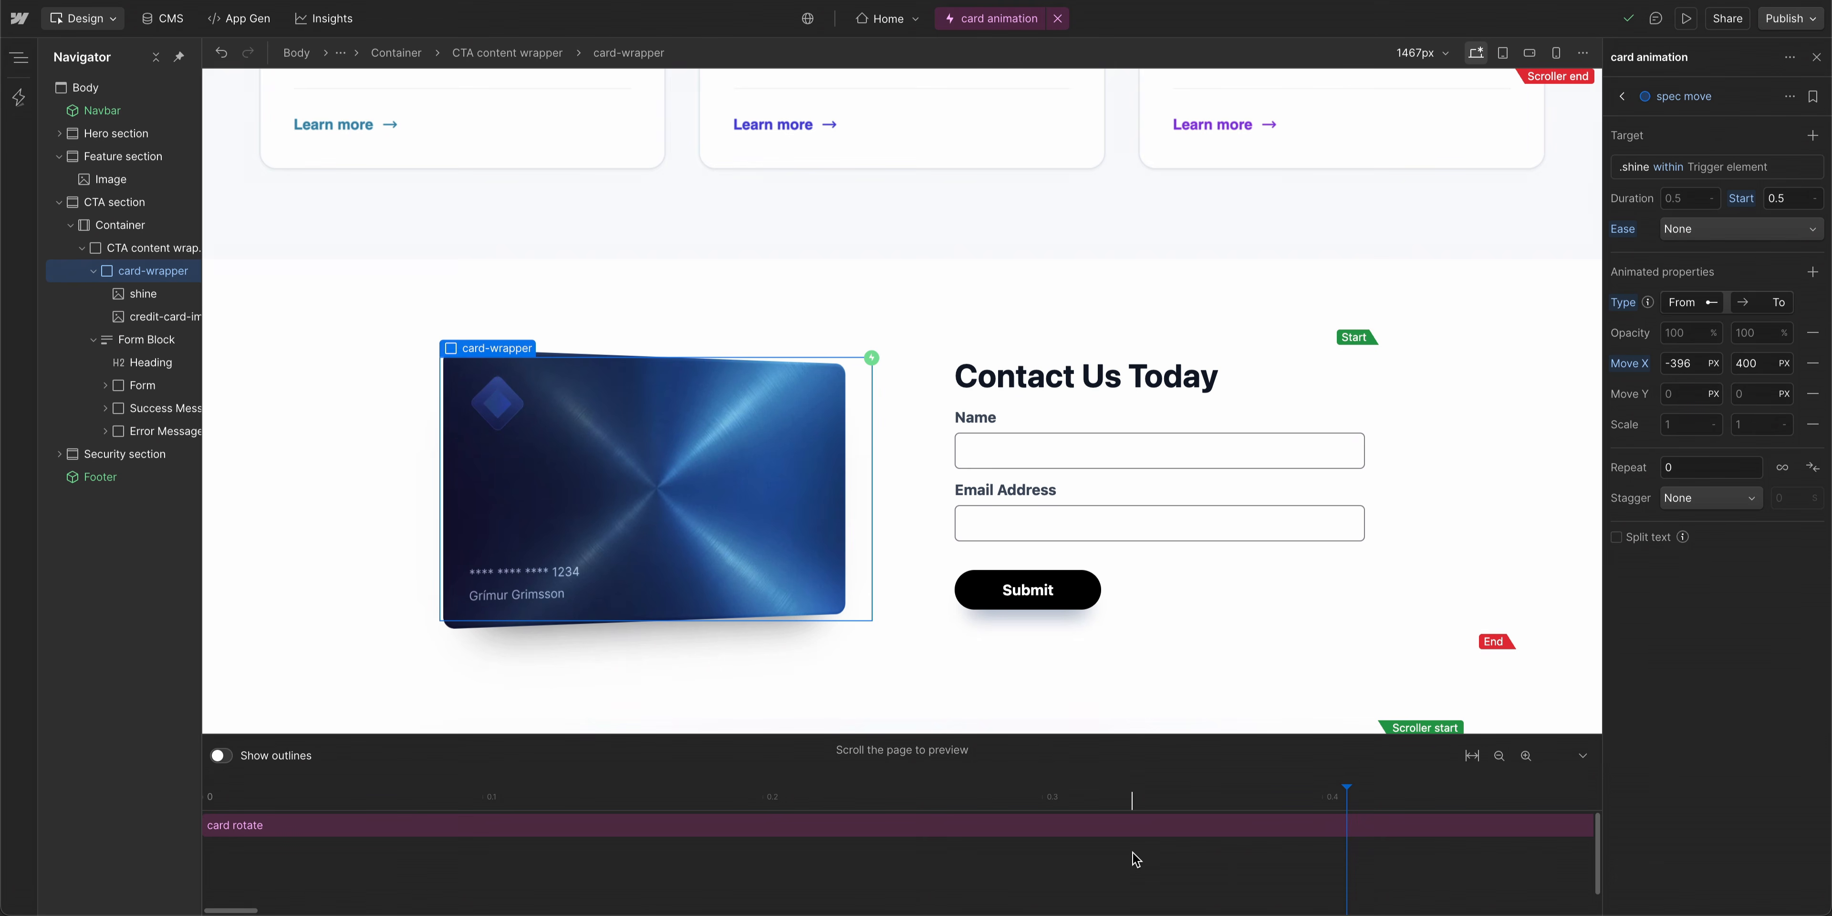
scroll(1131, 856, "down", 5)
scroll(1131, 856, "up", 3)
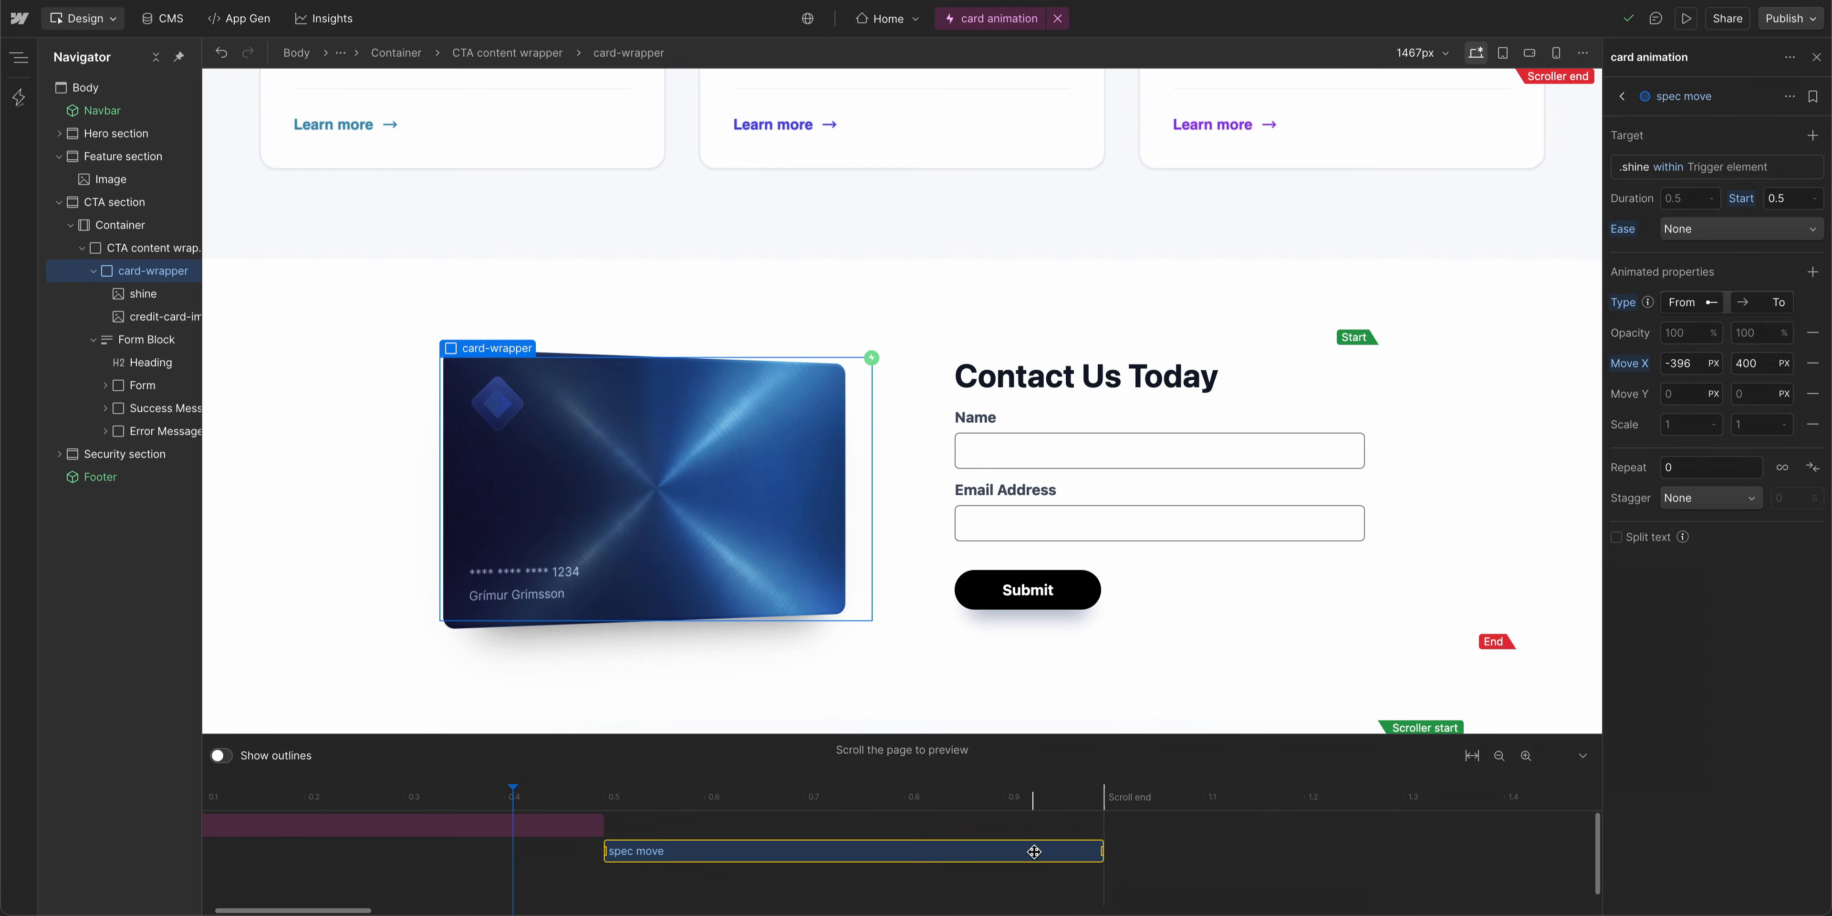
- Set the shine action's start time to 0 so it runs alongside the card rotation
left_click_drag(1034, 851, 767, 841)
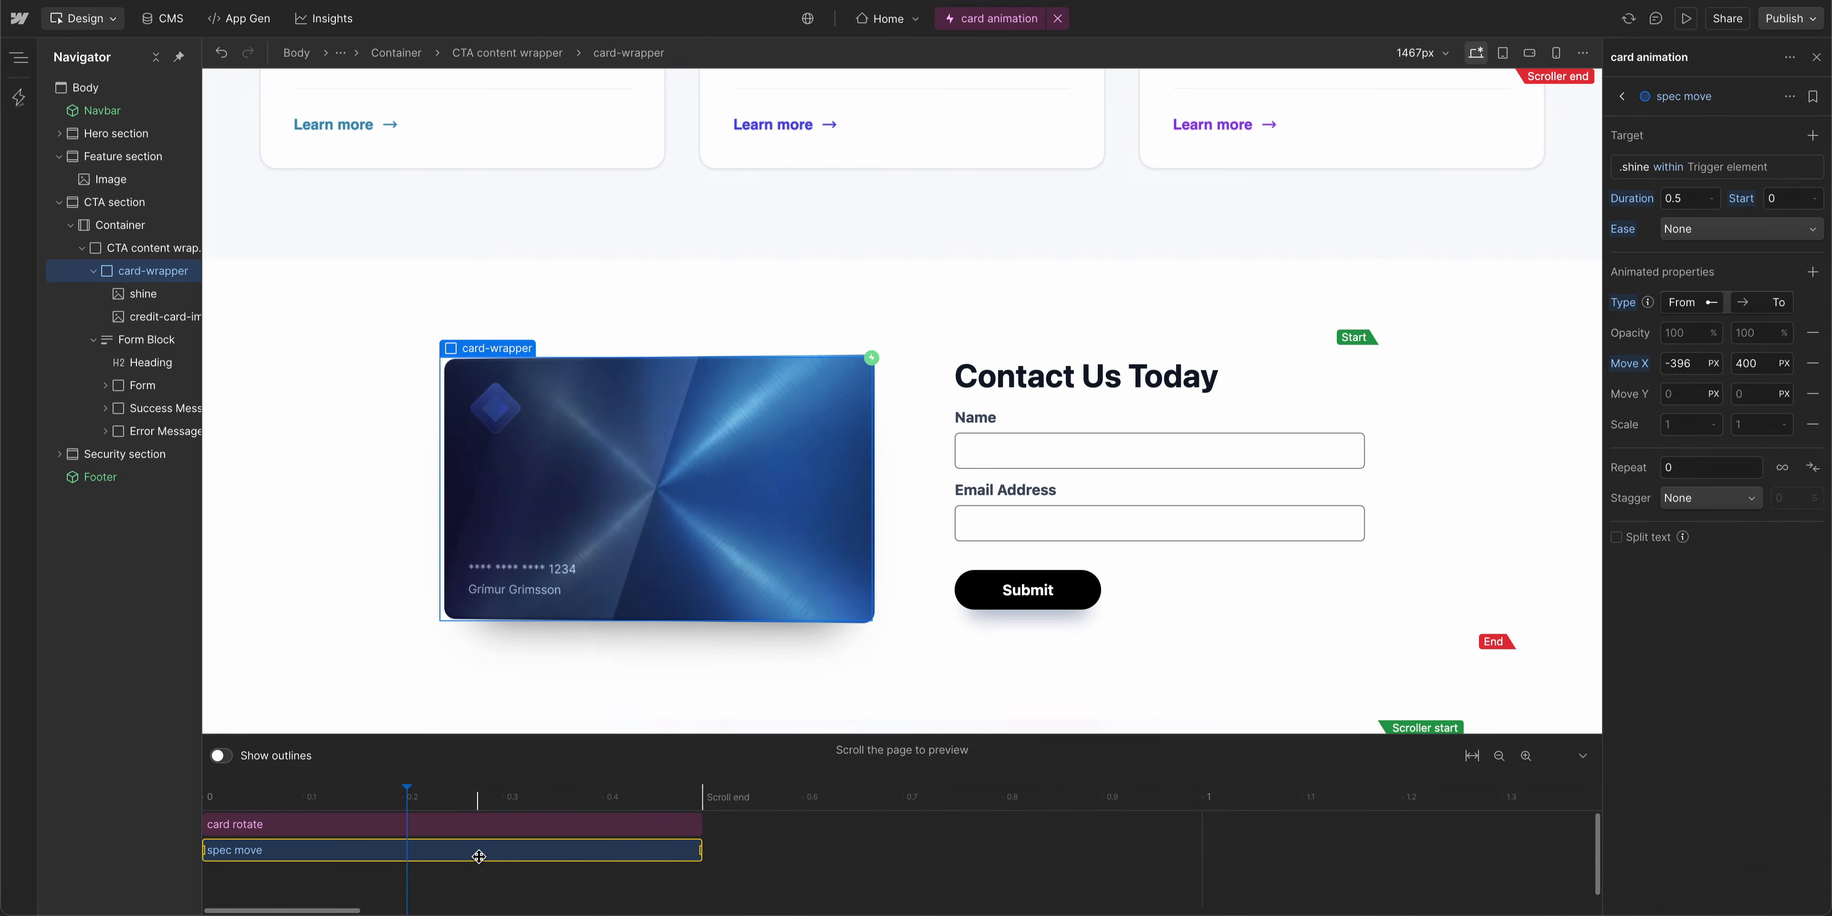
key("super+z")
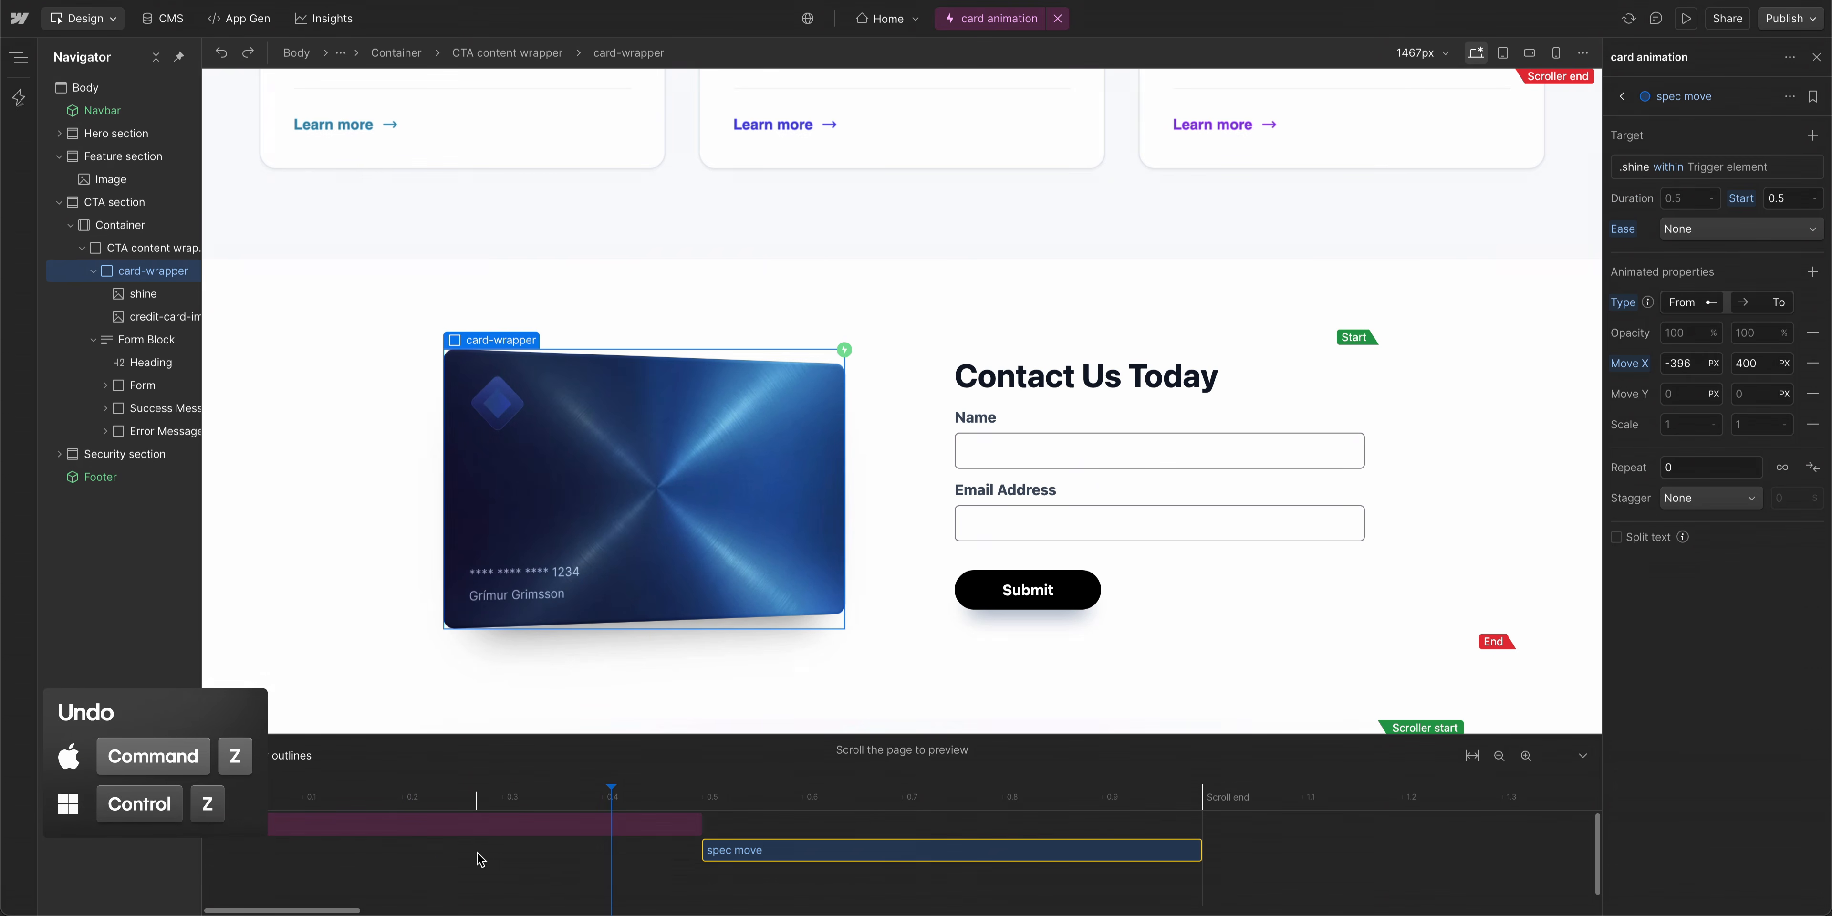
left_click(1792, 197)
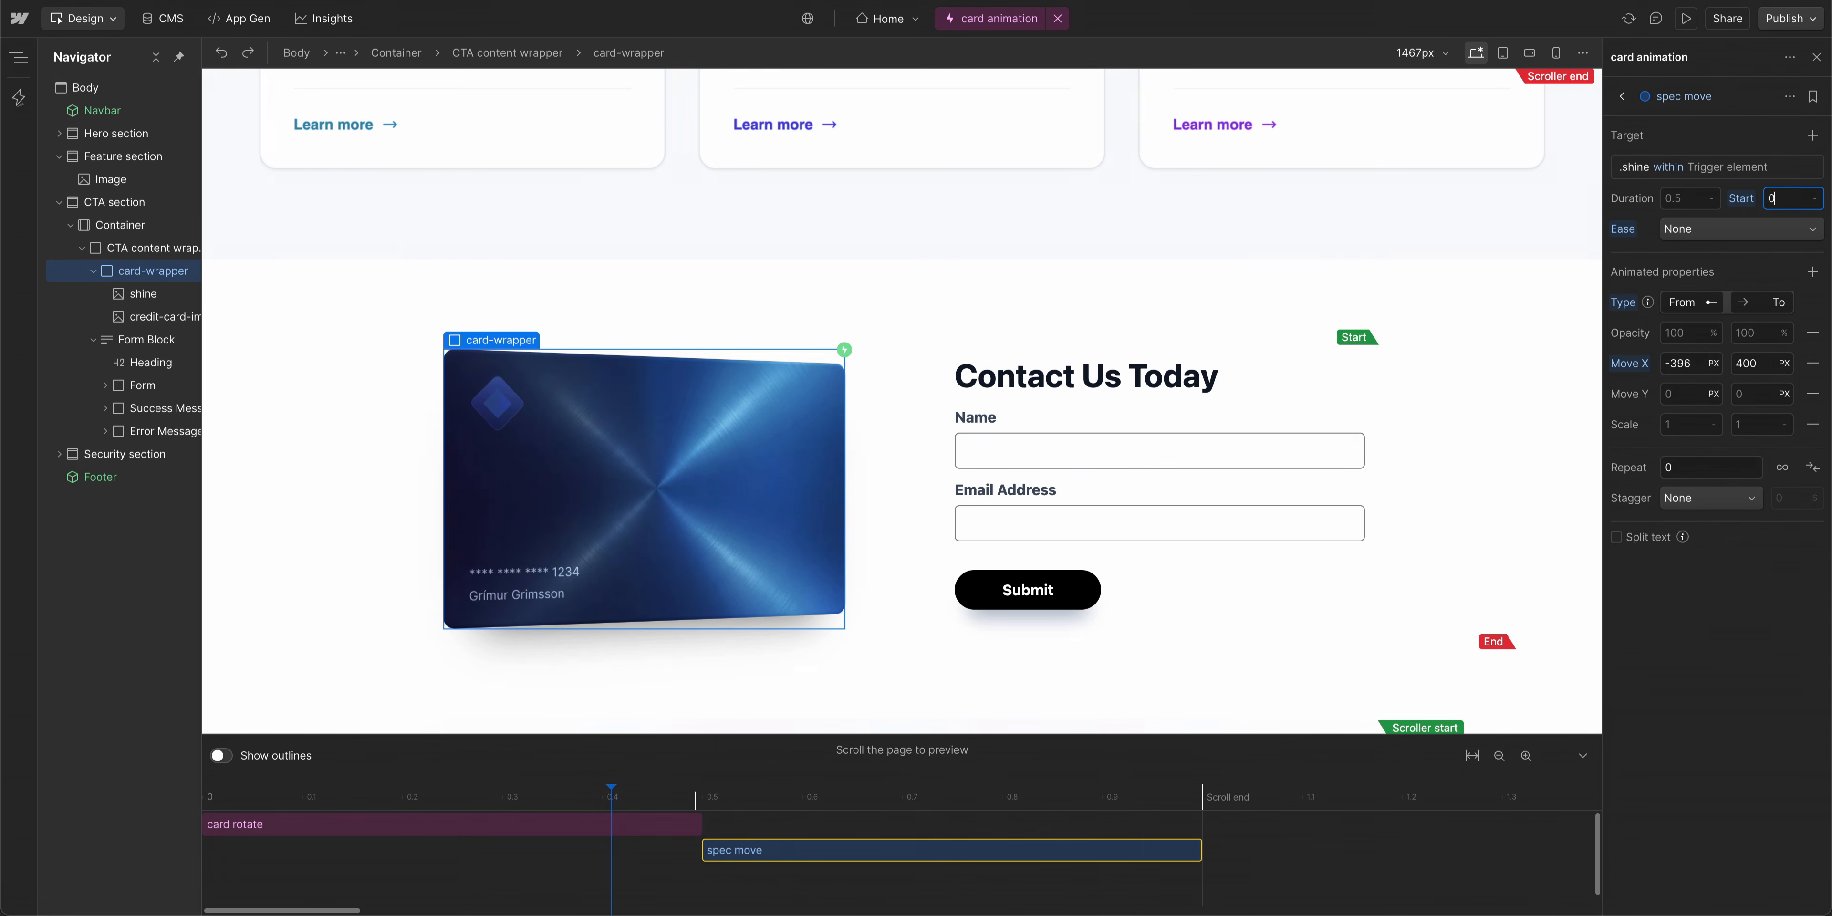
type("0")
key("Return")
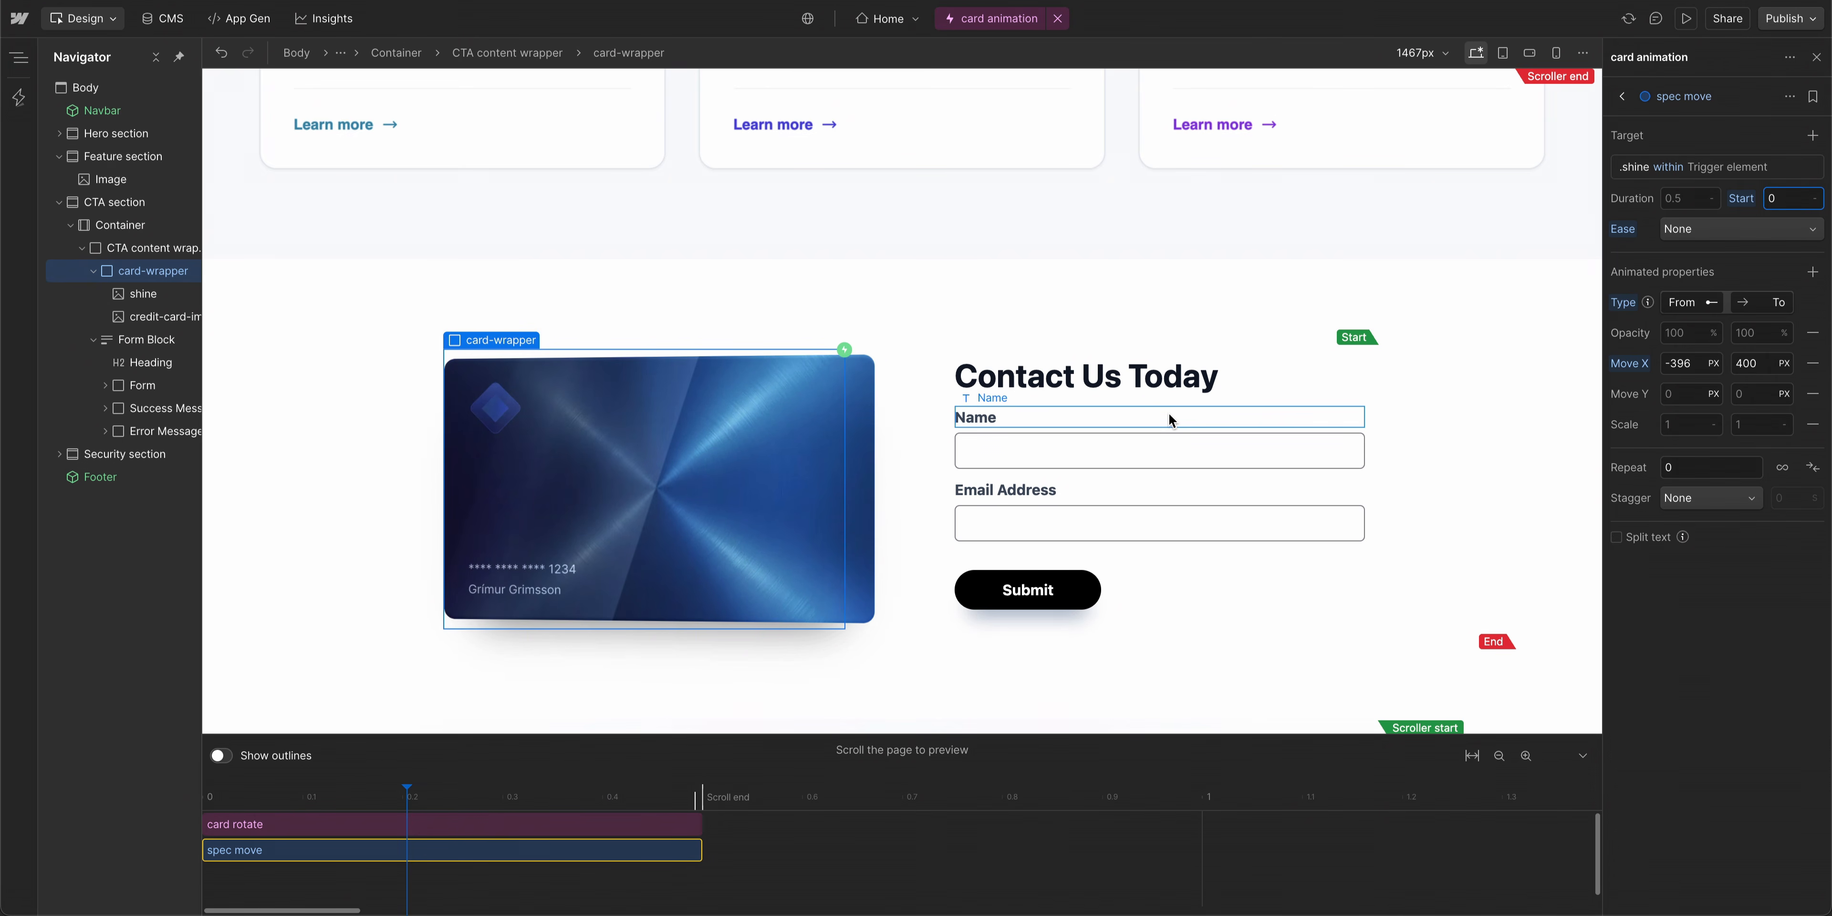
- Scroll through the CTA section to preview the shine sweep with its new start time
scroll(1170, 416, "down", 6)
scroll(1170, 416, "up", 10)
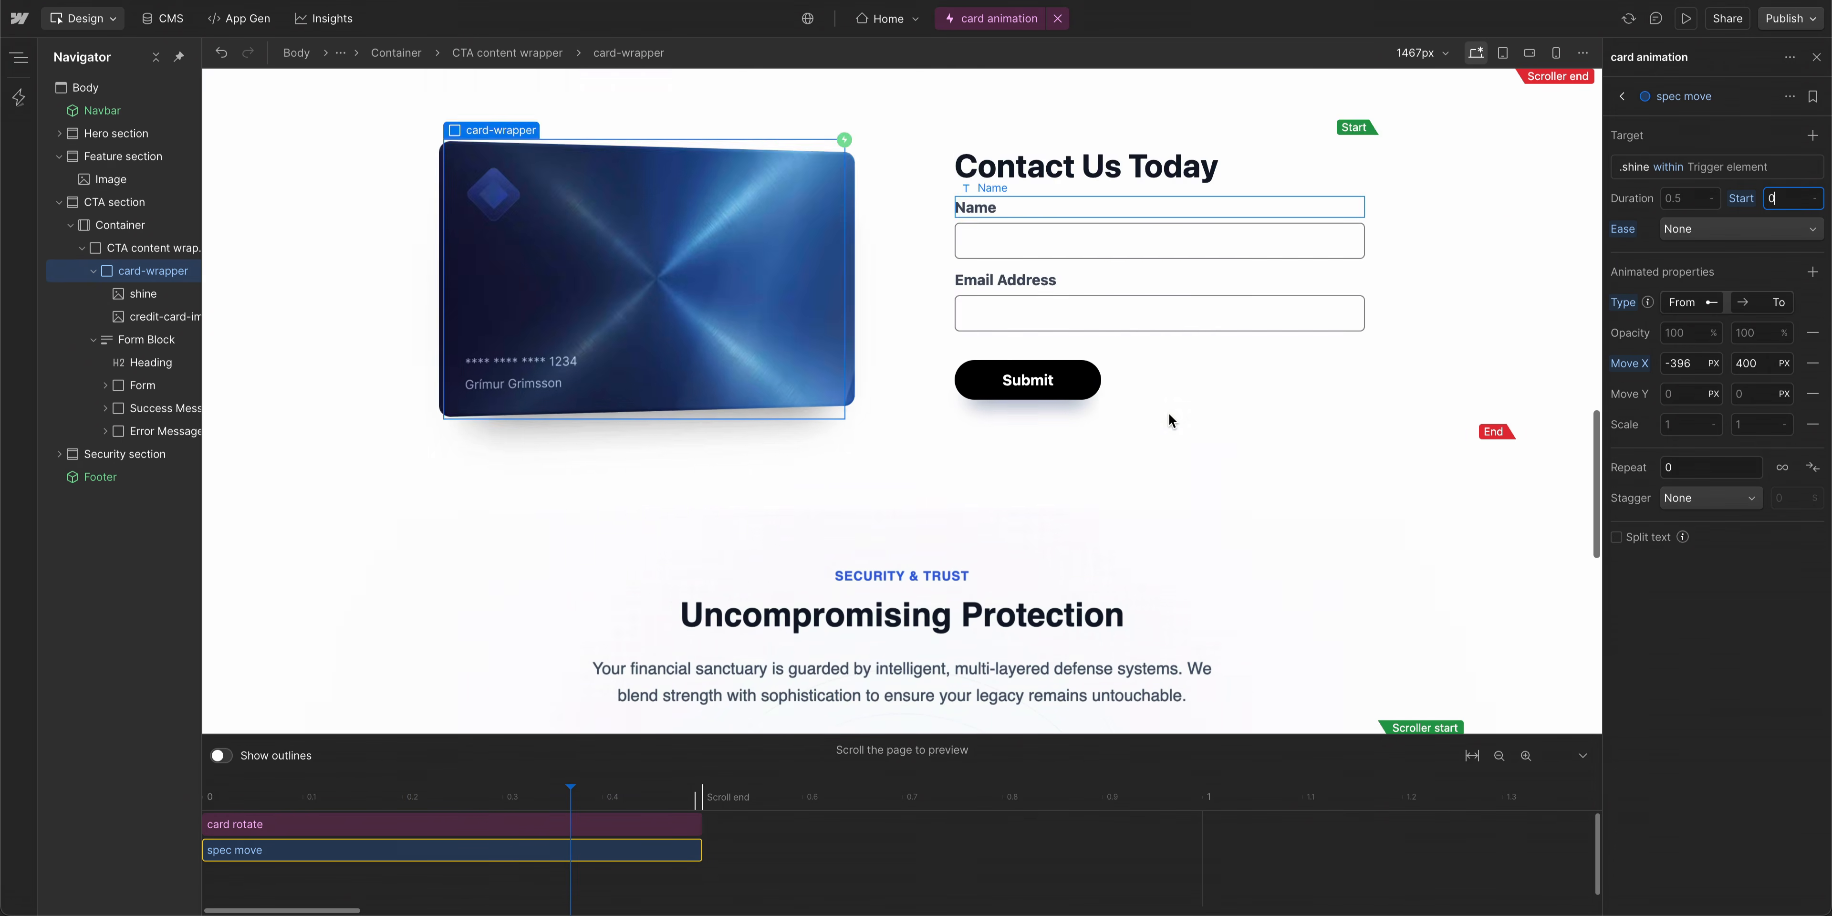
scroll(1168, 413, "down", 5)
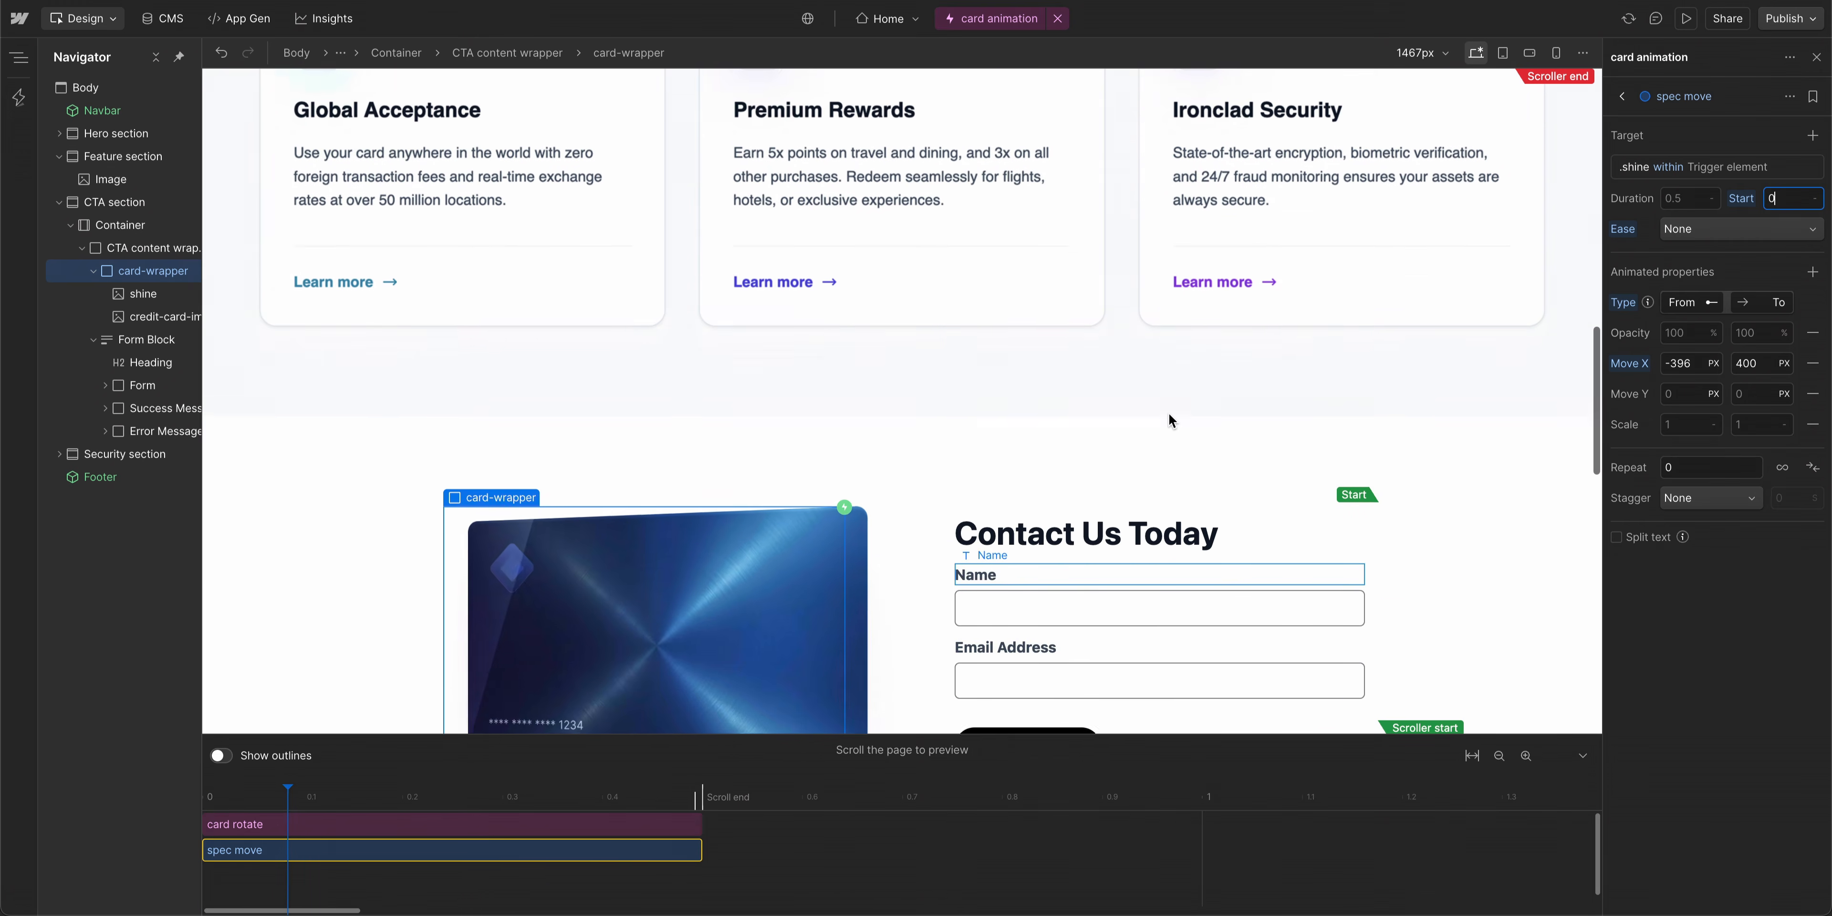
scroll(1168, 420, "down", 4)
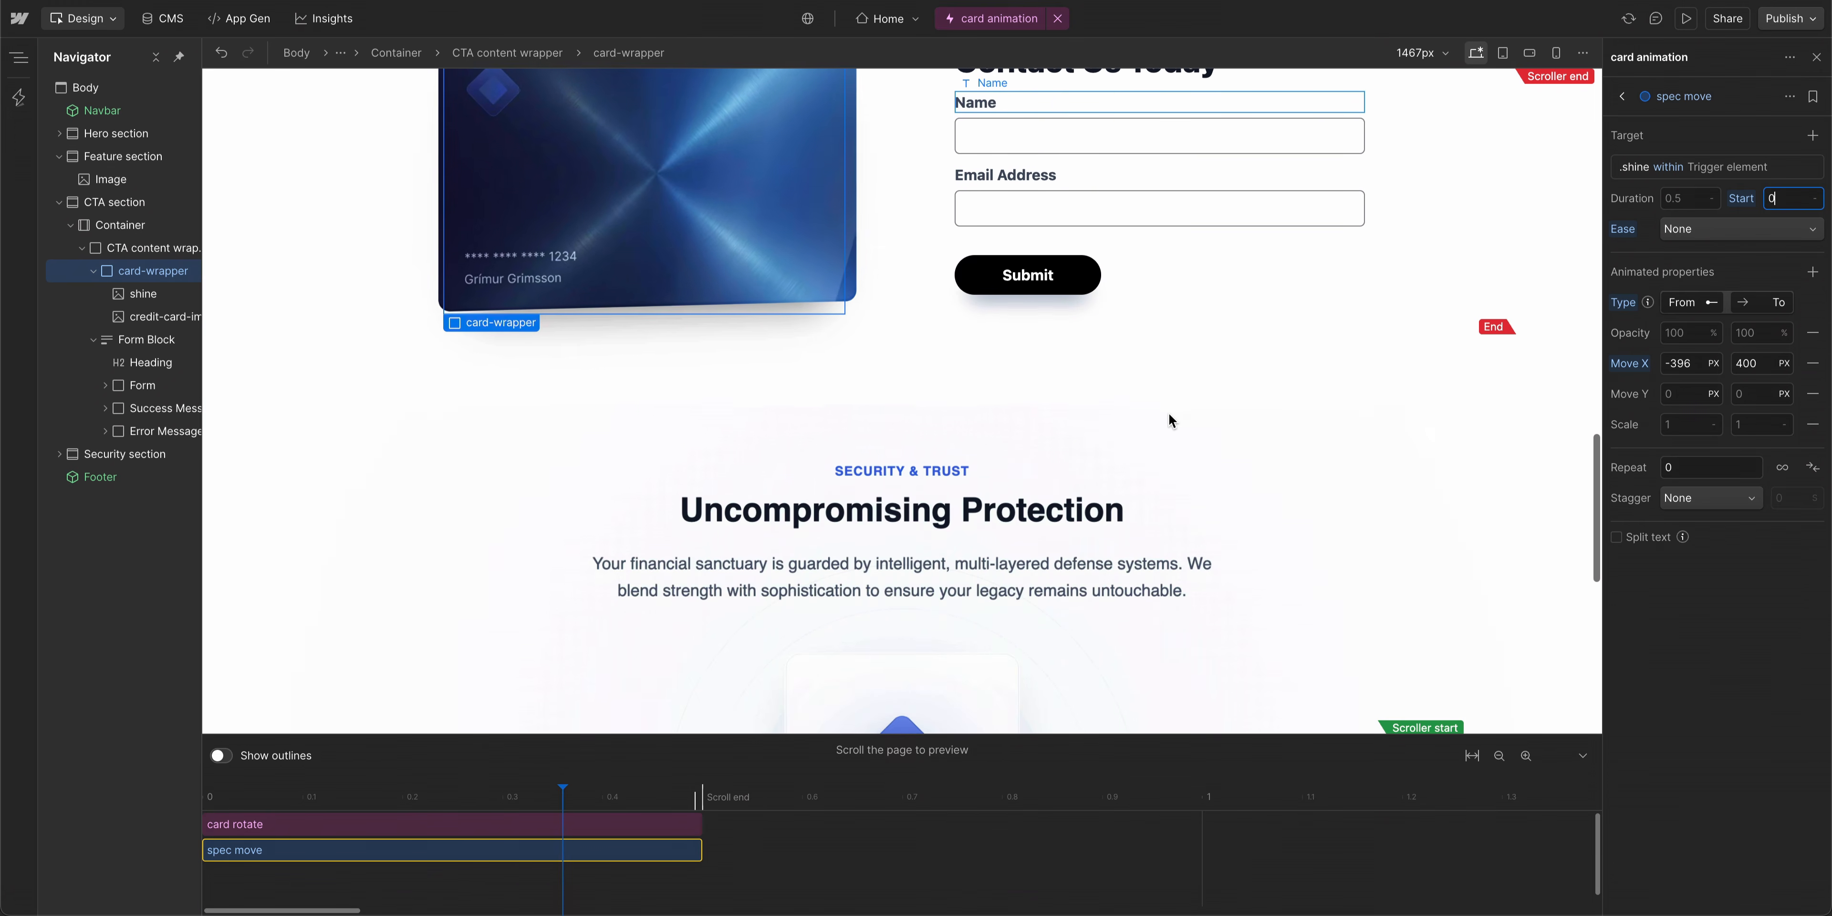
scroll(1169, 421, "up", 5)
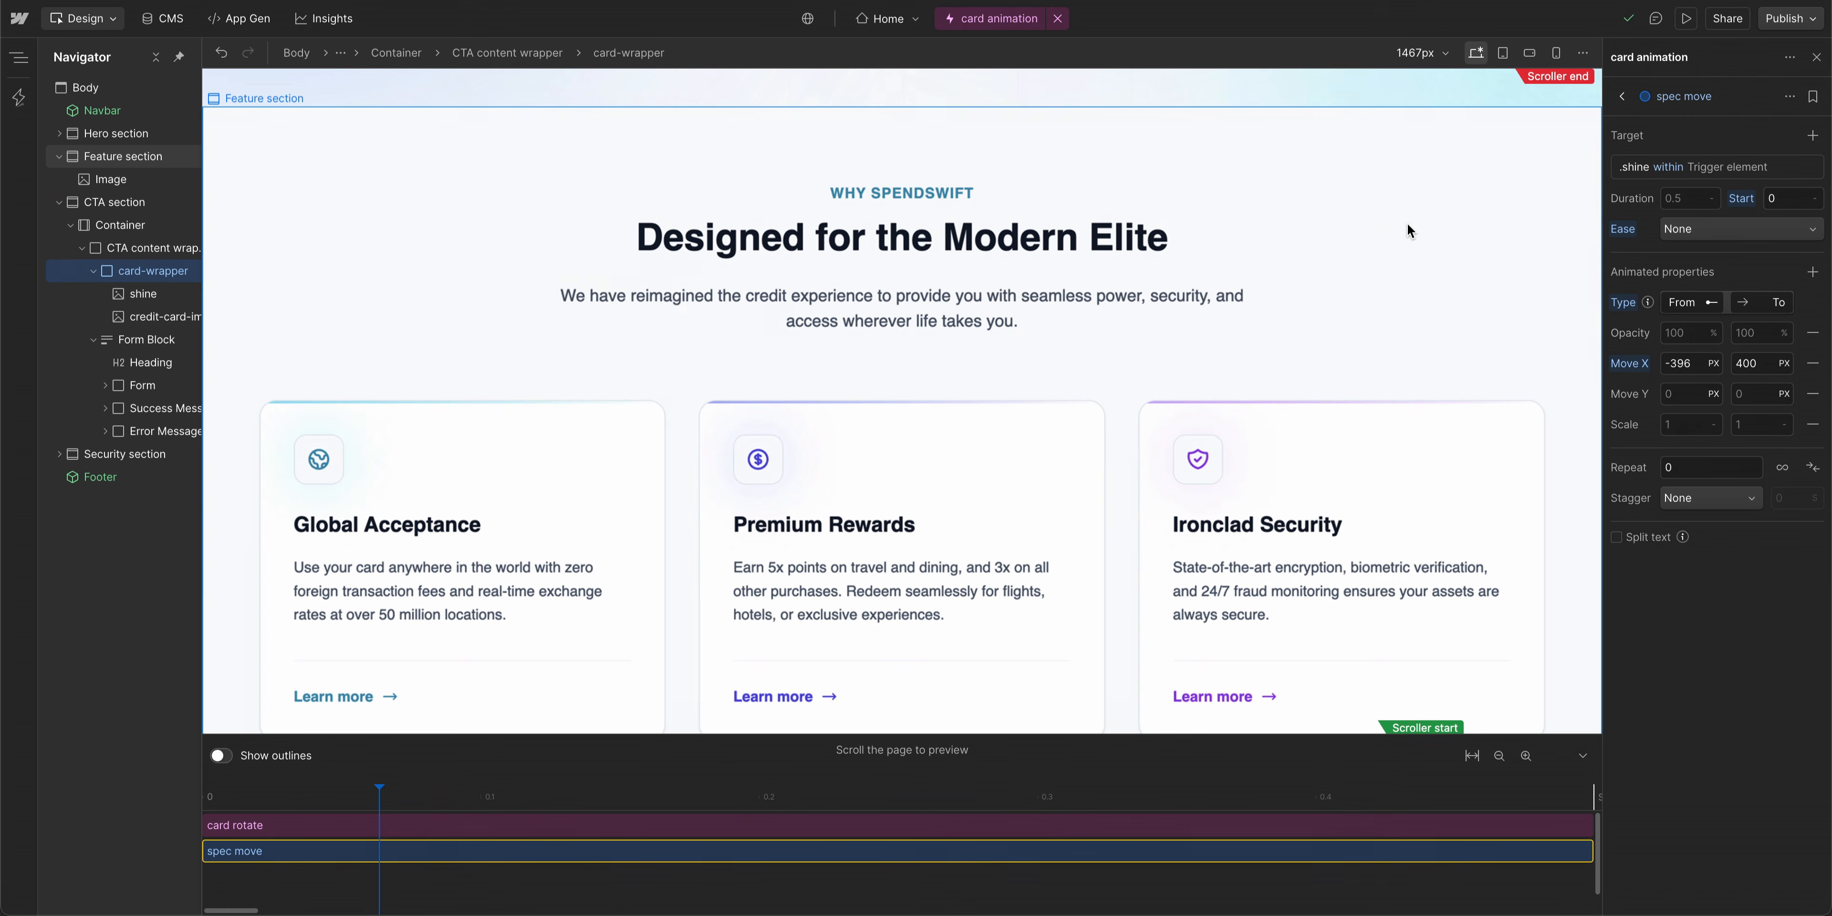
- Open the scroll trigger's settings and set the start viewport position to center
left_click(1627, 96)
scroll(1267, 397, "down", 5)
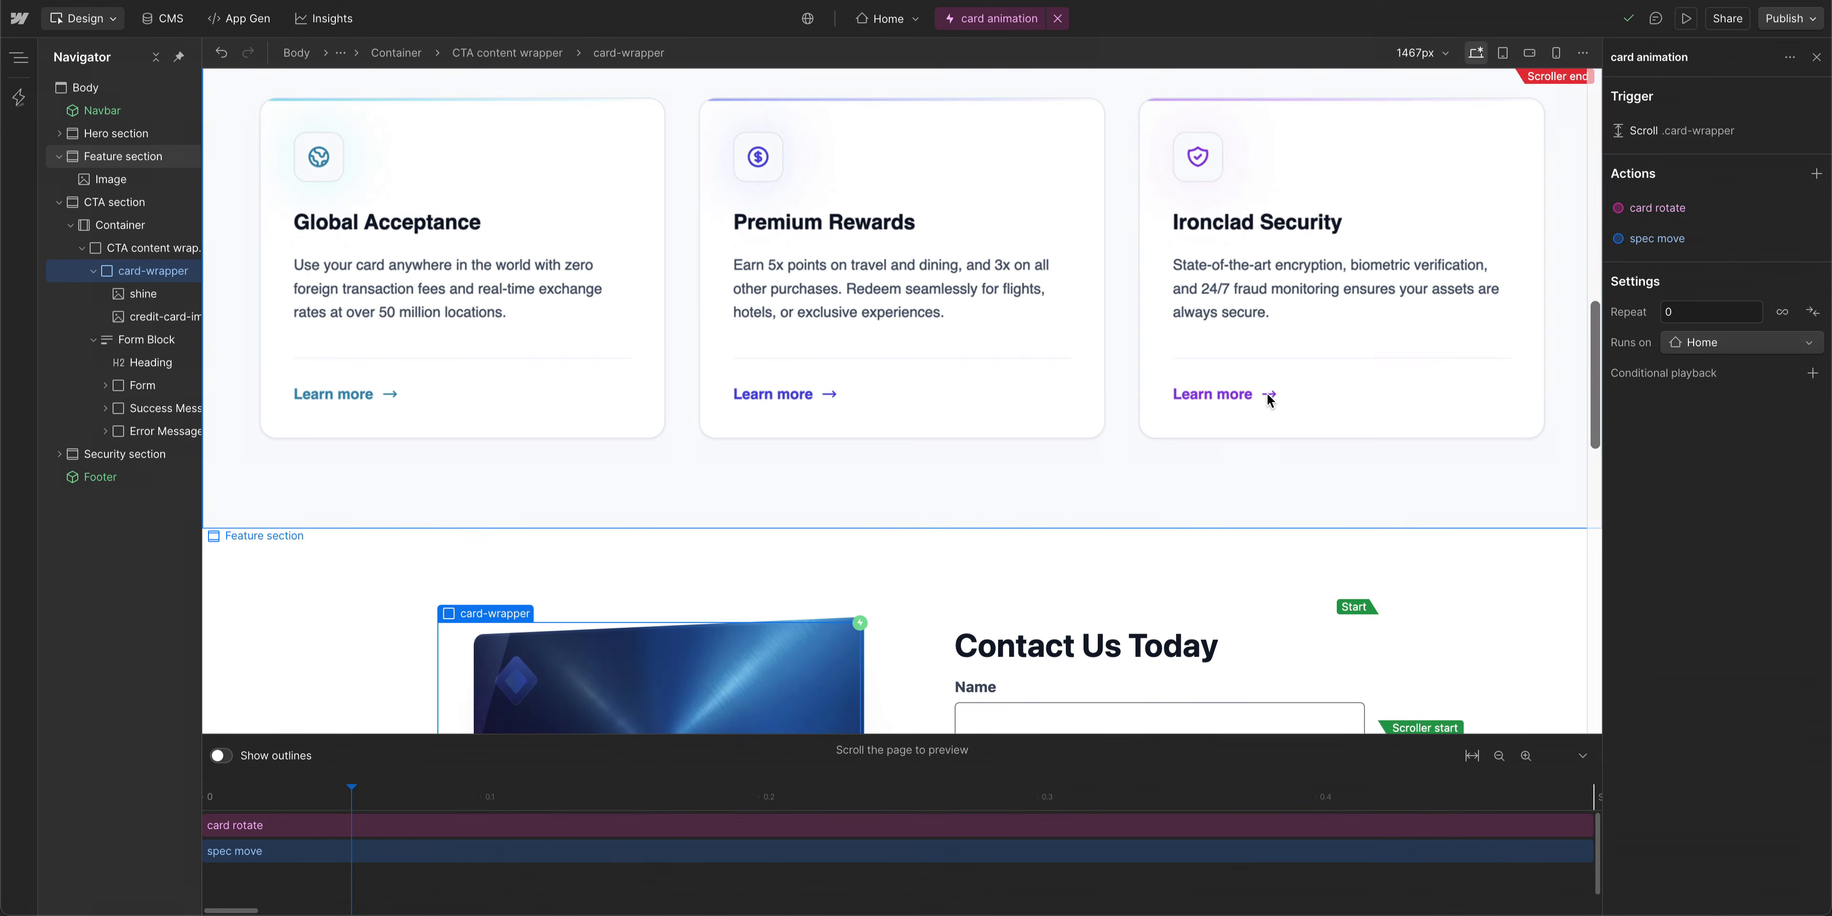
scroll(1186, 487, "down", 5)
scroll(1183, 486, "up", 5)
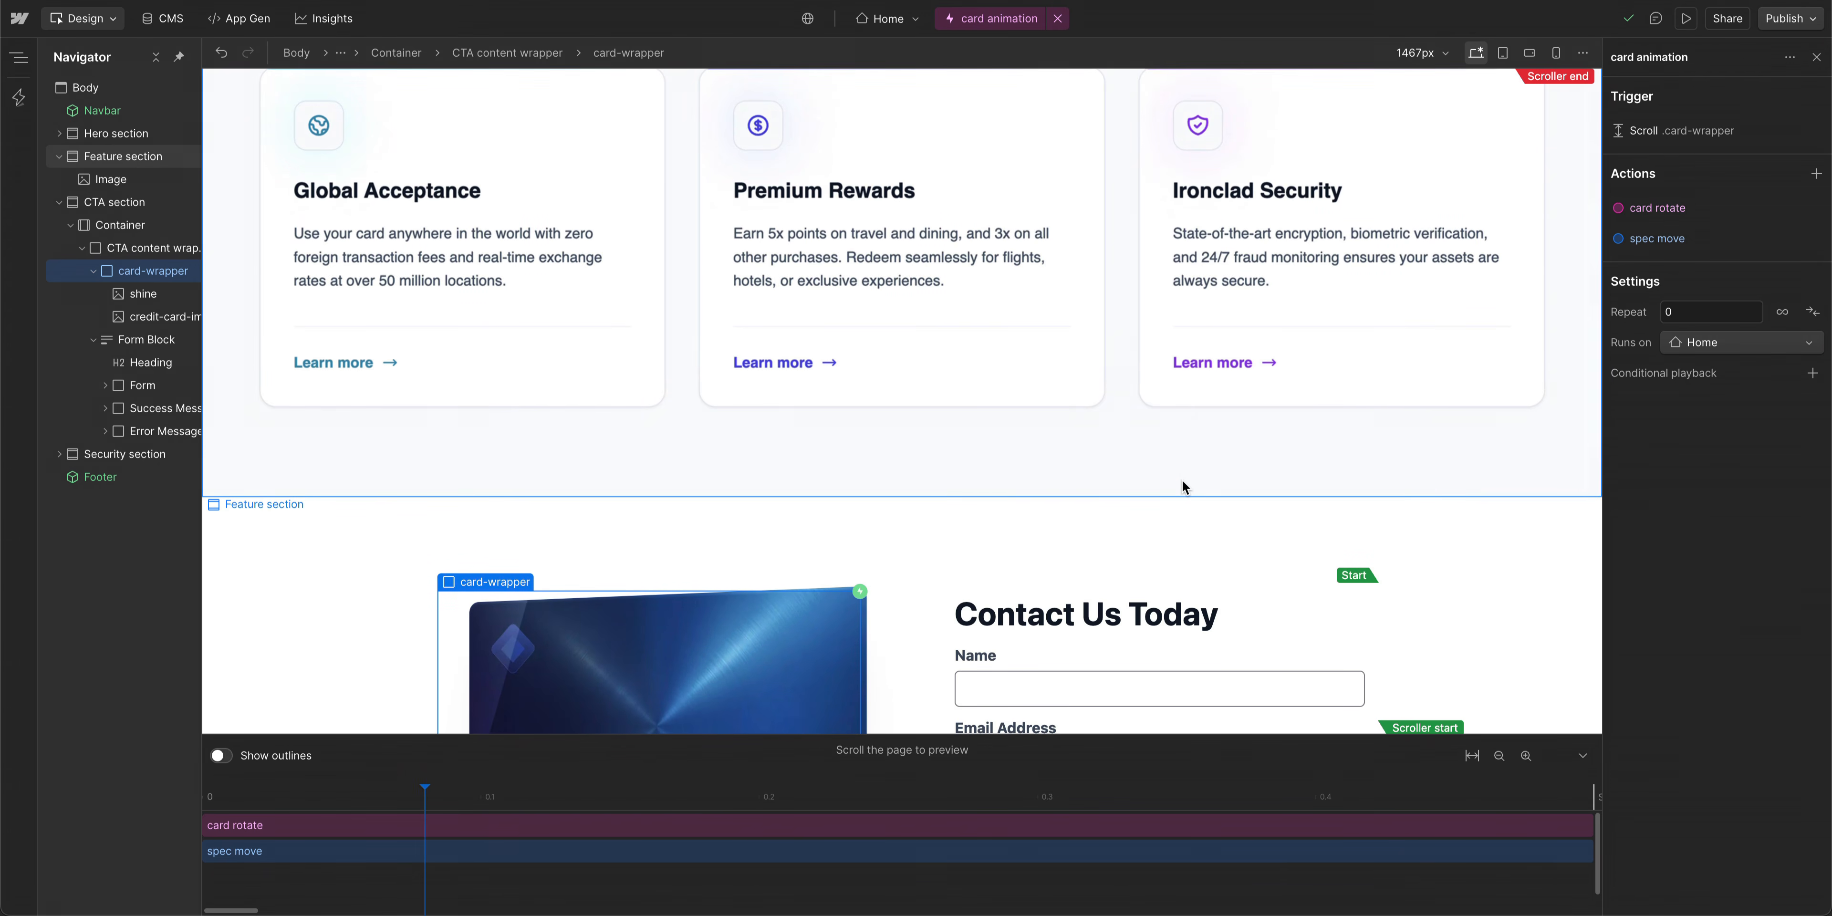
scroll(1184, 486, "down", 5)
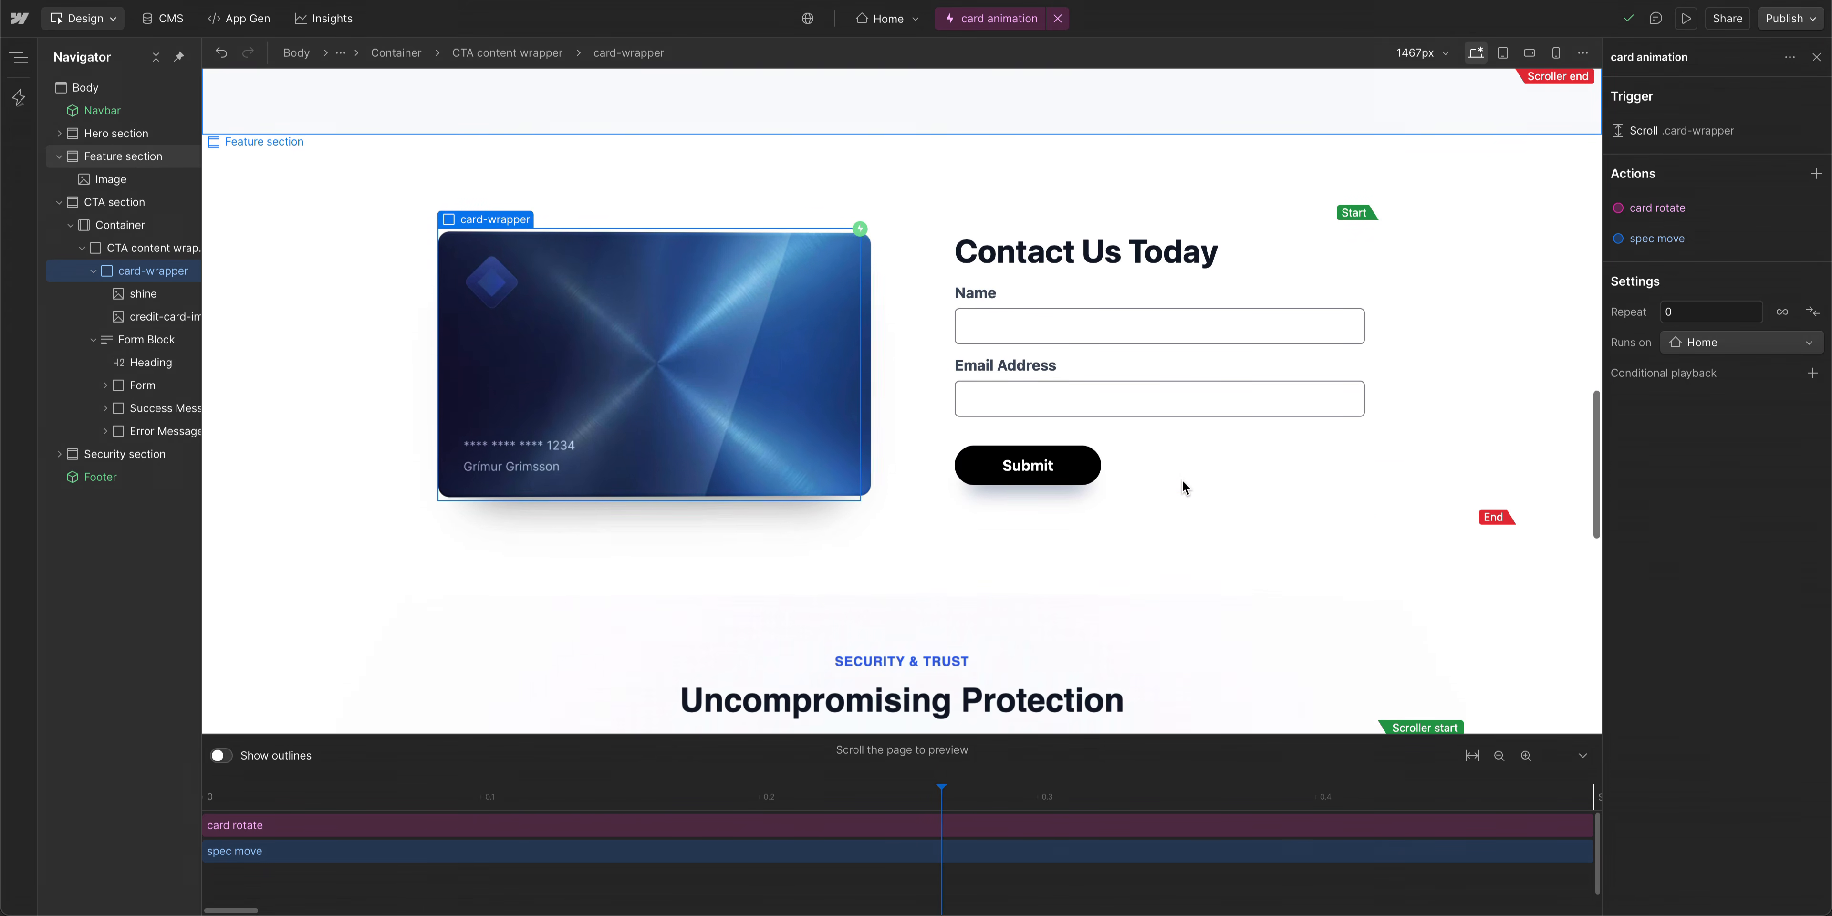
left_click(1683, 133)
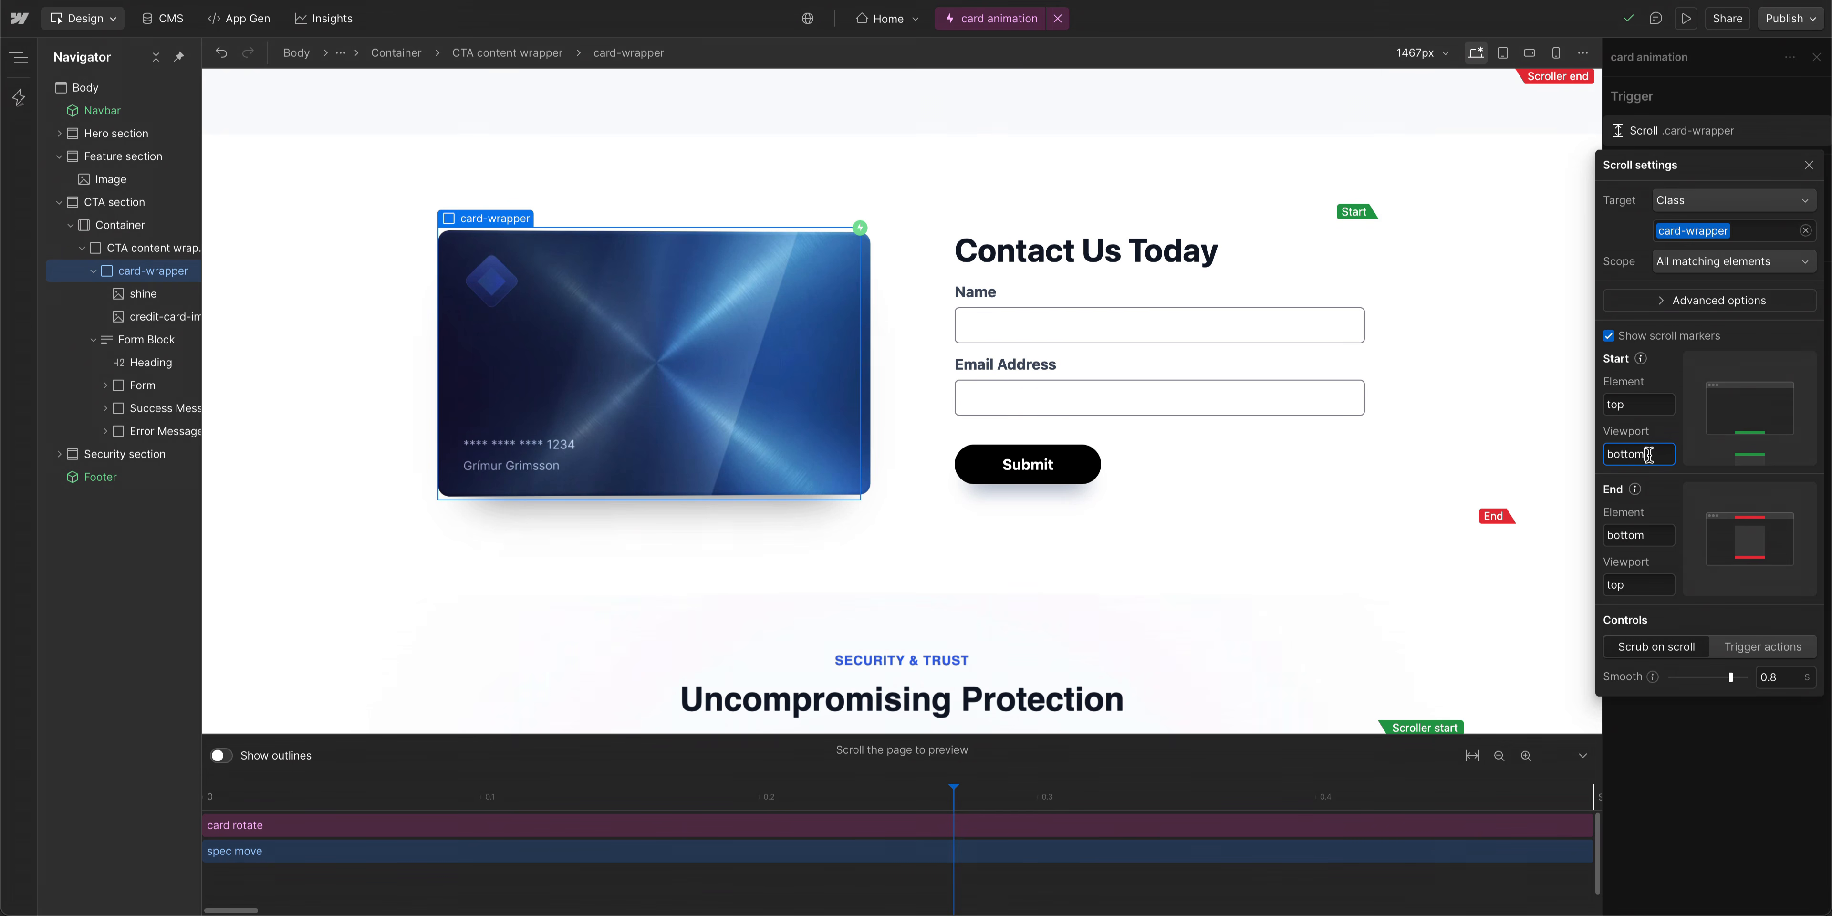
left_click_drag(1649, 455, 1594, 459)
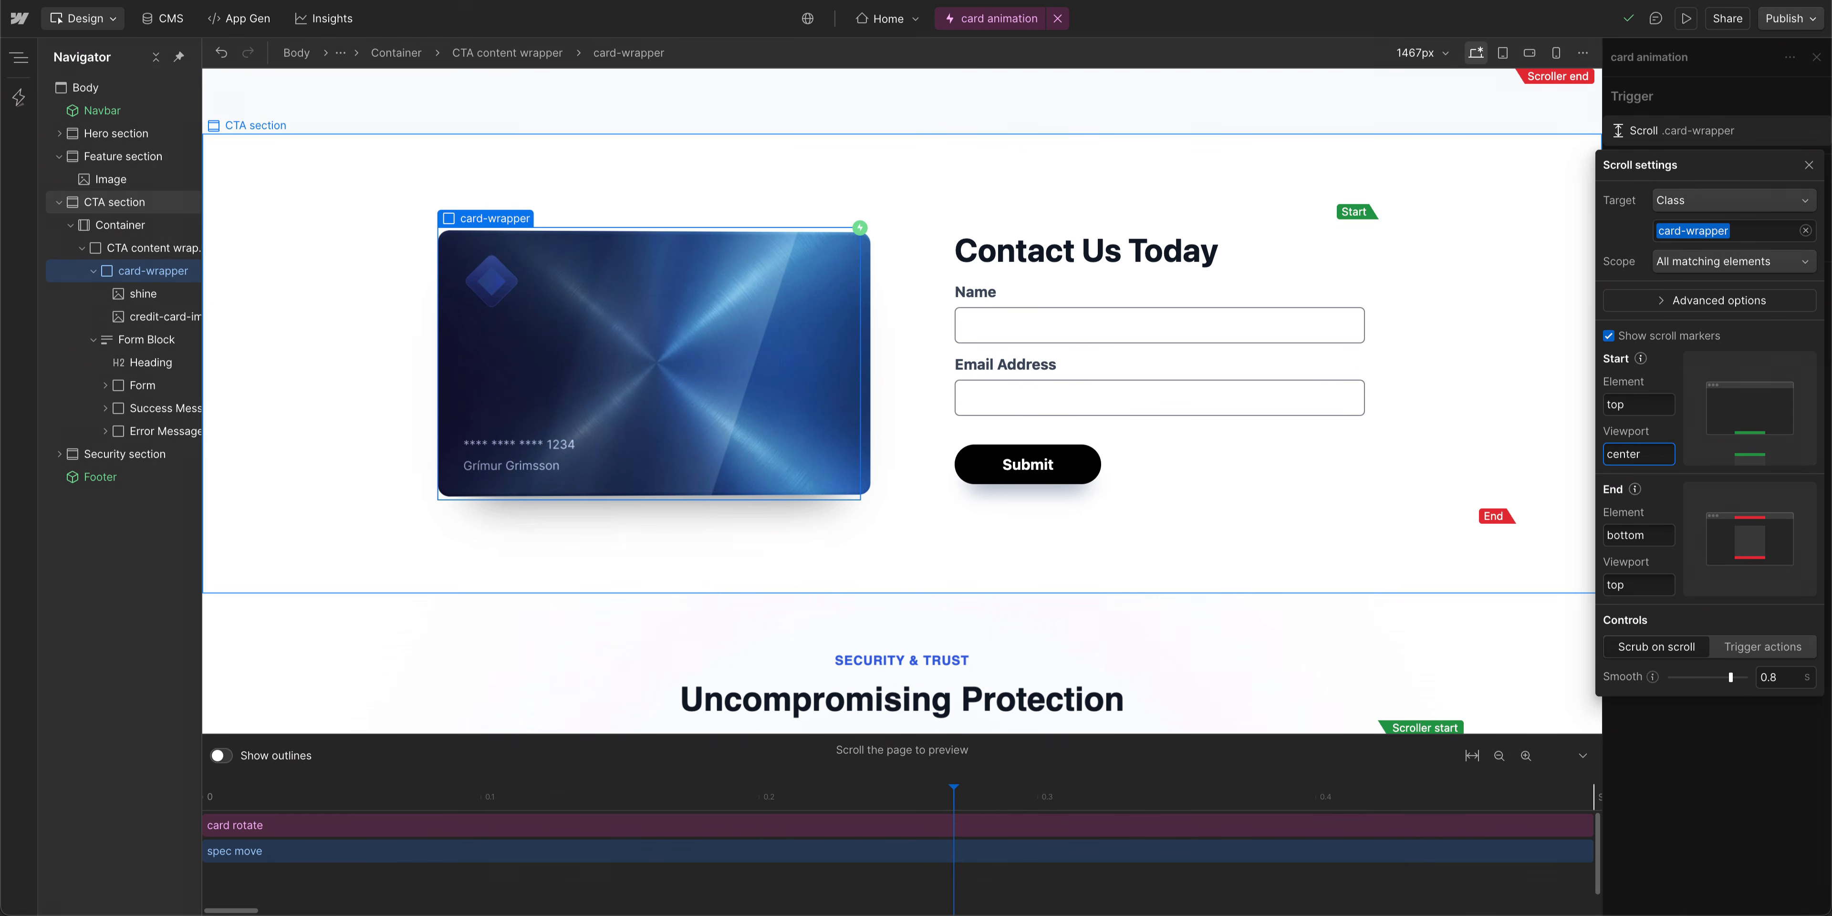
key("Return")
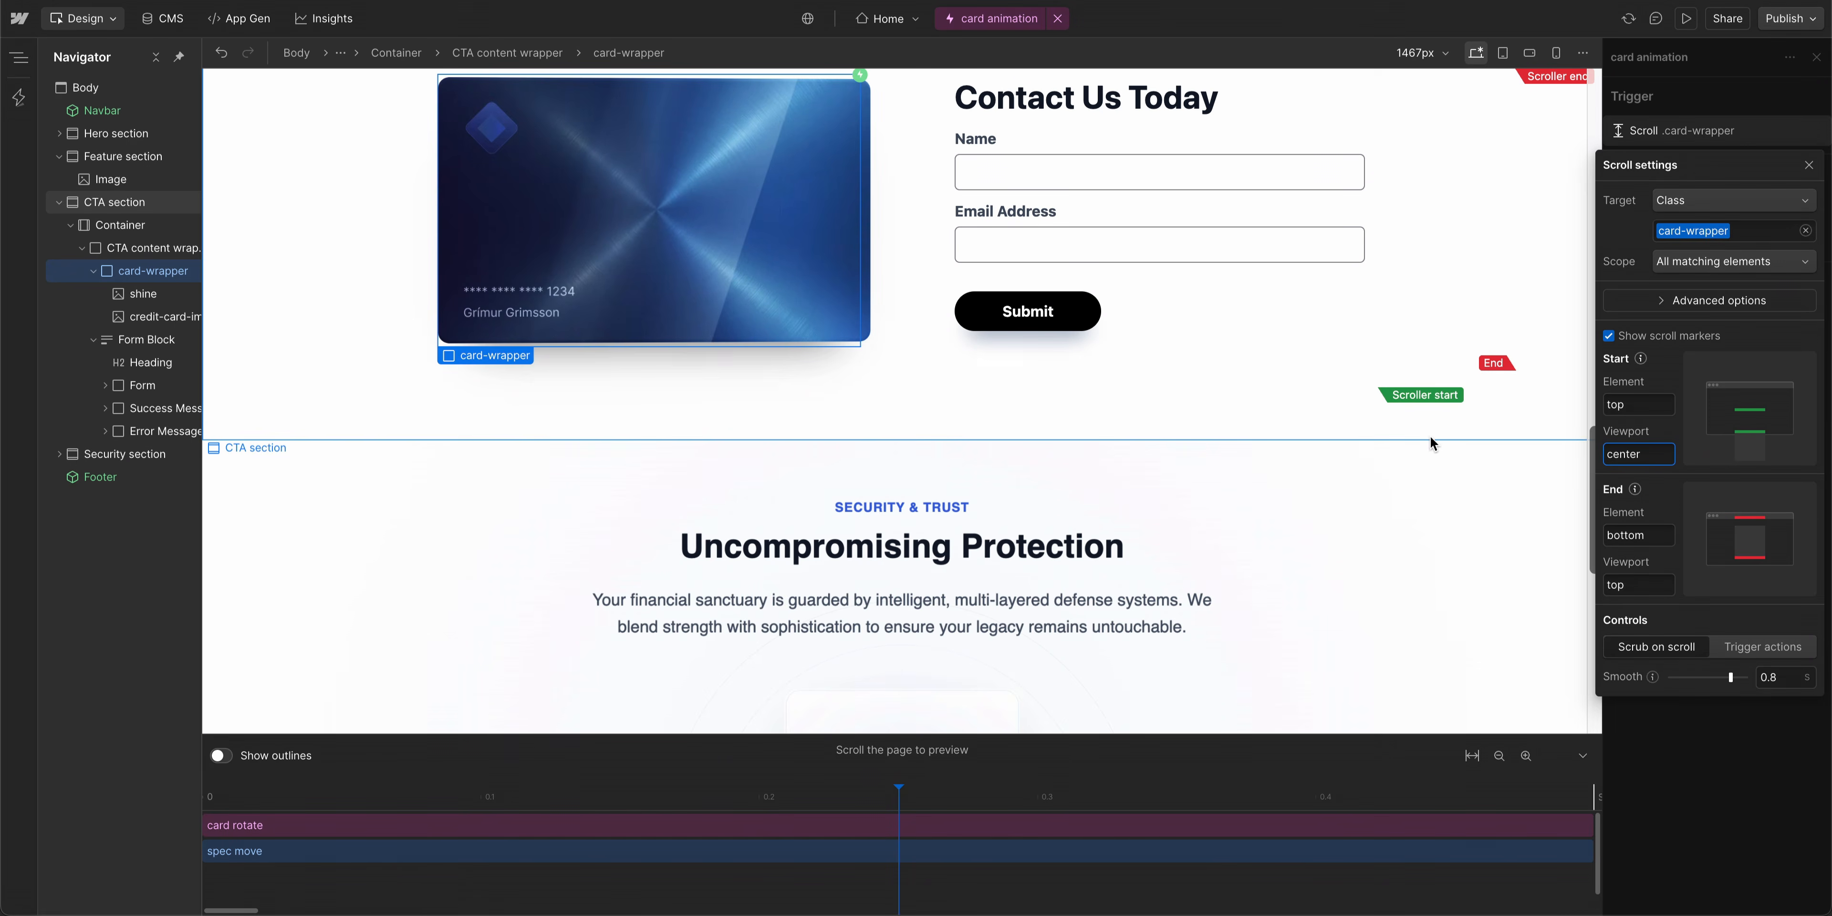
- Scroll the page up and down through the CTA section to preview the card animation with the new start point
scroll(1240, 361, "up", 10)
scroll(1240, 366, "down", 10)
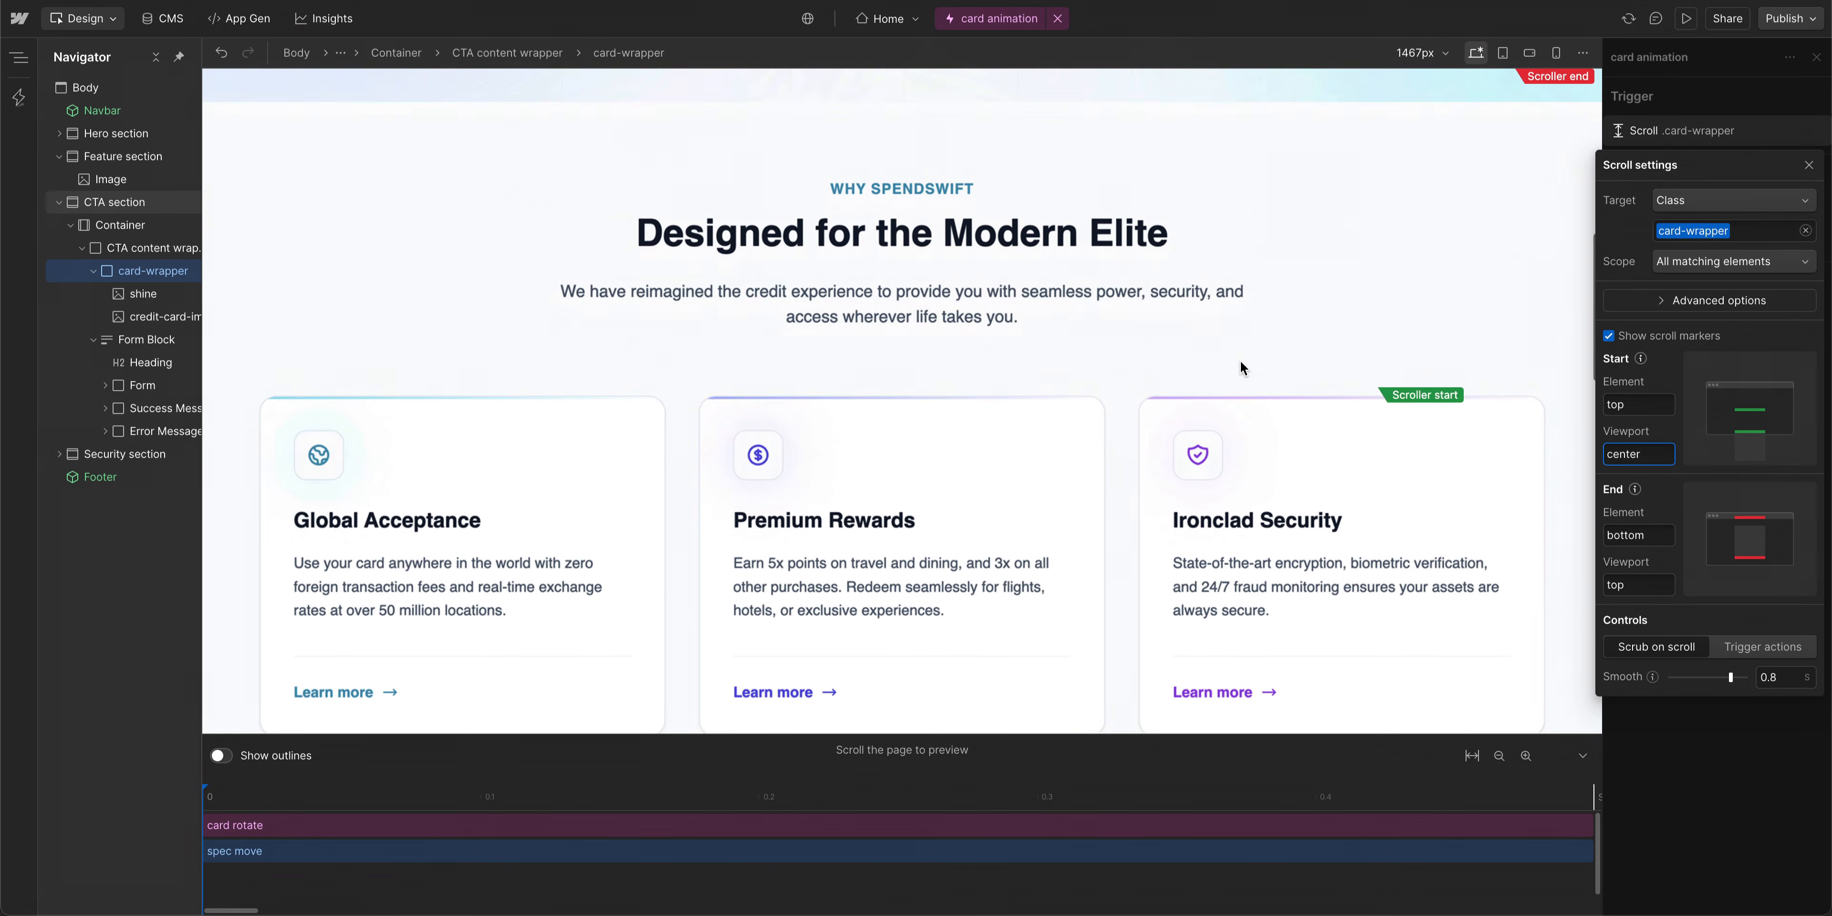
scroll(1241, 364, "down", 5)
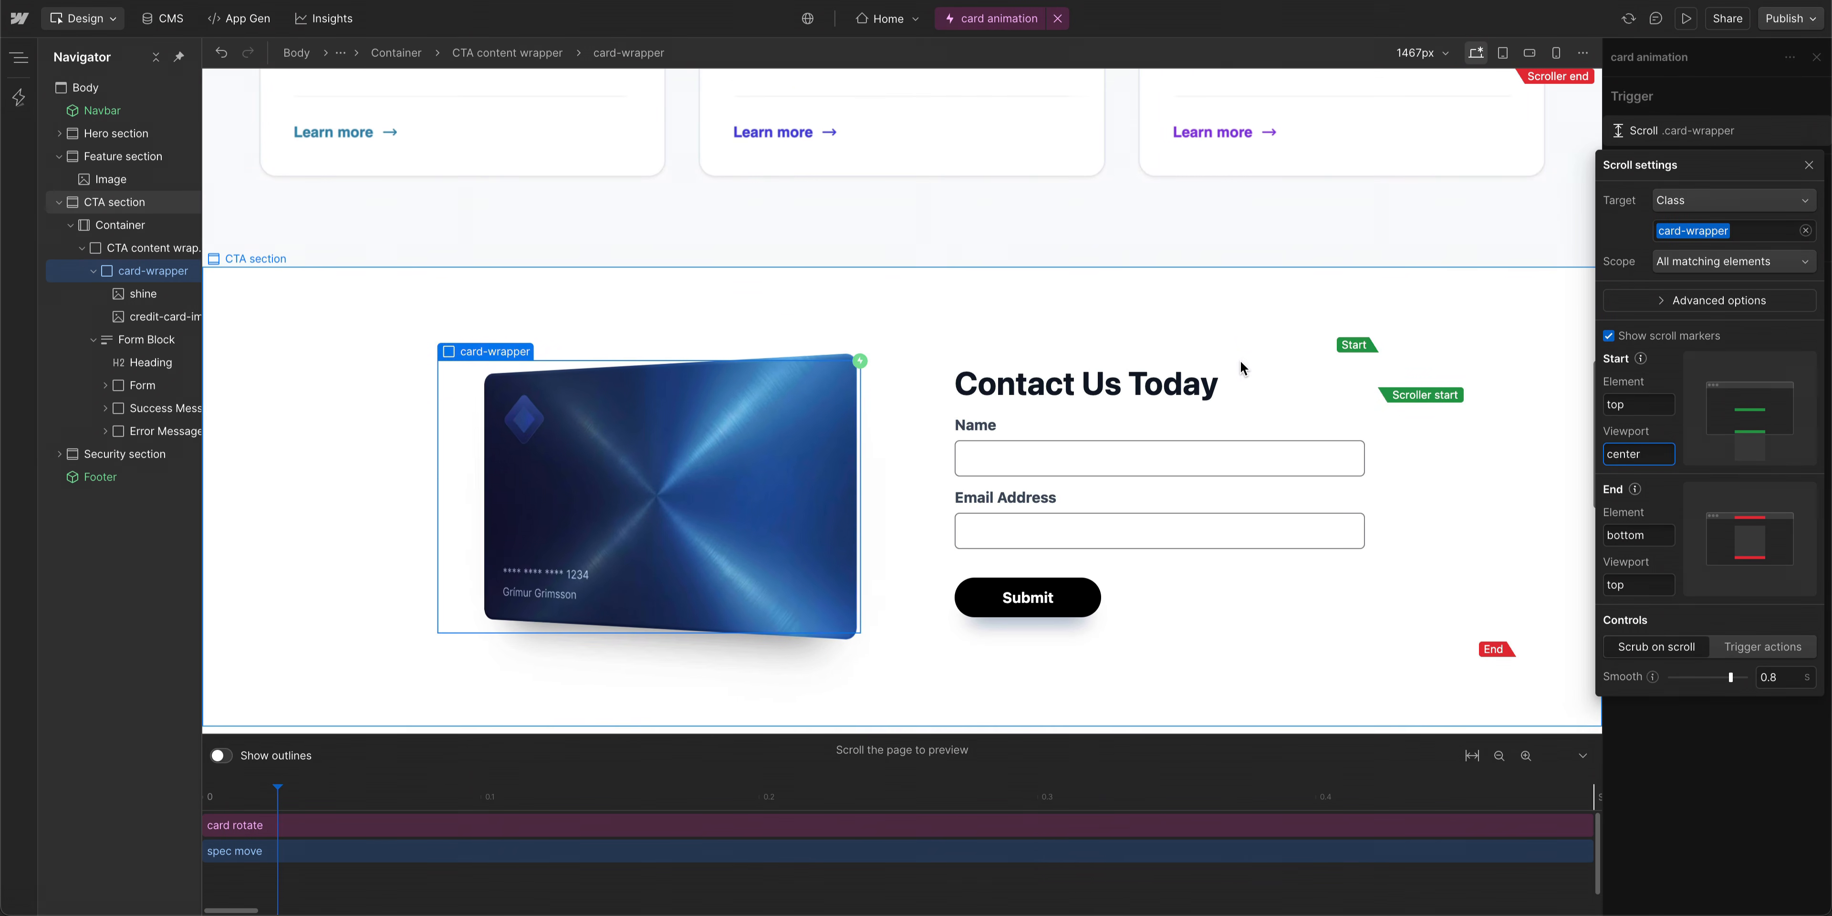
scroll(1241, 364, "down", 5)
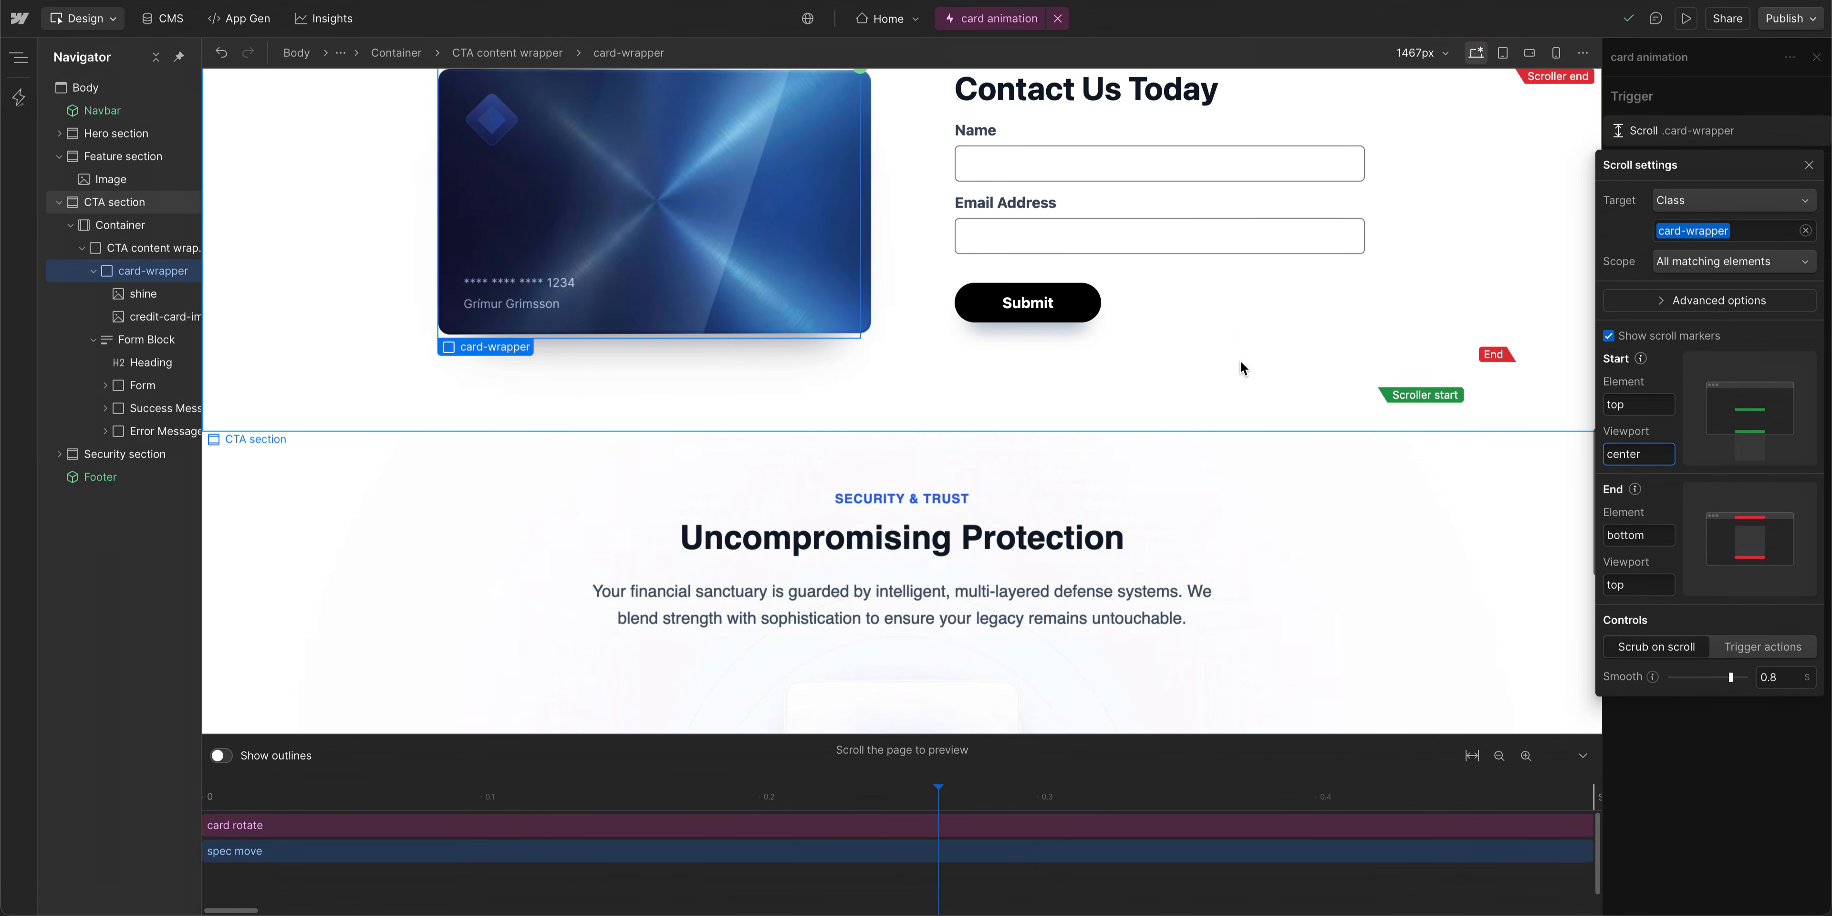
scroll(1241, 361, "up", 15)
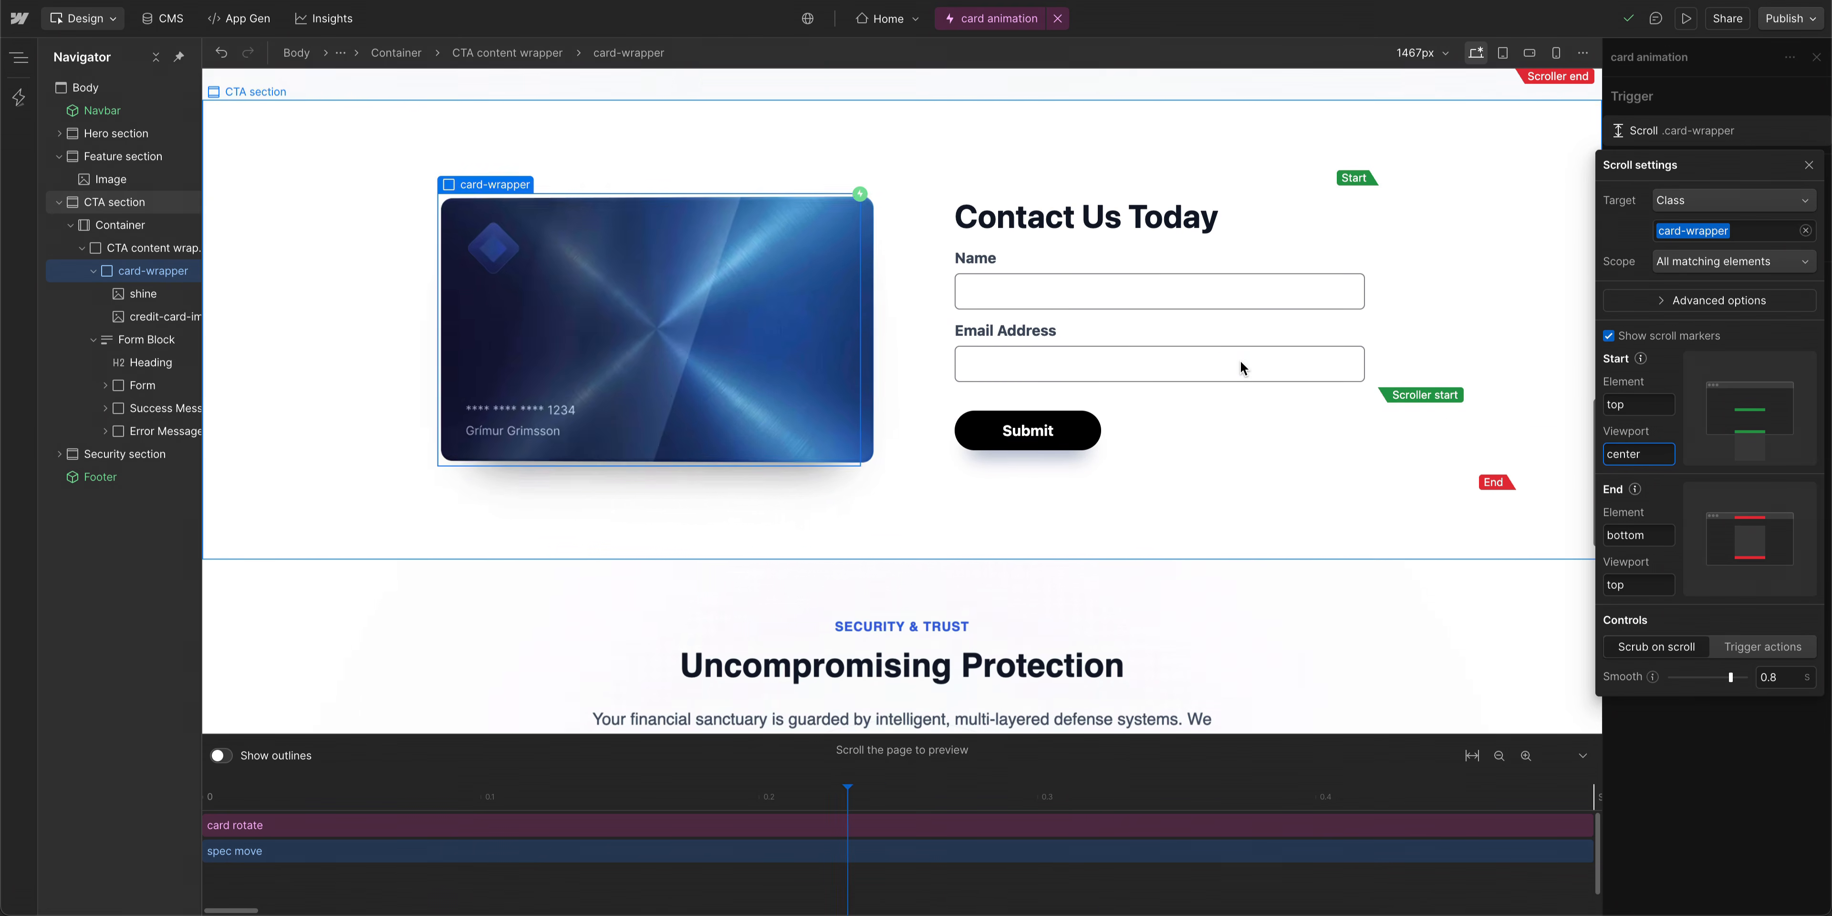
scroll(1240, 363, "down", 10)
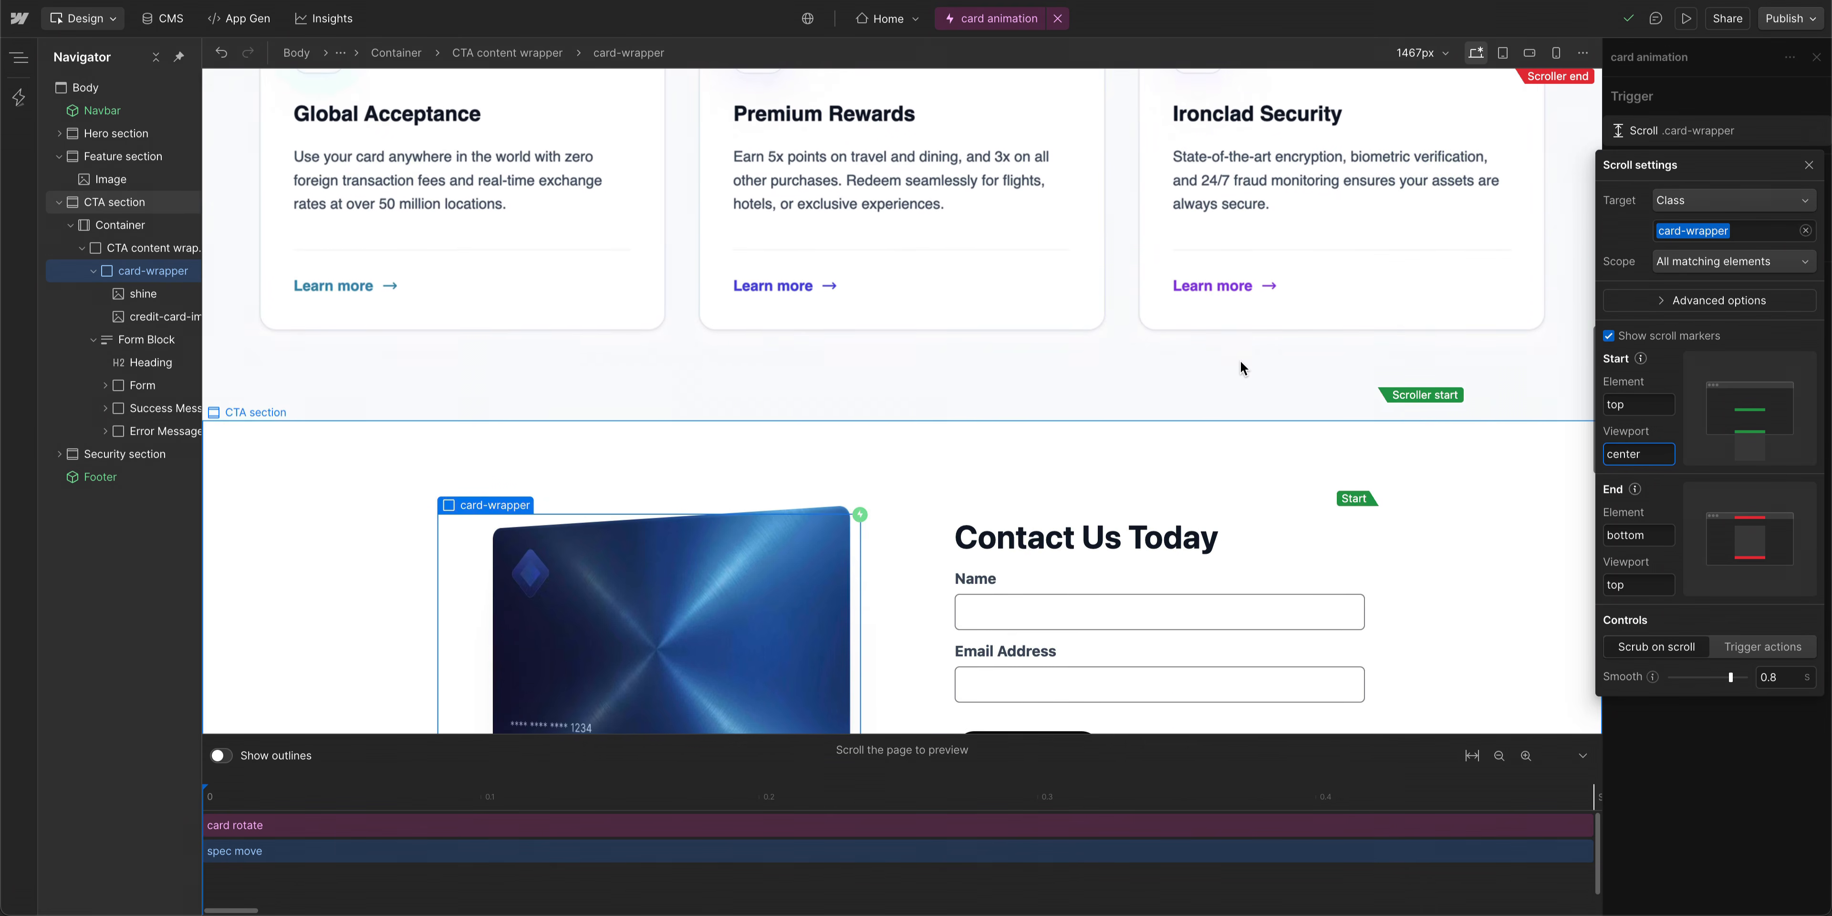
scroll(1240, 360, "down", 4)
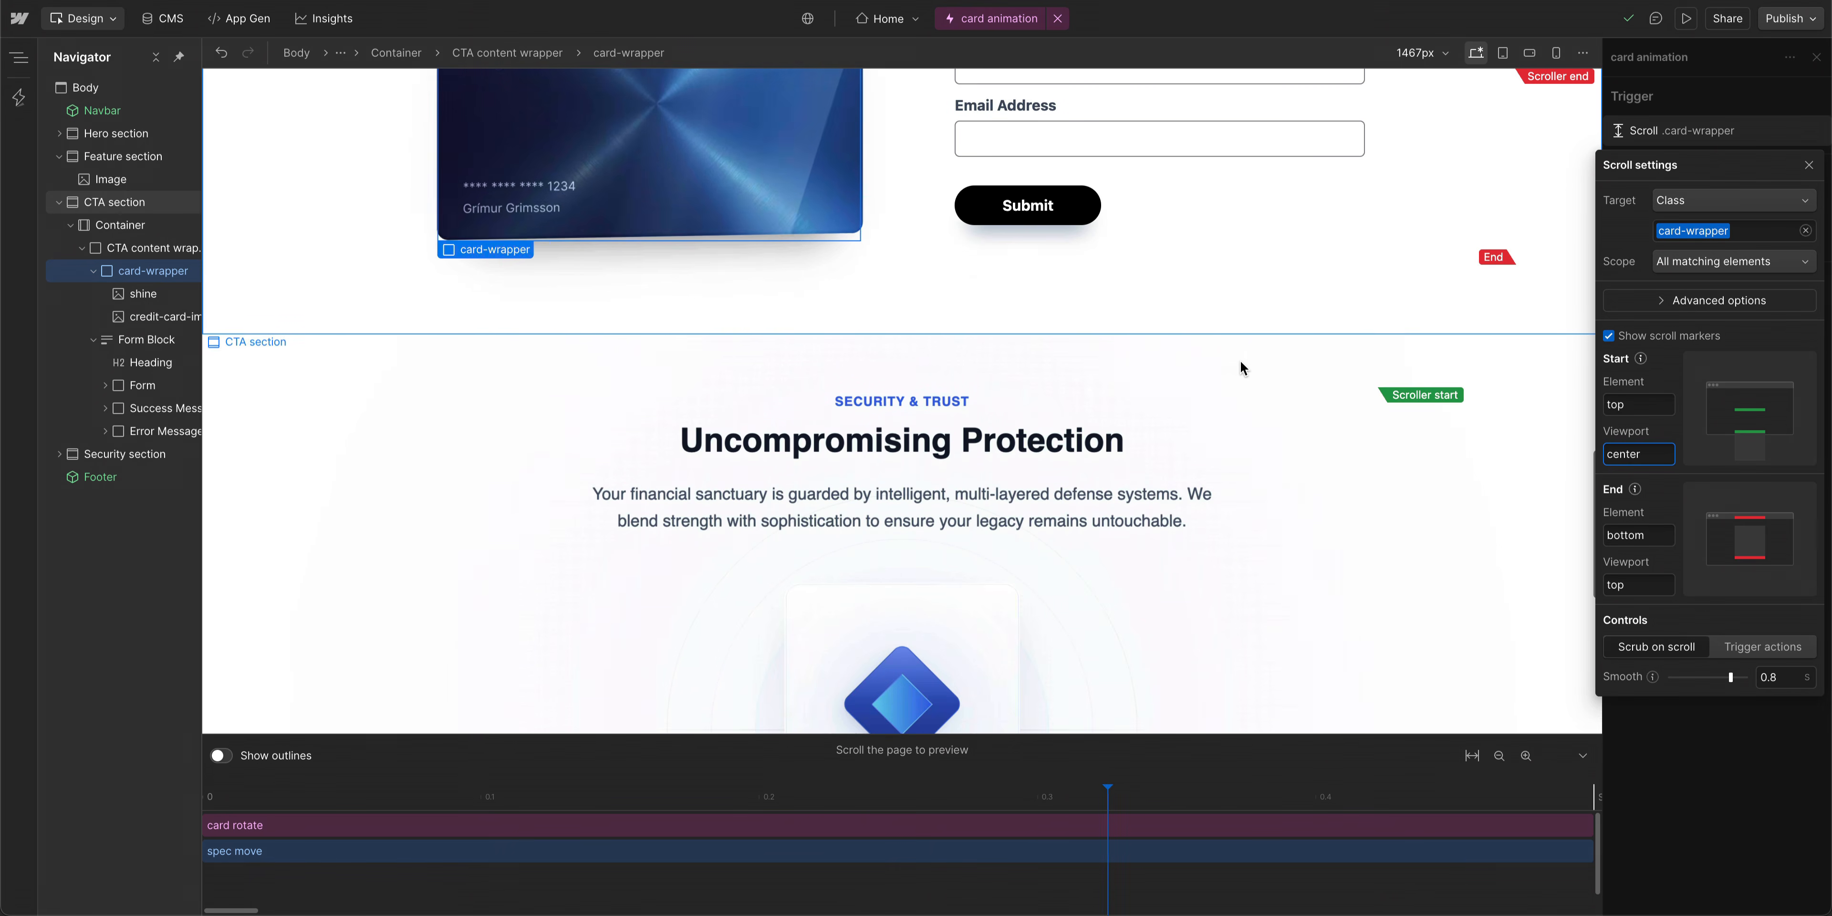
scroll(1243, 372, "up", 8)
scroll(1242, 373, "up", 3)
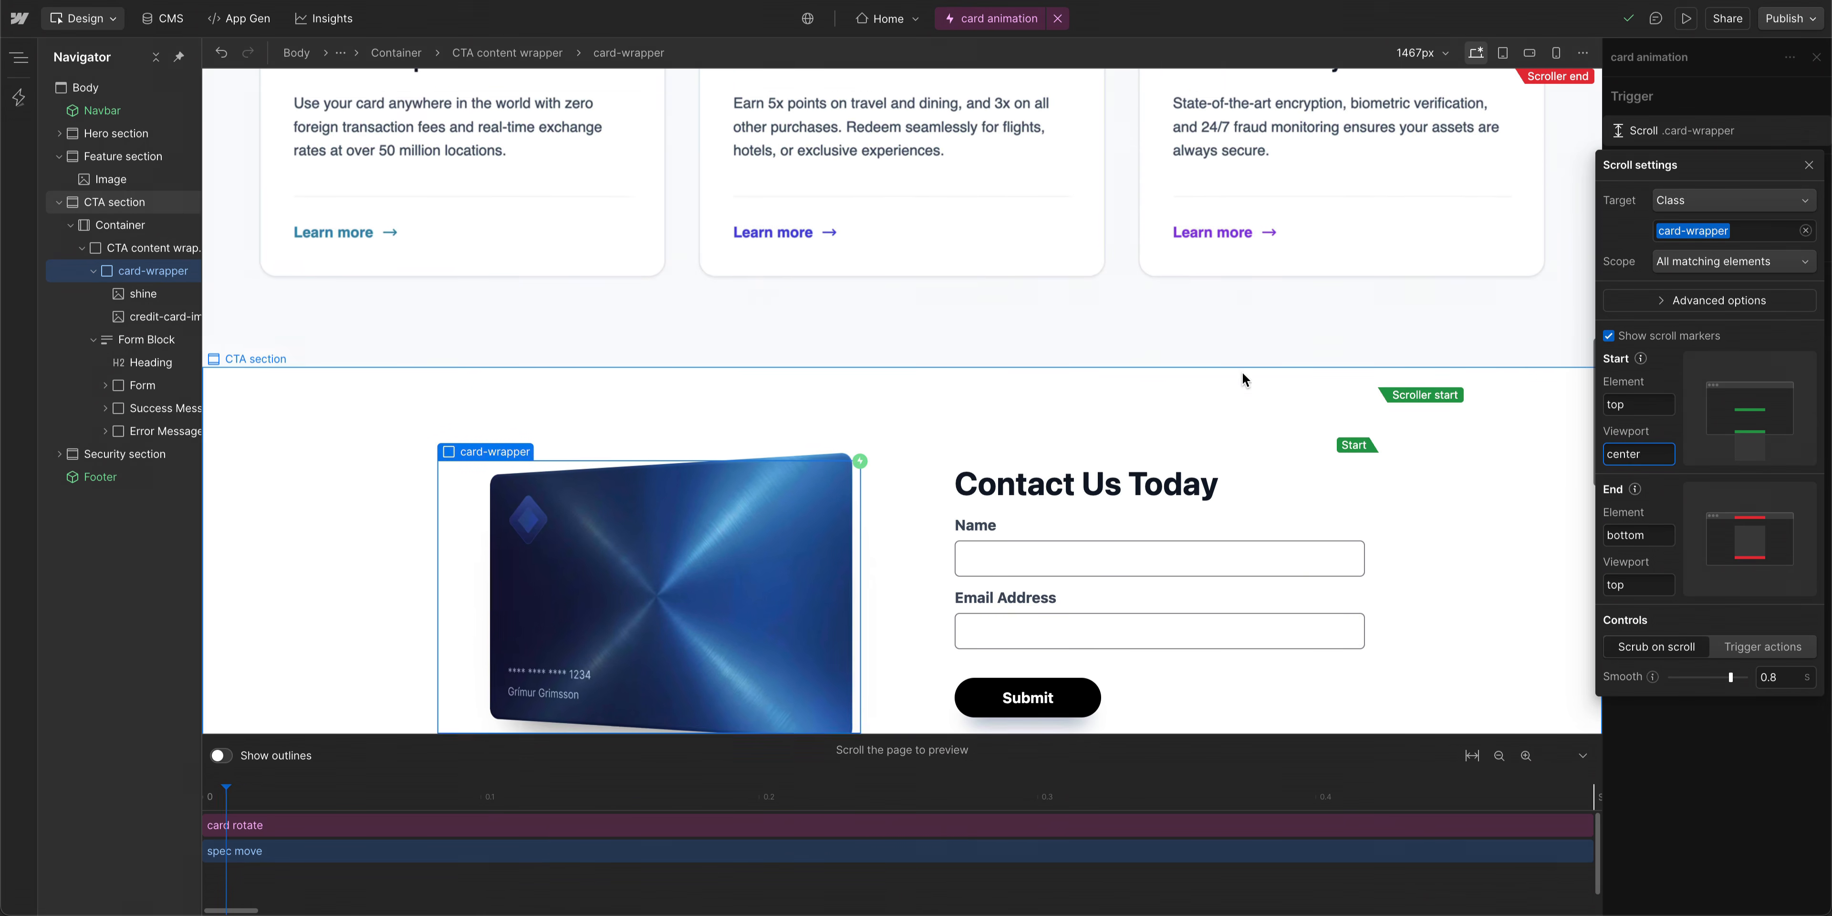
scroll(1242, 372, "down", 3)
scroll(1243, 372, "down", 1)
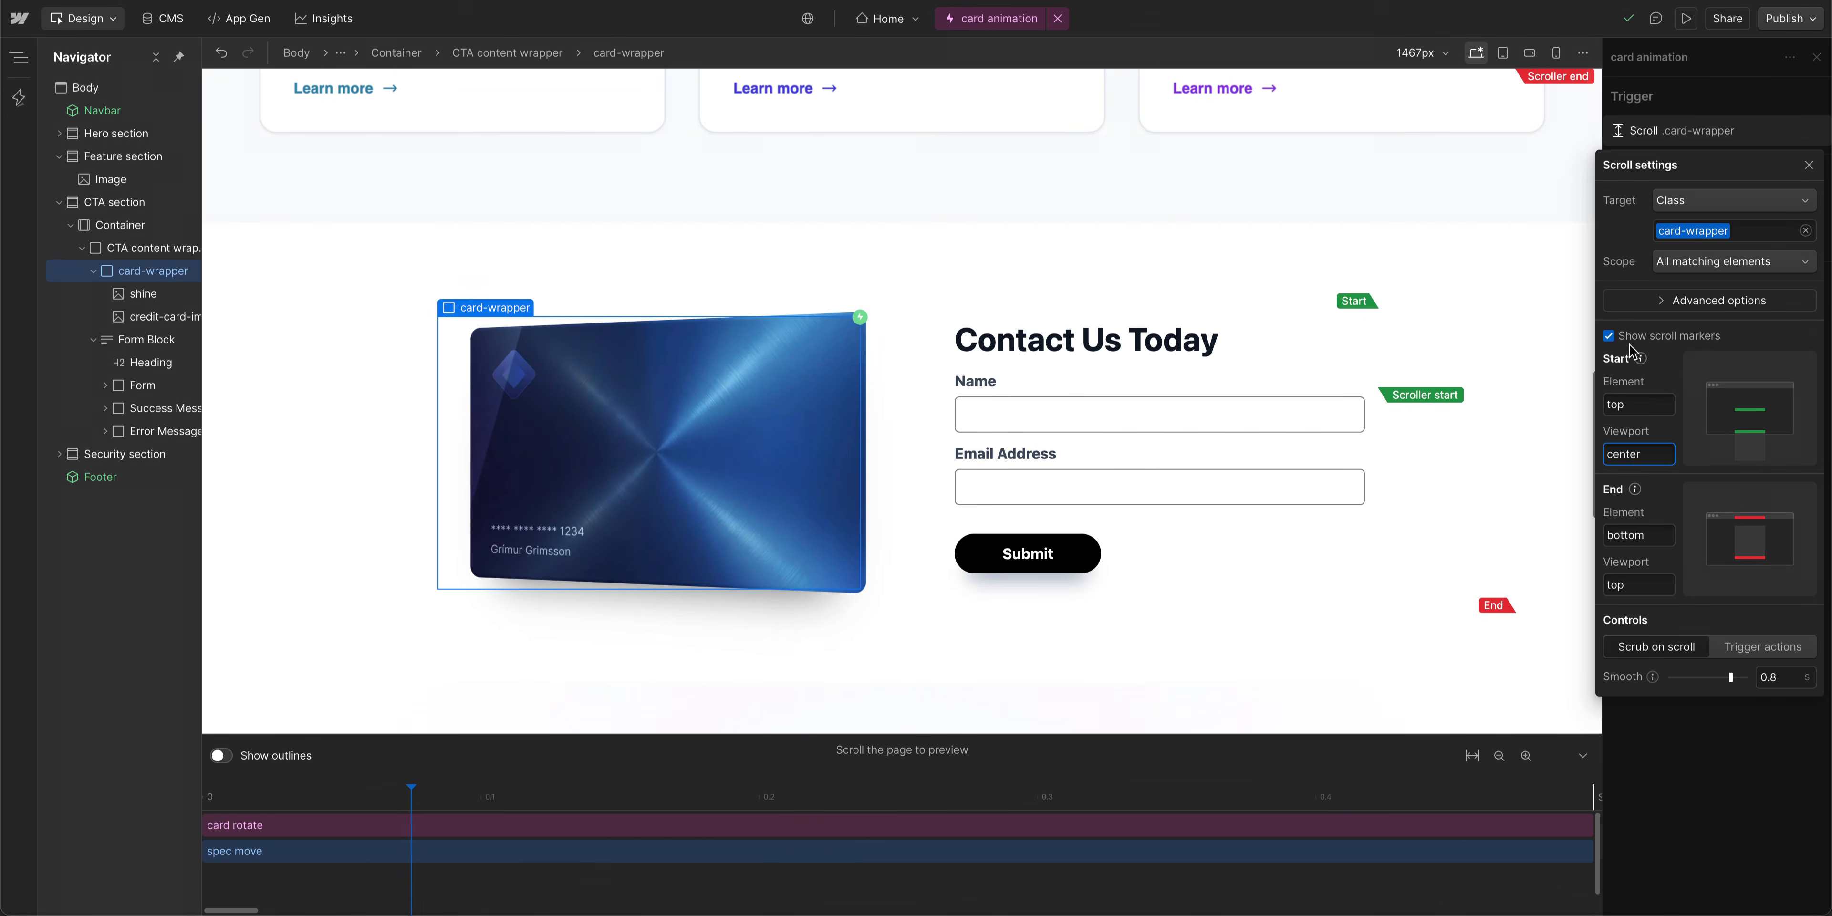